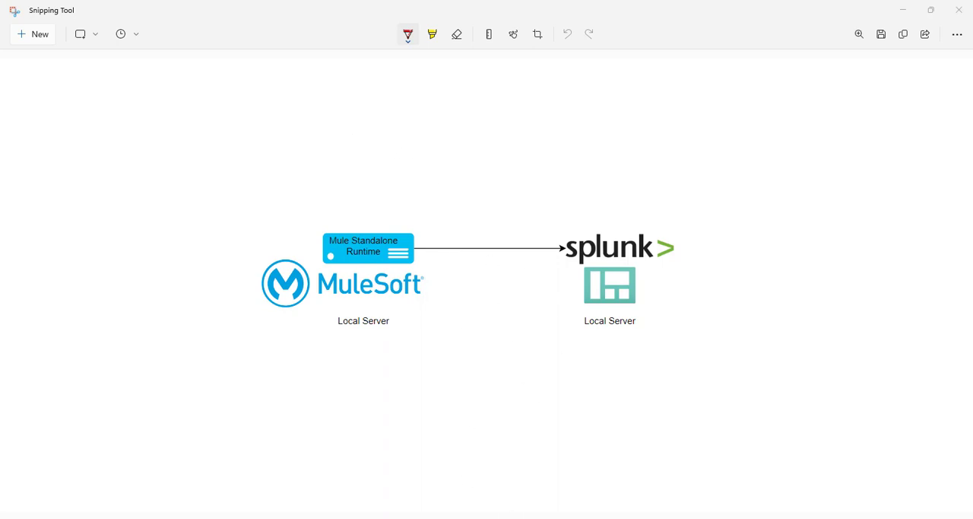
Step: Switch to Chrome and review the "mule standalone runtime download" search and MuleSoft's Mule 4 standalone trial download form
mouse_move(505, 517)
click(544, 480)
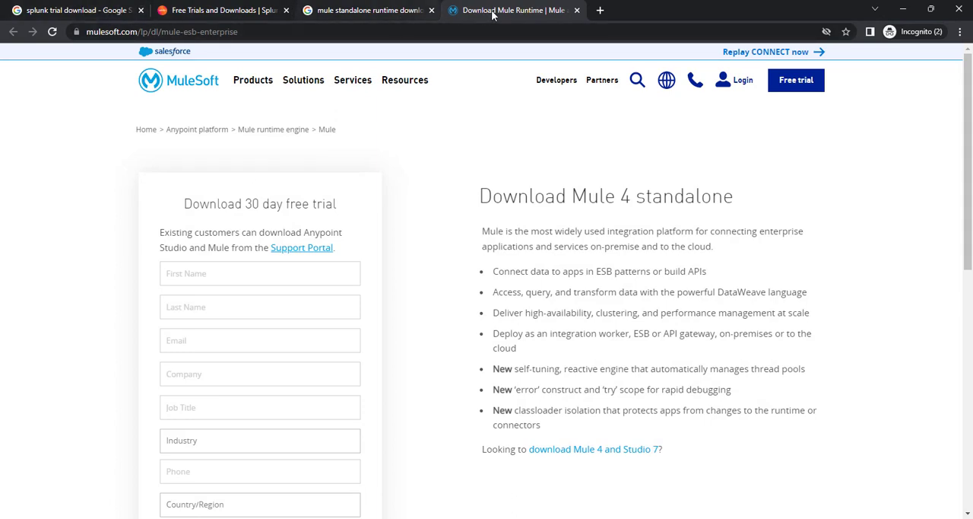
click(375, 12)
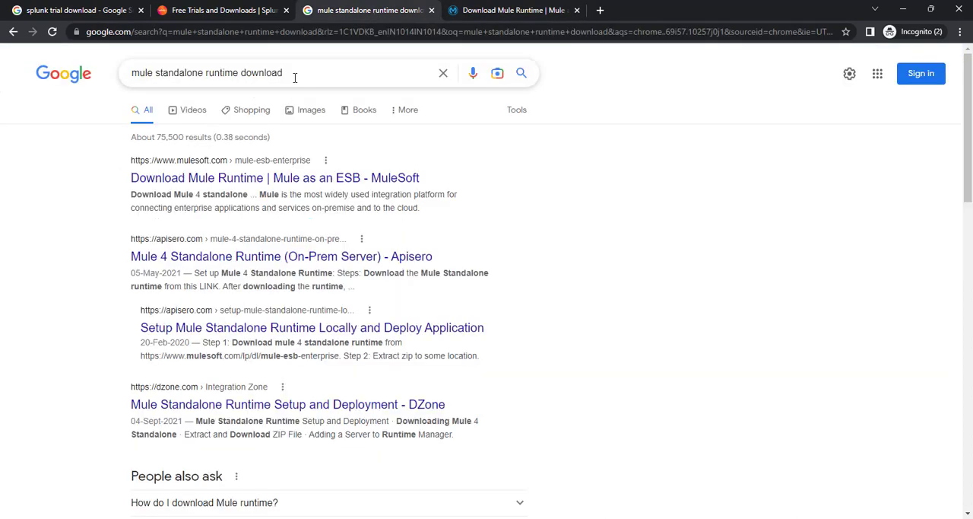
drag(282, 73, 120, 75)
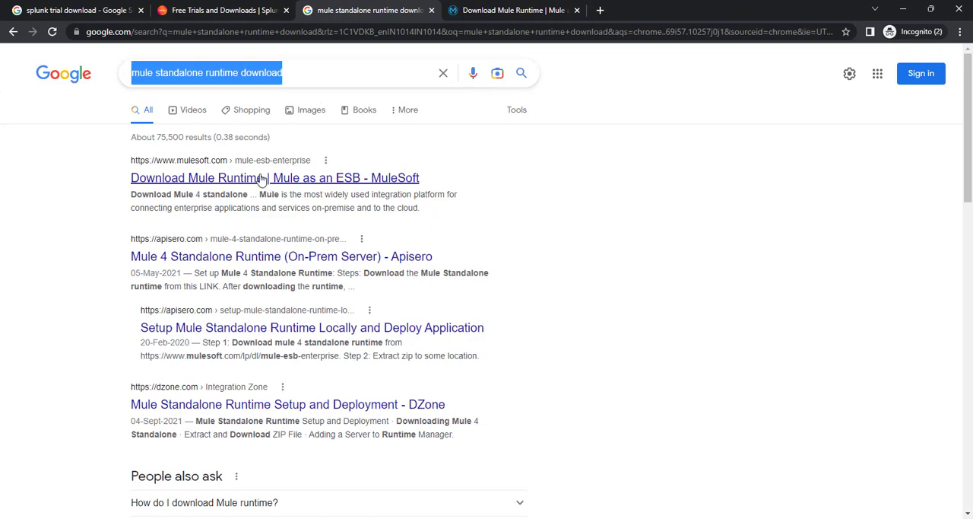
click(525, 9)
mouse_move(397, 101)
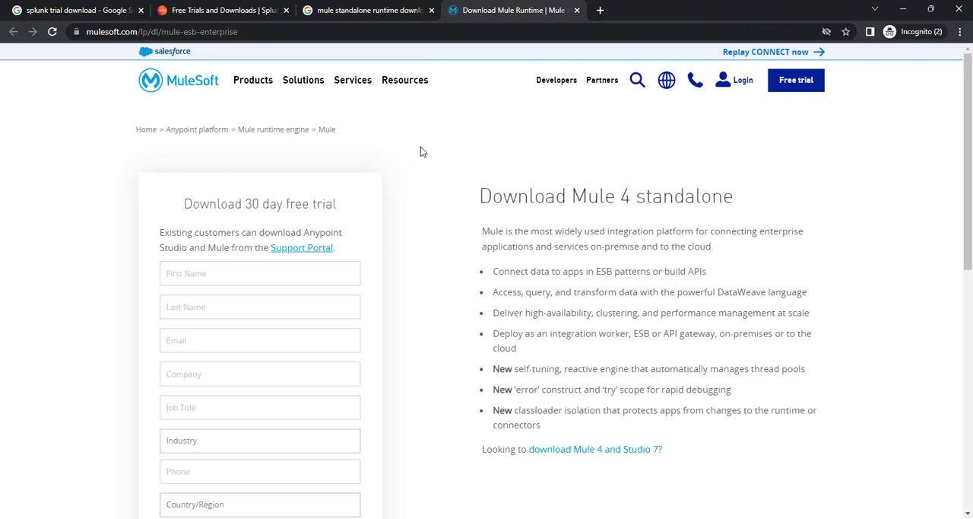
scroll(298, 297, down, 1)
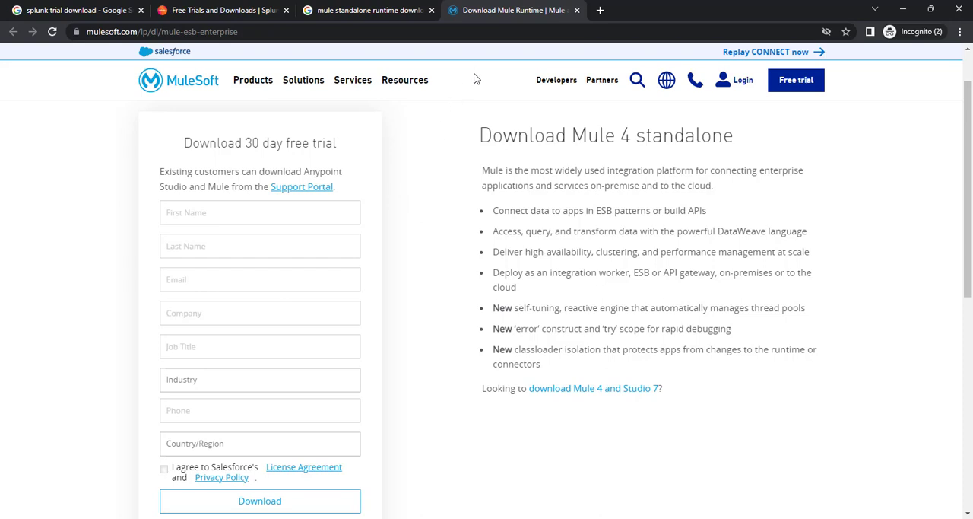
Step: Review the "splunk trial download" search and the Splunk Enterprise trial on Splunk's Free trials and downloads page
click(90, 13)
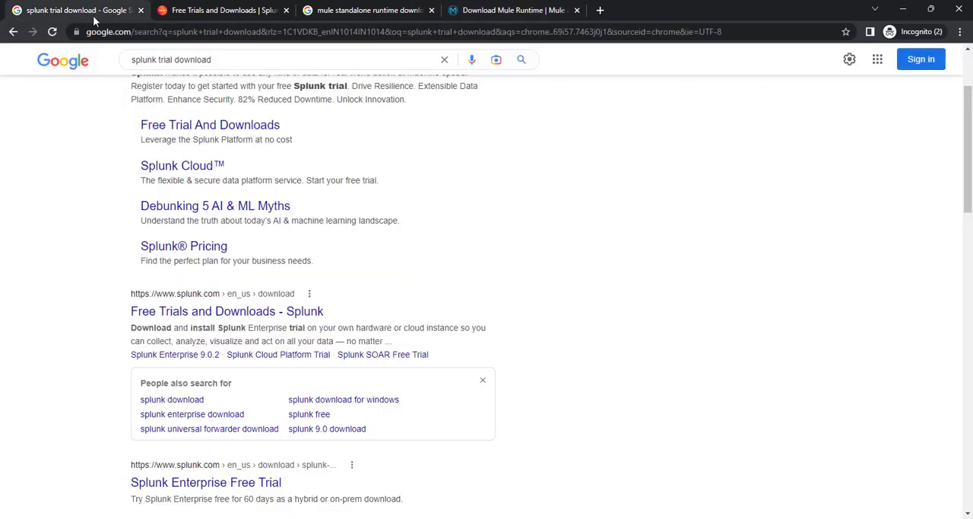
scroll(297, 165, up, 2)
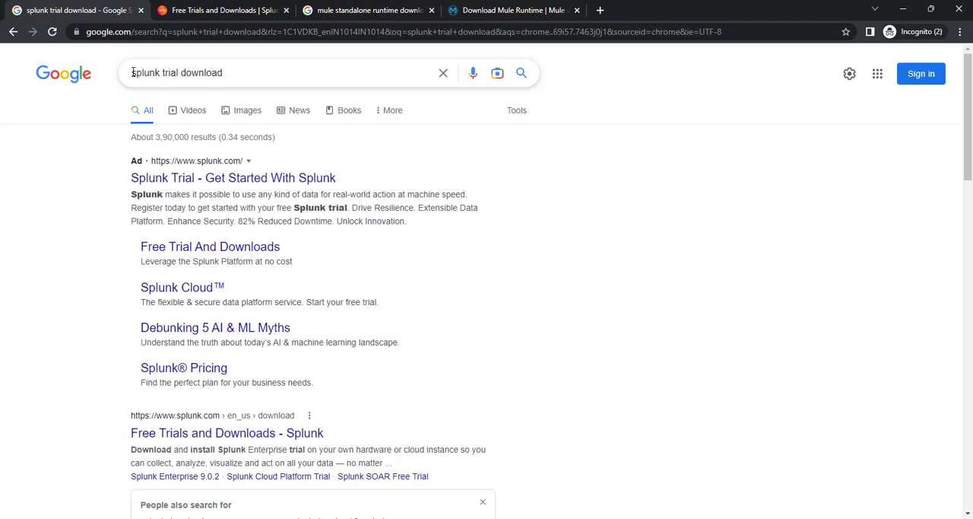
drag(132, 72, 235, 71)
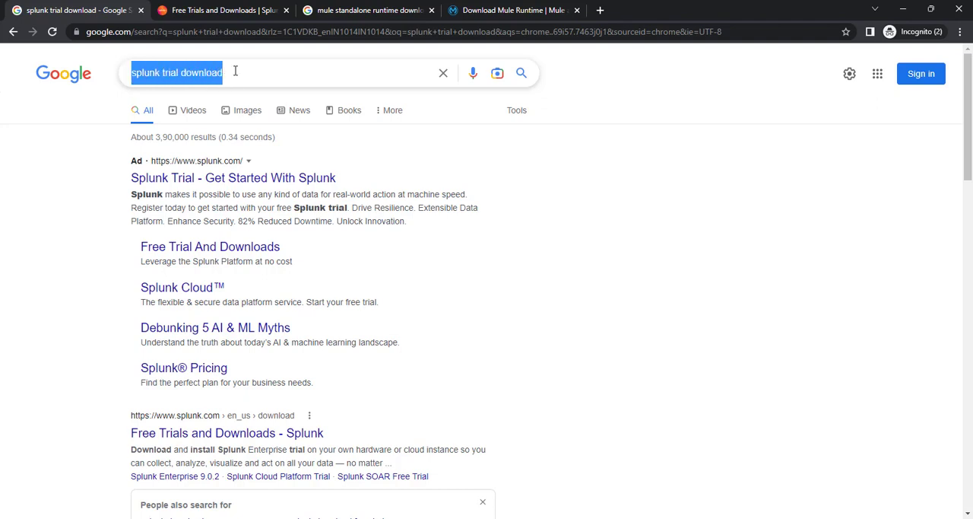
click(60, 258)
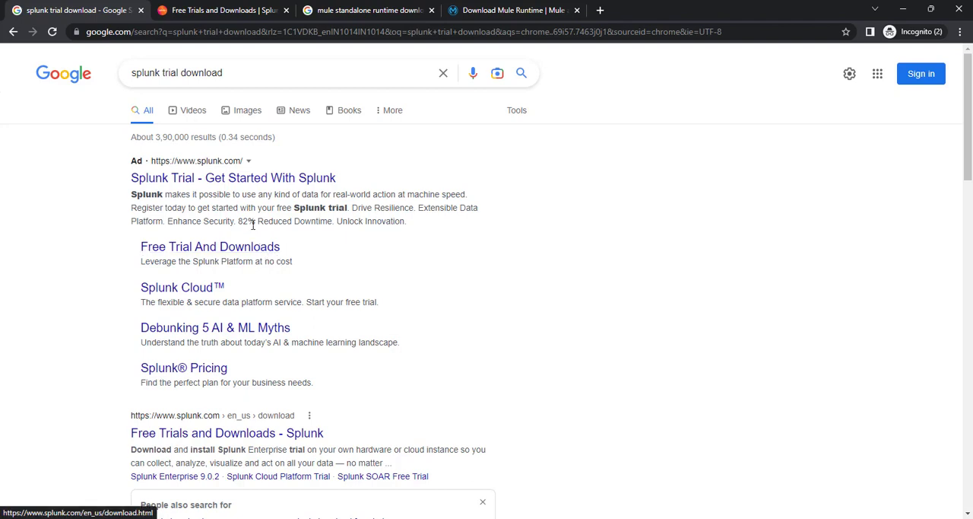
click(231, 12)
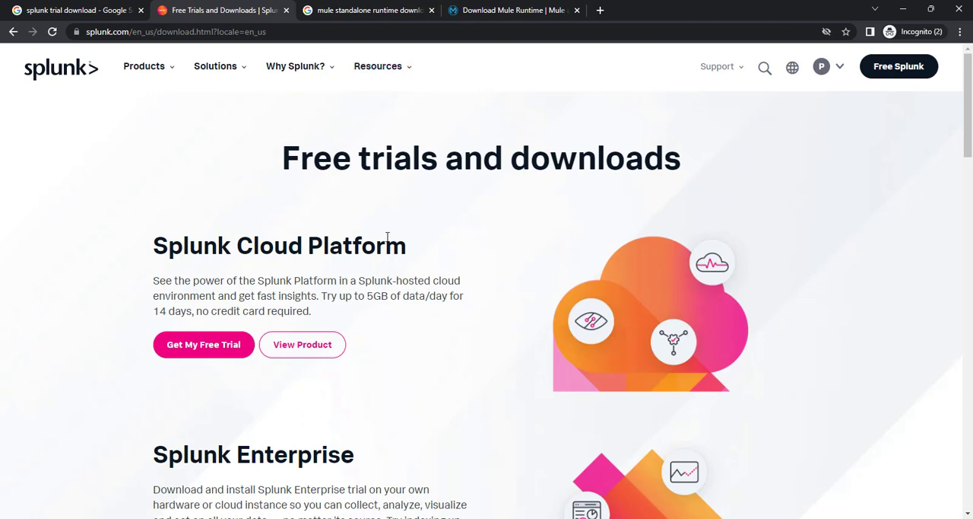
scroll(388, 240, down, 5)
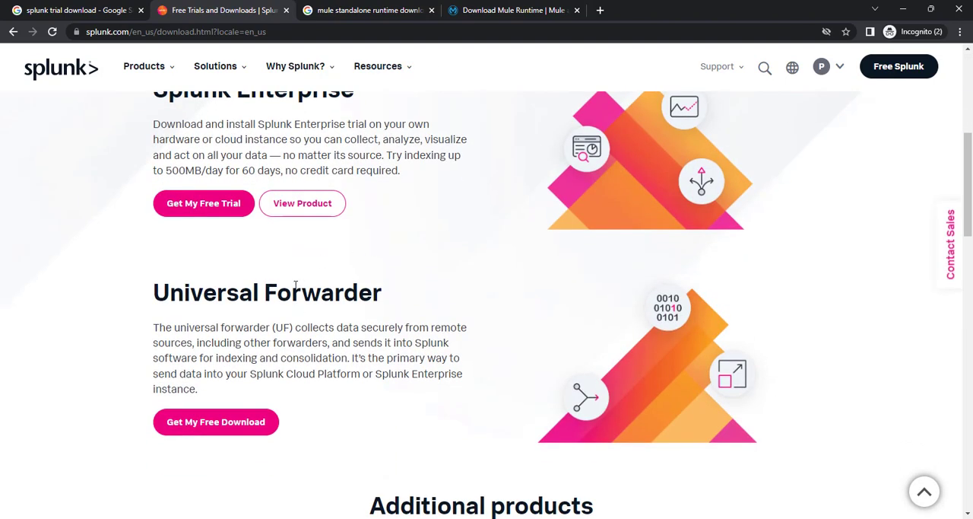
scroll(228, 266, up, 1)
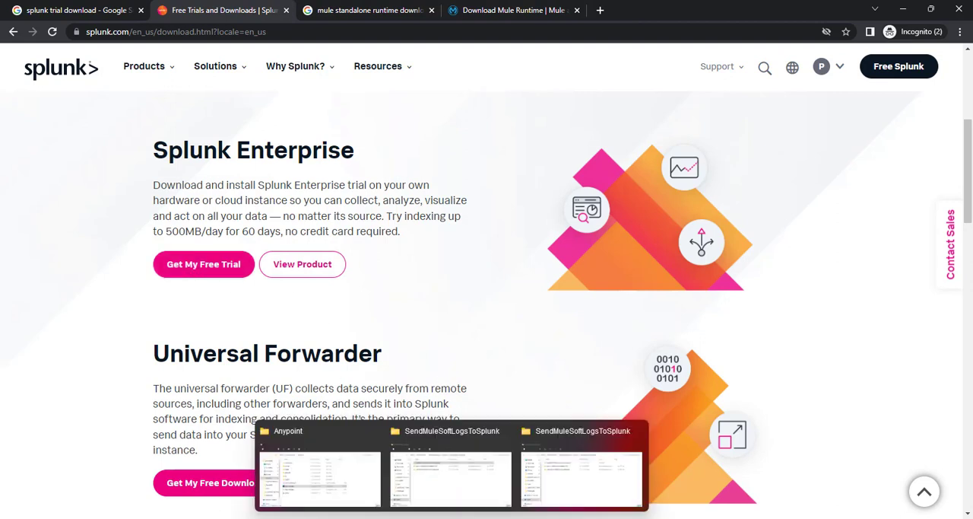
Step: Switch to the SendMuleSoftLogsToSplunk folder in File Explorer and collapse the Quick access group
mouse_move(452, 517)
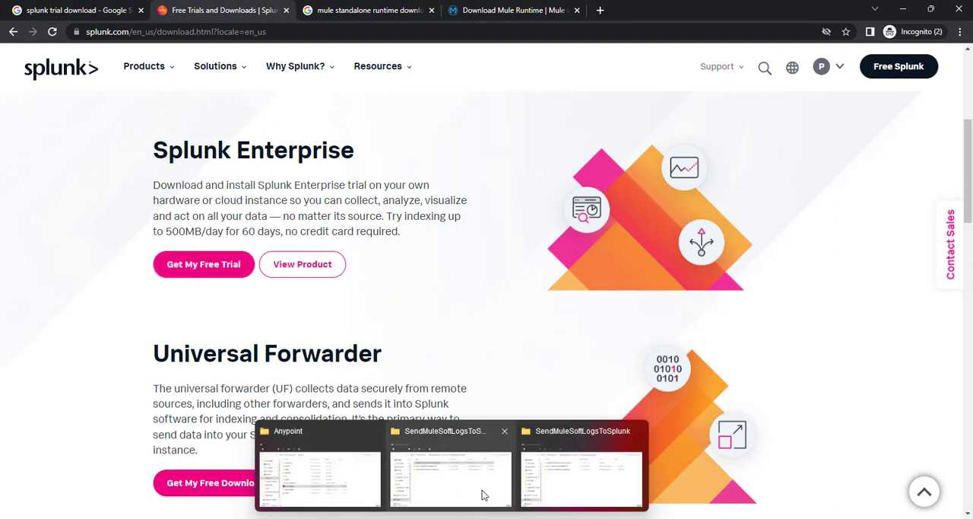
click(560, 487)
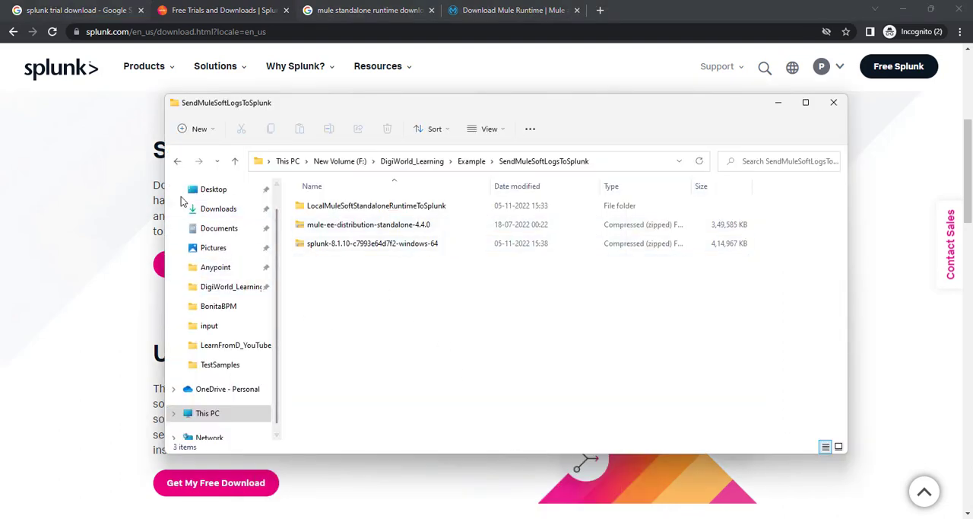
scroll(200, 219, up, 2)
click(175, 194)
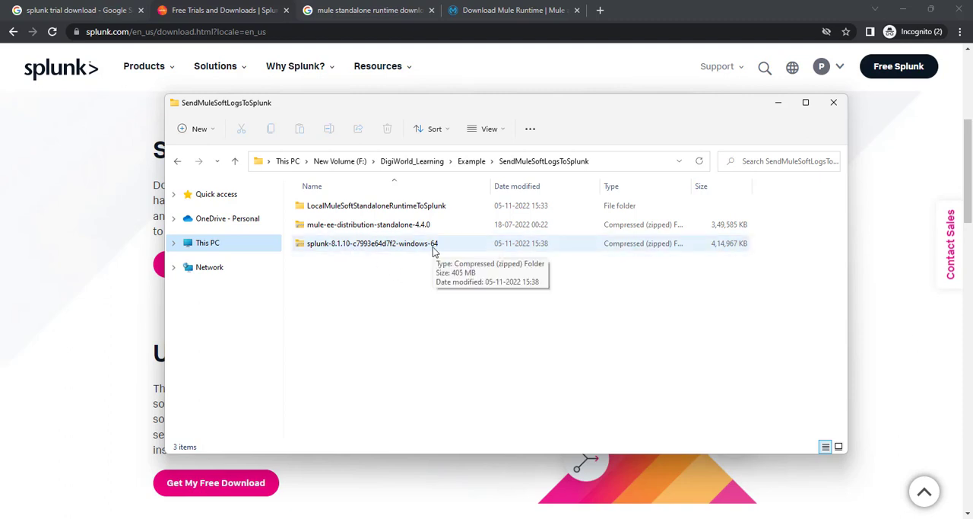
Step: Extract the splunk-8.1.10-c7993e64d7f2-windows-64 archive with 7-Zip into a folder of the same name
right_click(352, 250)
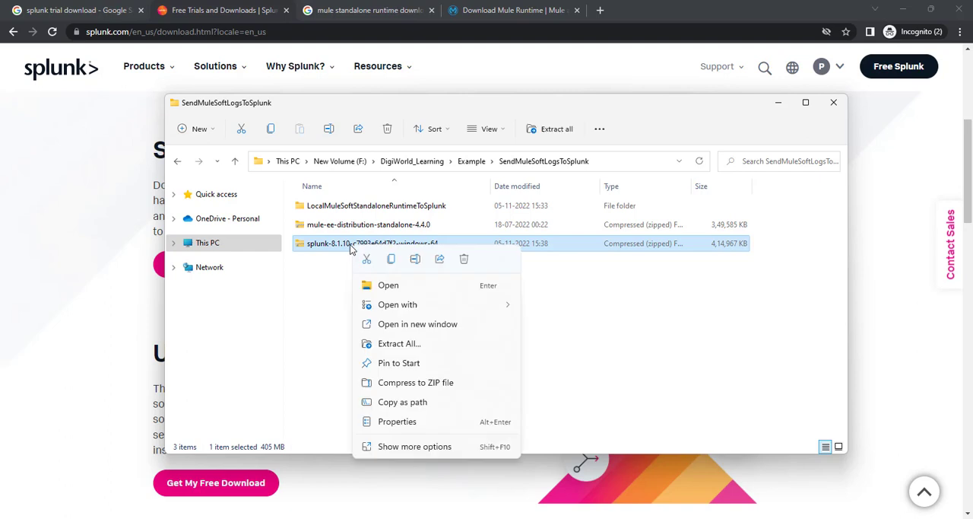
click(415, 450)
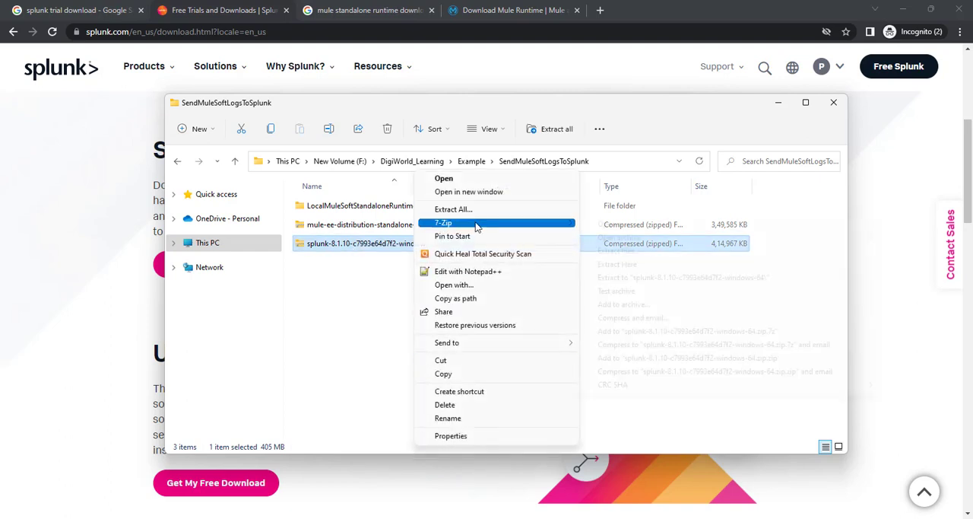
mouse_move(498, 222)
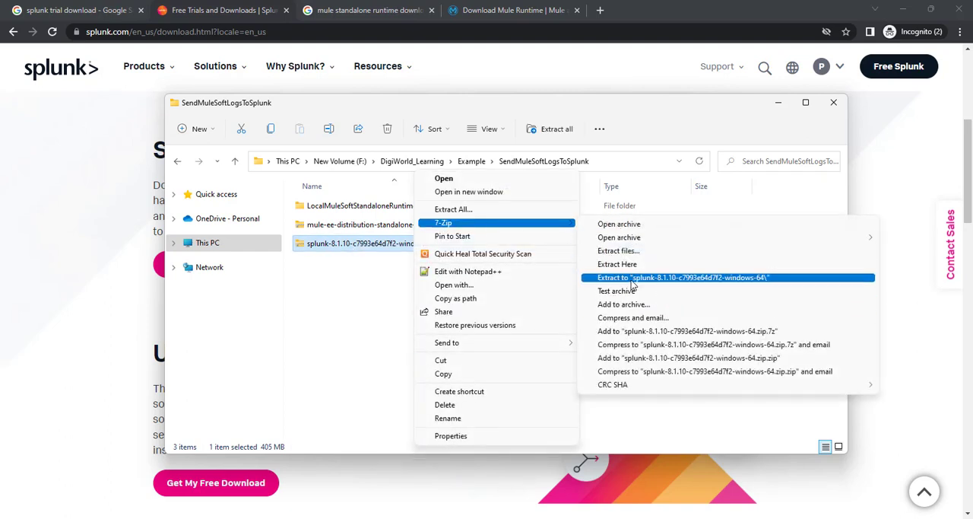
click(632, 281)
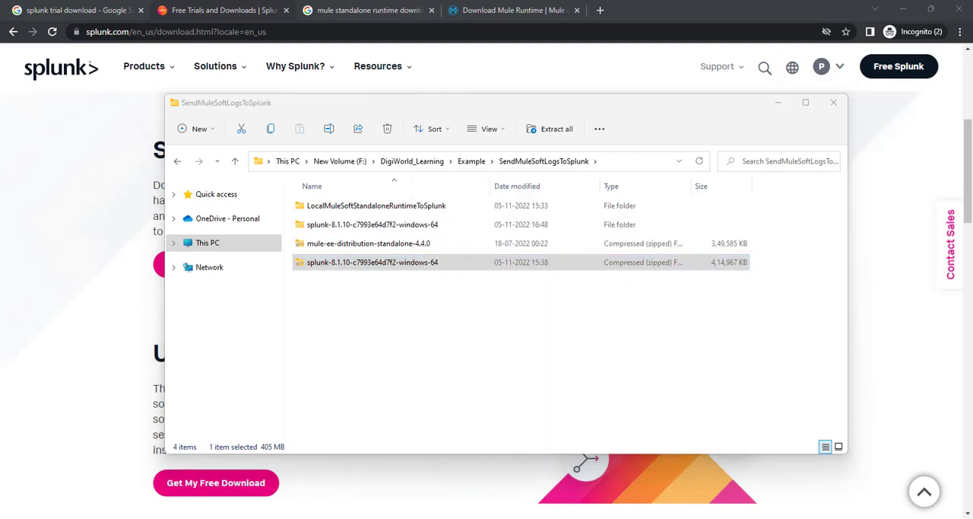
drag(567, 116, 548, 154)
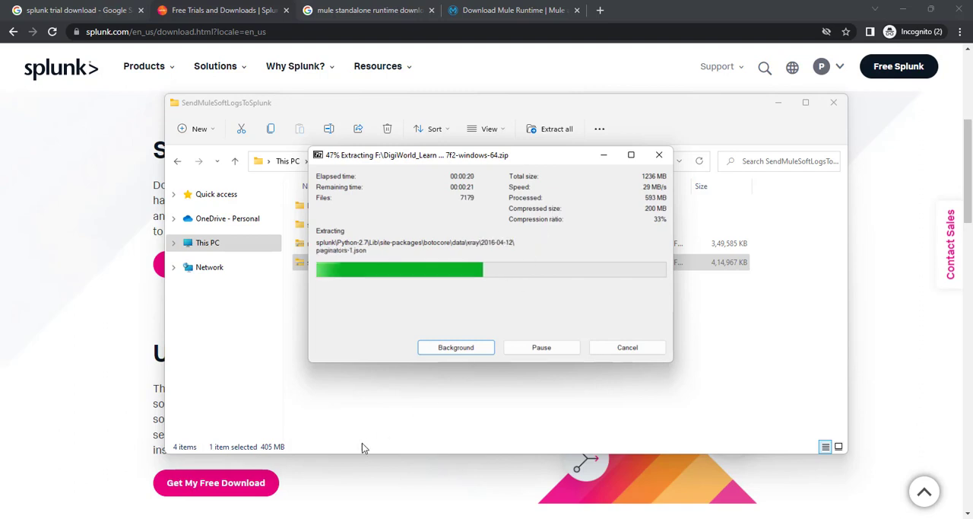
click(729, 310)
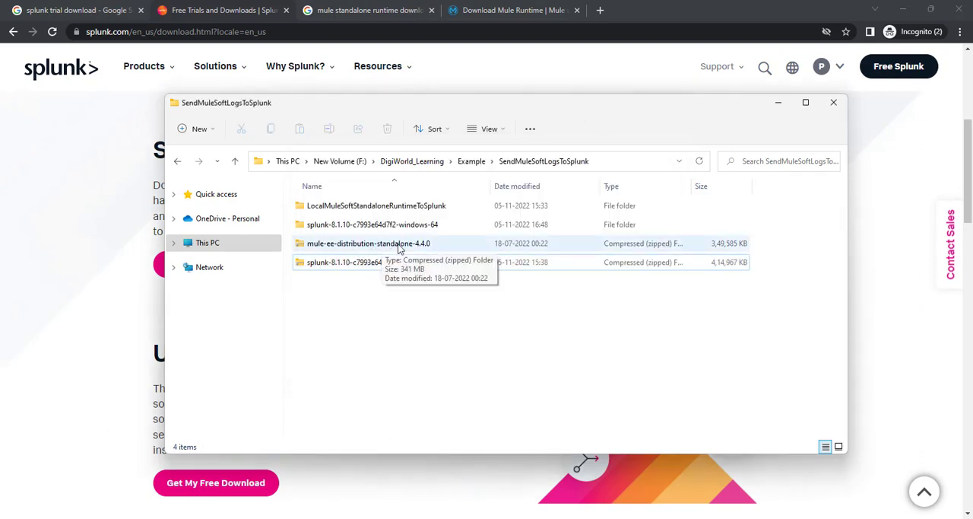
Step: Extract the mule-ee-distribution-standalone-4.4.0 archive with 7-Zip into a folder of the same name
right_click(354, 248)
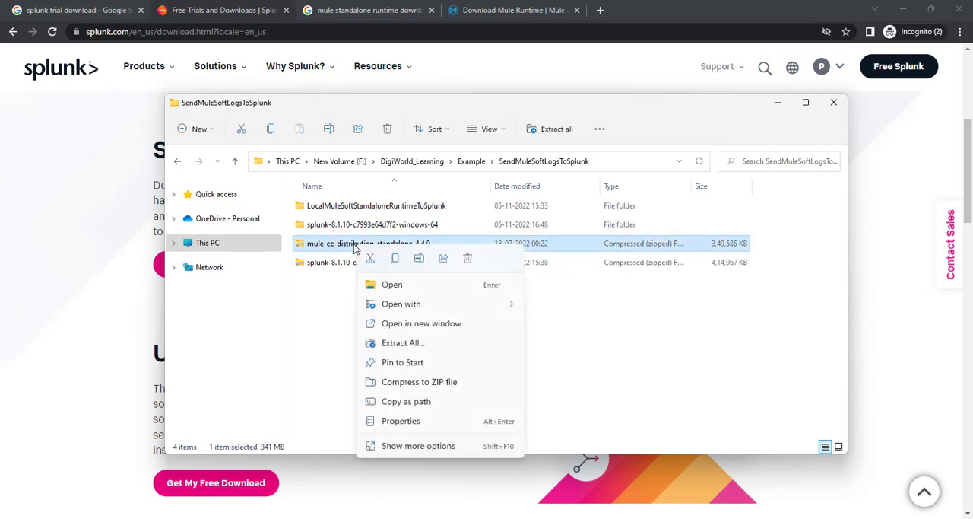
click(424, 451)
mouse_move(460, 225)
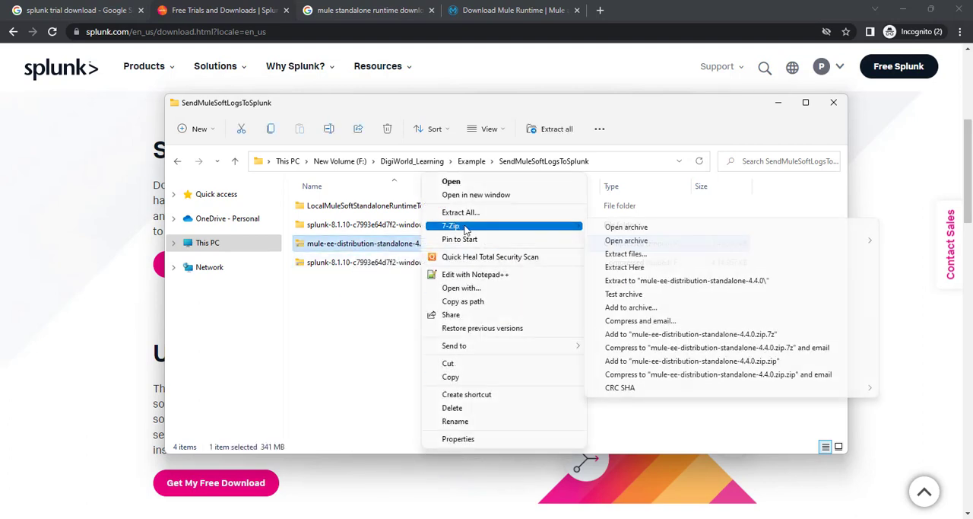
click(656, 282)
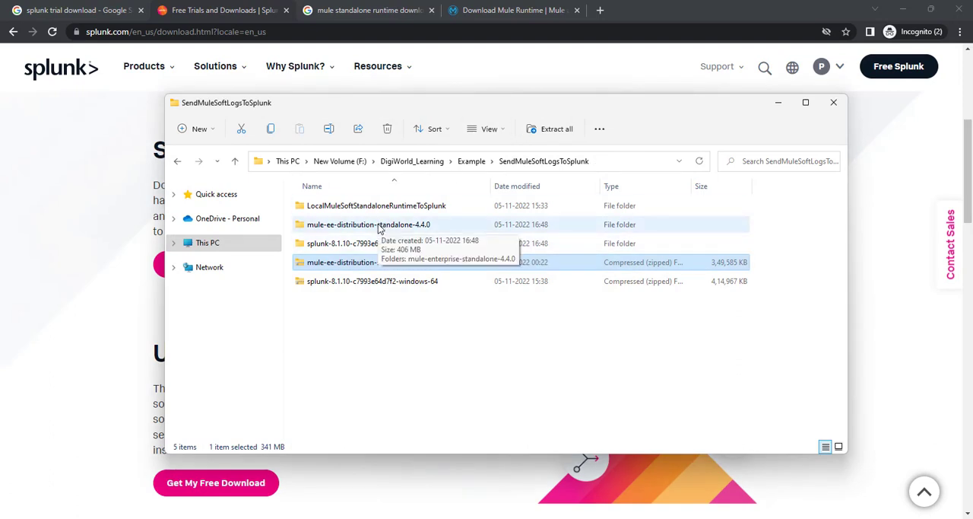
Step: Check the extraction progress of the Splunk archive, and bring up the MuleSoft-to-Splunk diagram
mouse_move(679, 518)
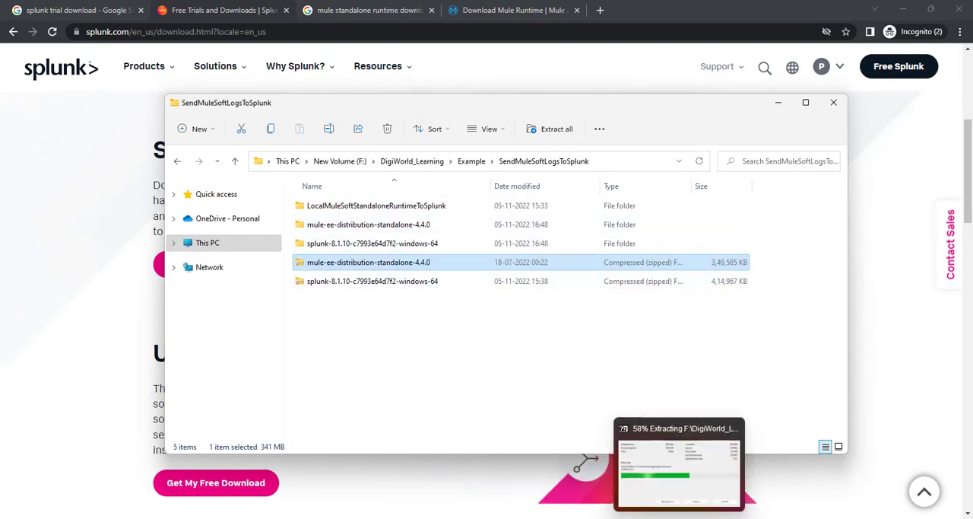
click(675, 452)
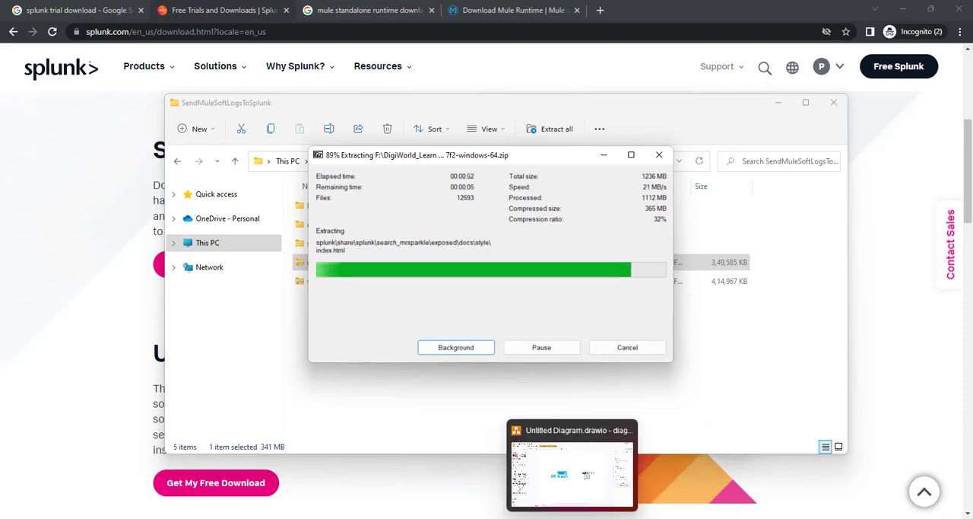
click(598, 518)
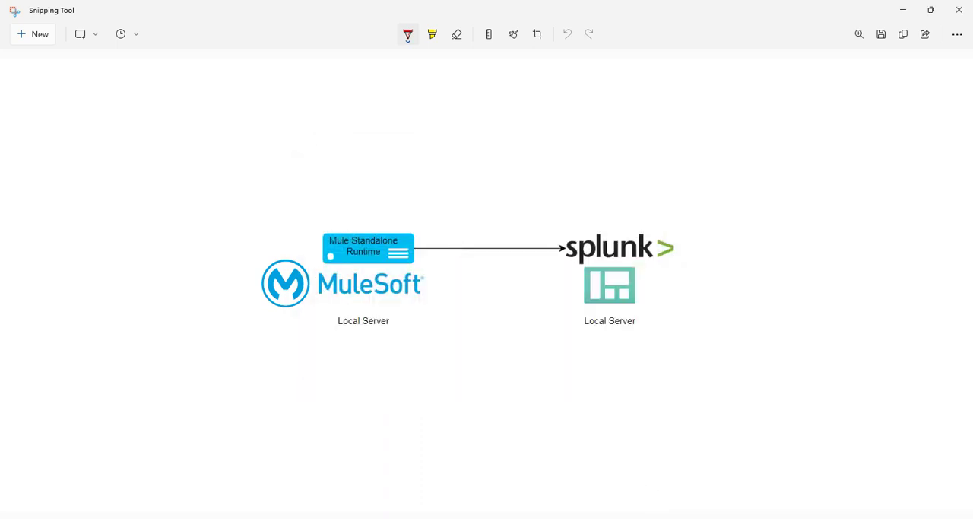
Step: Move the splunk folder from the extracted splunk-8.1.10-c7993e64d7f2-windows-64 folder up into SendMuleSoftLogsToSplunk
mouse_move(487, 511)
click(563, 478)
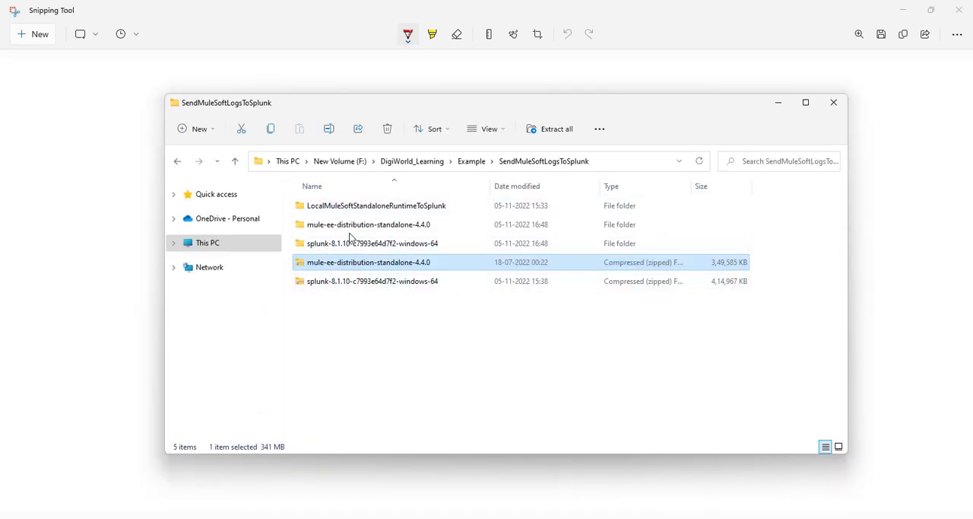
double_click(361, 243)
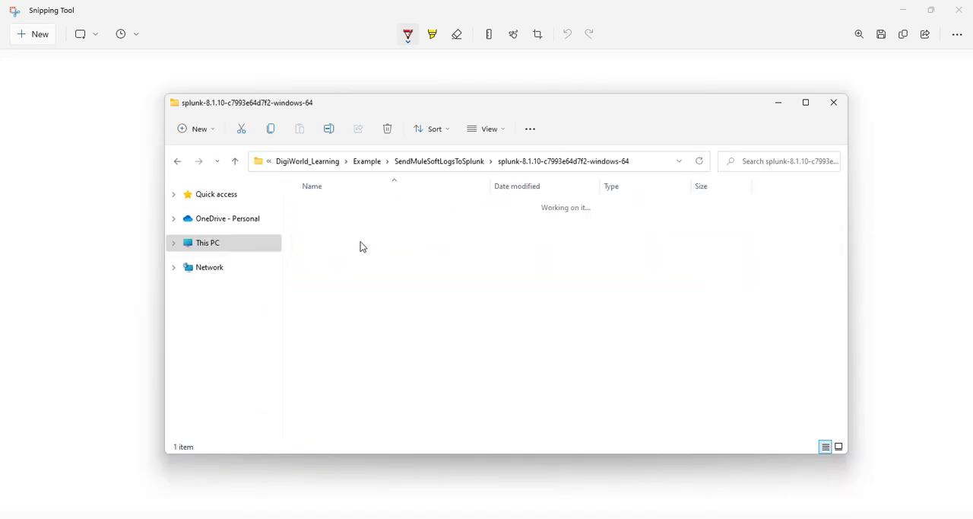
click(325, 204)
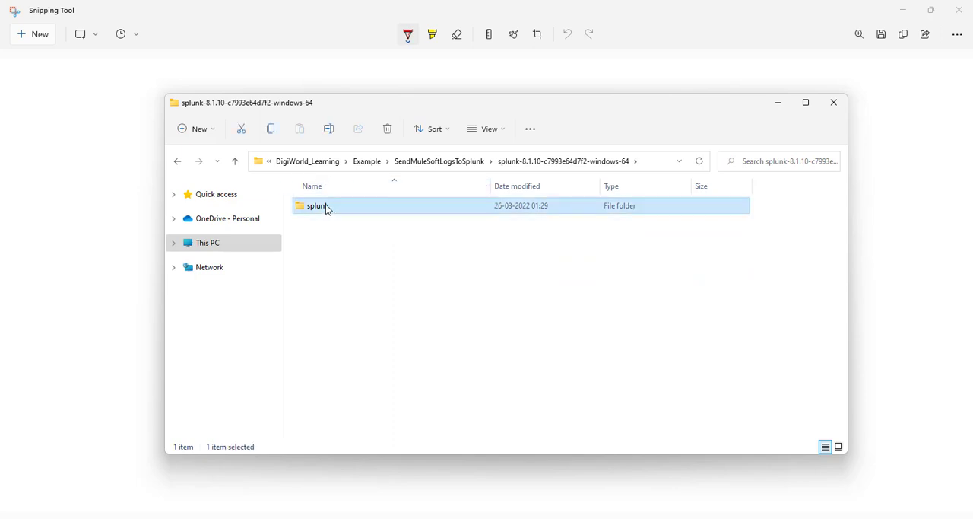
right_click(326, 204)
click(343, 219)
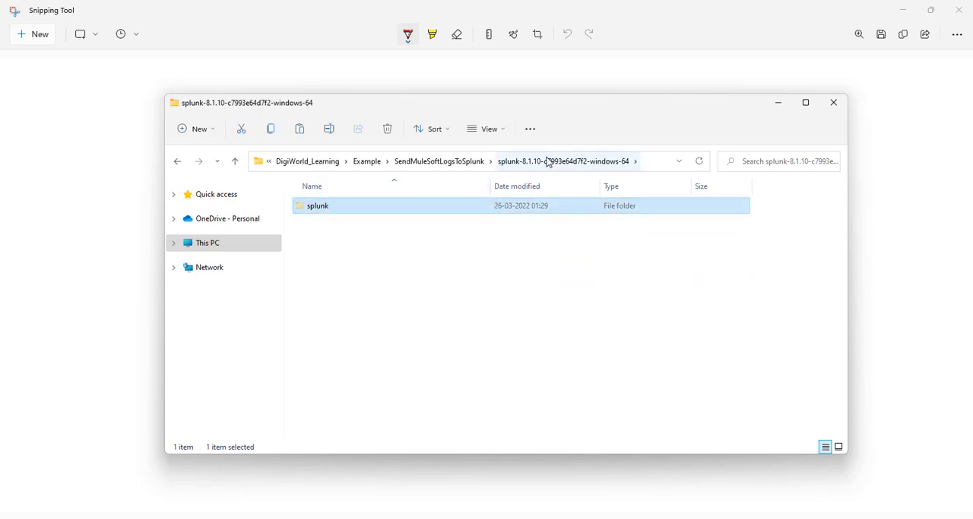
click(451, 162)
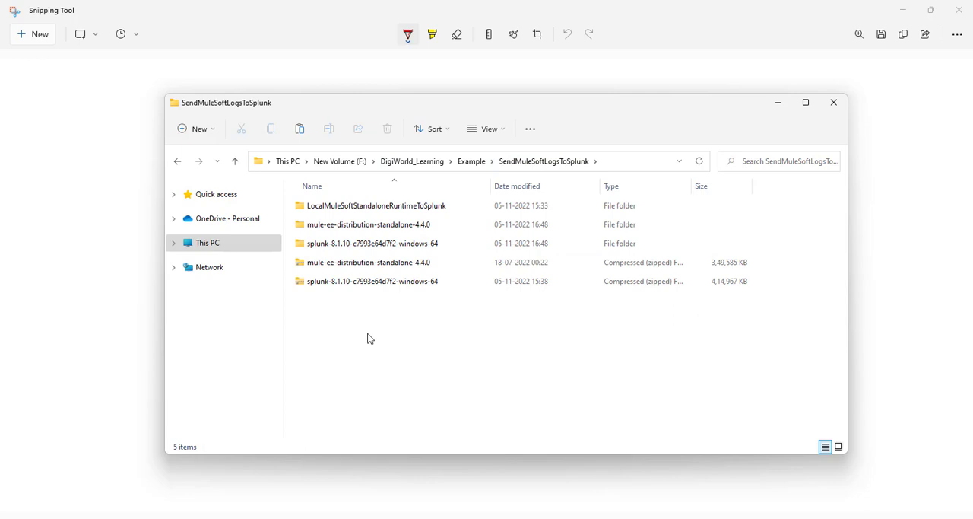
key(ctrl+v)
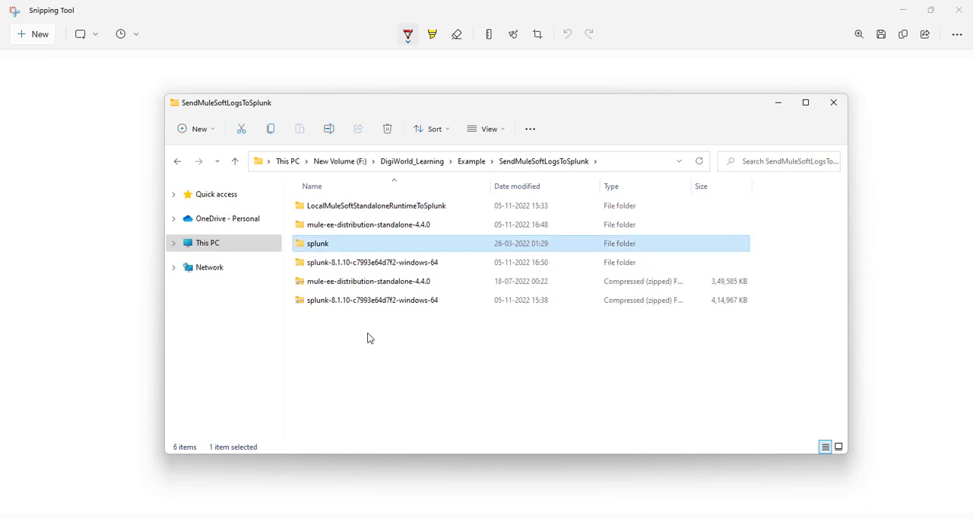
Step: Check the splunk-8.1.10-c7993e64d7f2-windows-64 extraction folder and delete it, keeping the zip archive of the same name
click(362, 263)
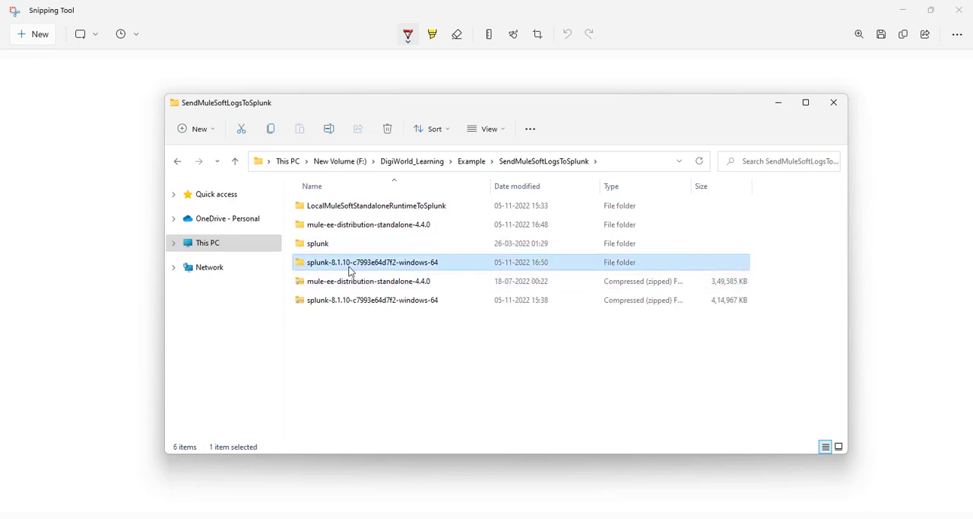
double_click(351, 267)
click(467, 161)
right_click(384, 267)
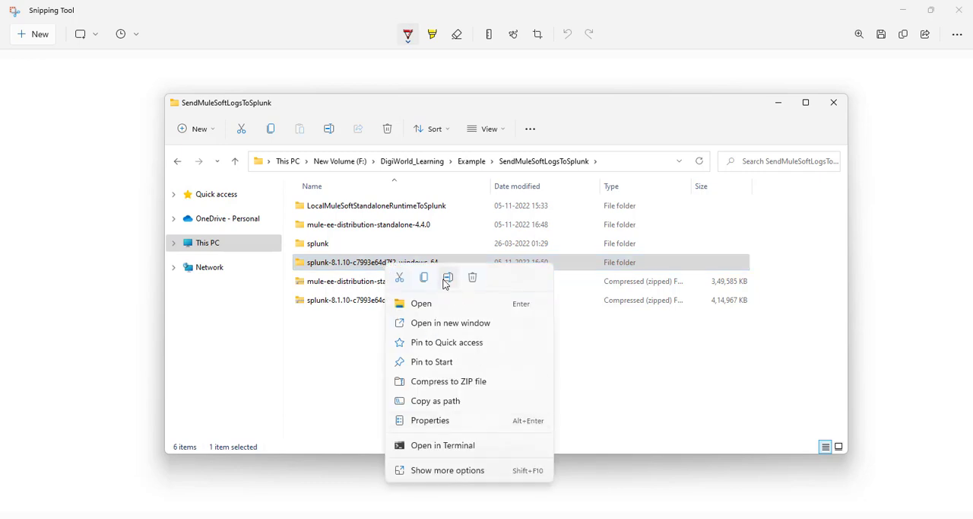
click(472, 278)
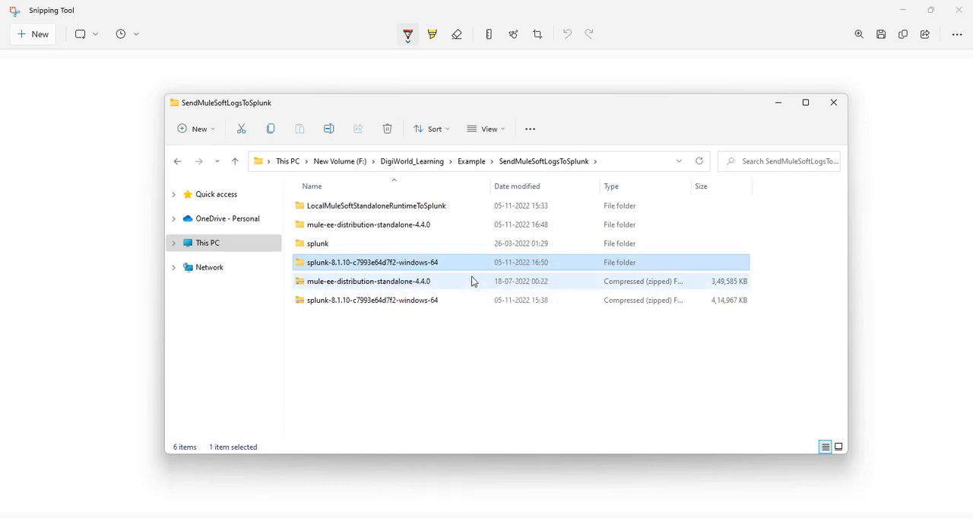
Step: Look through the contents of the splunk folder and return to SendMuleSoftLogsToSplunk
double_click(318, 248)
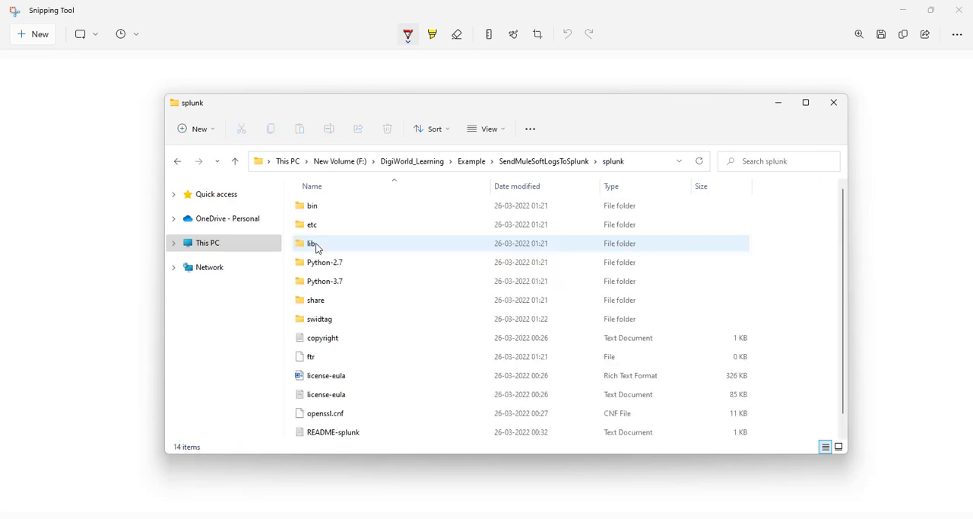
scroll(330, 295, down, 1)
scroll(329, 295, up, 1)
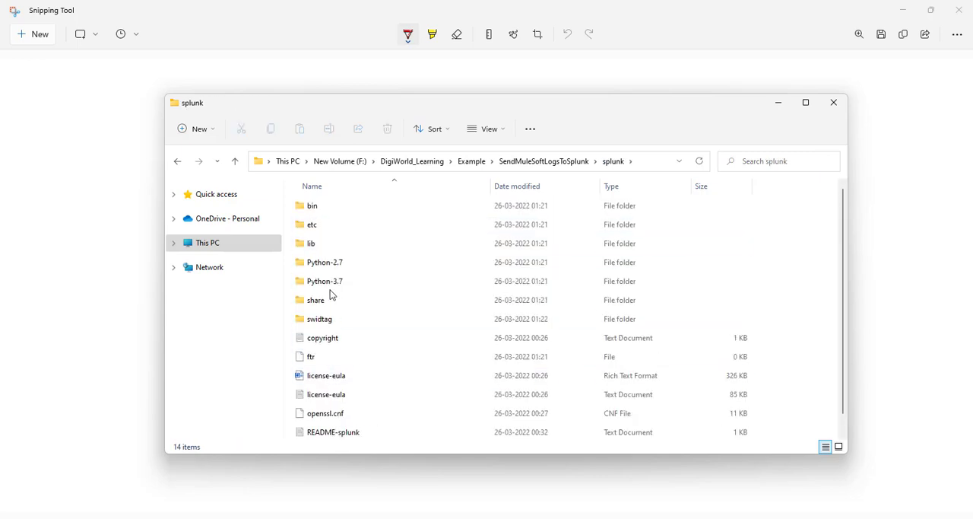
click(553, 162)
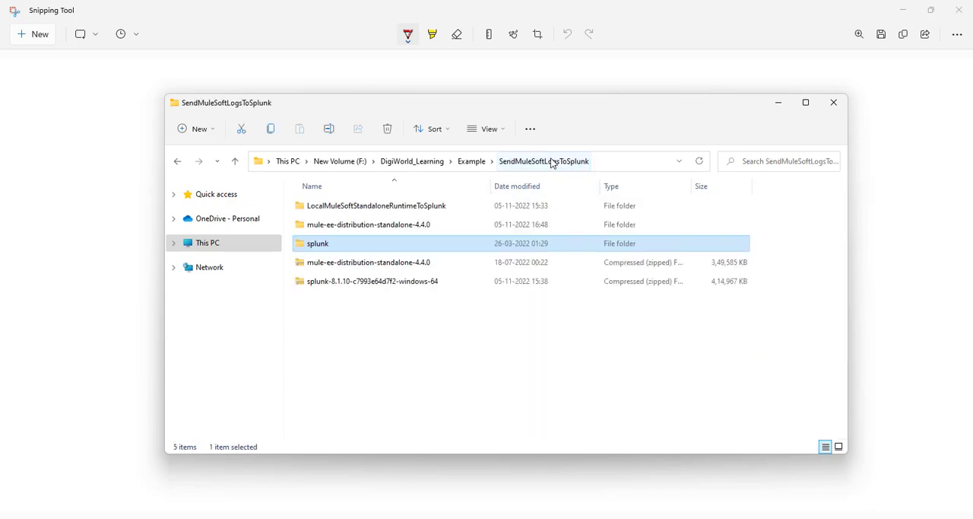
Step: Move the mule-enterprise-standalone-4.4.0 folder out of mule-ee-distribution-standalone-4.4.0 and up into SendMuleSoftLogsToSplunk
click(344, 226)
double_click(344, 227)
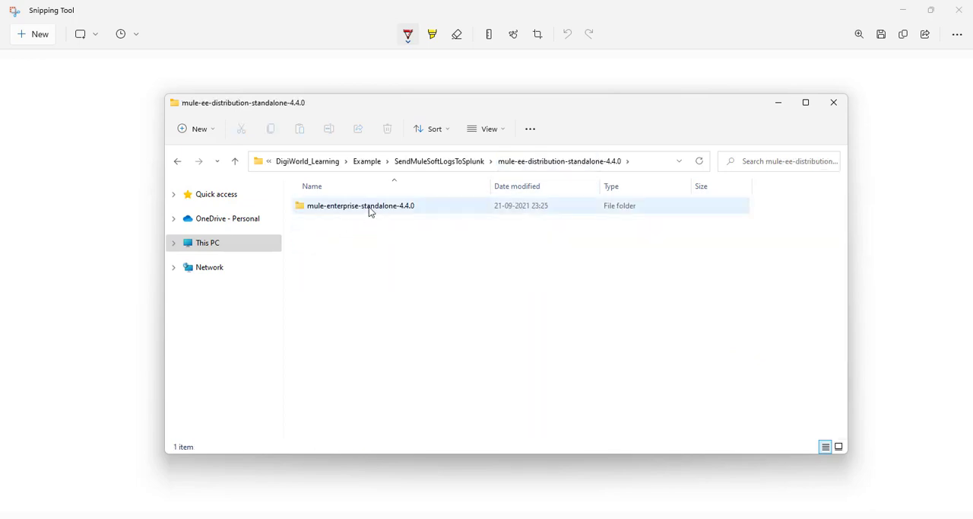
double_click(369, 207)
click(491, 163)
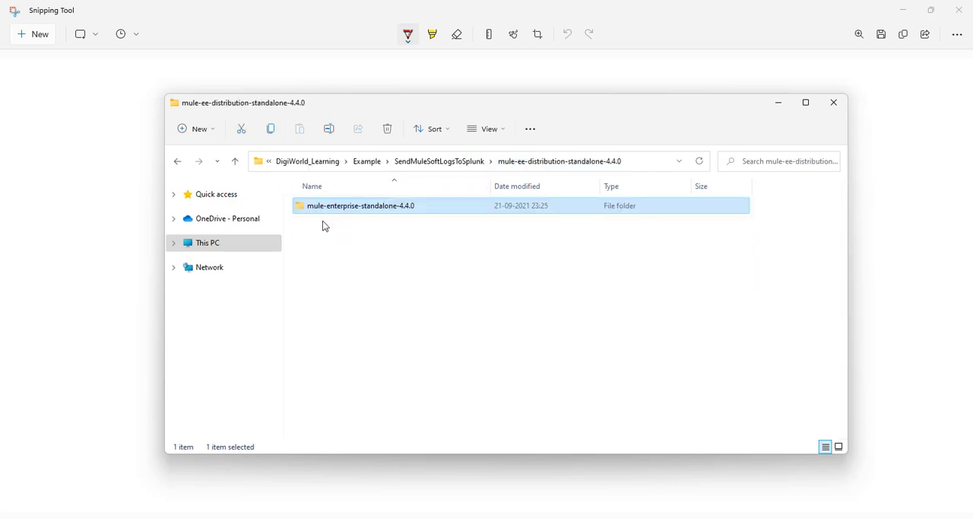
right_click(378, 213)
click(397, 224)
click(462, 162)
right_click(380, 341)
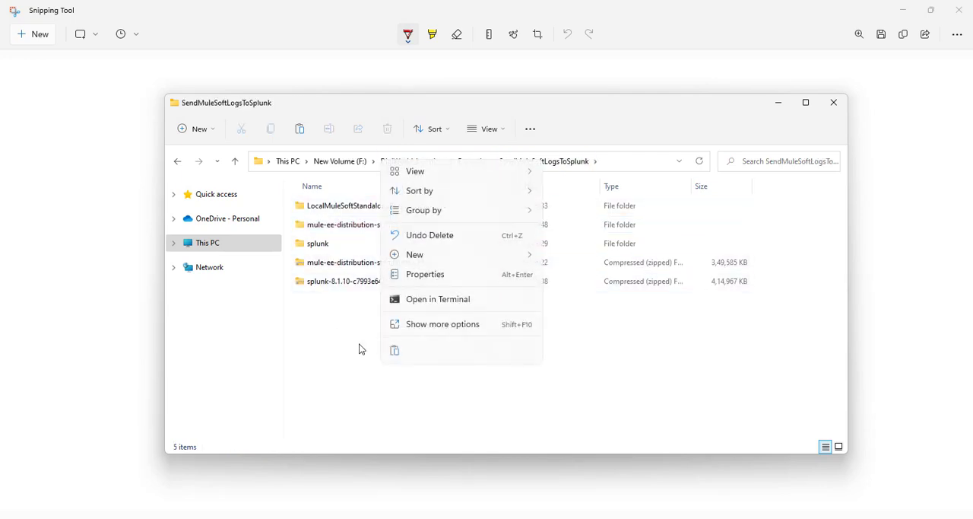
click(396, 354)
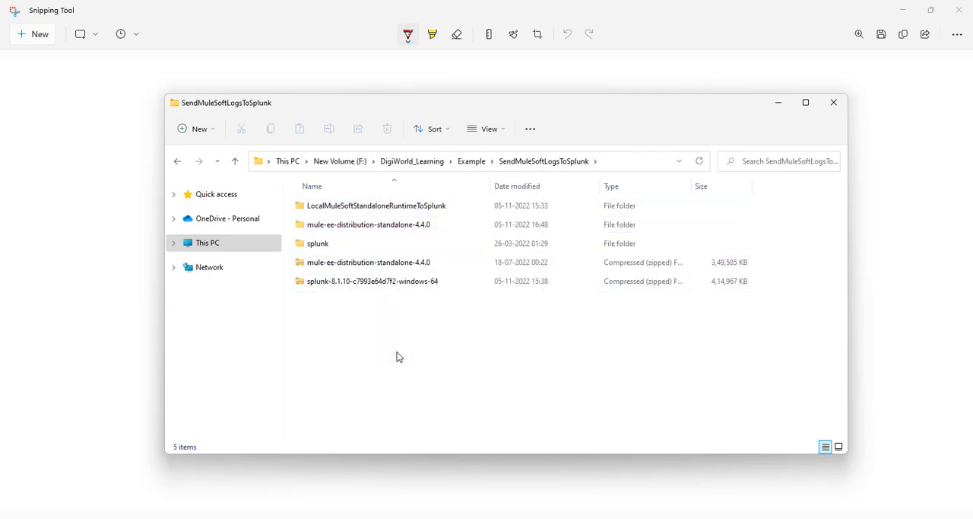
Step: Check the mule-ee-distribution-standalone-4.4.0 extraction folder and delete it, keeping the zip archive of the same name
double_click(377, 225)
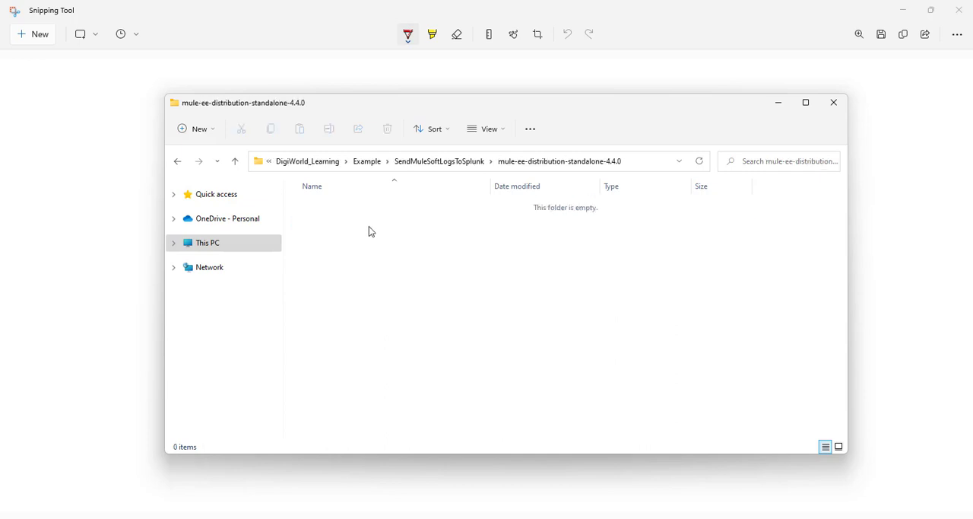
click(481, 164)
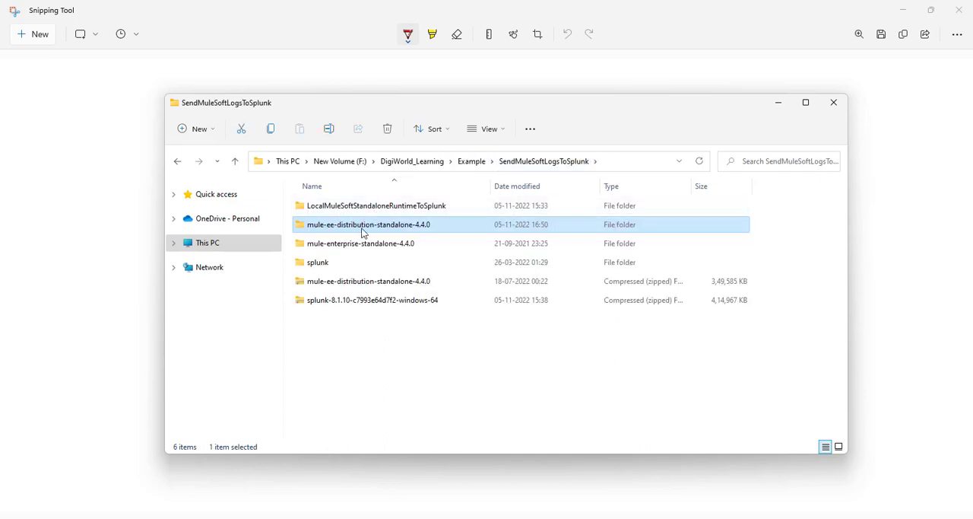
right_click(364, 231)
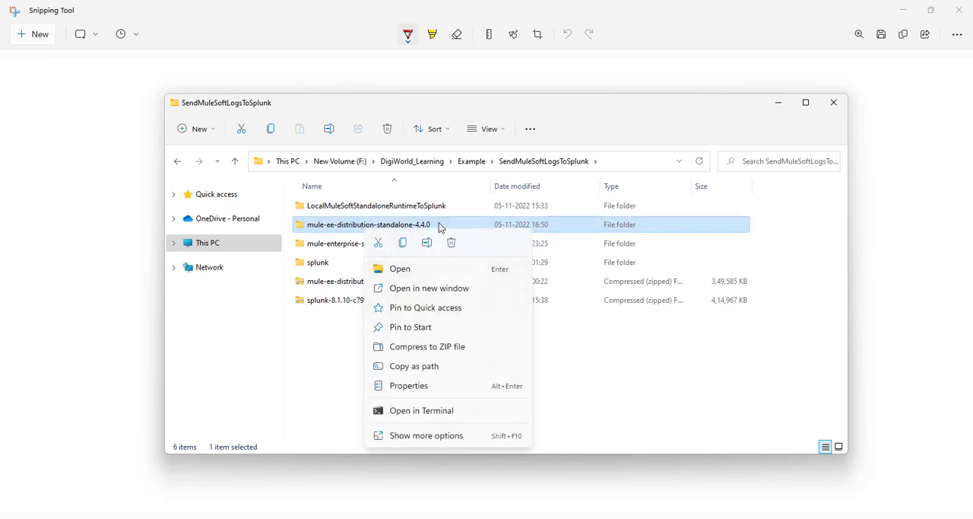
click(452, 243)
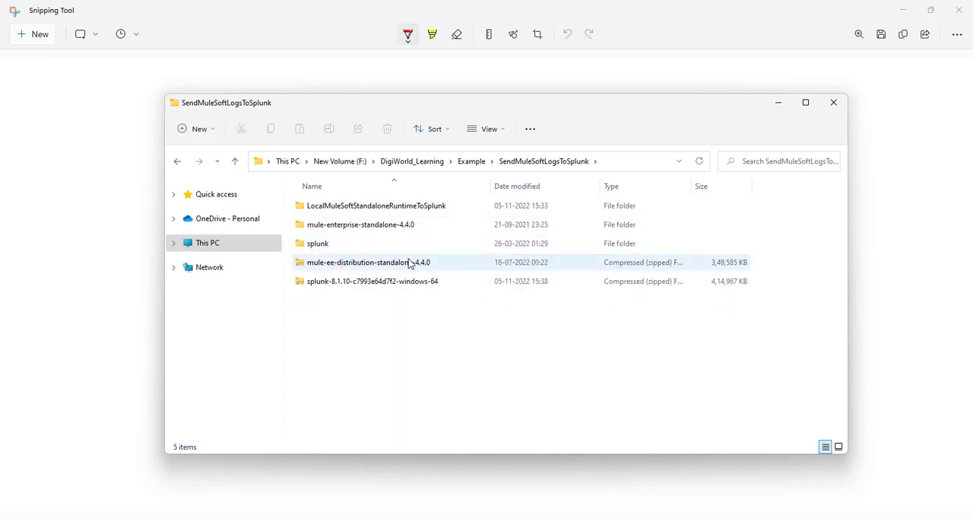
Step: Review the mule-enterprise-standalone-4.4.0 and splunk folders in SendMuleSoftLogsToSplunk, and open the splunk folder
click(368, 230)
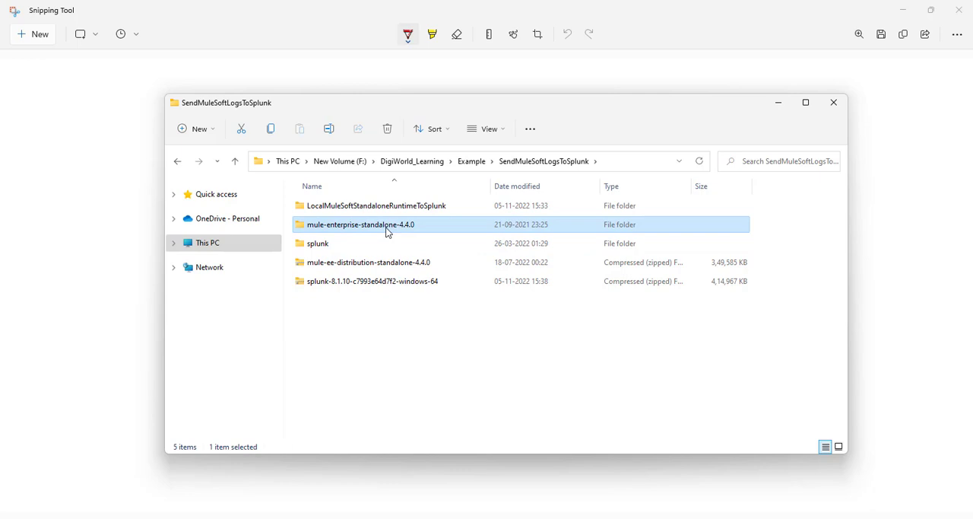
click(372, 323)
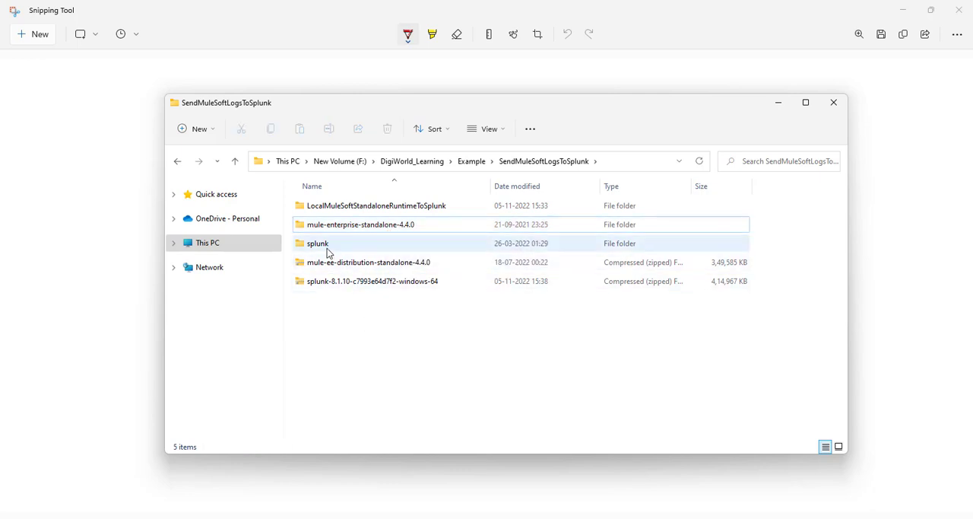
mouse_move(326, 250)
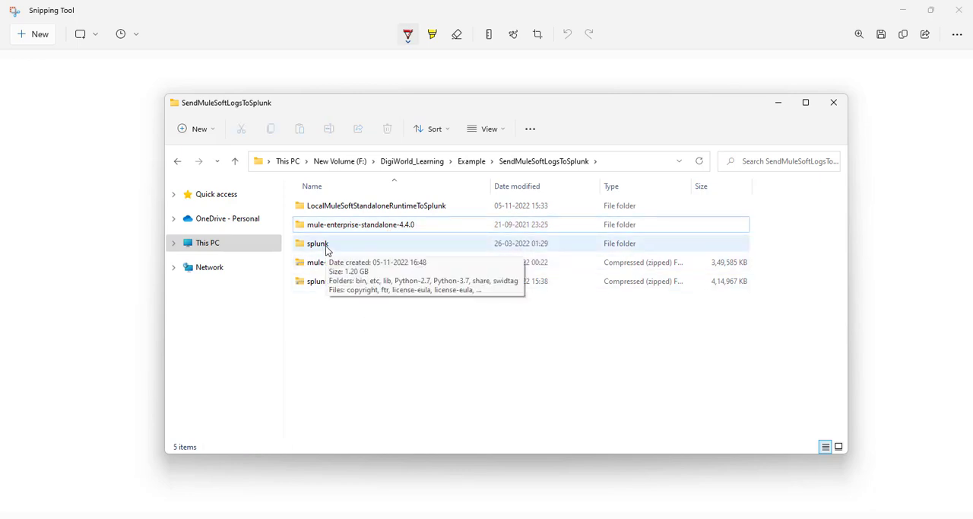
mouse_move(351, 228)
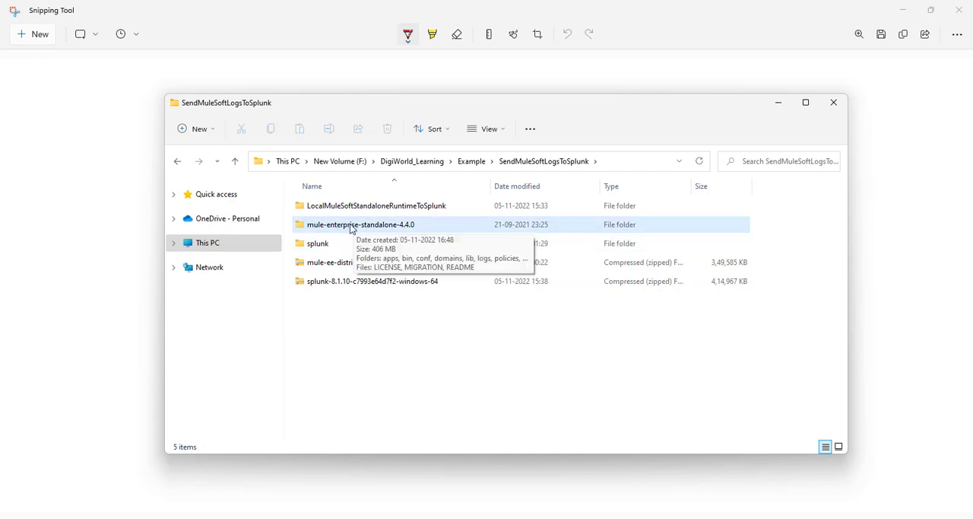
double_click(326, 249)
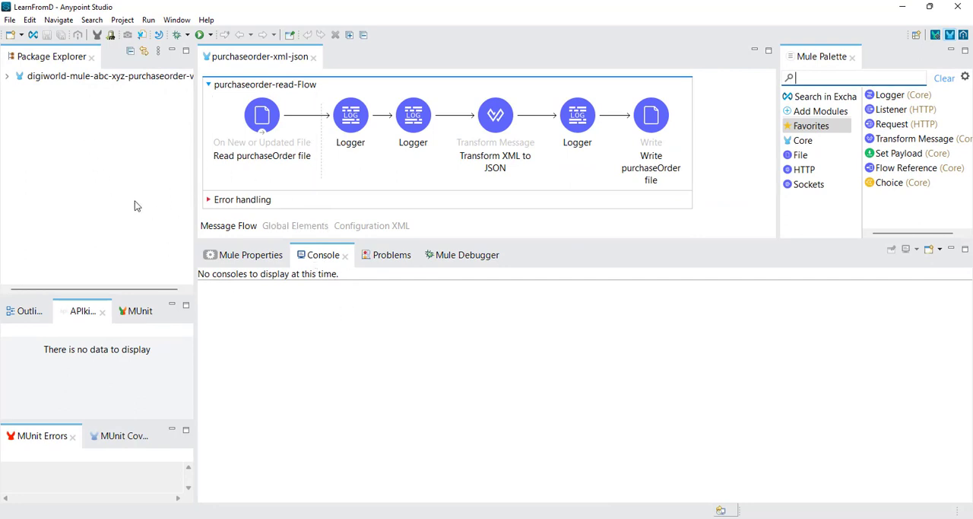
Step: Select the digiworld-mule-abc-xyz-purchaseorder-v1 project in Anypoint Studio, and switch to File Explorer to open the splunk folder's bin subfolder
click(95, 79)
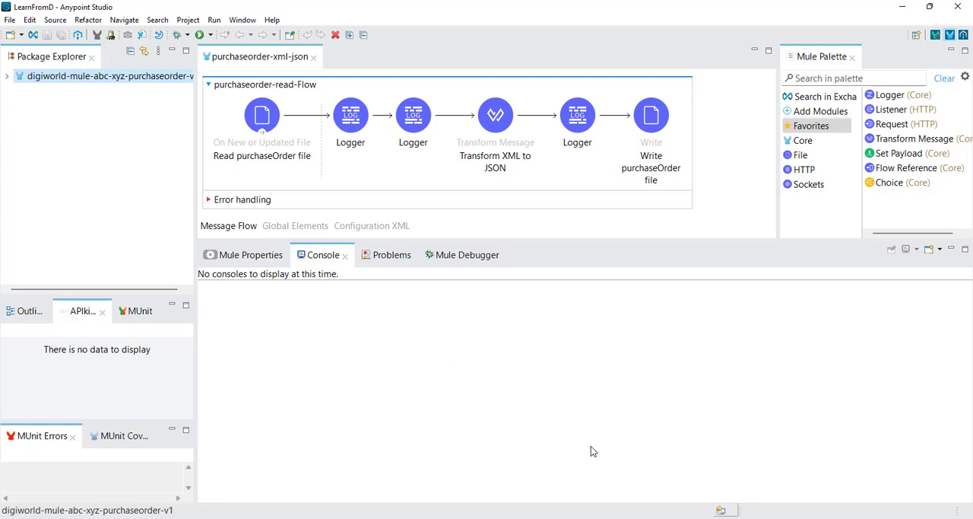
click(591, 486)
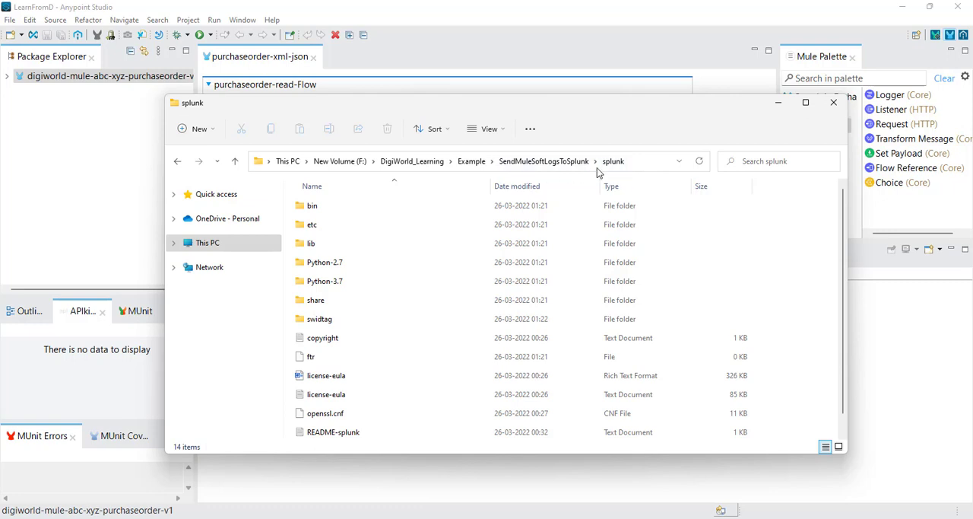
click(559, 163)
double_click(322, 245)
double_click(353, 213)
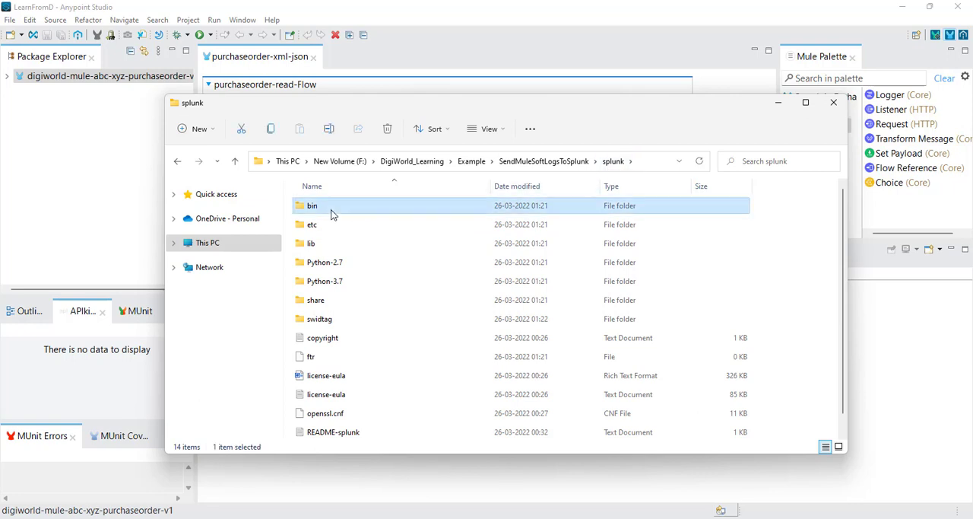
click(639, 167)
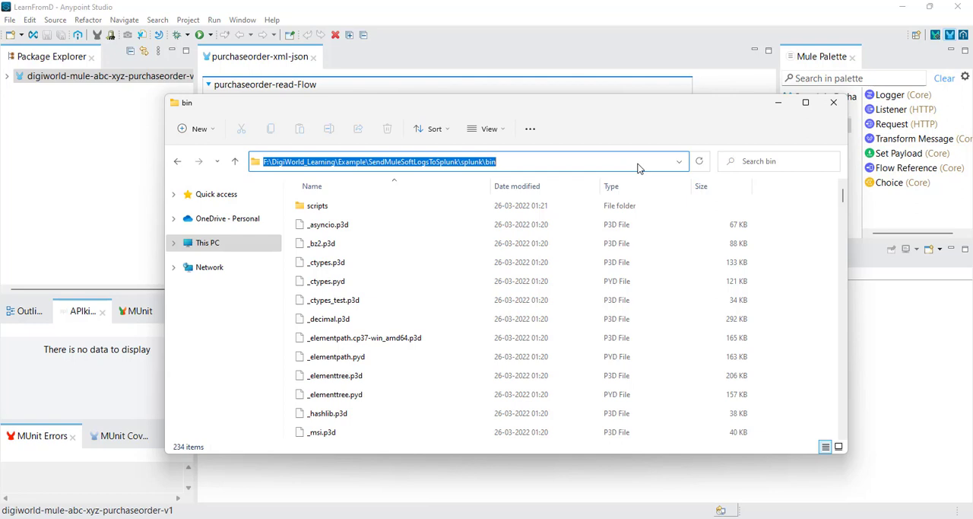
click(612, 134)
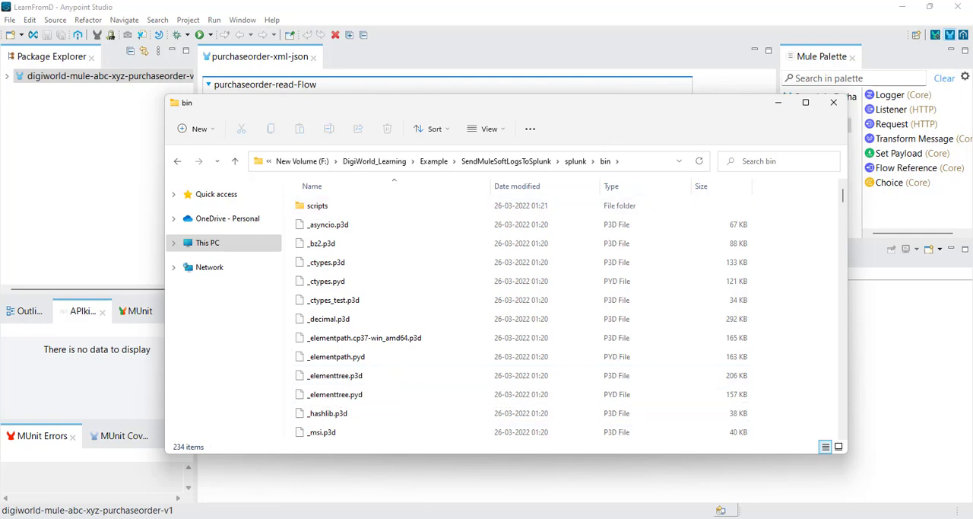
Step: Search Windows for "command" and run Command Prompt as administrator
key(super)
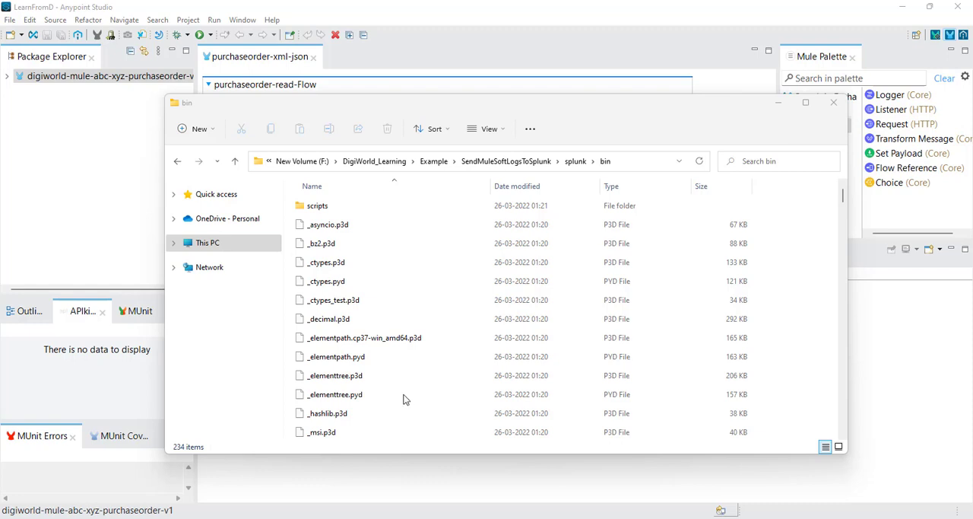
click(336, 518)
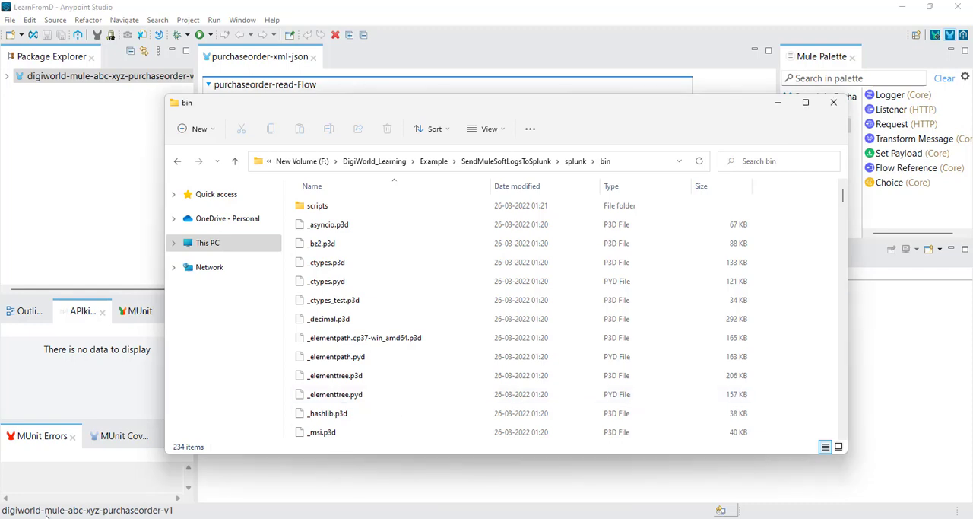
key(super)
text(command)
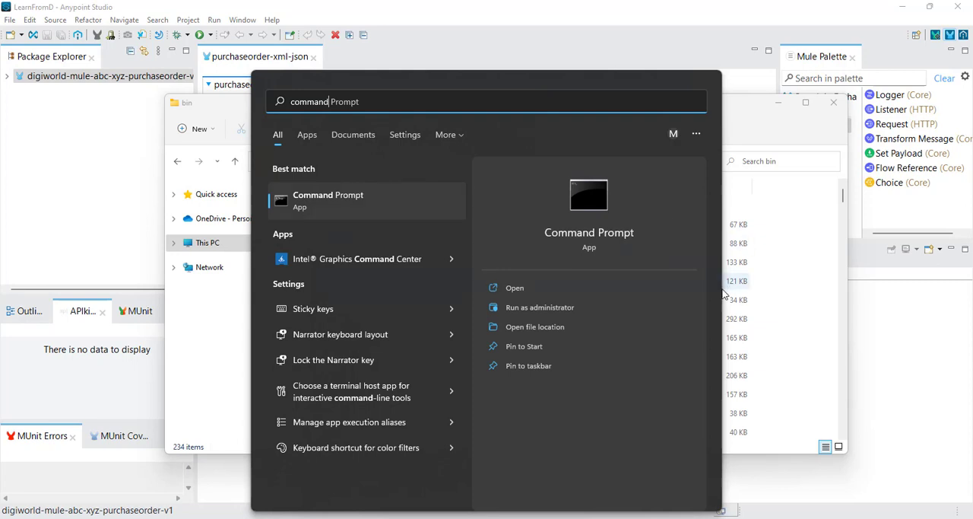
click(369, 195)
right_click(369, 196)
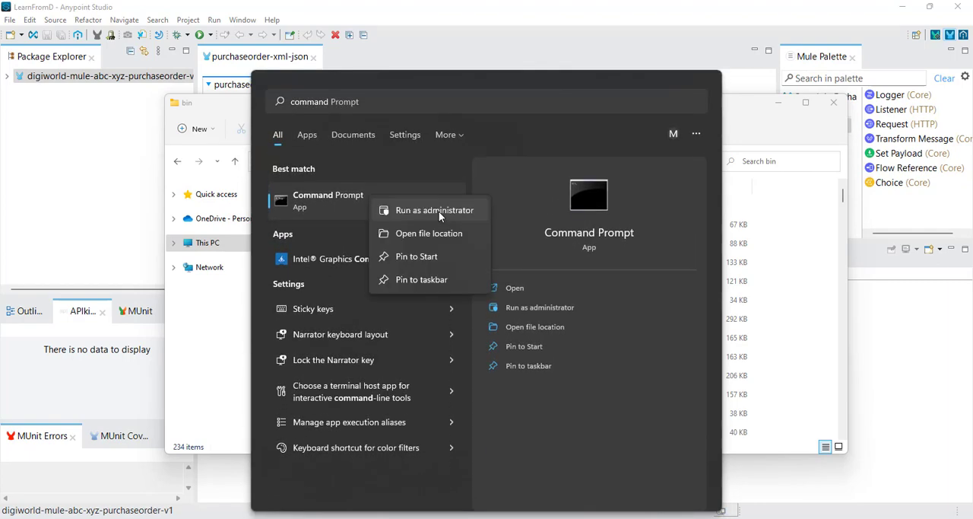
click(438, 212)
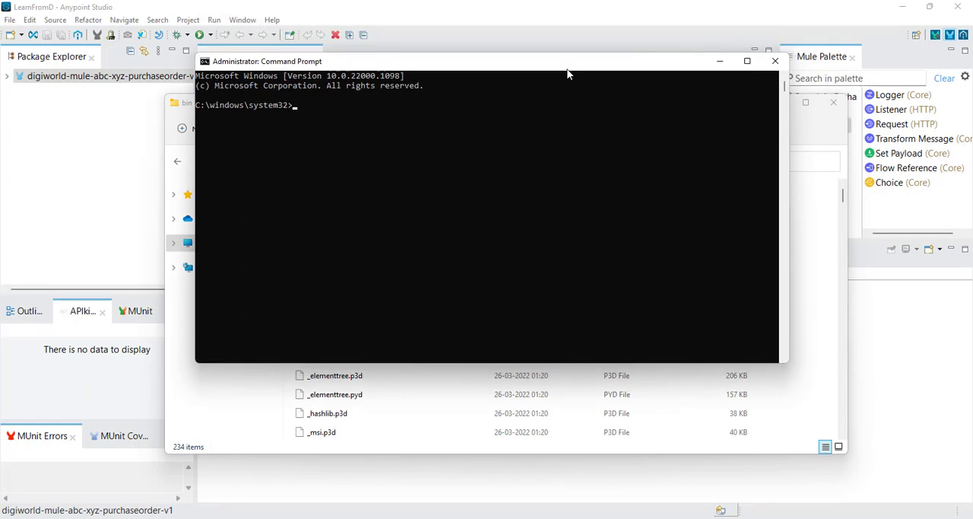
Step: Copy the path F:\DigiWorld_Learning\Example\SendMuleSoftLogsToSplunk\splunk\bin from File Explorer, and return to the Command Prompt
drag(503, 68, 505, 105)
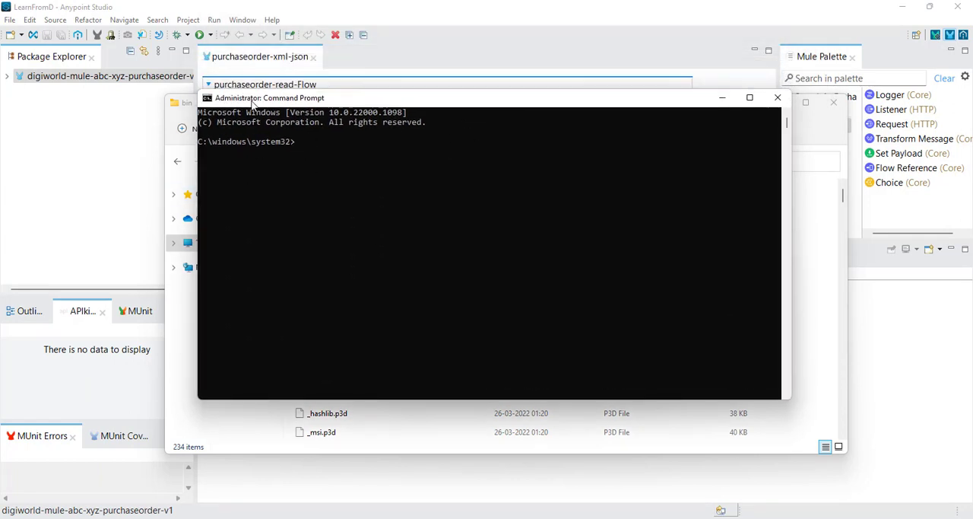
drag(376, 103, 370, 160)
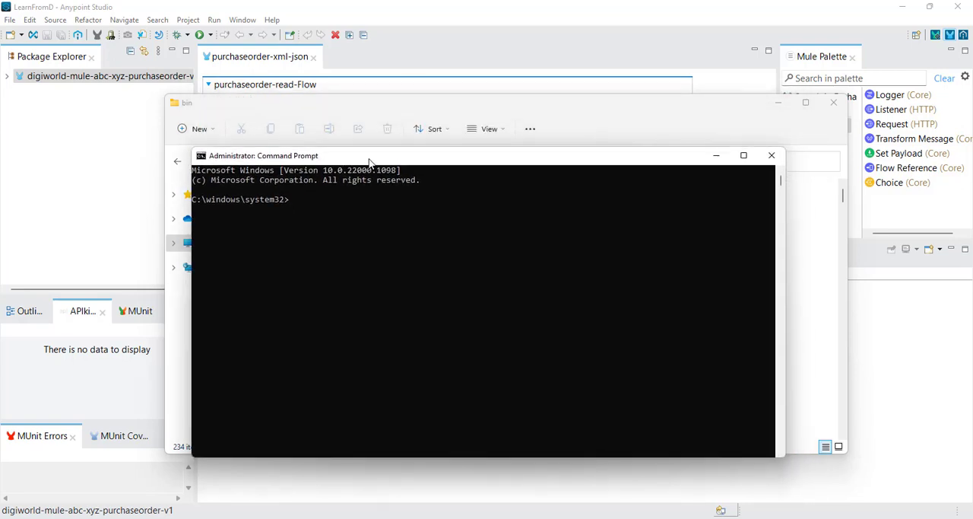
click(546, 104)
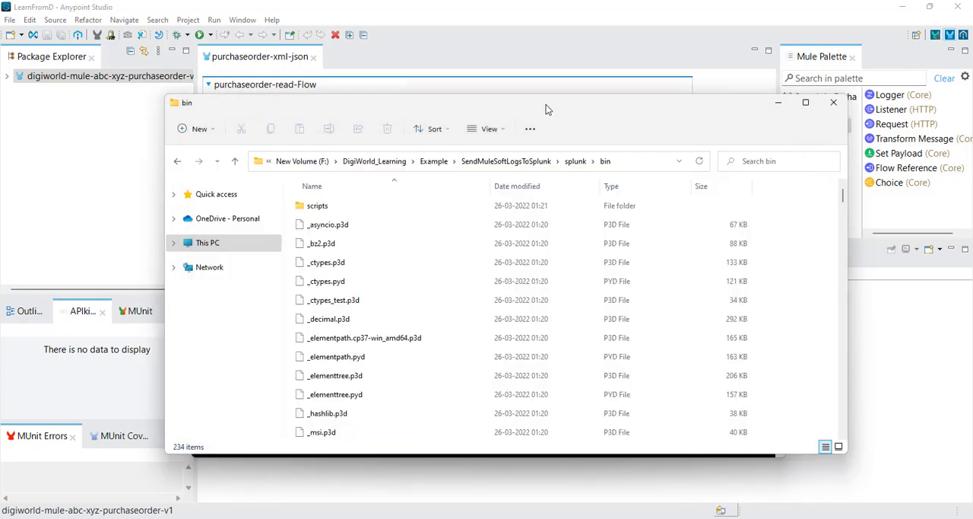
click(628, 163)
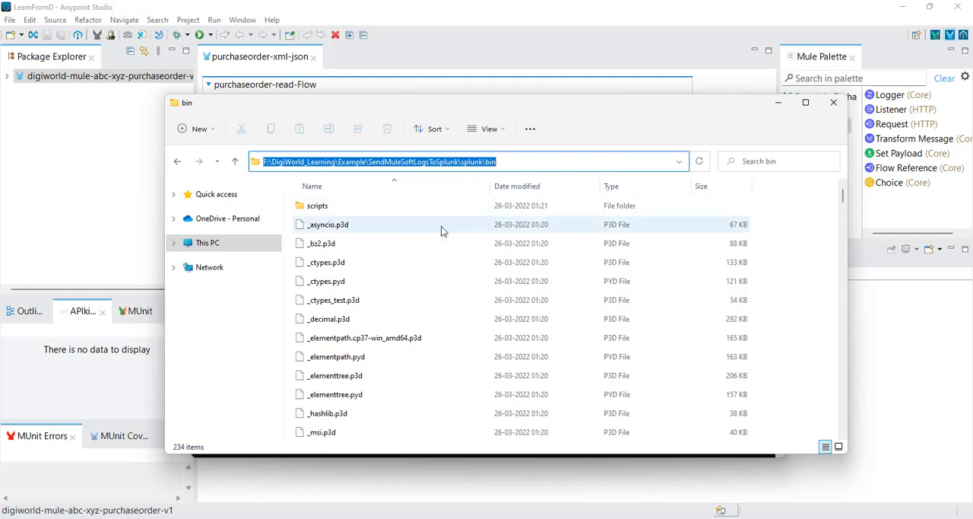
right_click(470, 162)
click(502, 201)
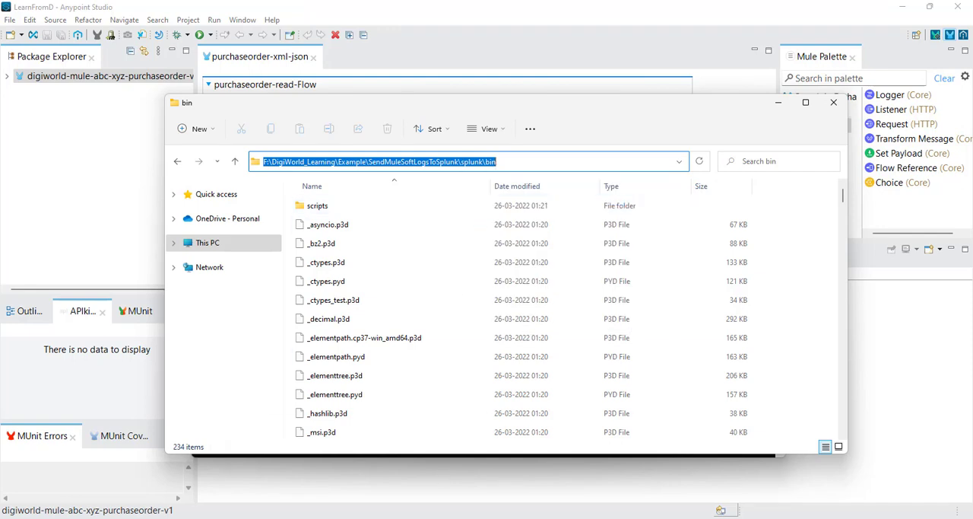
mouse_move(438, 517)
click(654, 517)
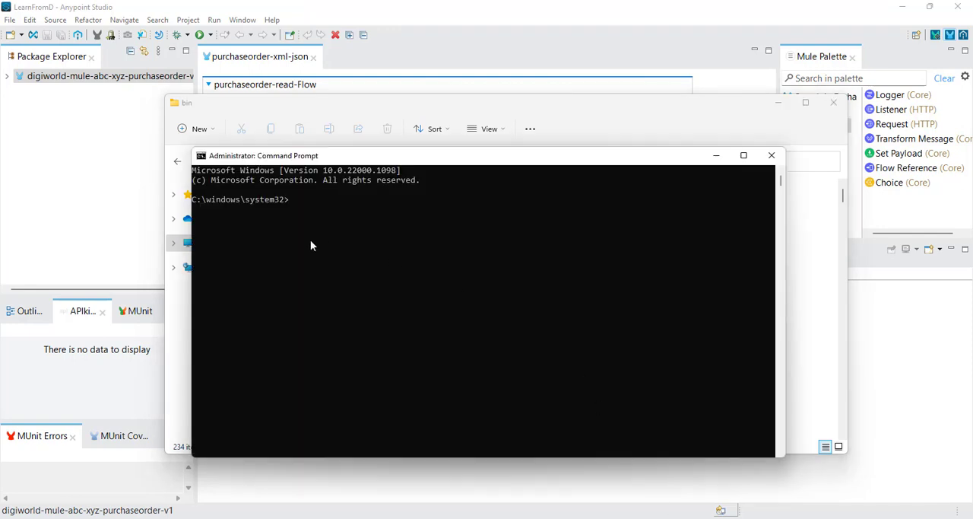
Step: Try to change to the F: drive in the Command Prompt with the command cd F:
click(326, 200)
text(cd F:)
key(Return)
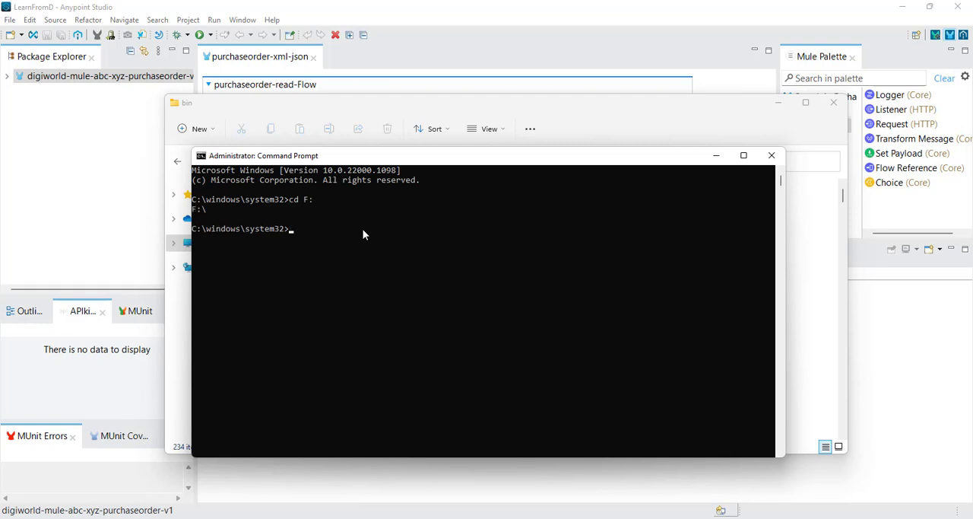
Step: Try to change directory with cd F:\DigiWorld_Learning\Example\SendMuleSoftLogsToSplunk\splunk\bin, and try cd F:\ as well
text(cd)
text(F:\DigiWorld Learning\Example\SendMuleSoftLogsToSplunk\splunk\bin)
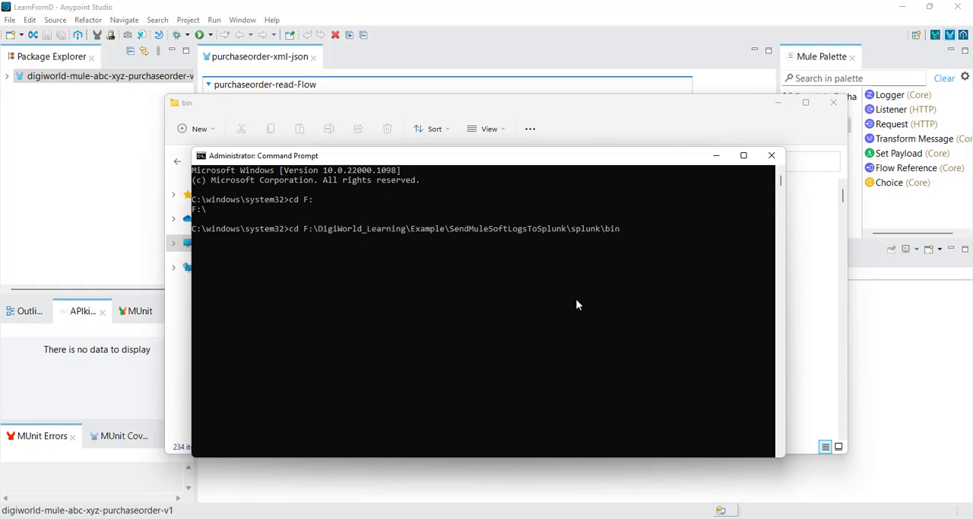
key(Return)
text(cd F:\)
key(Return)
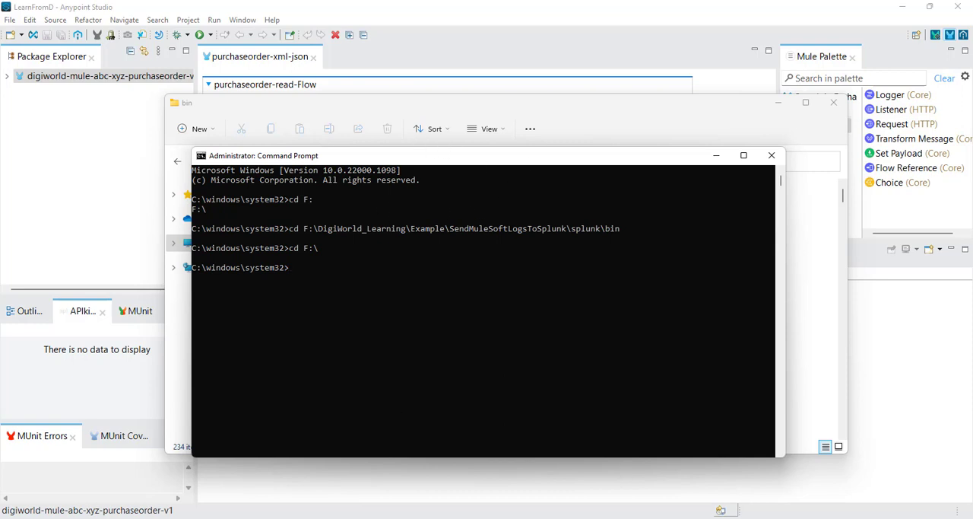
Step: Switch the Command Prompt to the F: drive with the command F:
click(353, 517)
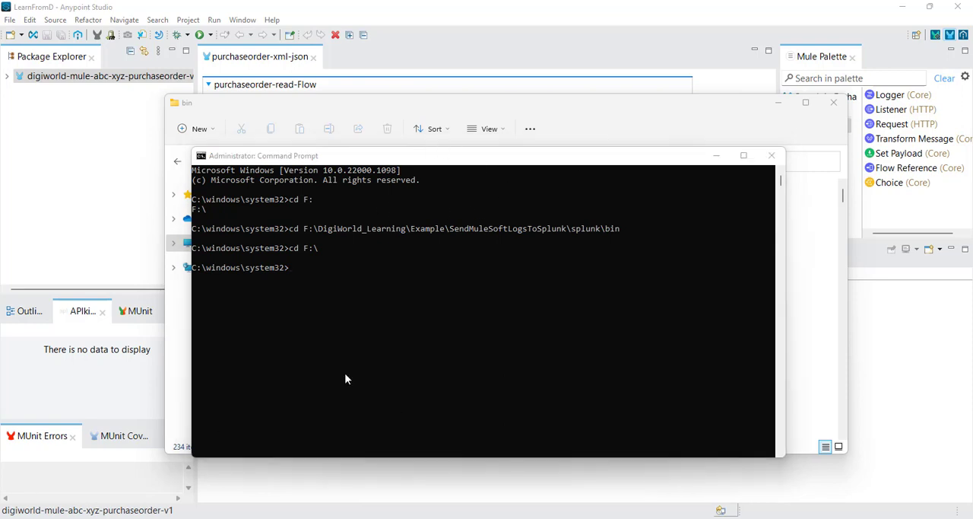
click(328, 281)
click(317, 270)
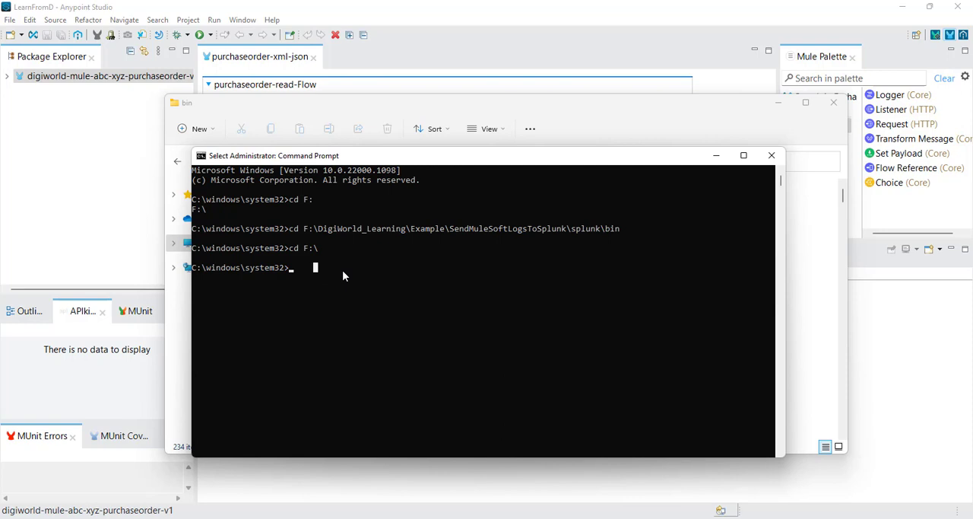
text(F:)
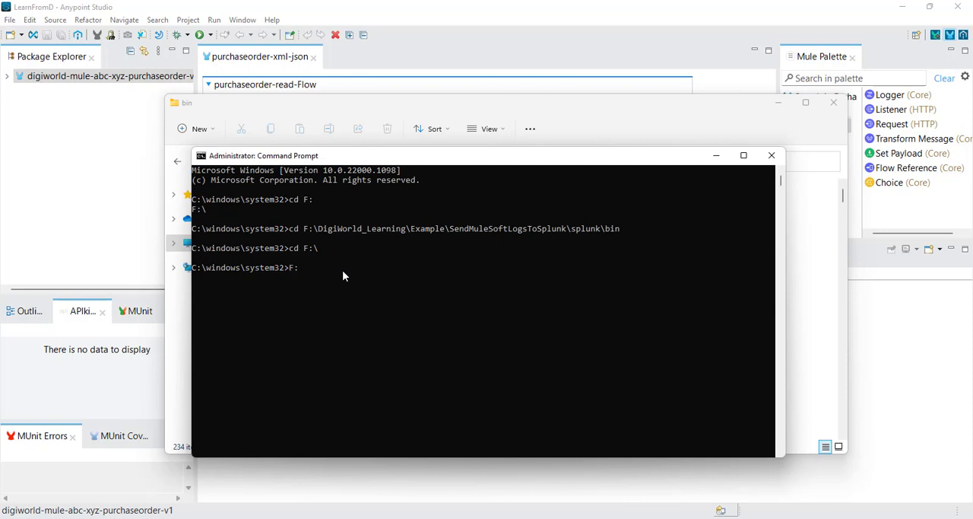
key(Return)
Step: Change directory to the copied path F:\DigiWorld_Learning\Example\SendMuleSoftLogsToSplunk\splunk\bin with cd
key(BackSpace)
key(BackSpace)
text(cd)
text(F:\DigiWorld_Learning\Example\SendMuleSoftLogsToSplunk\splunk\bin)
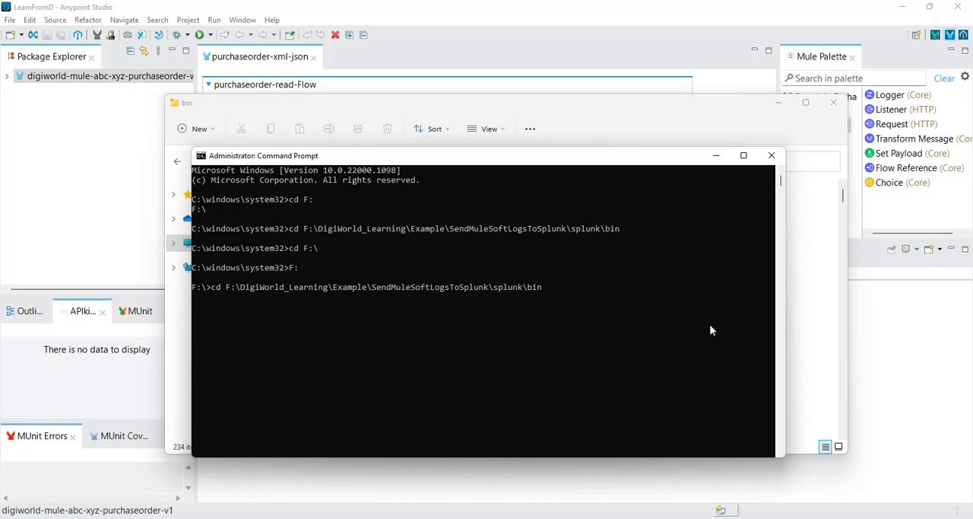
key(Return)
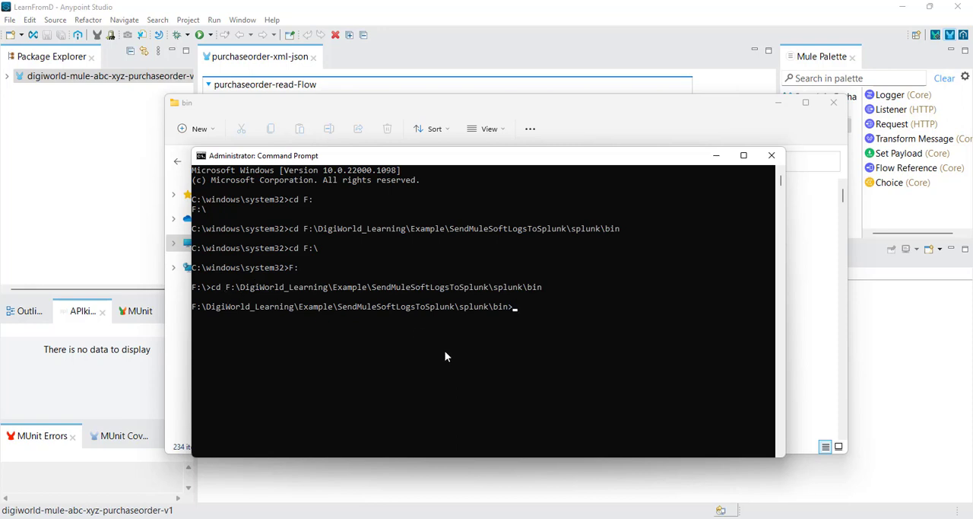
Step: Install the Splunk service from the bin folder with the command splunkd install
click(545, 307)
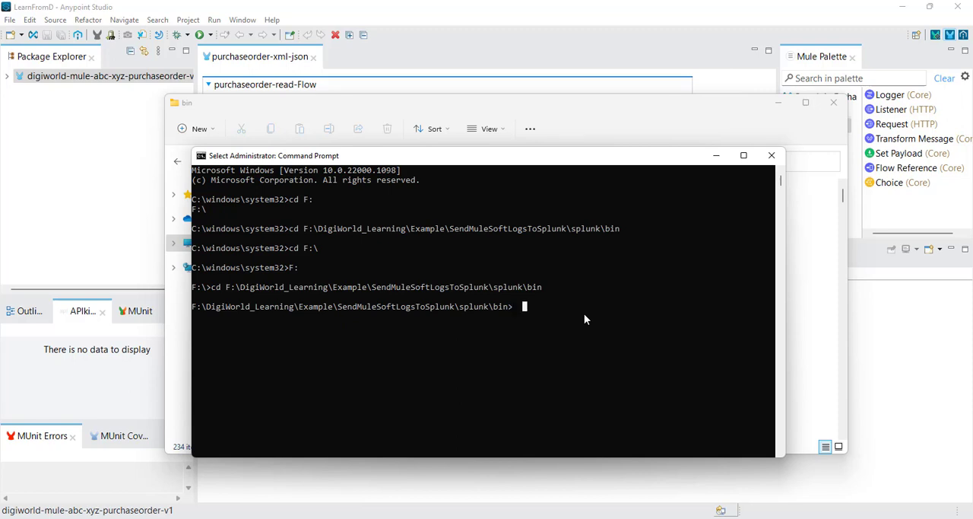
text(spl)
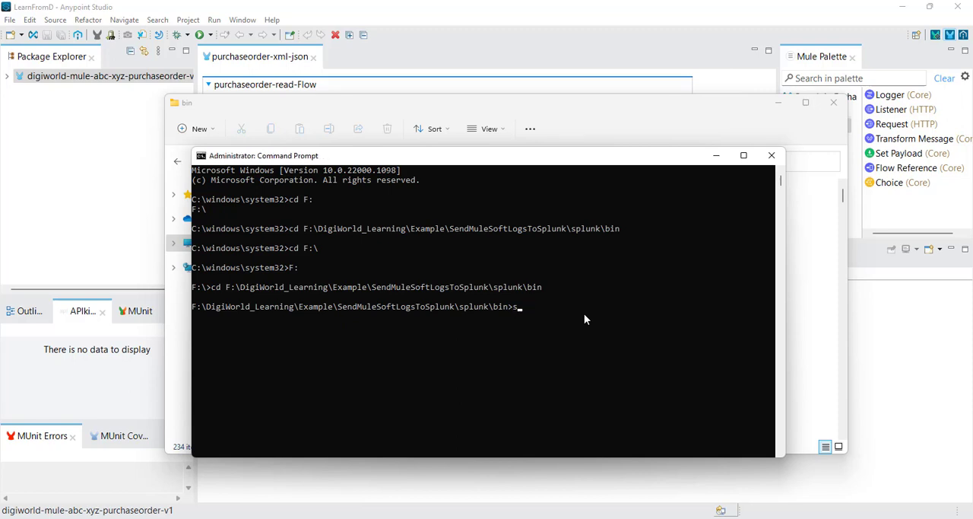
text(unkd install)
key(Return)
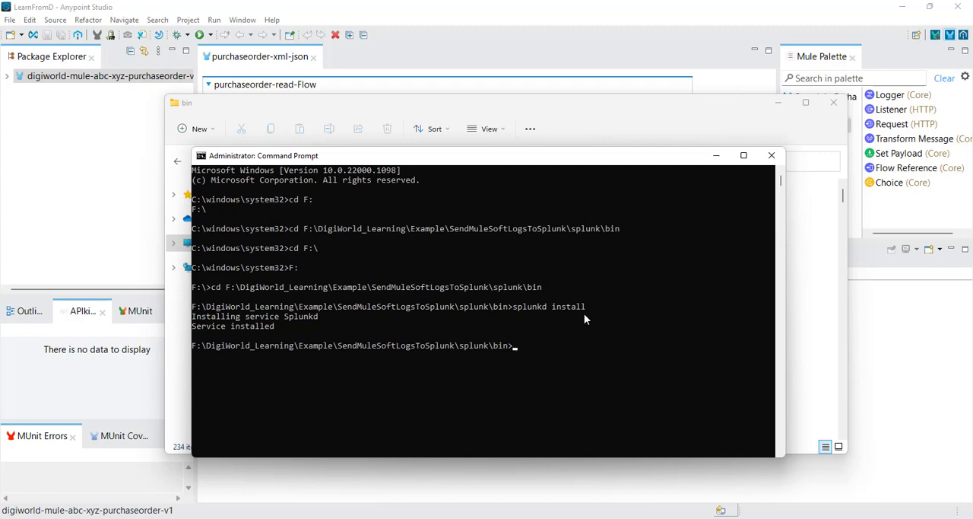
Step: Enter splunk at the prompt, locate the splunk application in File Explorer's bin folder, and return to the Command Prompt
text(splunk)
click(439, 517)
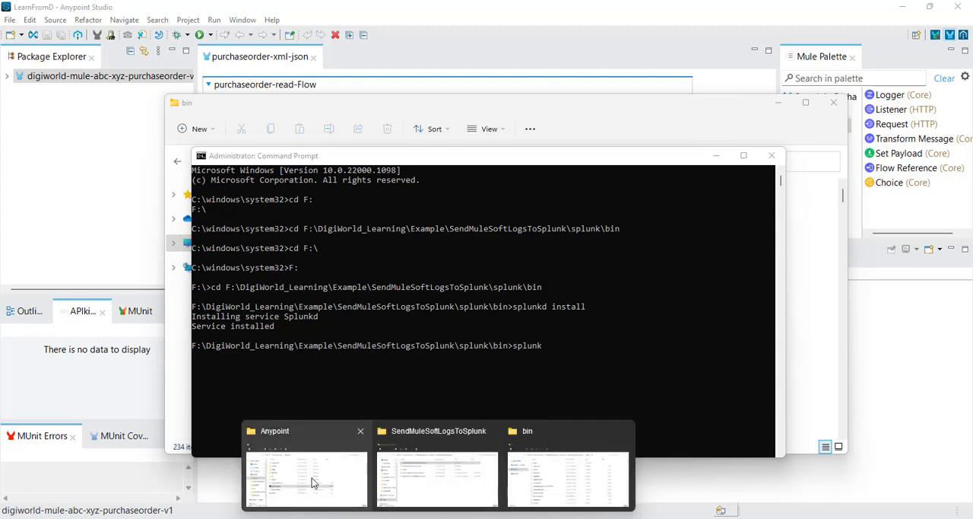
click(544, 489)
scroll(414, 304, down, 10)
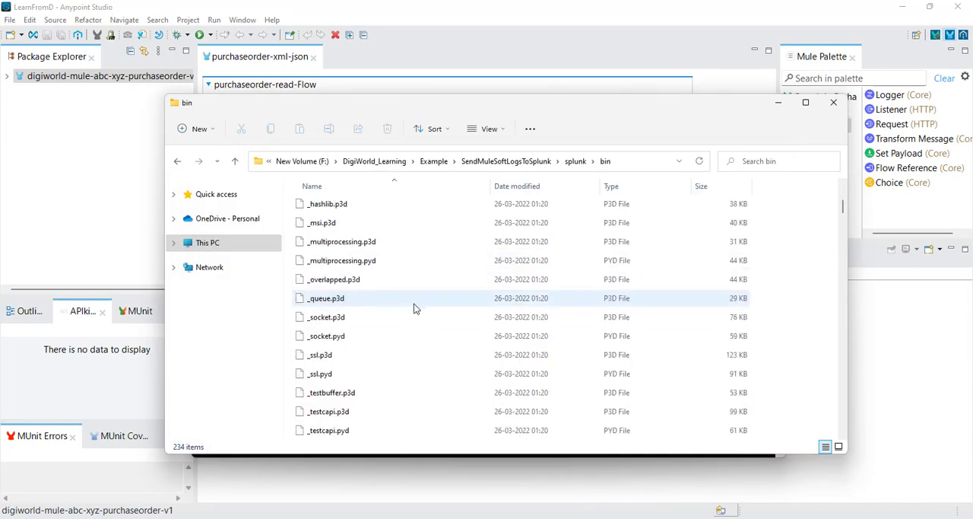
scroll(414, 304, down, 5)
scroll(414, 303, up, 3)
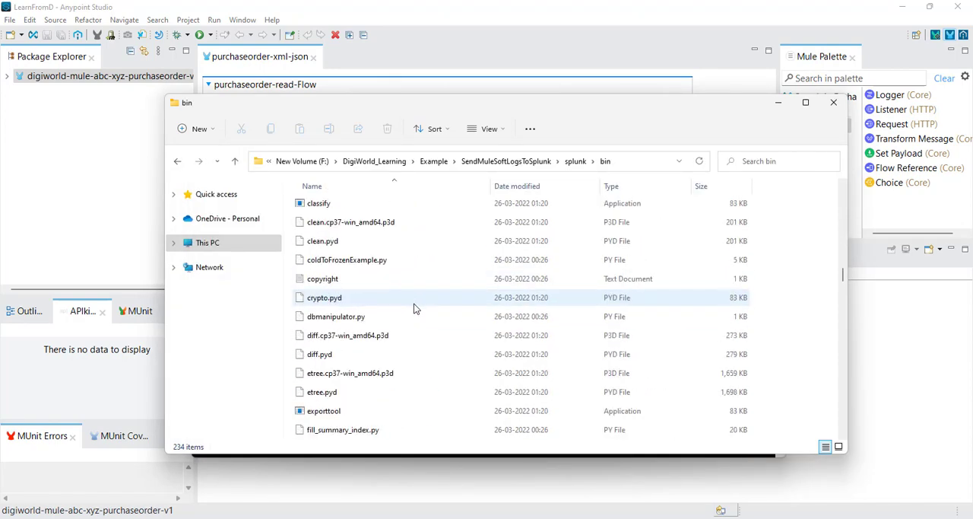
scroll(379, 304, up, 2)
scroll(354, 299, down, 12)
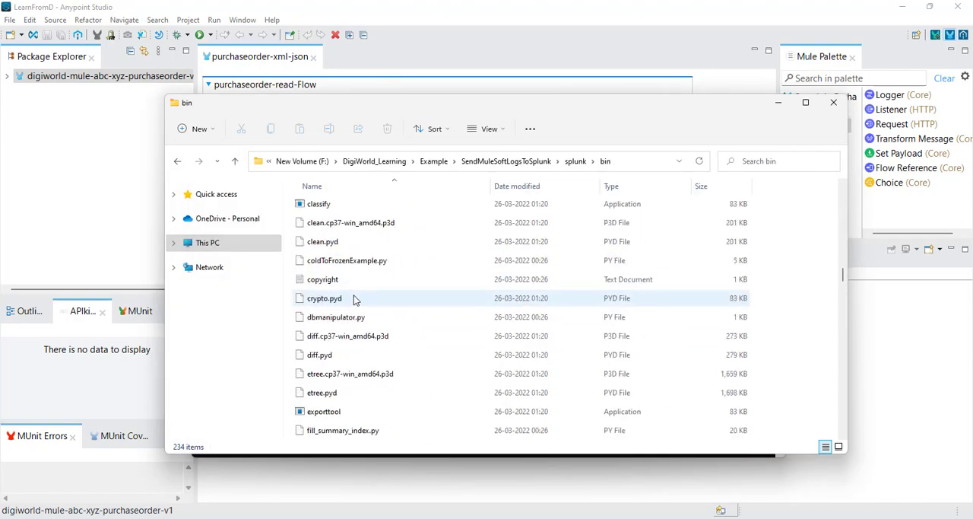
scroll(354, 298, down, 15)
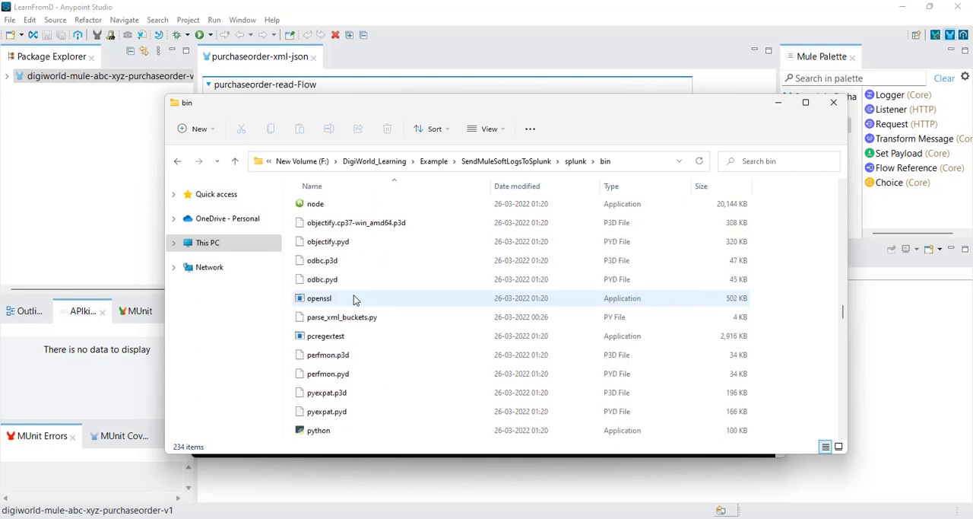
scroll(354, 299, down, 2)
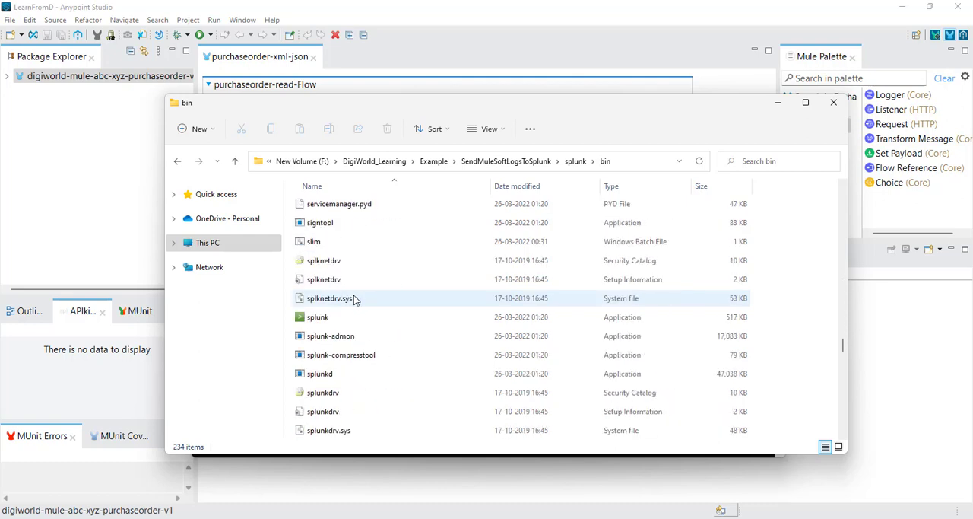
click(327, 323)
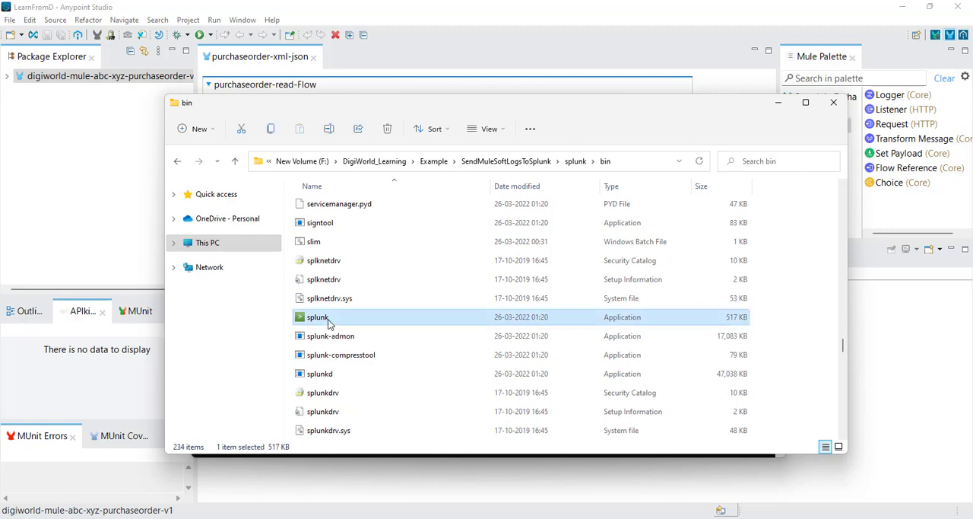
click(777, 103)
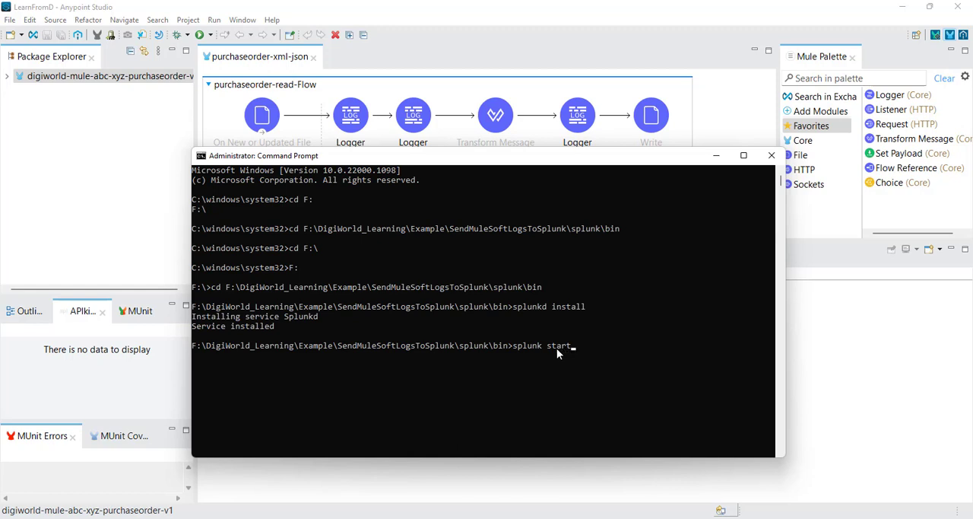
Step: Check the SendMuleSoftLogsToSplunk folder in File Explorer, return to the Command Prompt and run splunk start
mouse_move(438, 518)
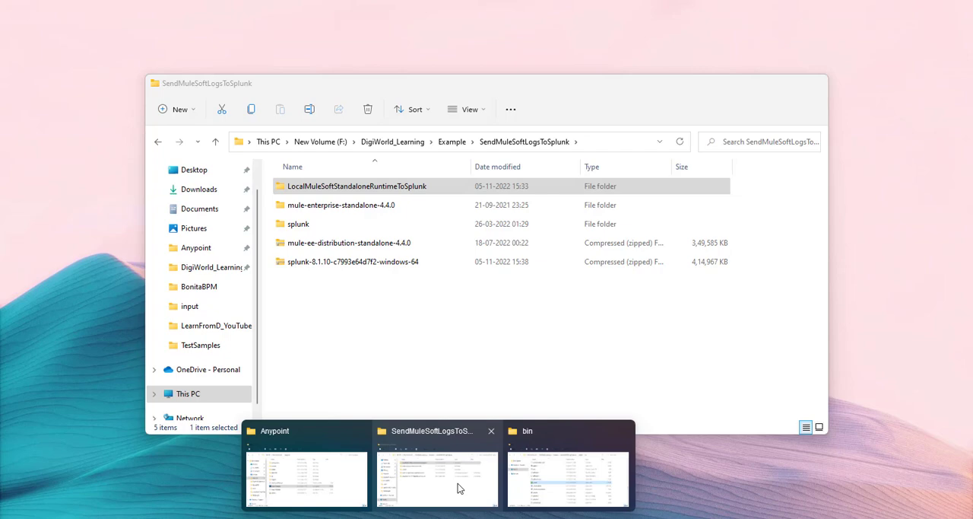
click(458, 483)
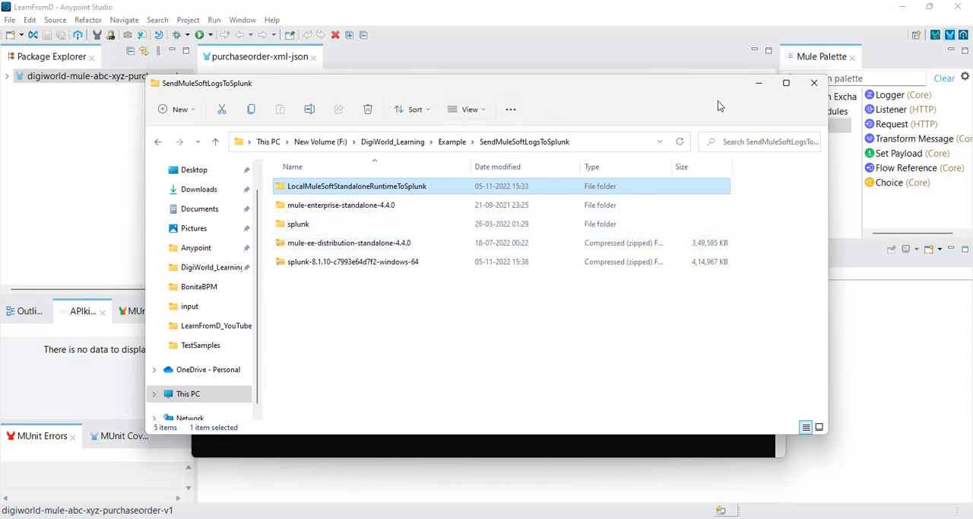
click(758, 83)
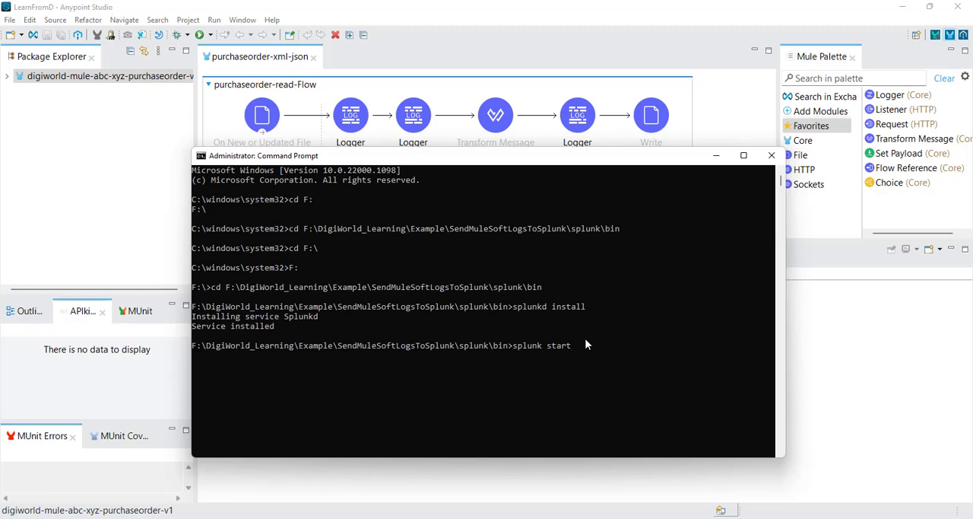
key(Return)
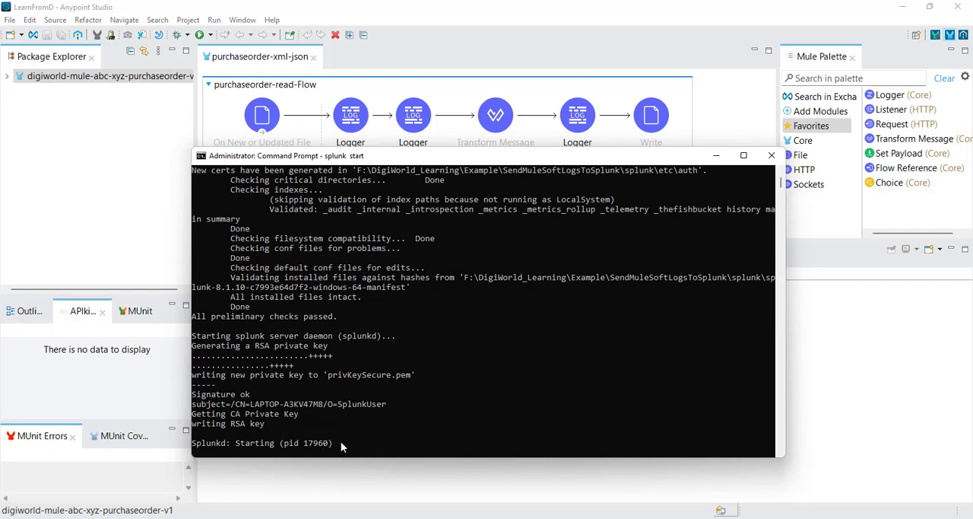
scroll(432, 388, down, 1)
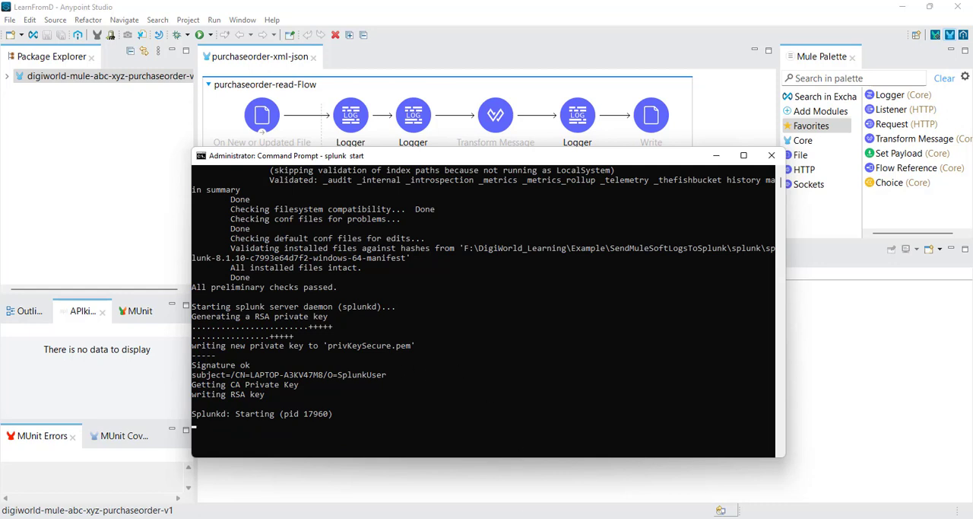
Step: Switch to the incognito Chrome window with the Splunk download page and open a new tab
mouse_move(492, 518)
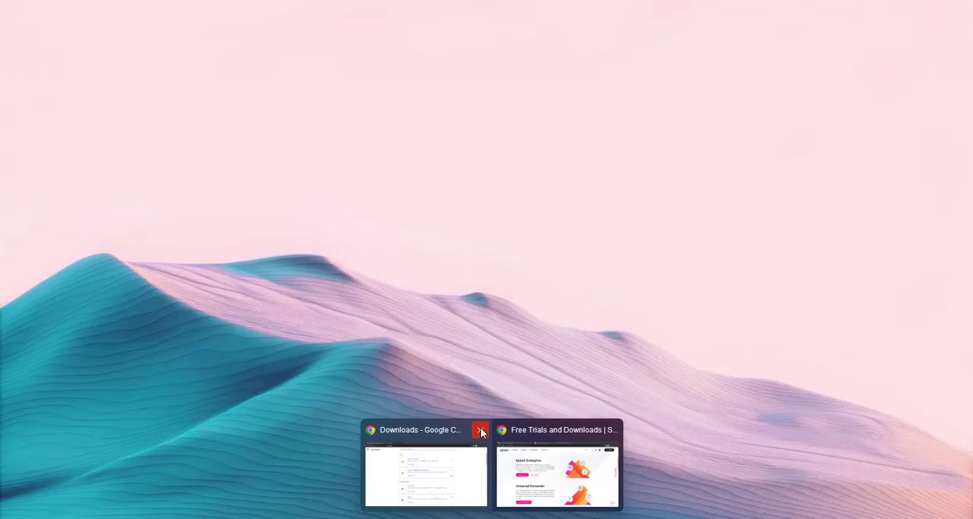
click(481, 432)
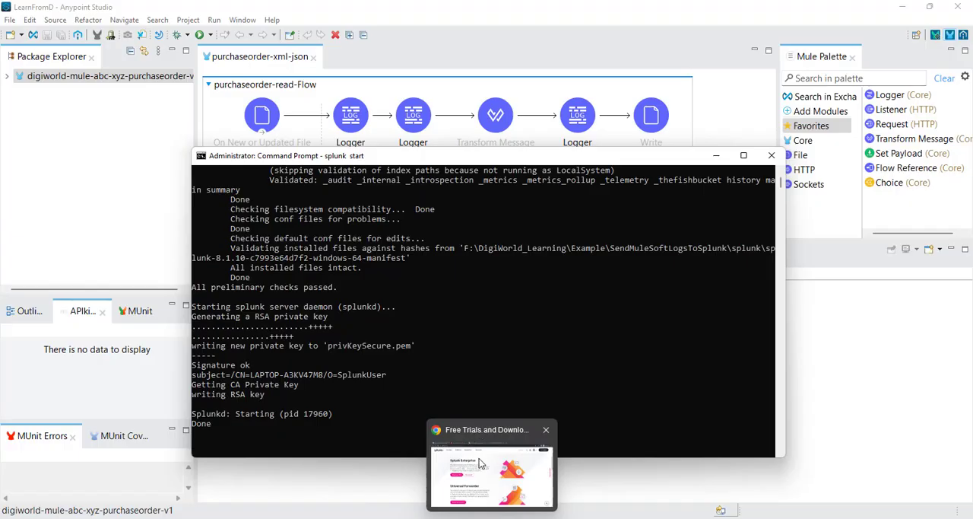
click(495, 461)
click(601, 10)
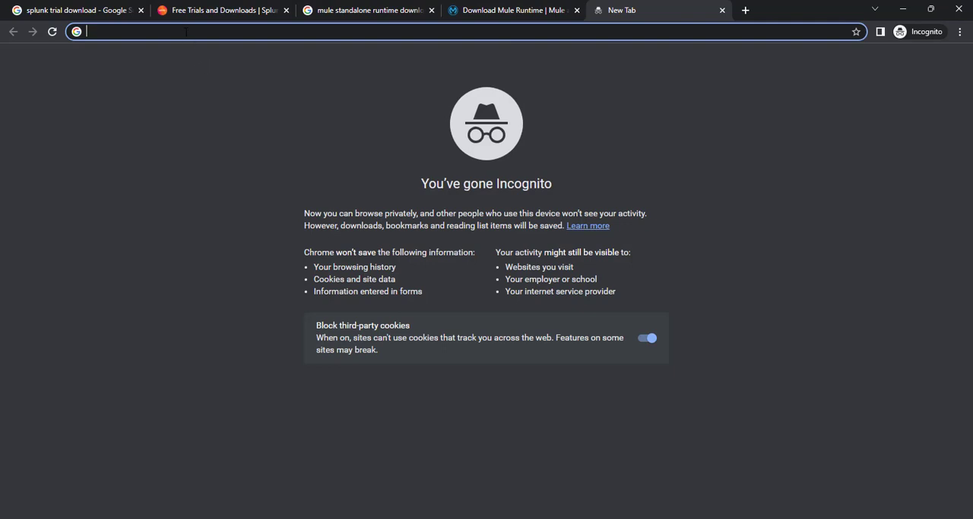
Step: Enter the address localhost:8000, check the startup output in the Command Prompt, and load the Splunk web page in Chrome
text(localh)
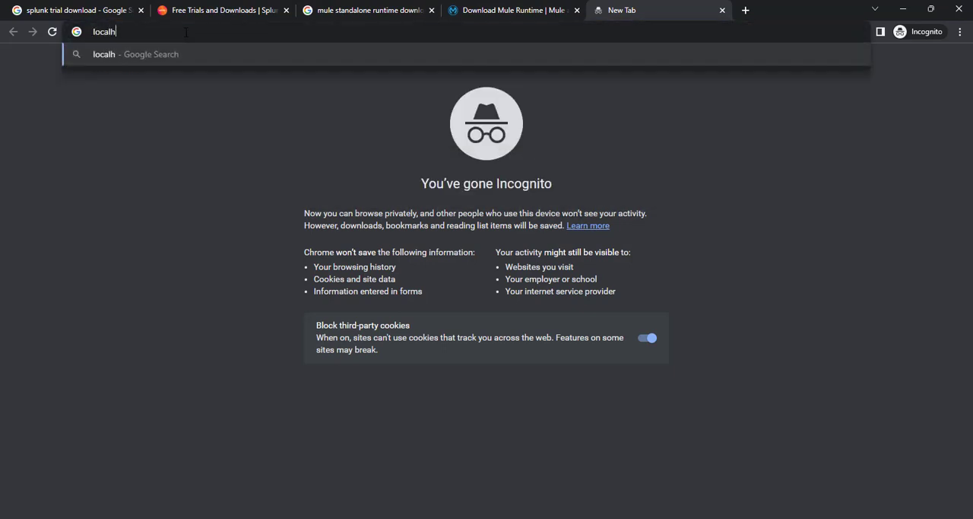
text(ost:)
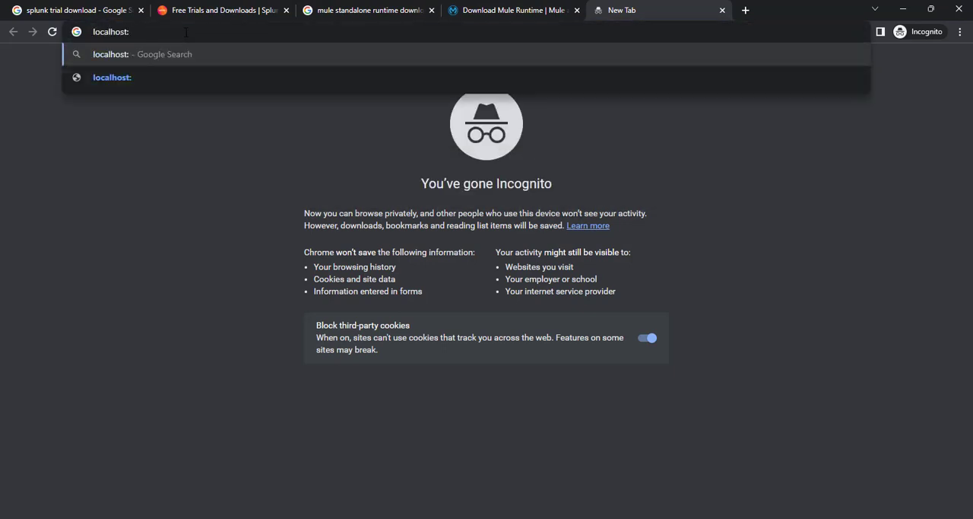
text(8)
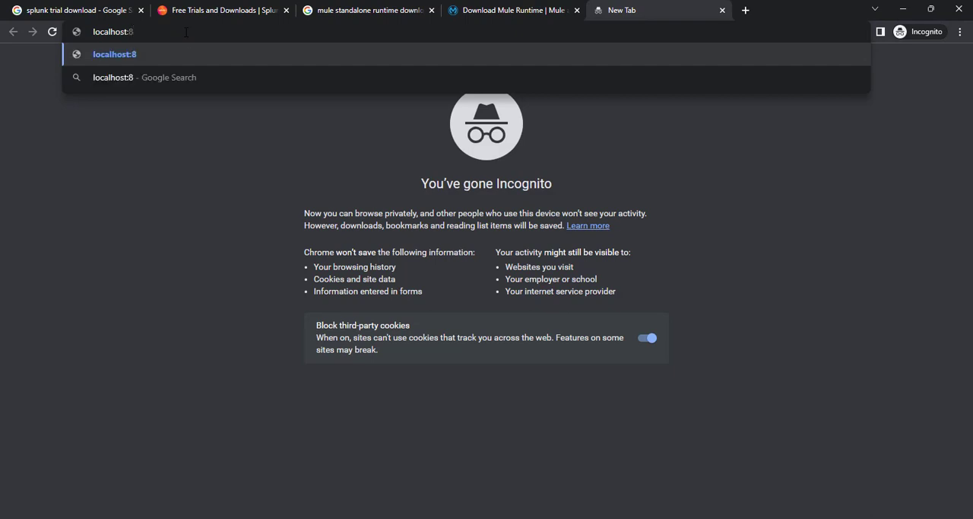
text(000)
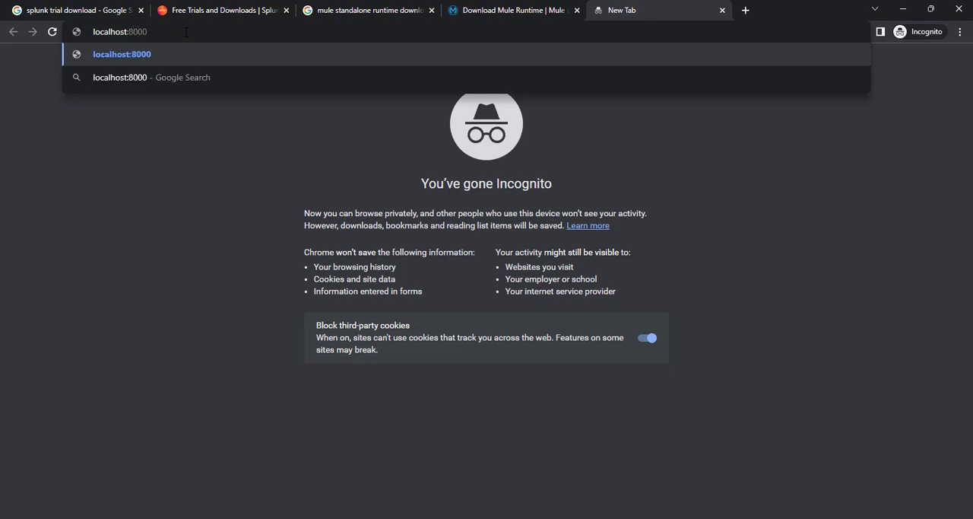
text(0)
key(BackSpace)
click(652, 517)
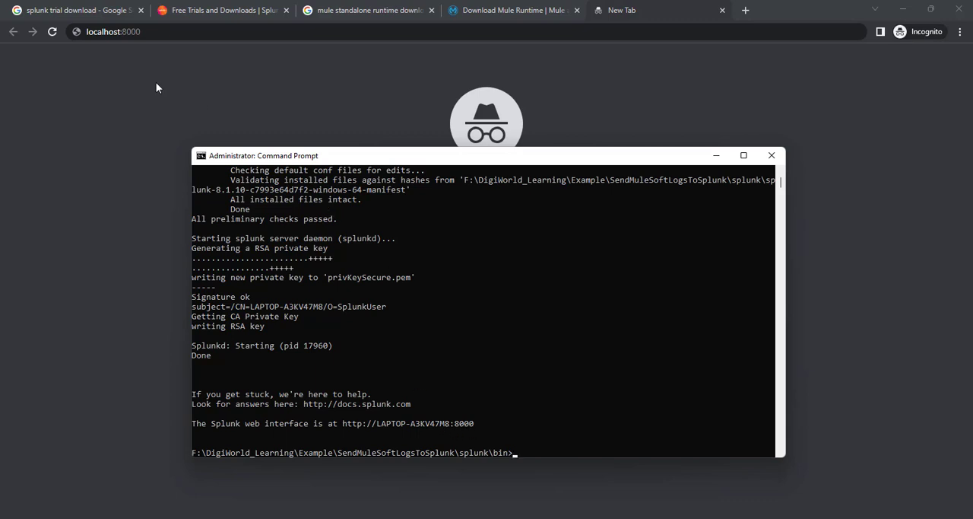
click(153, 32)
key(Return)
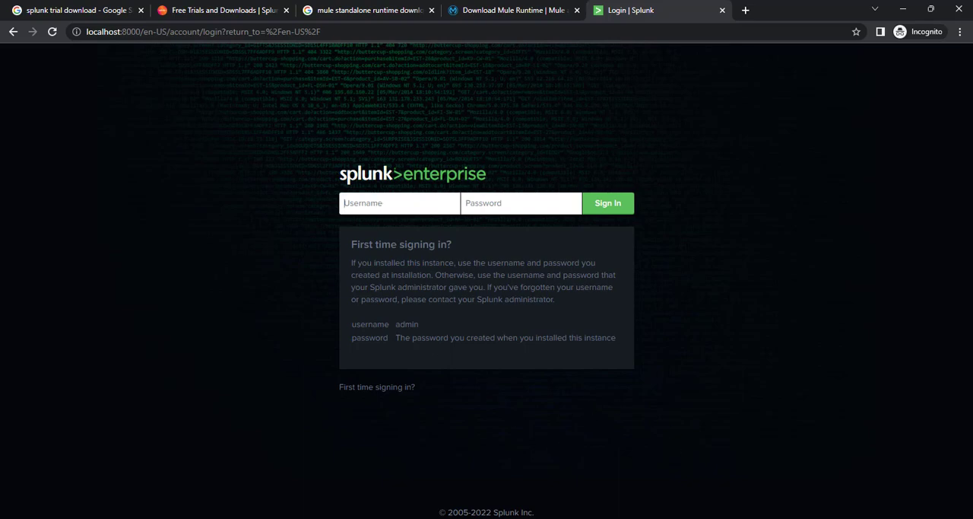
Step: Review the startup output in the Command Prompt and the Splunk login fields in Chrome, and return to the Command Prompt
click(679, 517)
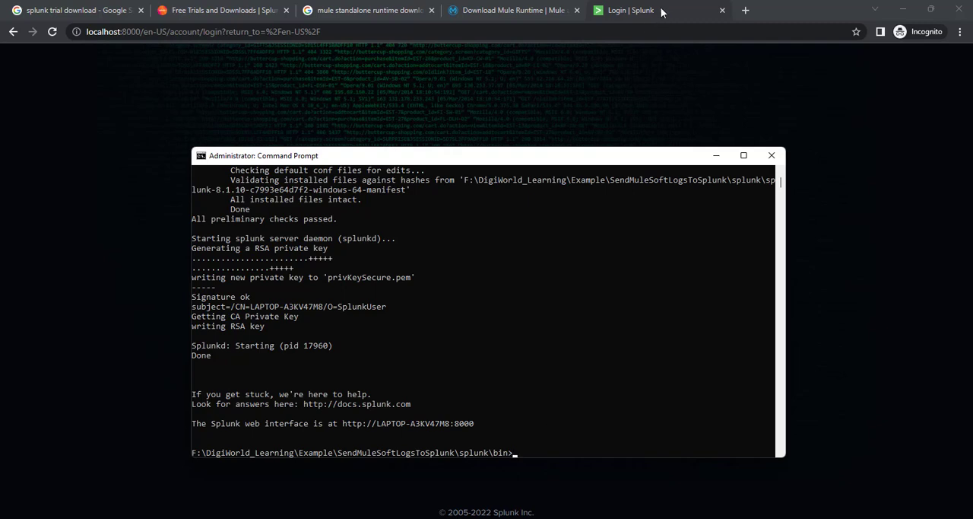
click(560, 133)
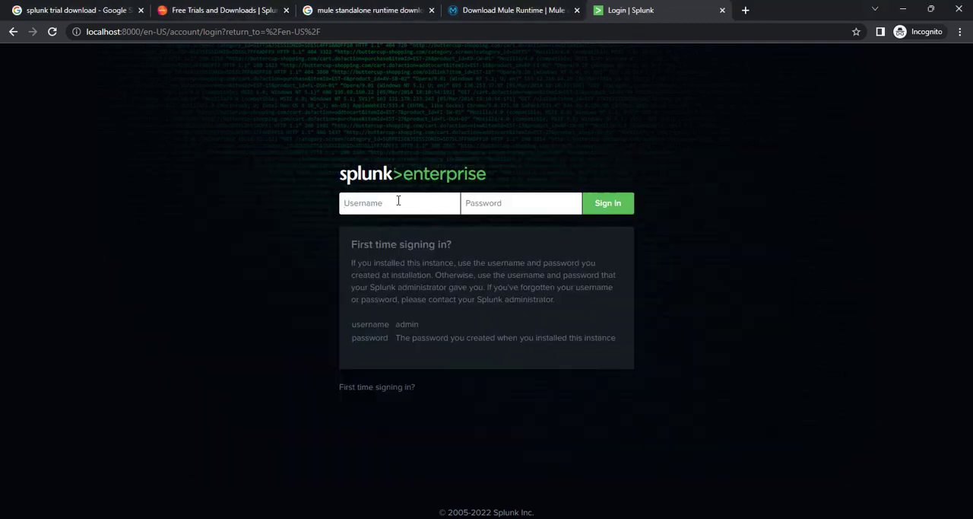
click(495, 205)
key(alt+Tab)
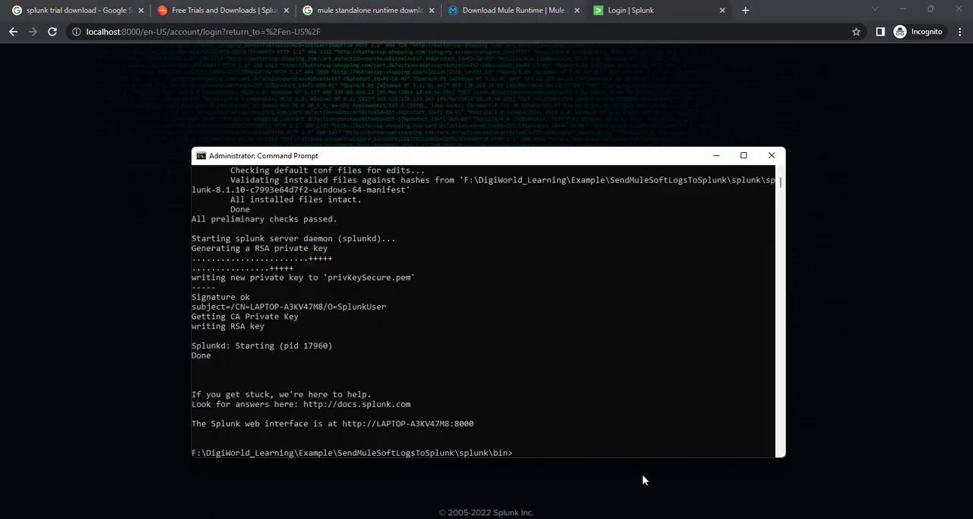
Step: Stop the local Splunk server by running splunk stop in the Command Prompt
click(582, 434)
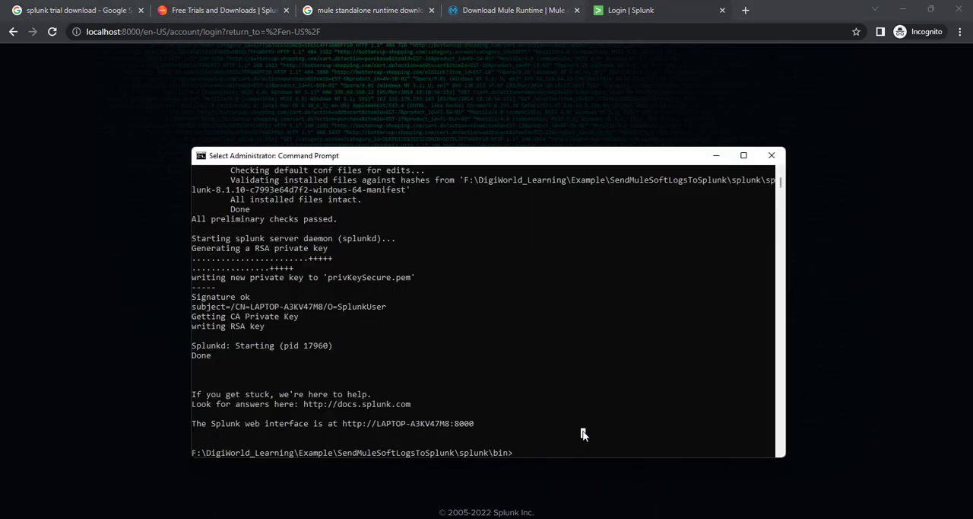
text(spl)
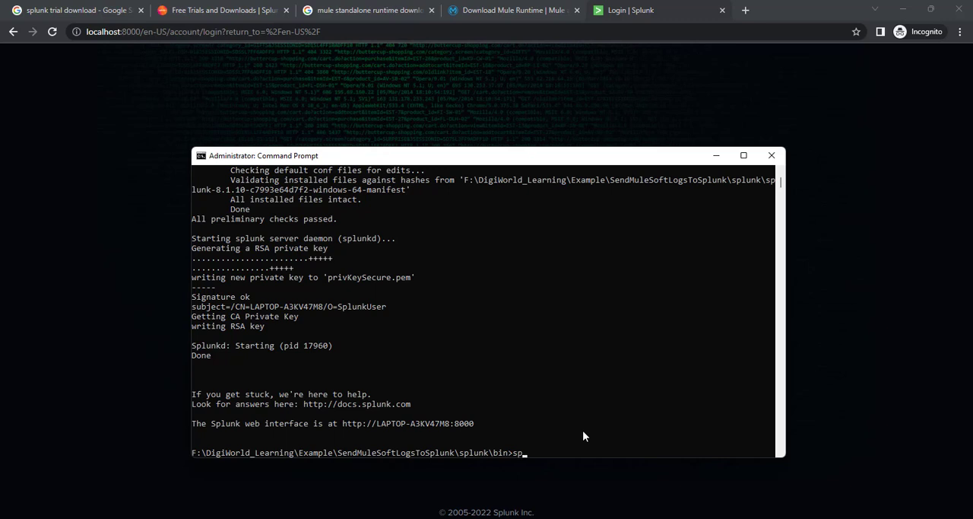
text(unk sto)
text(p)
key(Return)
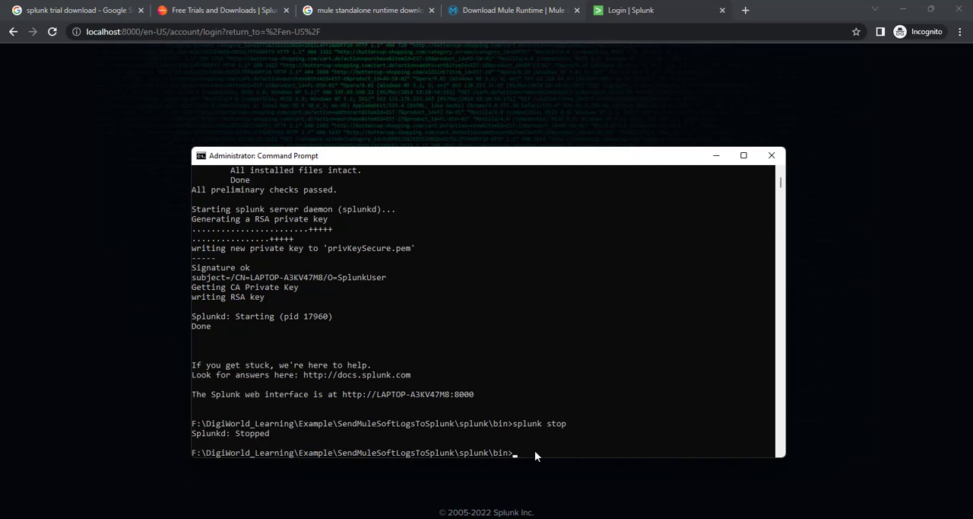
Step: Reload the localhost:8000 Splunk page in Chrome to check its availability, and return to the Command Prompt
click(550, 28)
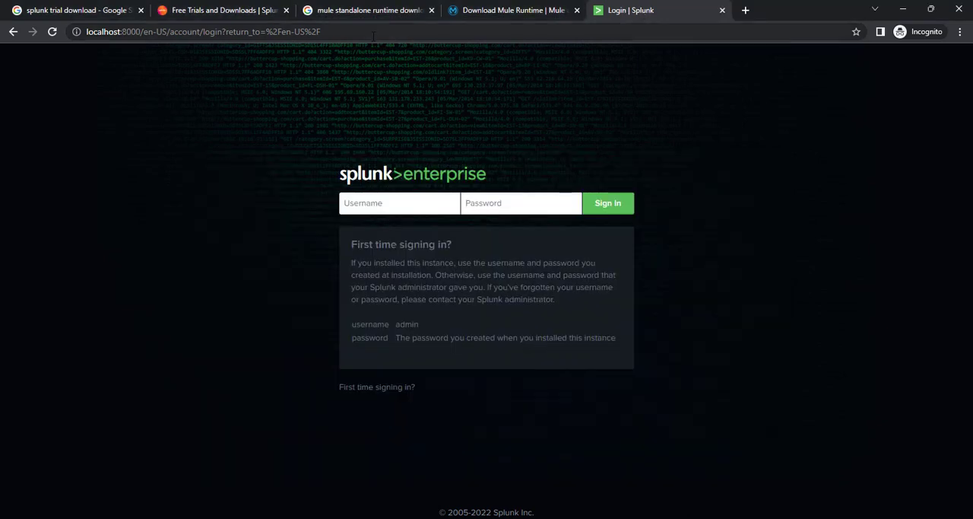
key(Return)
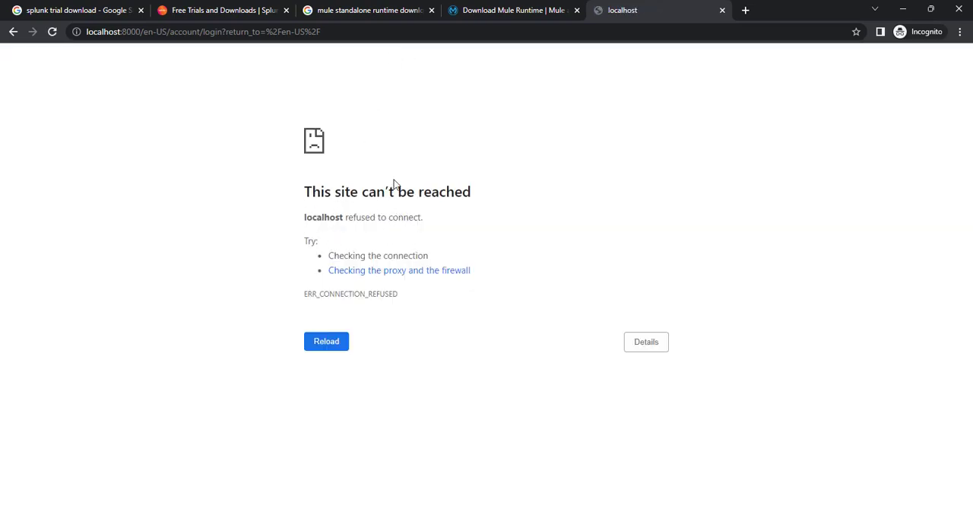
key(alt+Tab)
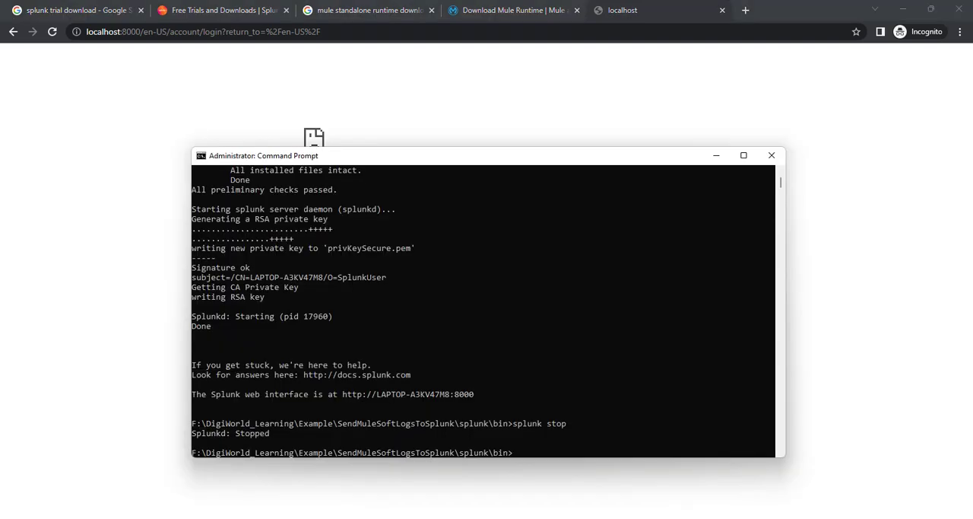
Step: Enter the command splunk add user digiworld -role Admin at the prompt without running it
click(545, 444)
click(524, 452)
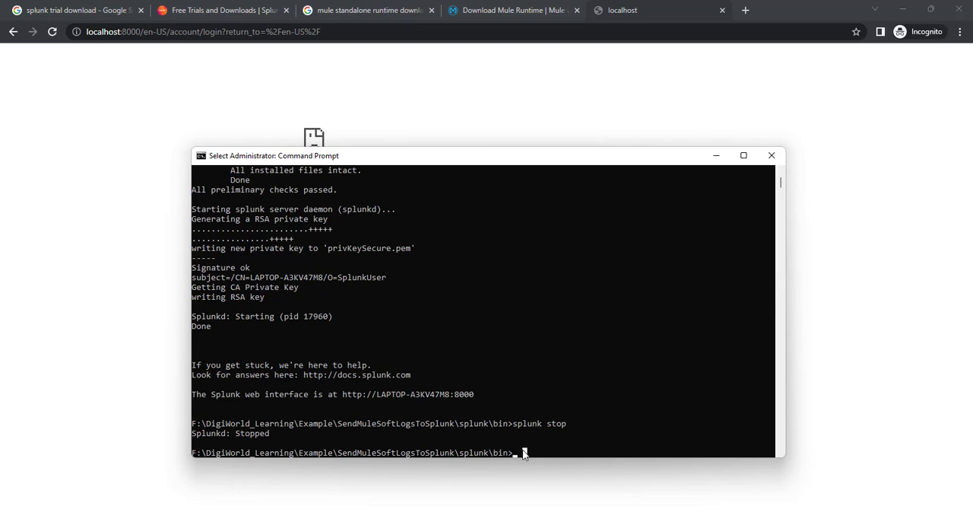
text(splunk)
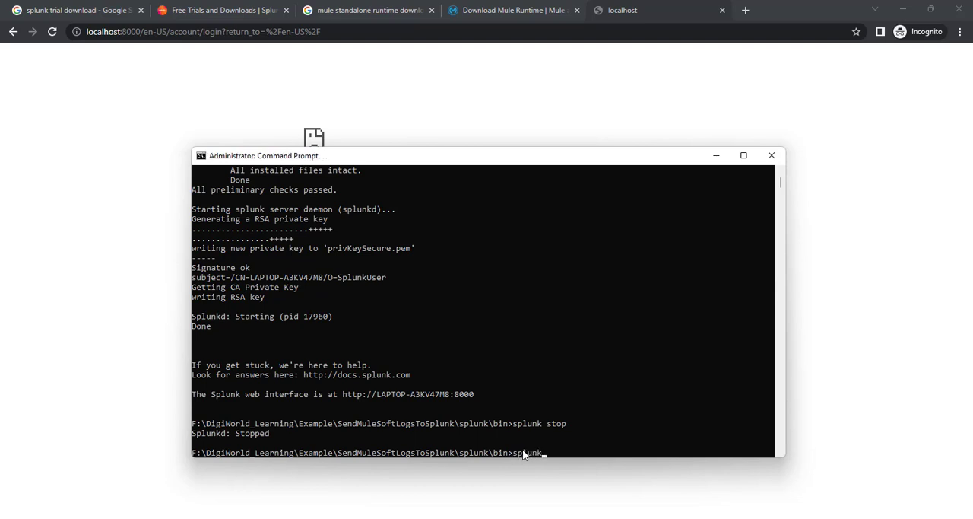
text( add user digiworld -role)
key(BackSpace)
text(Admin)
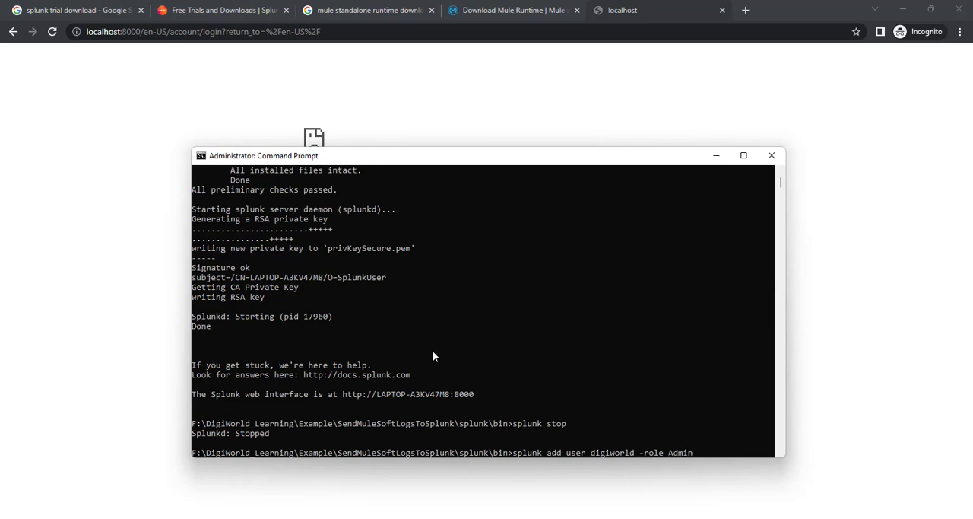
text( -pasw)
Step: Append the -password option with the account password to the add user command
key(BackSpace)
text(sword 12345678)
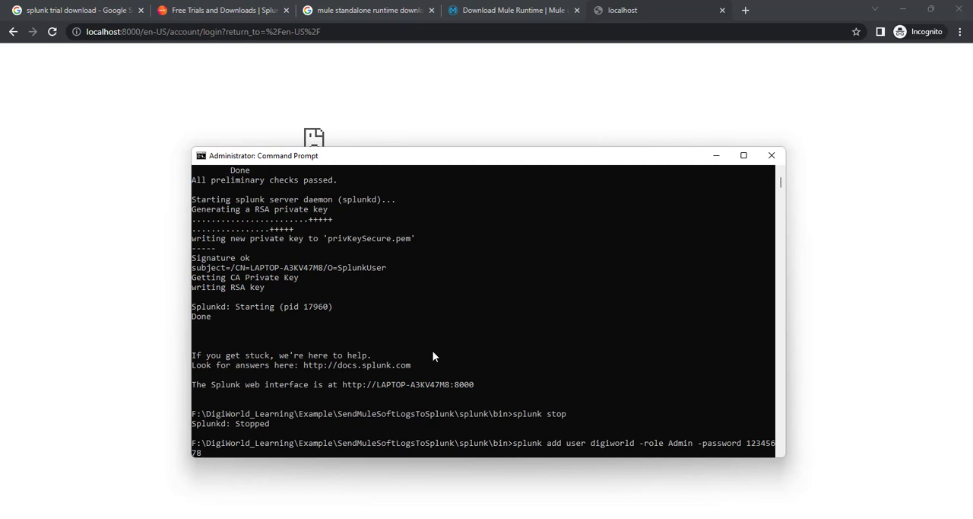
text( -)
text(full-name)
text( Digiworld L)
Step: Append -full-name "Digiworld Learning" to the add user command and run it
key(BackSpace)
key(BackSpace)
key(BackSpace)
key(BackSpace)
key(BackSpace)
key(BackSpace)
key(BackSpace)
key(BackSpace)
key(BackSpace)
key(BackSpace)
key(BackSpace)
text("Digiworld Learning)
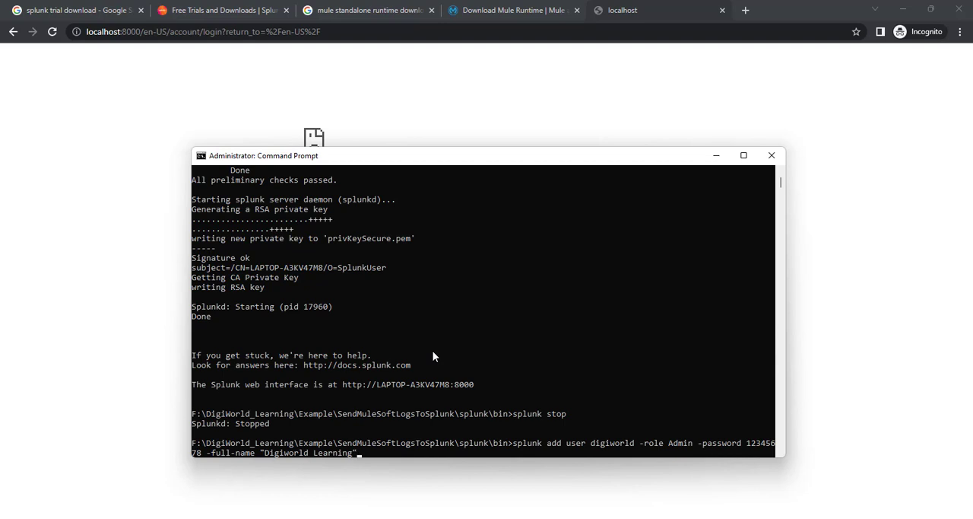
key(Return)
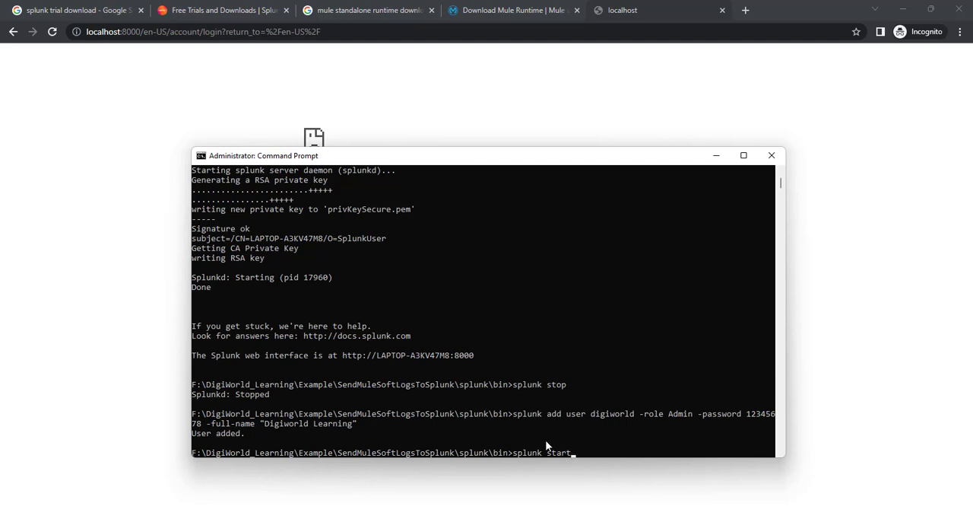
Step: Run splunk start in the Command Prompt and reload the localhost:8000 login page in Chrome
key(Return)
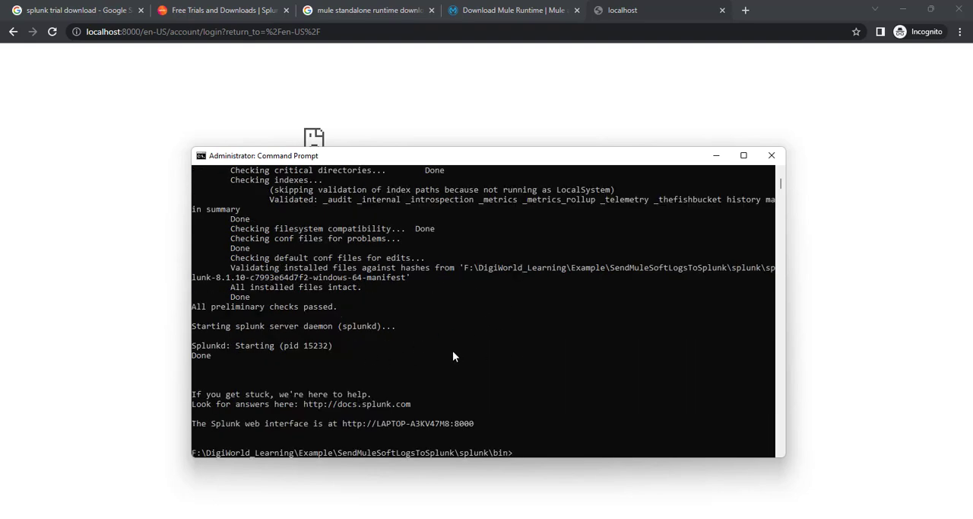
scroll(452, 355, up, 1)
scroll(452, 355, up, 6)
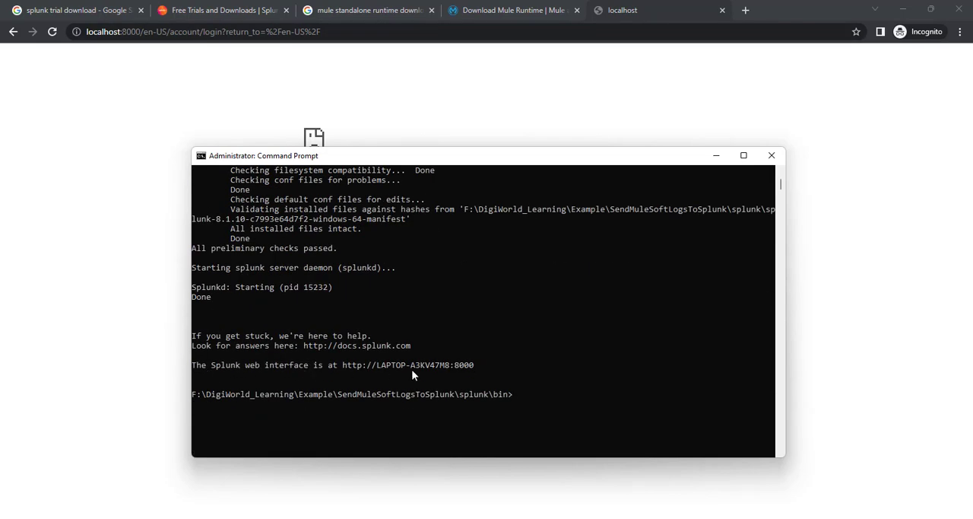
click(346, 32)
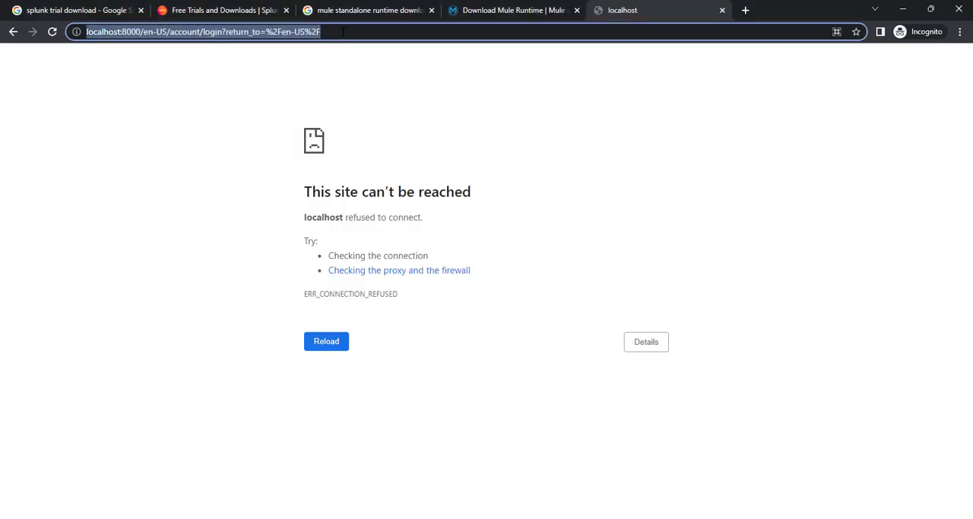
key(Return)
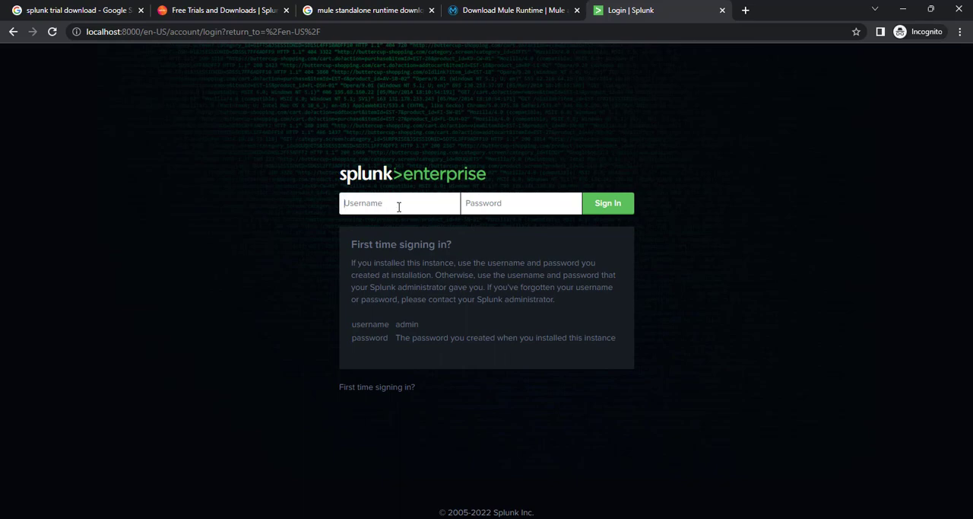
Step: Sign in to Splunk Enterprise with the username digiworld and the account password
text(digiworld)
click(508, 204)
text(••••••••)
click(609, 211)
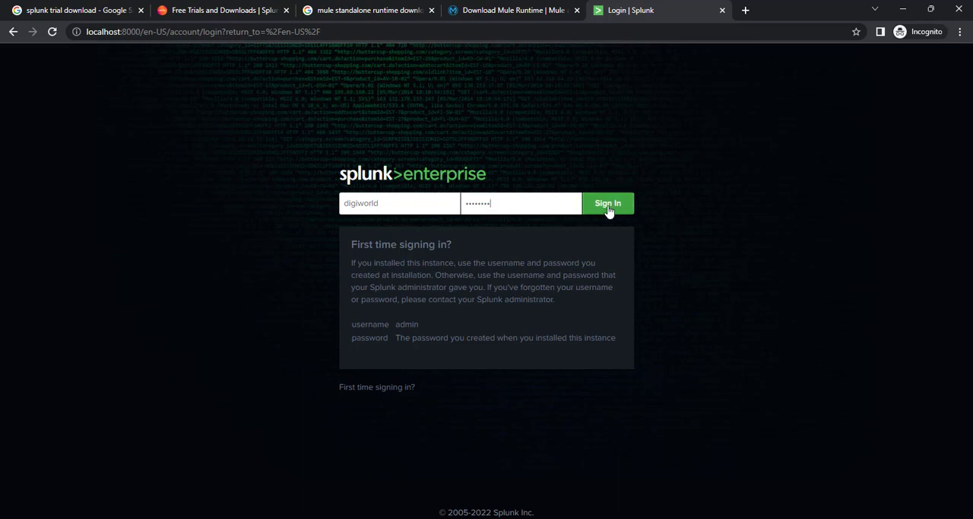
click(608, 210)
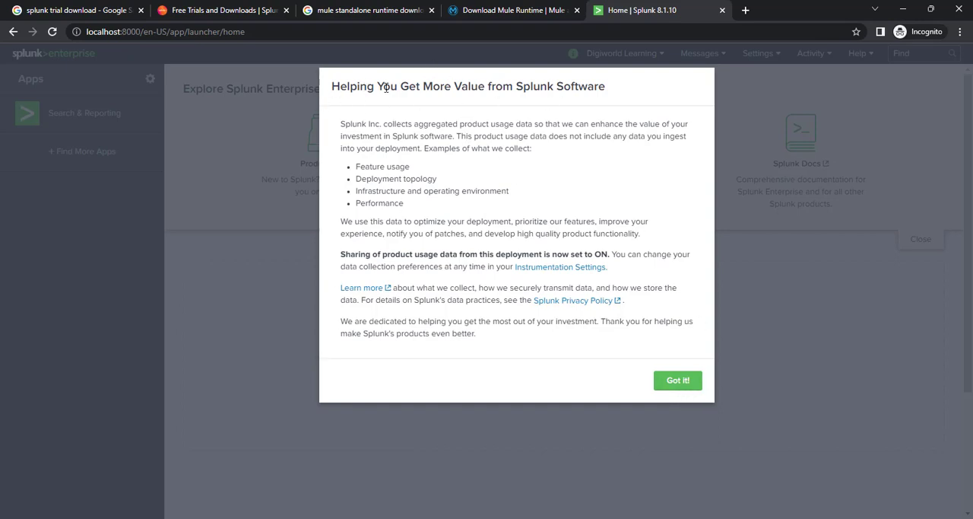
Step: Dismiss the product usage data notice and open Splunk's Licensing page to check the trial license
click(678, 380)
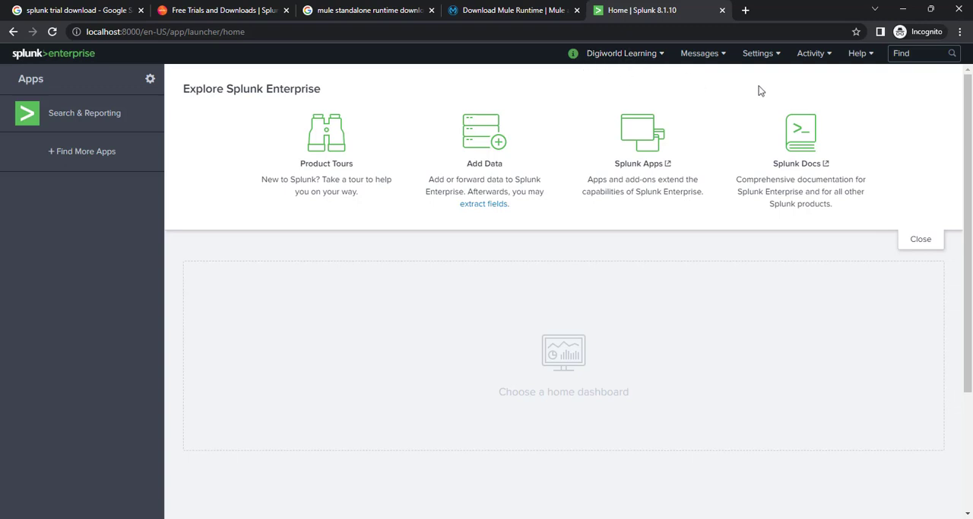
click(775, 57)
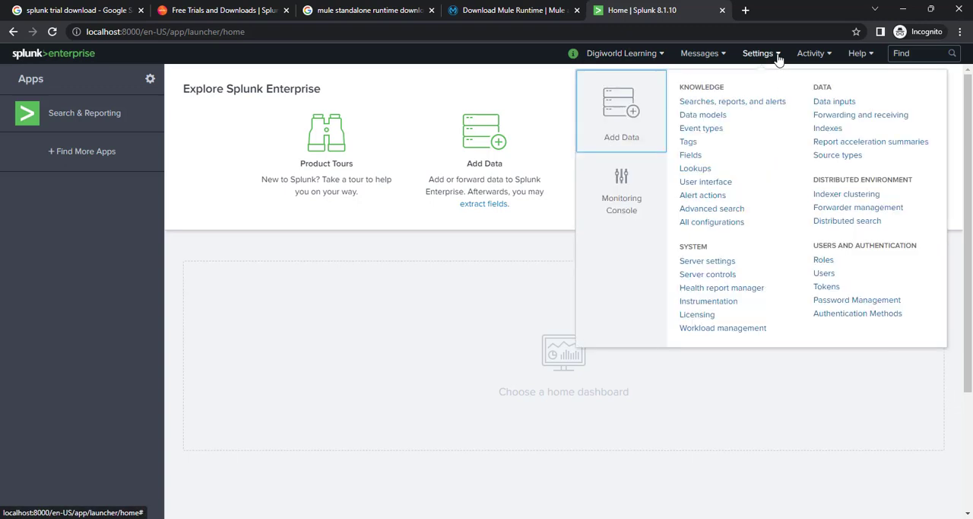
click(701, 319)
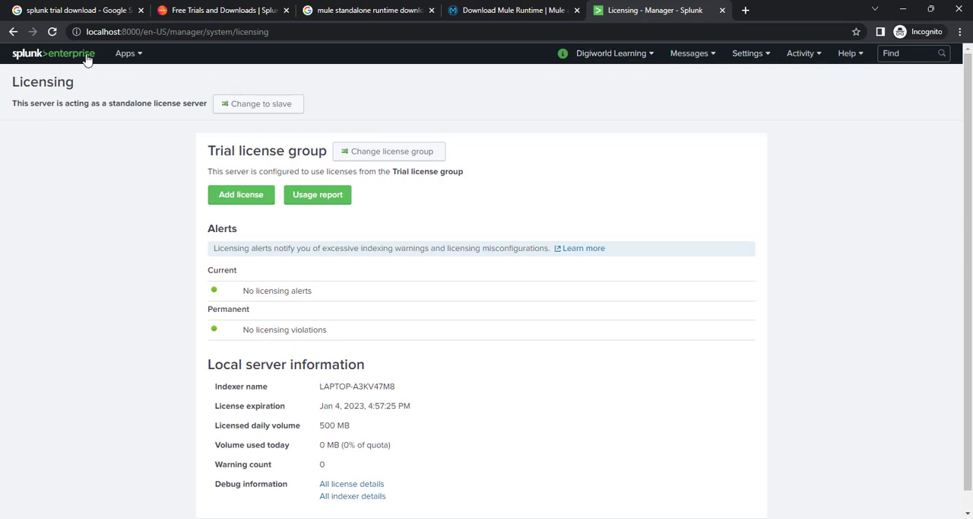
Step: Open the Search & Reporting app and skip its quick tour
click(135, 58)
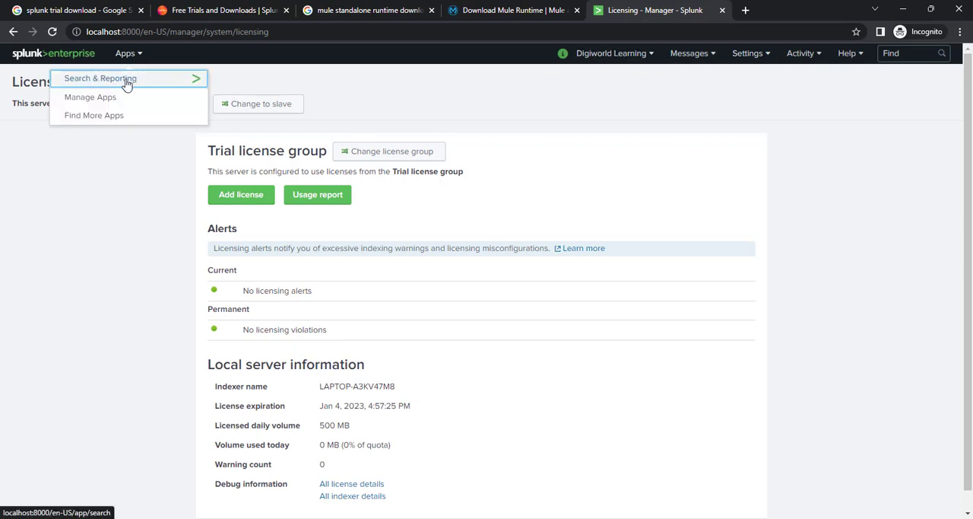
click(122, 86)
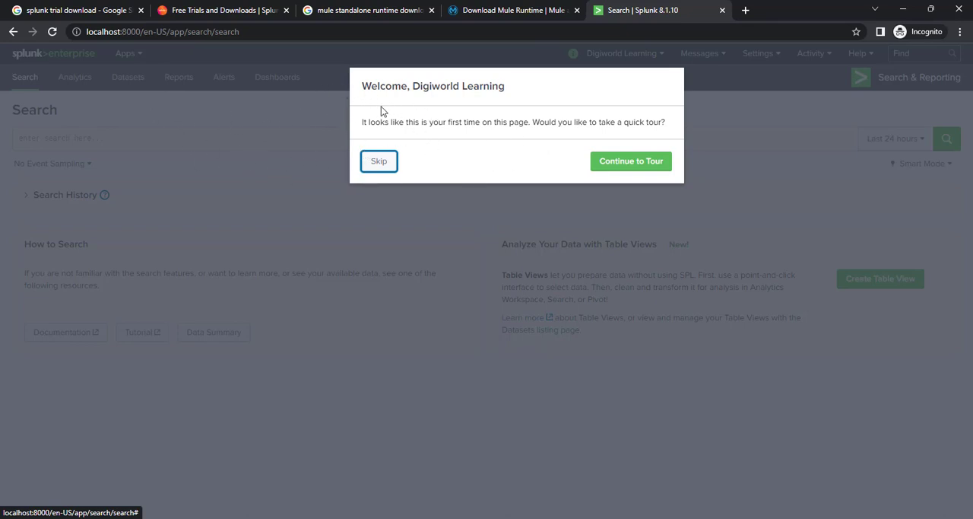
click(378, 163)
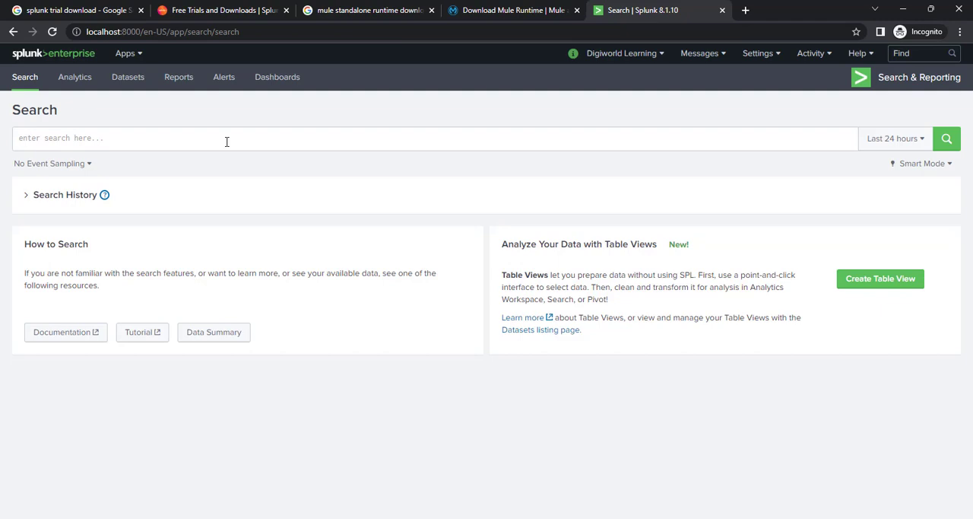
click(82, 142)
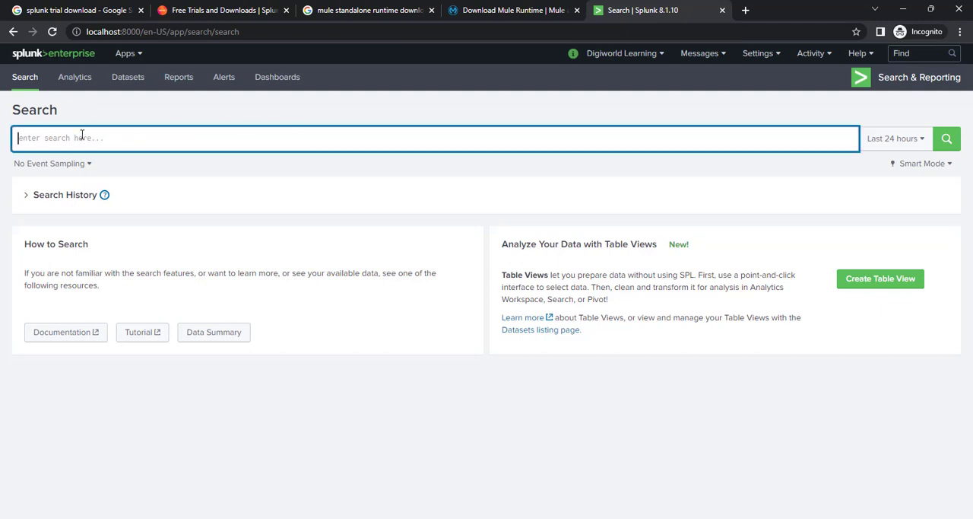
click(398, 79)
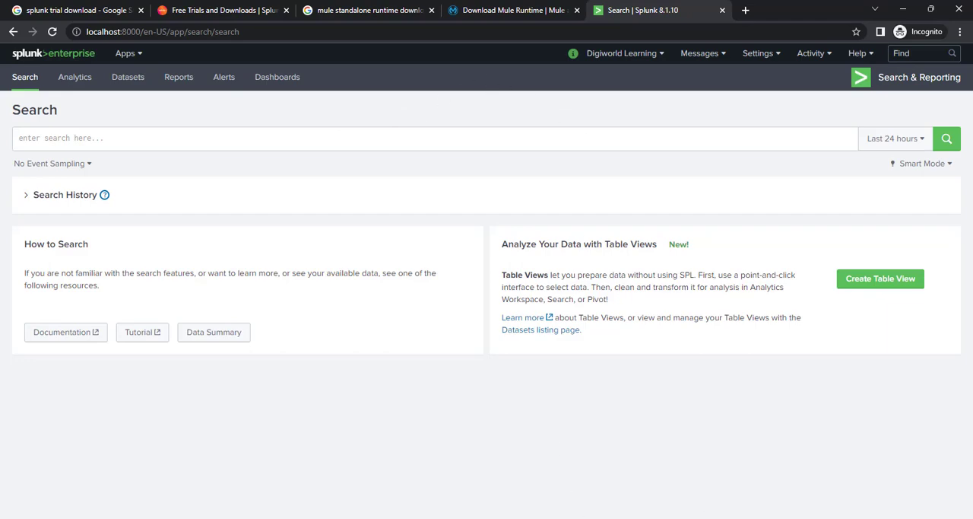
Step: Switch to Anypoint Studio and run the project digiworld-mule-abc-xyz-purchaseorder-v1
key(alt+Tab)
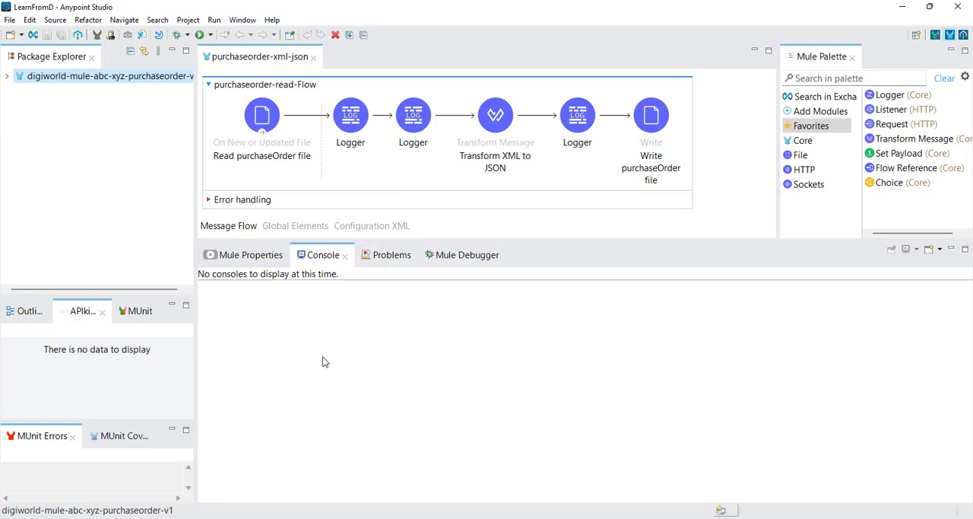
right_click(724, 117)
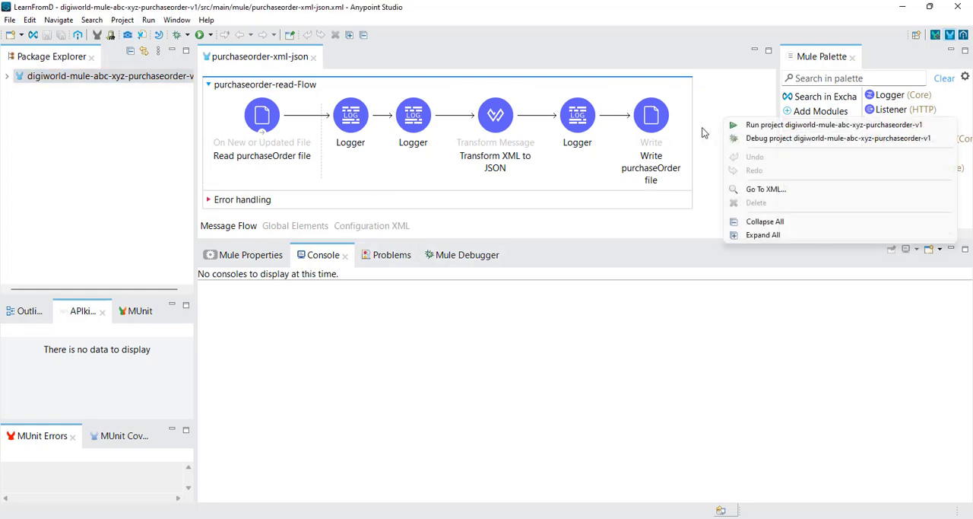
click(756, 127)
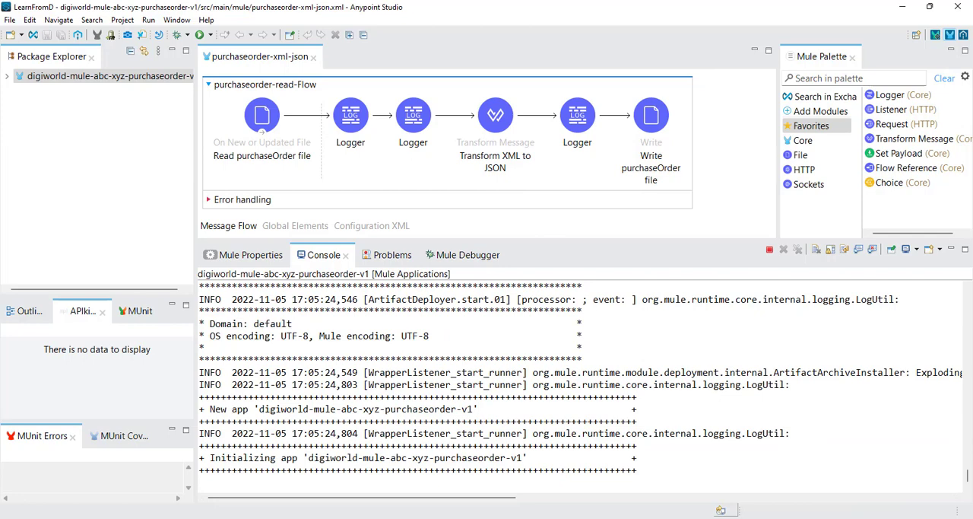
Step: Switch to File Explorer and open the TestSamples folder under DigiWorld_Learning, Example, digiworld-mule-file-read-v1
key(alt+Tab)
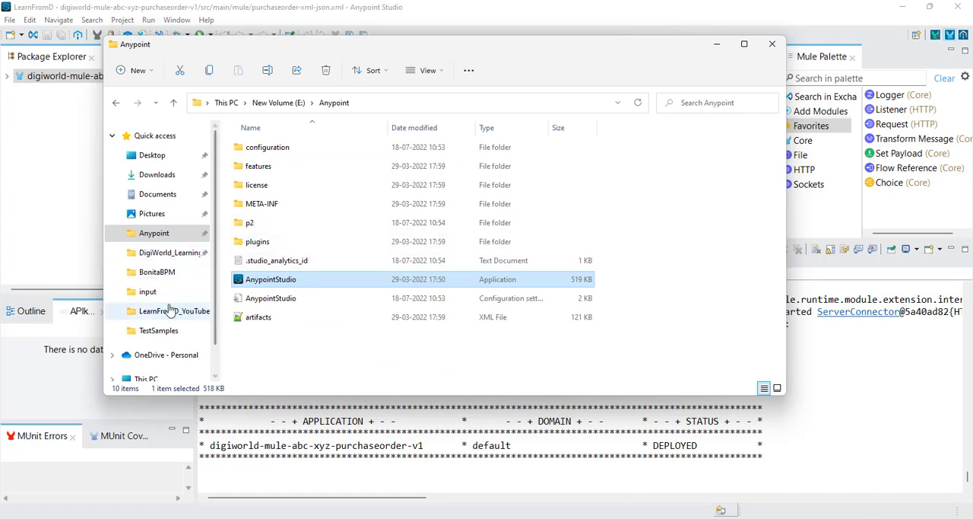
click(169, 254)
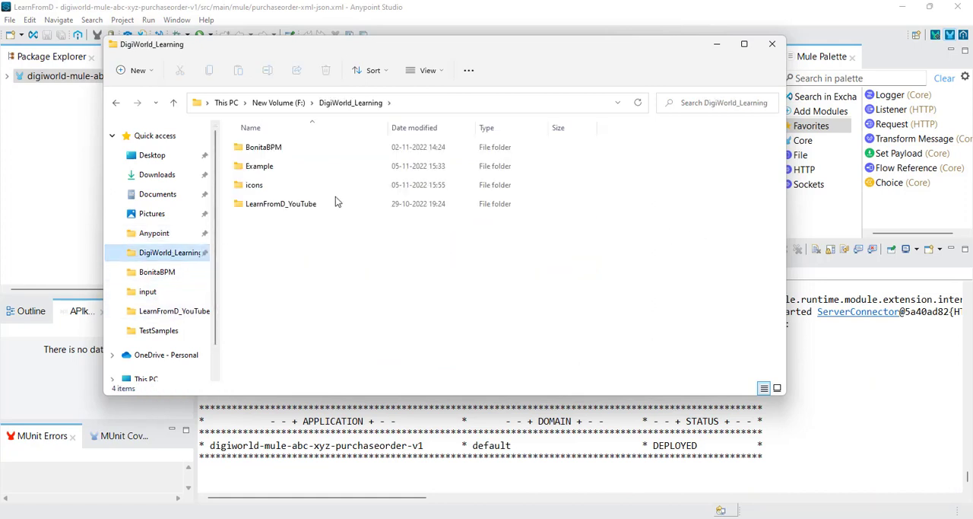
double_click(270, 166)
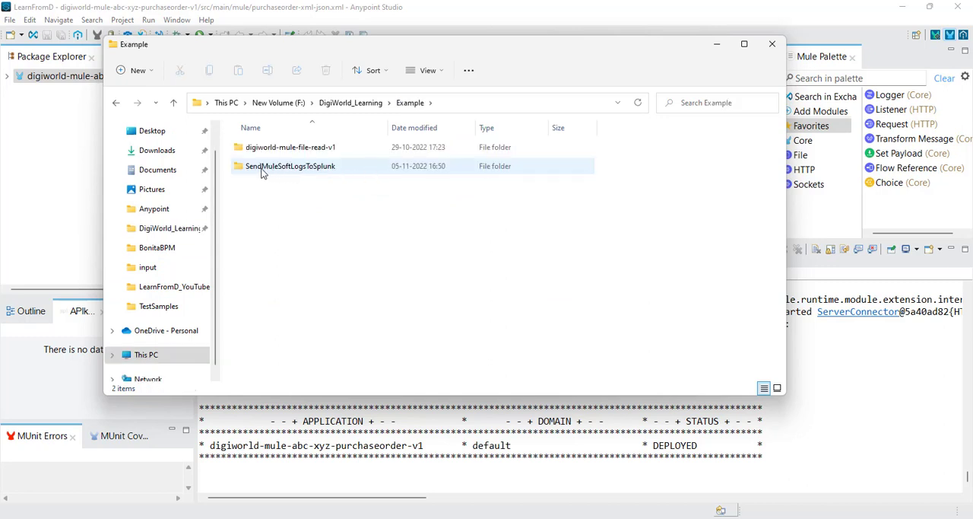
double_click(318, 148)
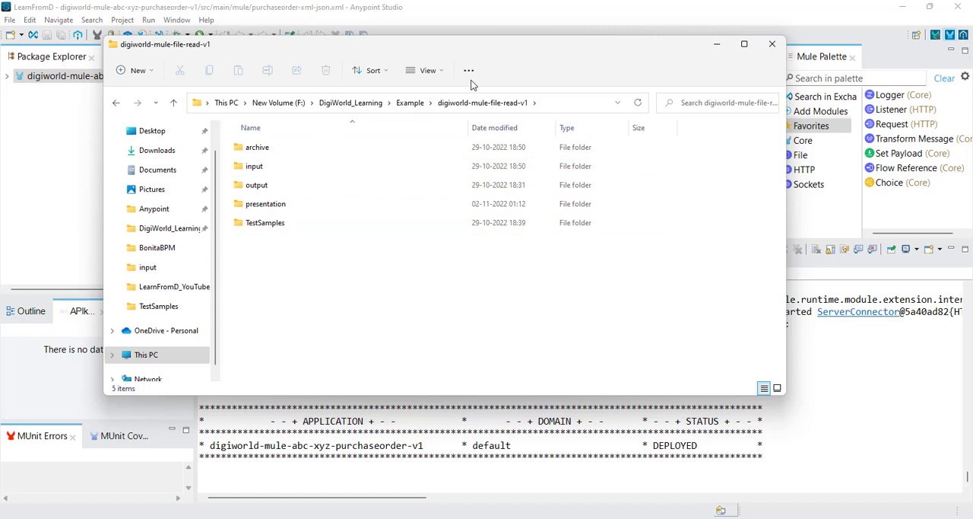
click(265, 225)
double_click(265, 223)
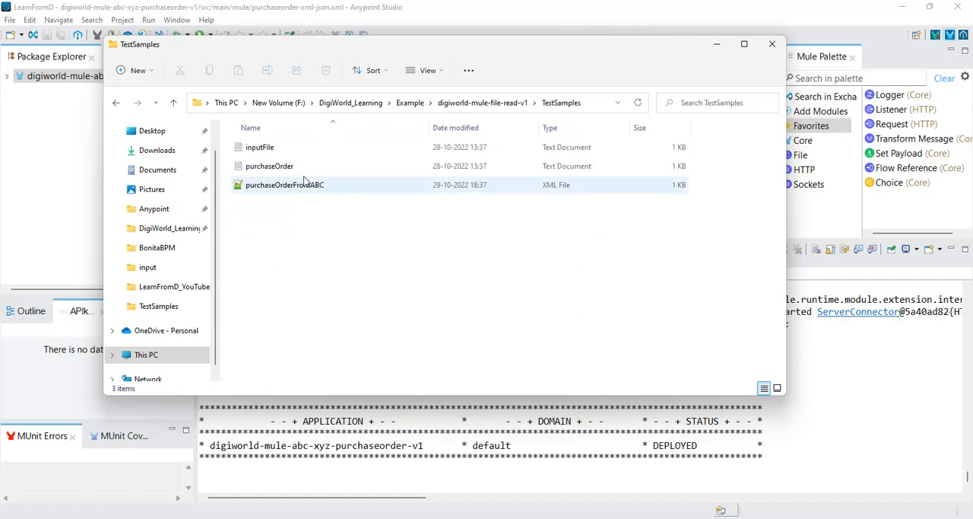
Step: Open purchaseOrderFromABC in Notepad, review the purchase order XML down to its last item, and close it
click(297, 189)
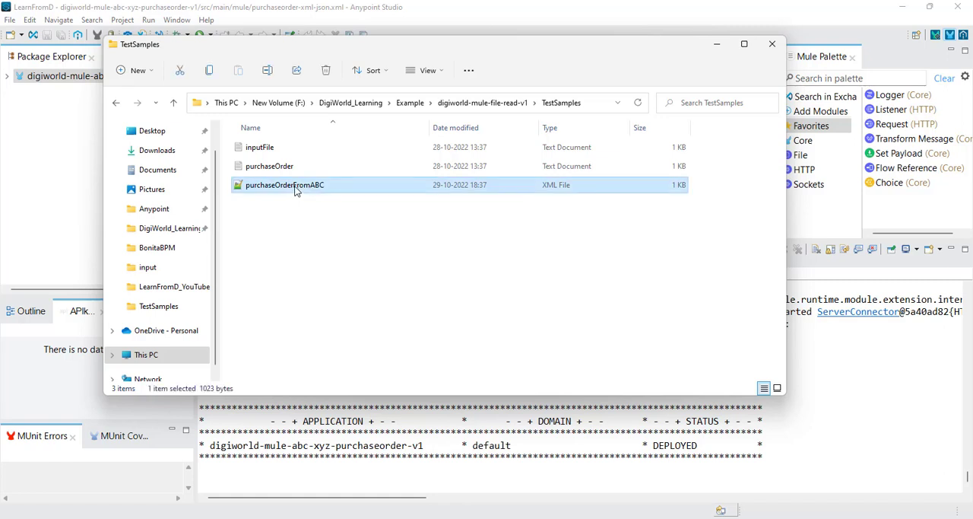
right_click(296, 189)
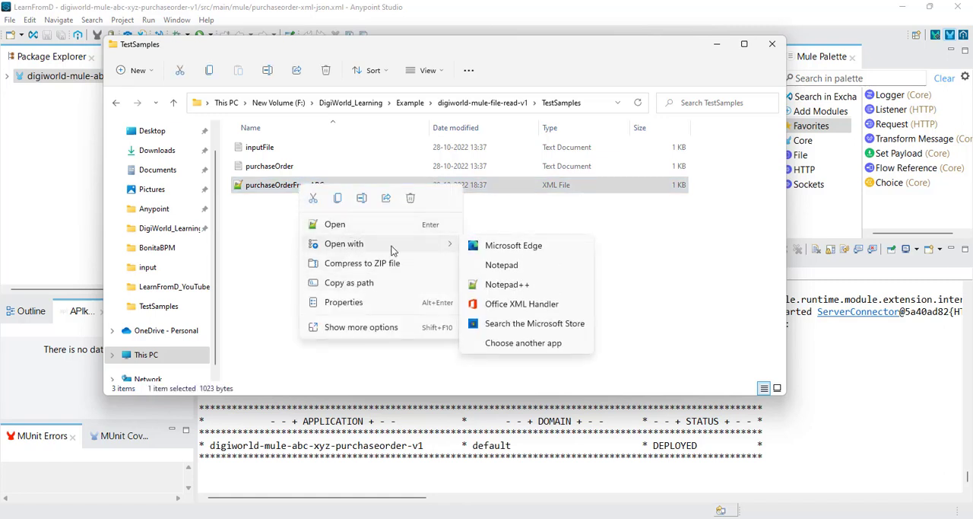
click(504, 266)
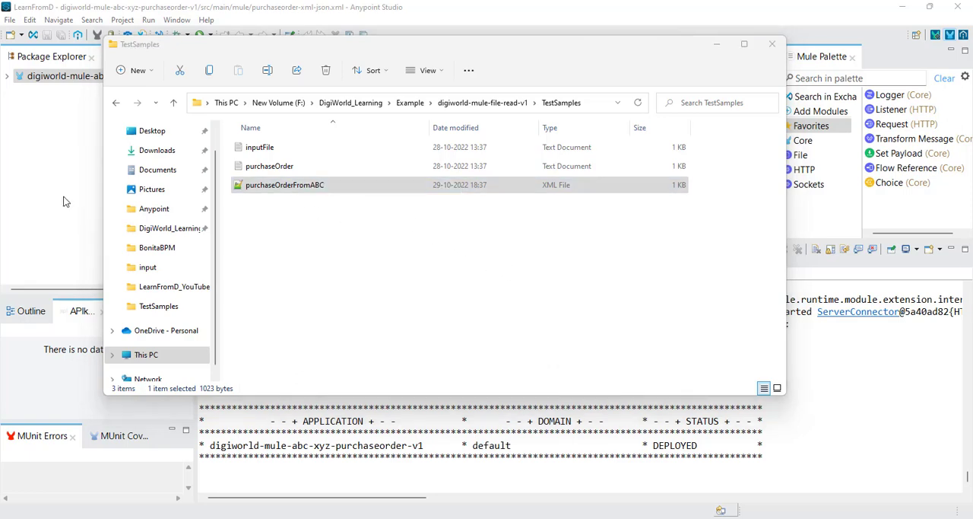
drag(509, 83, 518, 76)
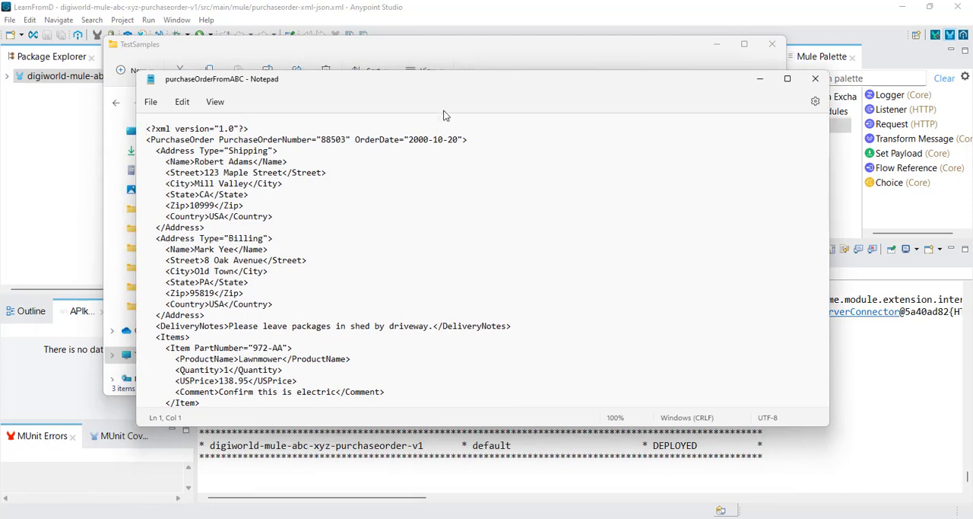
scroll(312, 222, down, 3)
scroll(312, 225, up, 3)
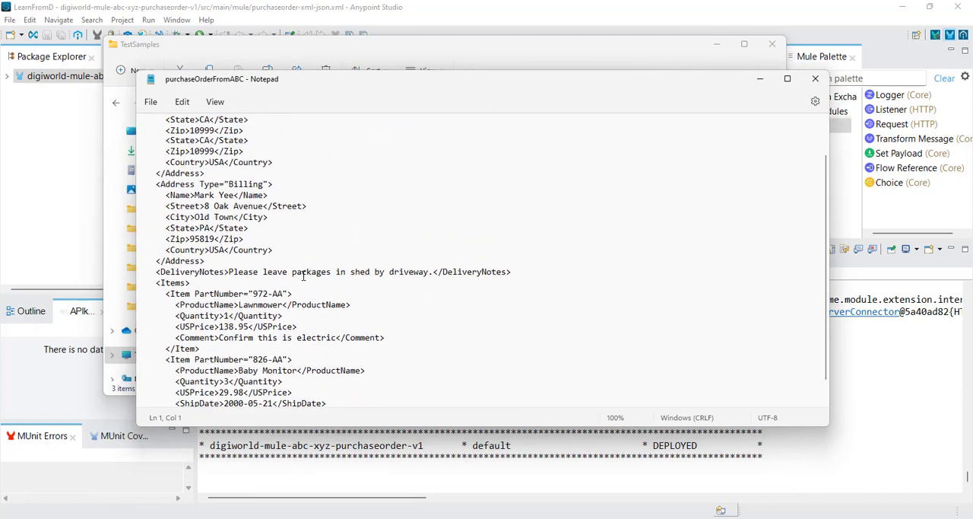
scroll(296, 219, down, 3)
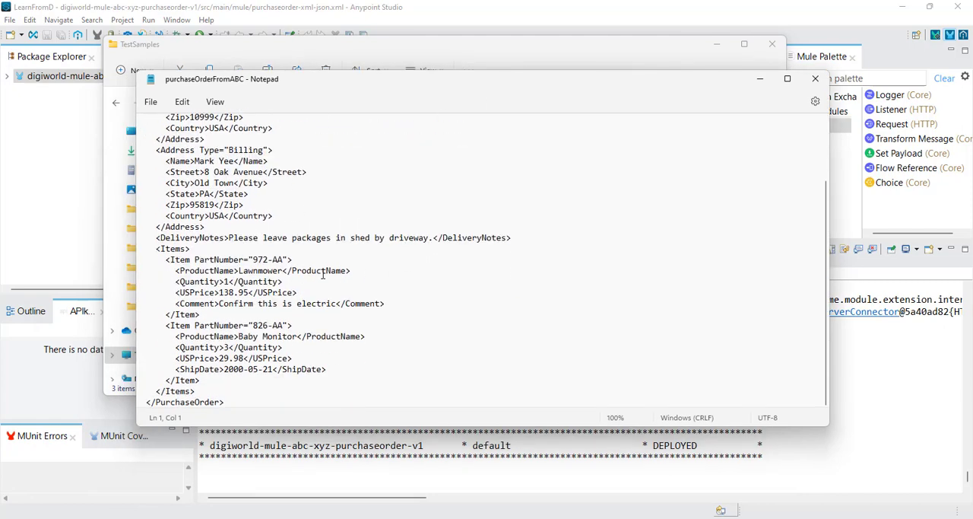
click(815, 78)
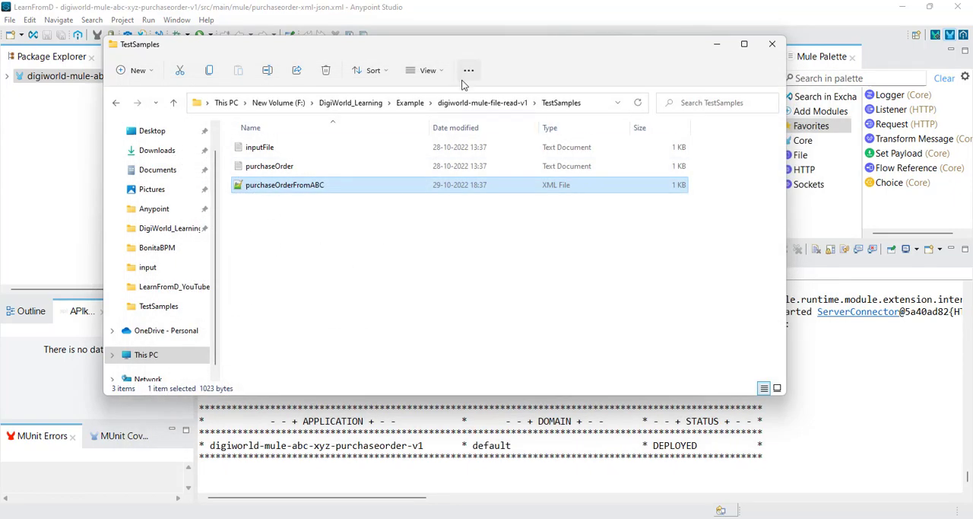
Step: Copy purchaseOrderFromABC into the input folder of digiworld-mule-file-read-v1 and minimize the File Explorer window
right_click(297, 194)
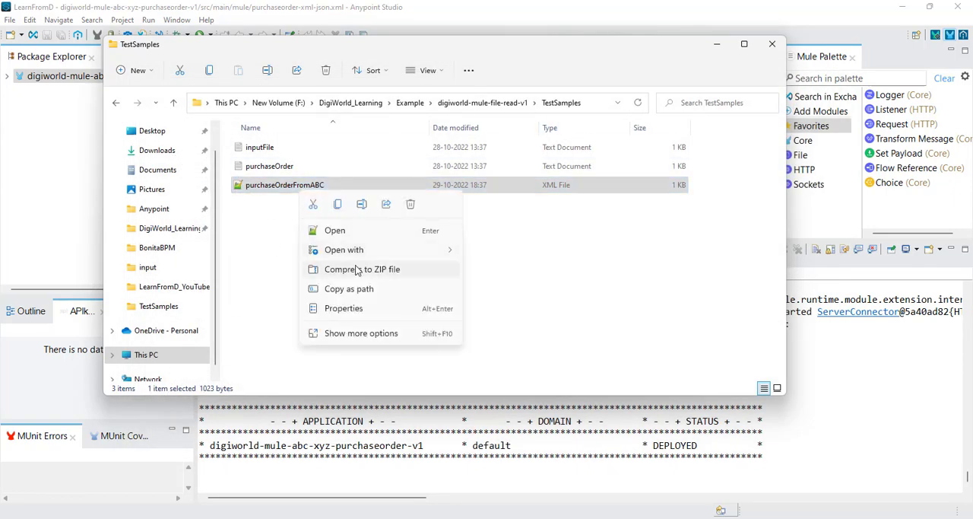
click(339, 208)
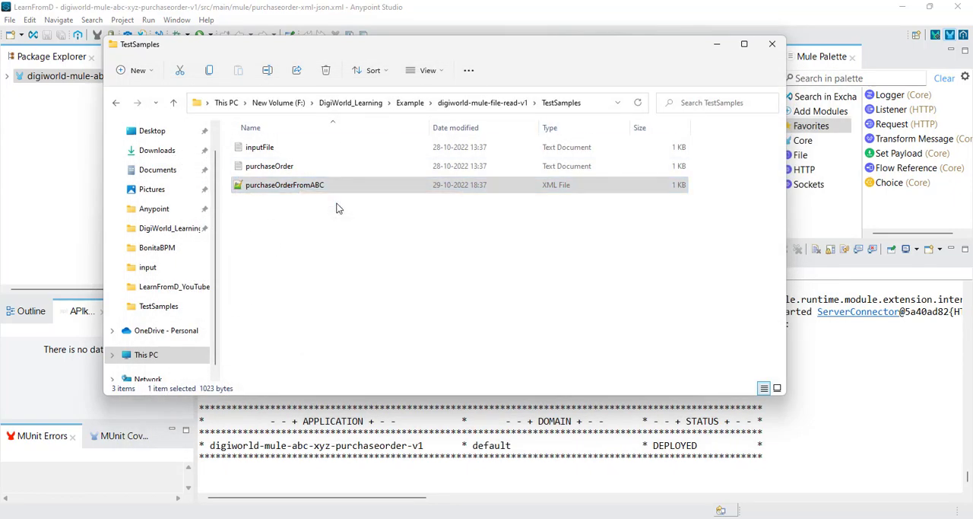
click(493, 104)
double_click(262, 165)
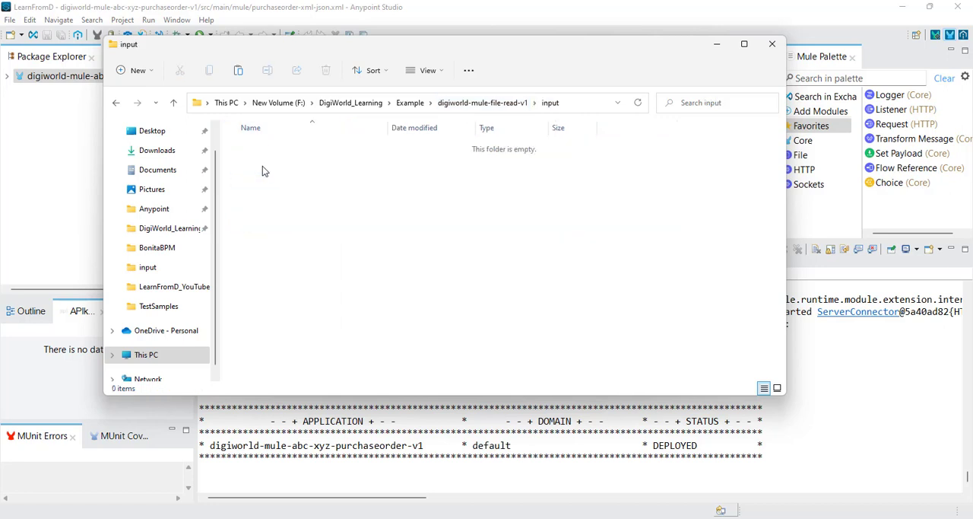
right_click(354, 206)
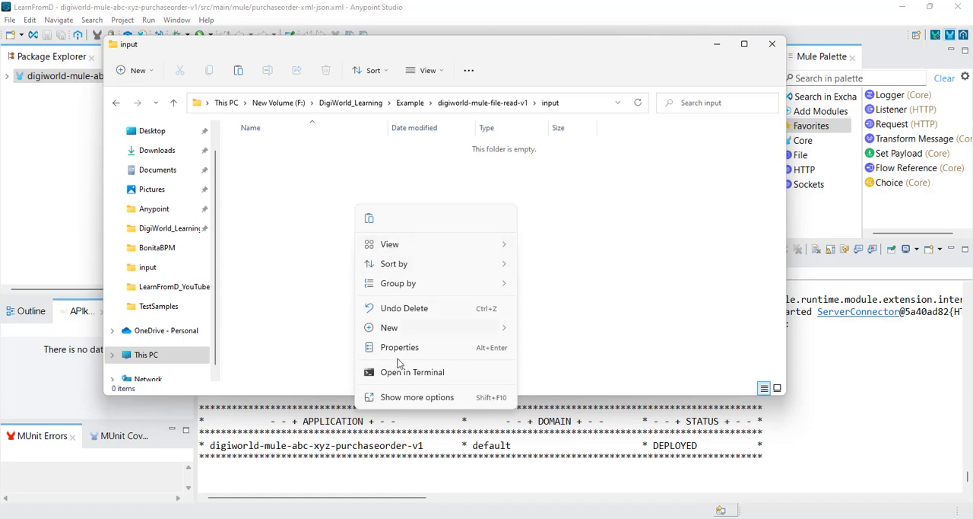
click(370, 219)
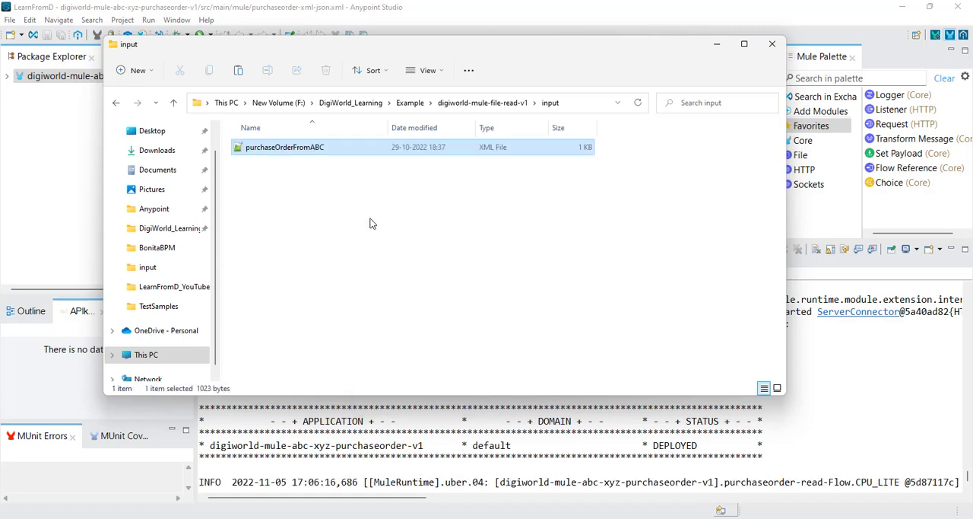
click(717, 44)
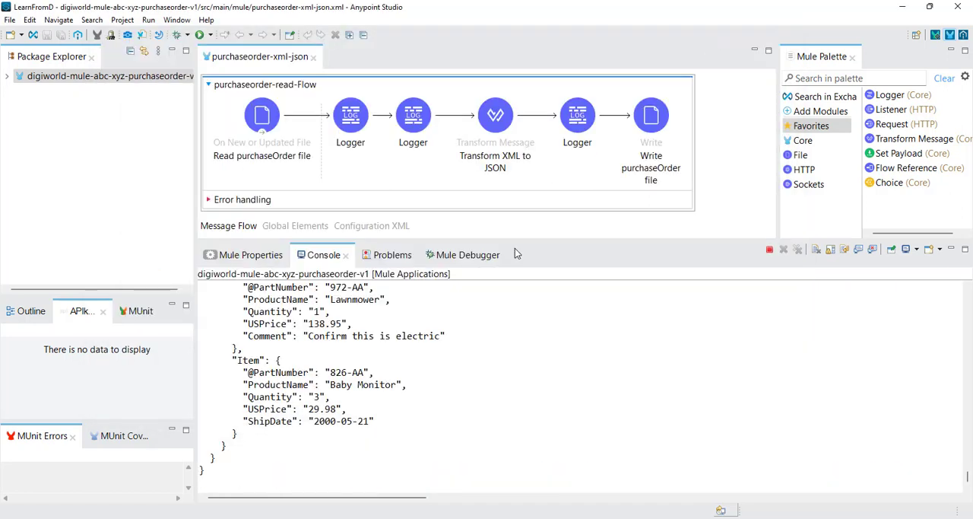
Step: Examine the XML and converted JSON purchase order payloads logged in the Anypoint Studio console
scroll(455, 341, up, 15)
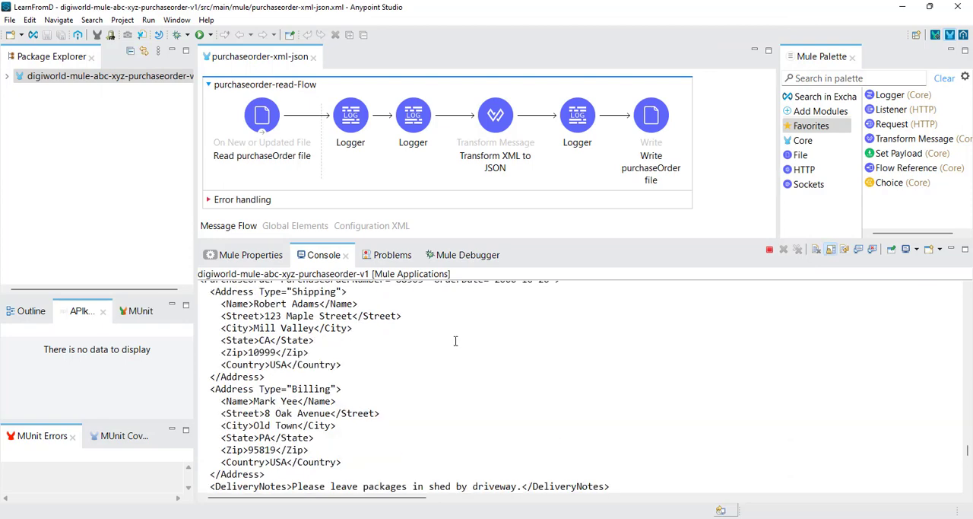
scroll(454, 341, down, 5)
scroll(454, 340, down, 4)
scroll(356, 375, up, 6)
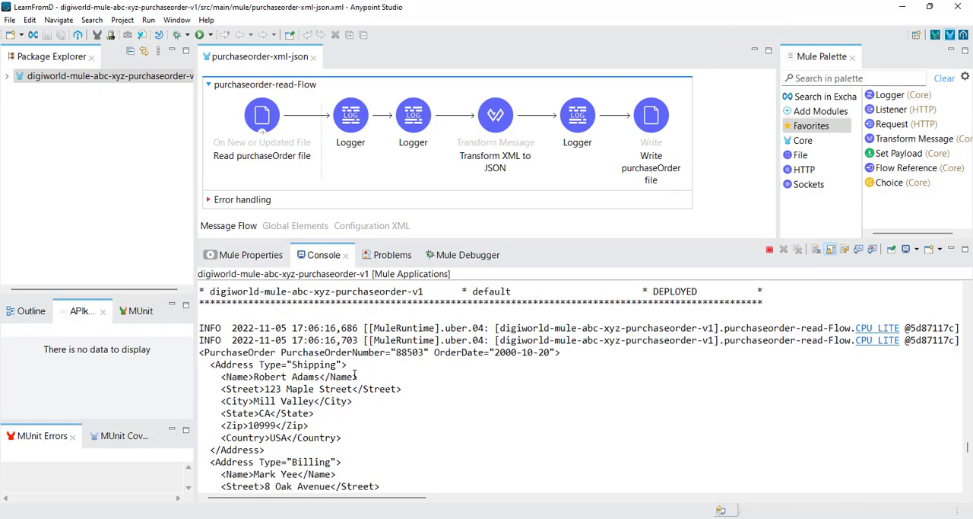
double_click(312, 367)
scroll(359, 380, down, 15)
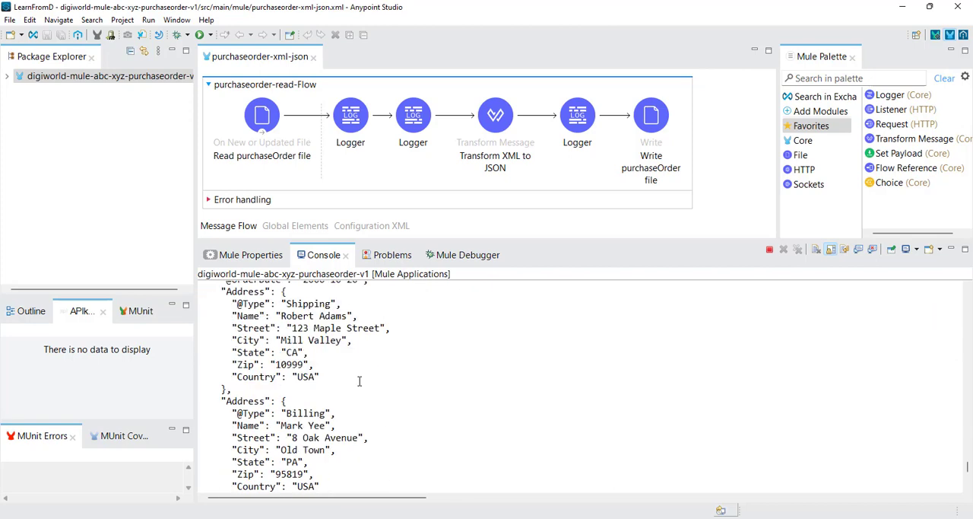
double_click(259, 303)
scroll(261, 308, up, 1)
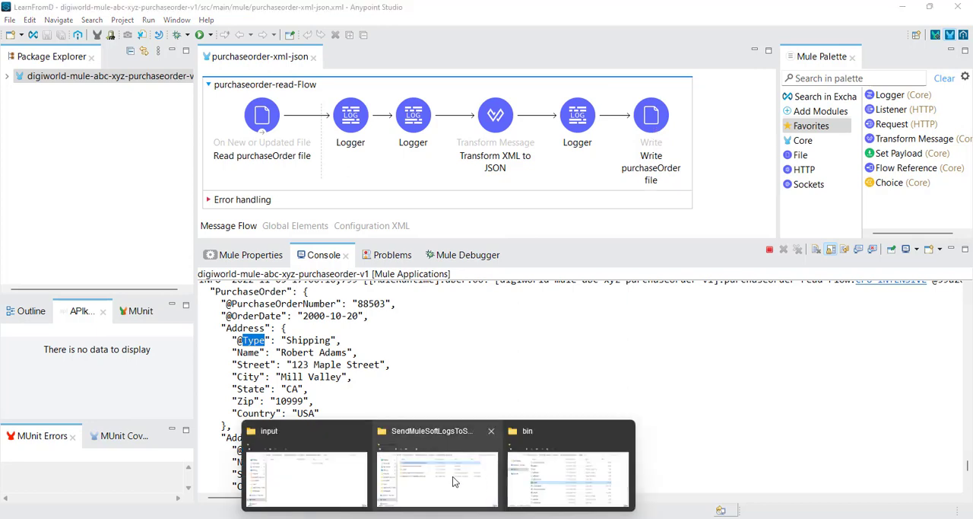
Step: Open purchaseOrderForXYZ from the output folder of digiworld-mule-file-read-v1 and review its JSON content
click(331, 487)
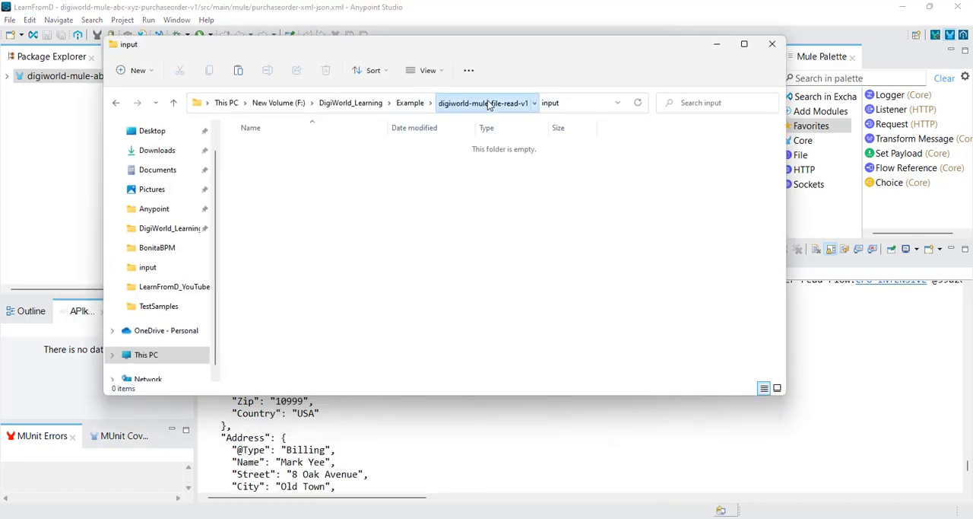
click(482, 102)
click(264, 190)
double_click(264, 187)
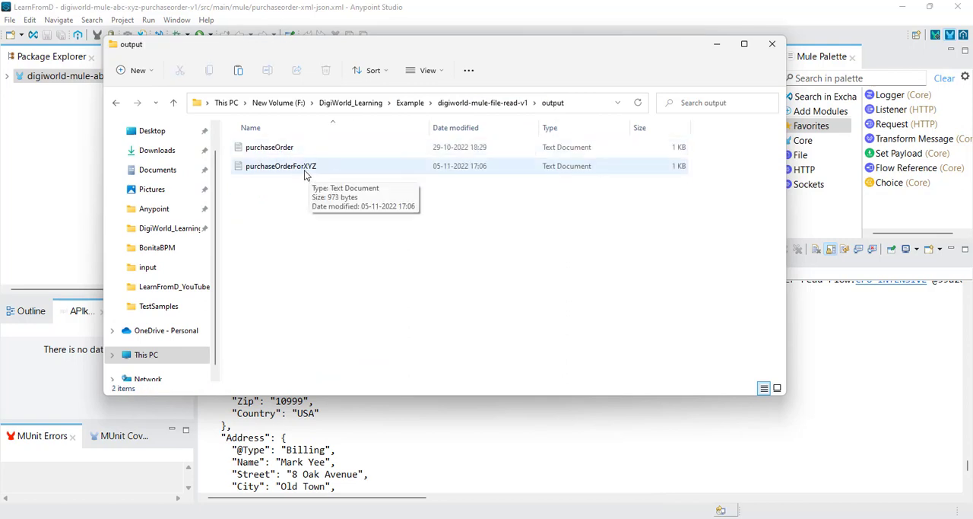
right_click(305, 168)
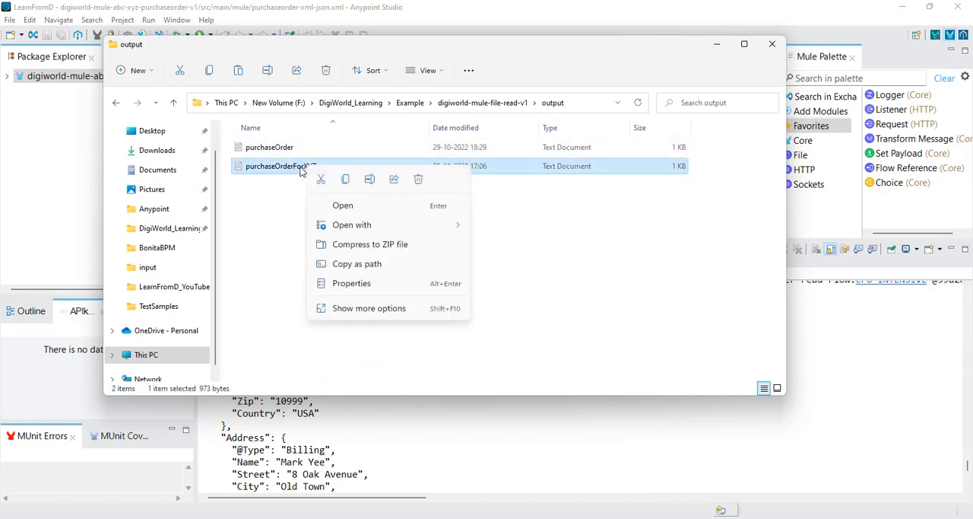
click(341, 208)
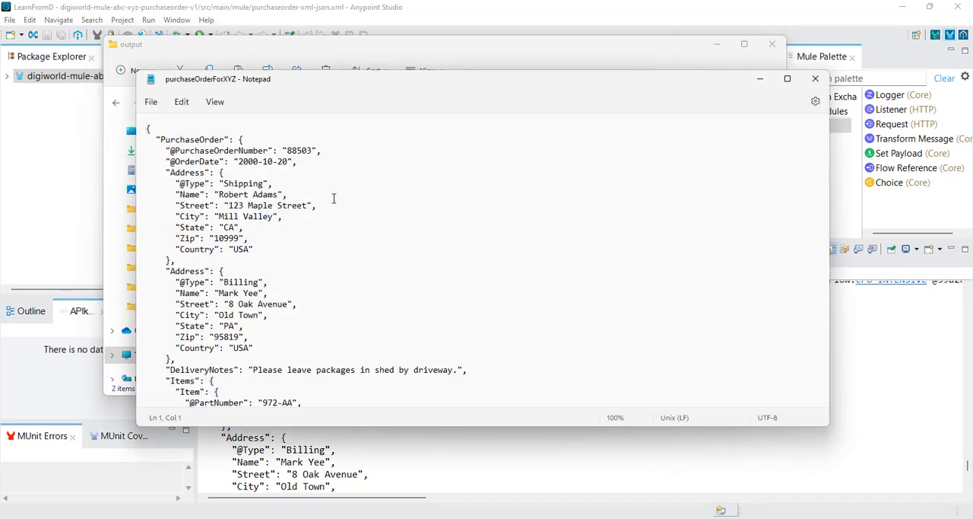
scroll(319, 226, down, 4)
scroll(320, 228, up, 5)
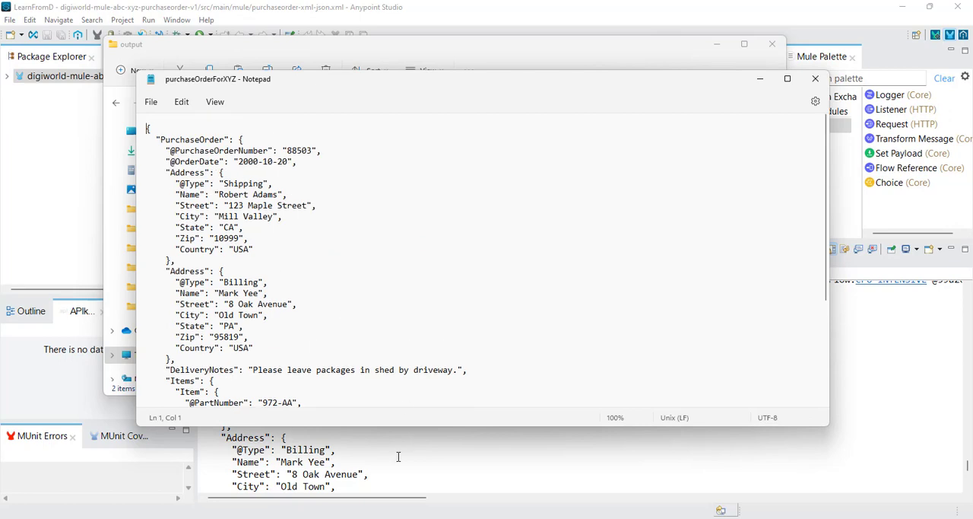
Step: Return to Anypoint Studio and review the logged JSON payload back to the application's deployment status
click(395, 456)
scroll(386, 439, down, 4)
scroll(386, 437, down, 4)
scroll(380, 430, up, 12)
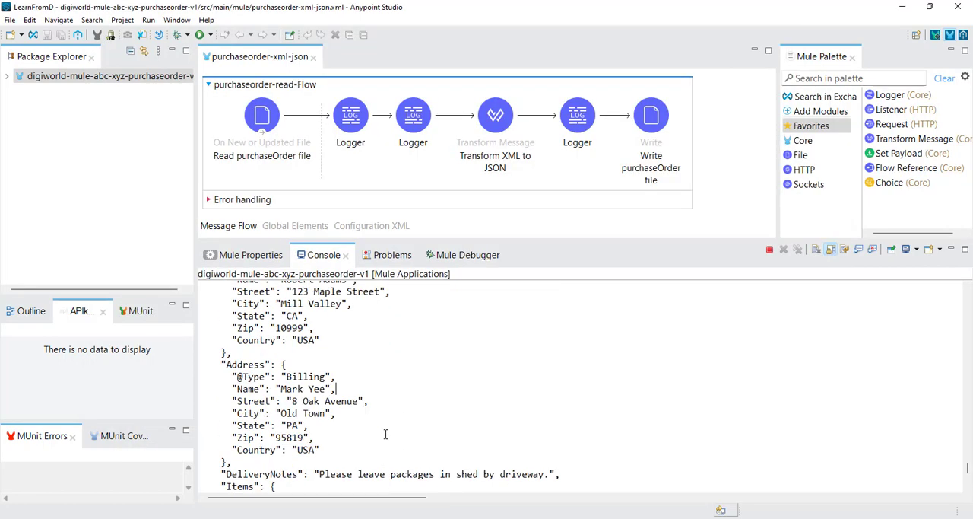
scroll(374, 425, up, 12)
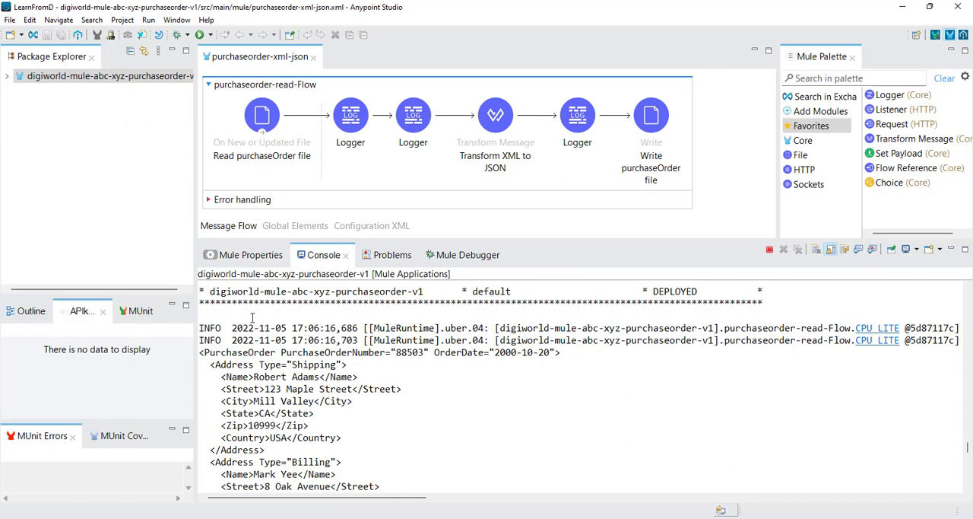
drag(321, 302, 763, 302)
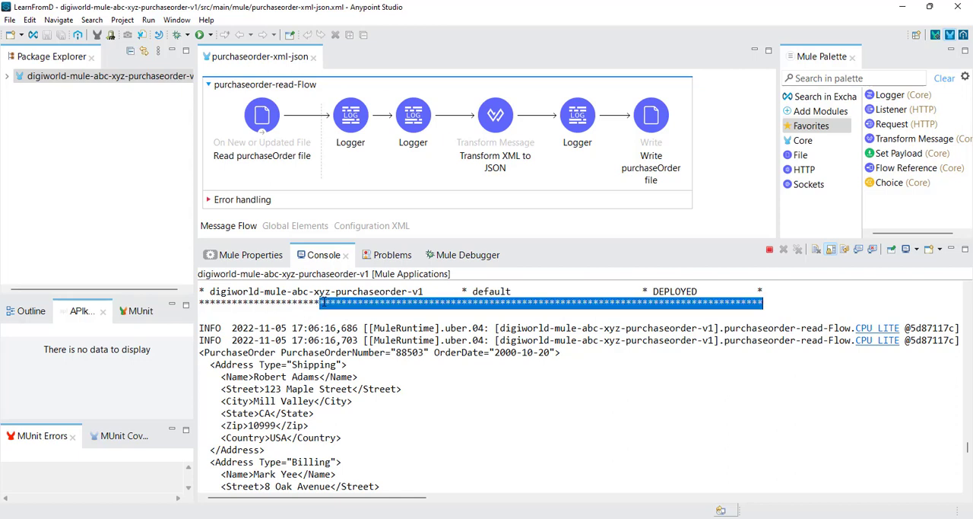
drag(349, 312, 310, 302)
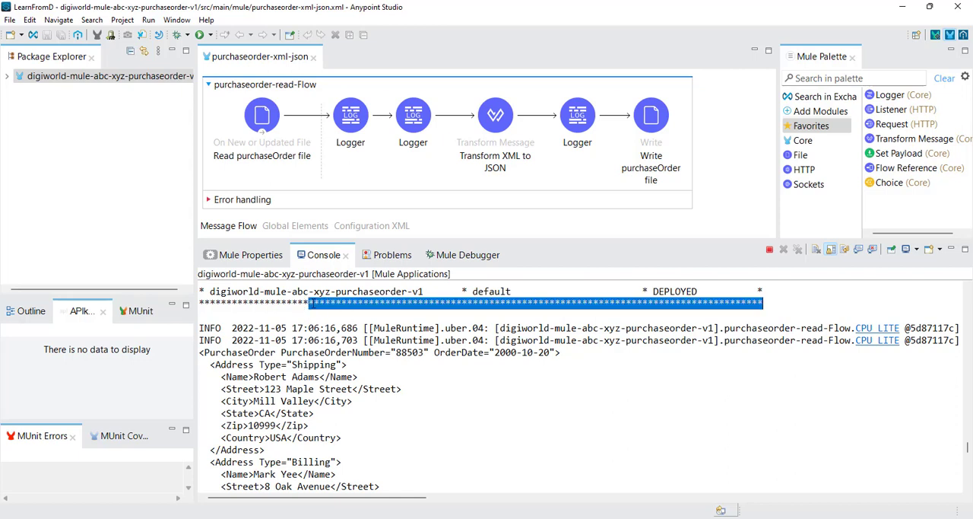
double_click(275, 303)
click(43, 122)
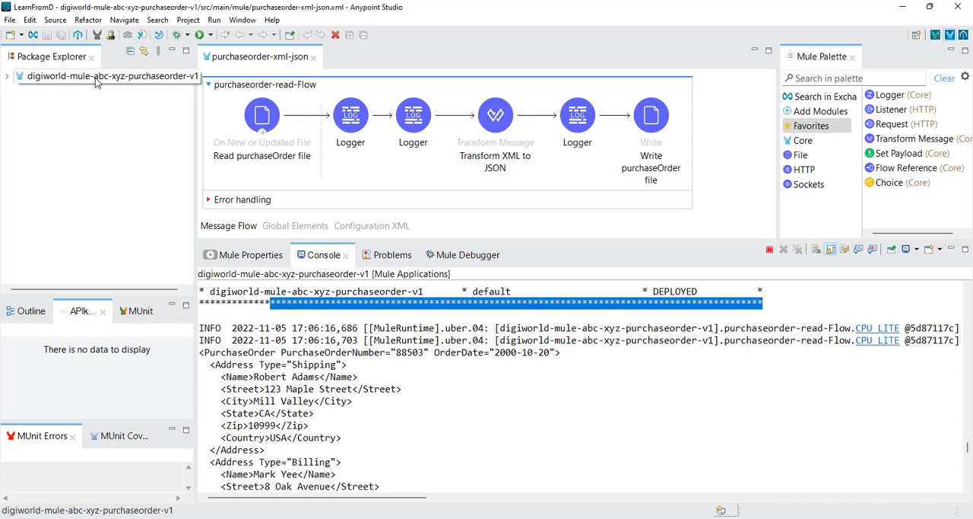
click(369, 363)
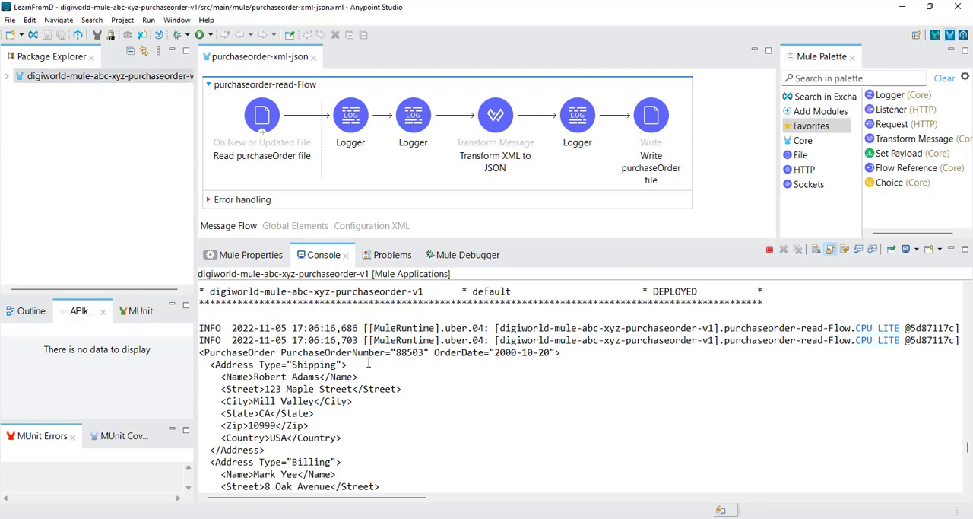
drag(336, 344, 358, 344)
double_click(333, 354)
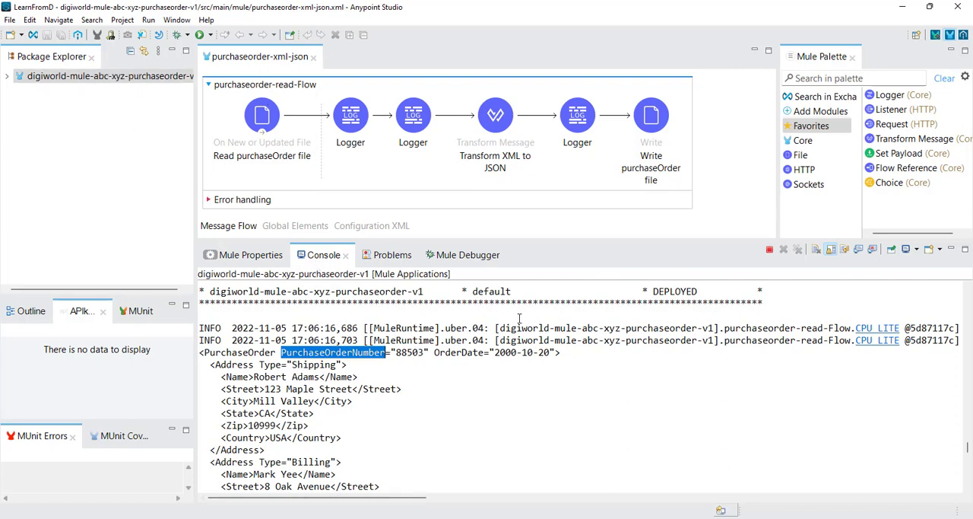
Step: Examine the Mule runtime startup log in the console back to its beginning, focusing on the MULE_BASE path
scroll(519, 318, up, 20)
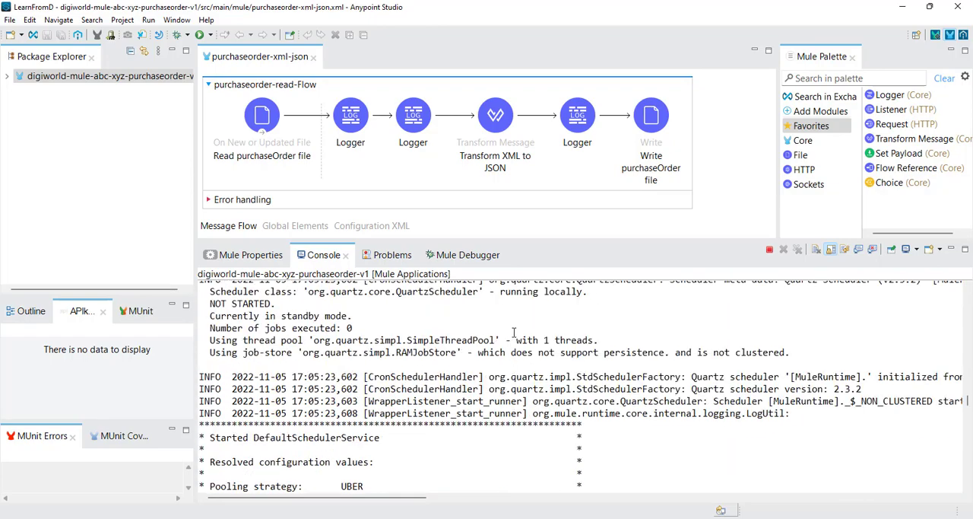
scroll(514, 332, up, 20)
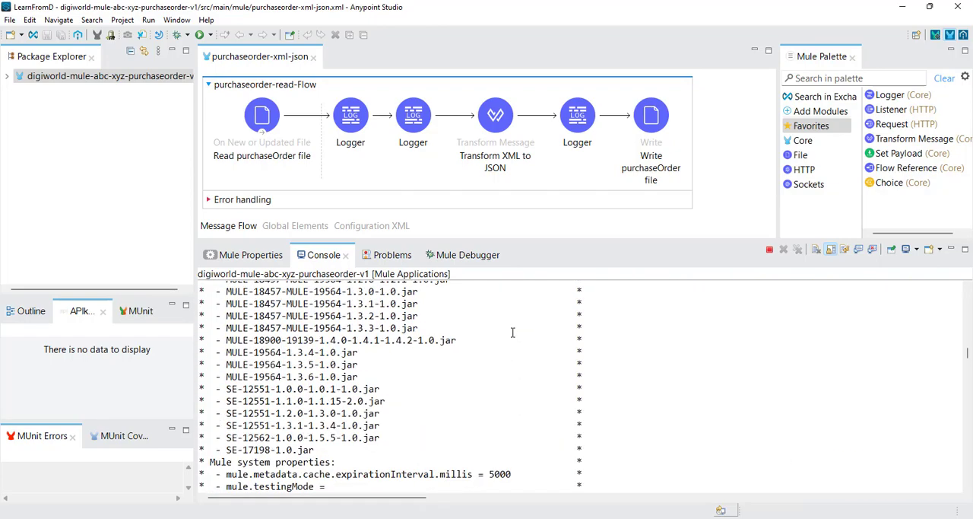
scroll(511, 332, up, 20)
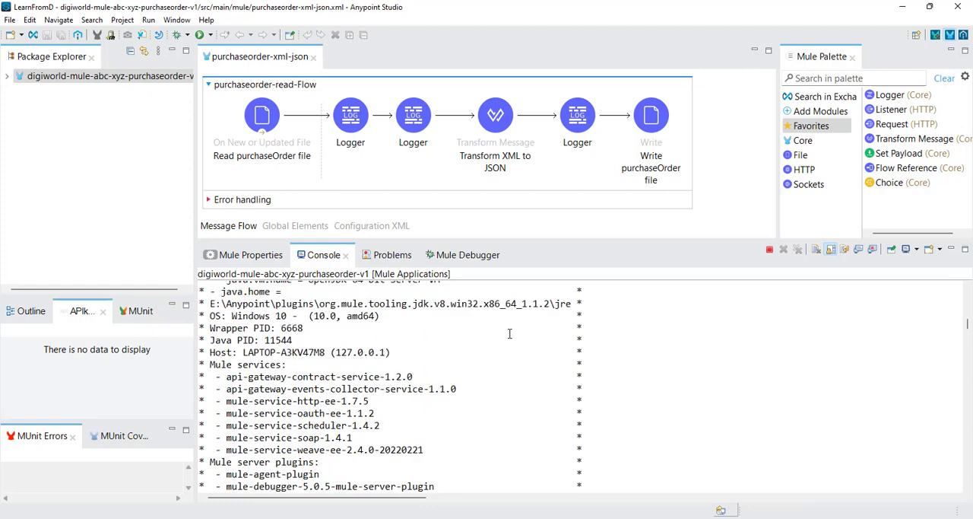
scroll(510, 333, up, 20)
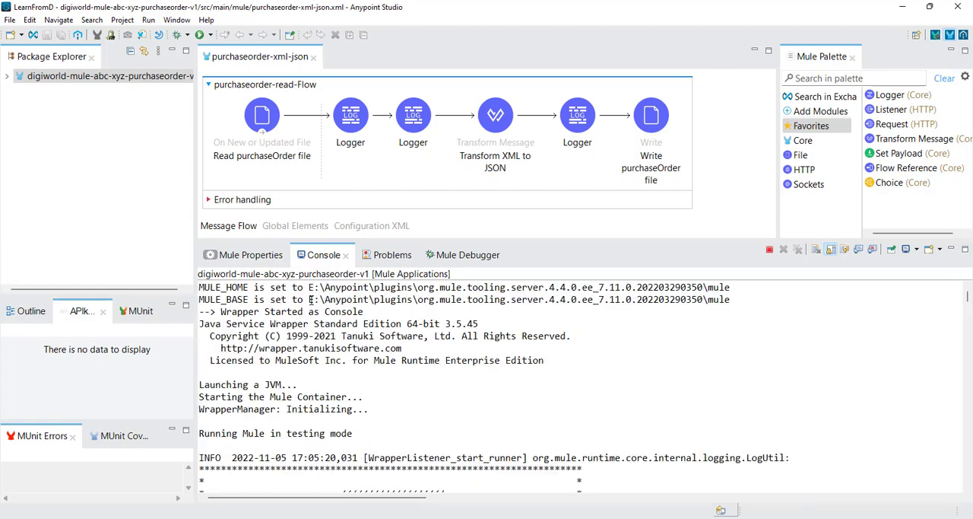
mouse_move(308, 300)
mouse_down()
mouse_move(364, 312)
mouse_move(733, 301)
mouse_move(309, 300)
mouse_up()
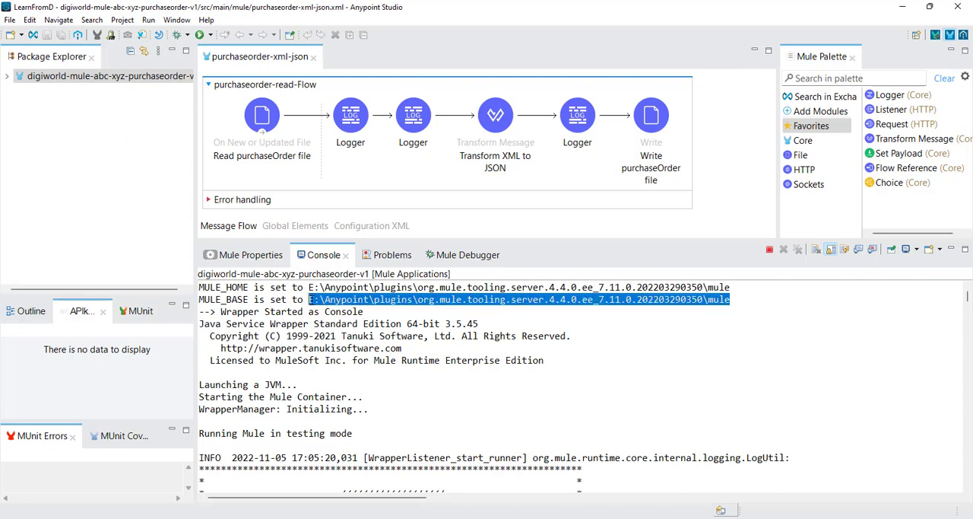
double_click(541, 300)
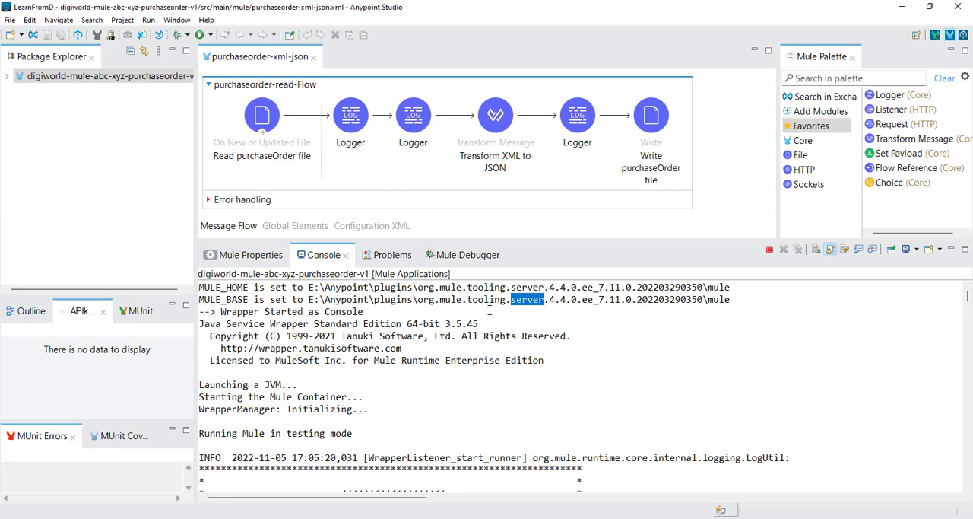
double_click(394, 300)
drag(414, 301, 705, 302)
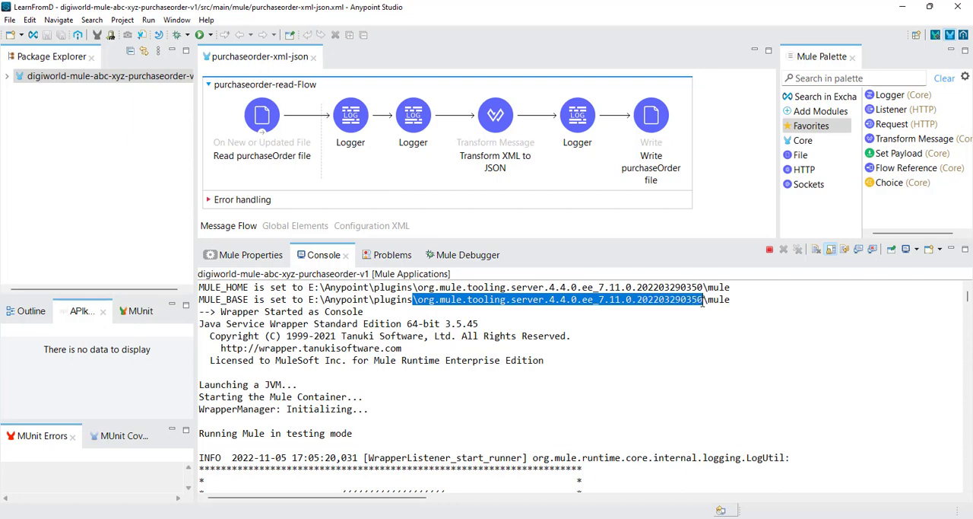
click(446, 301)
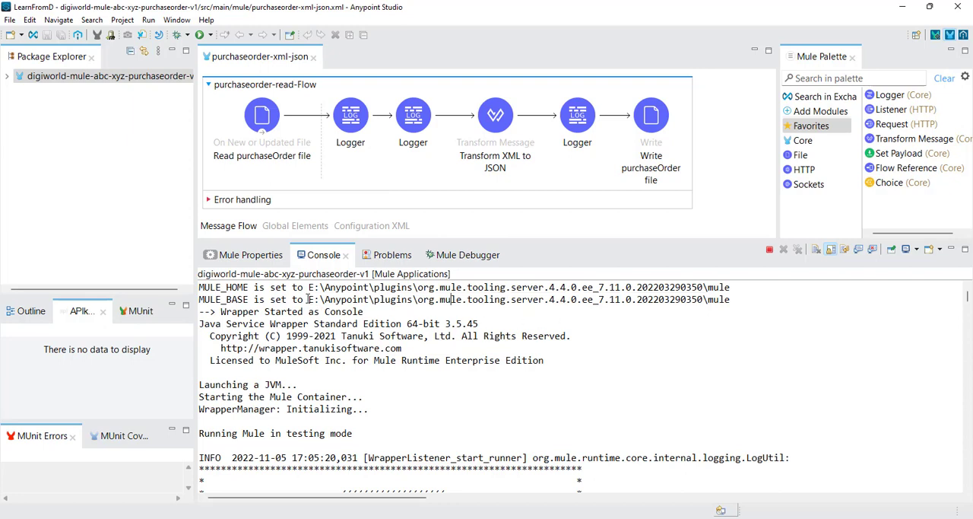
drag(307, 300, 732, 301)
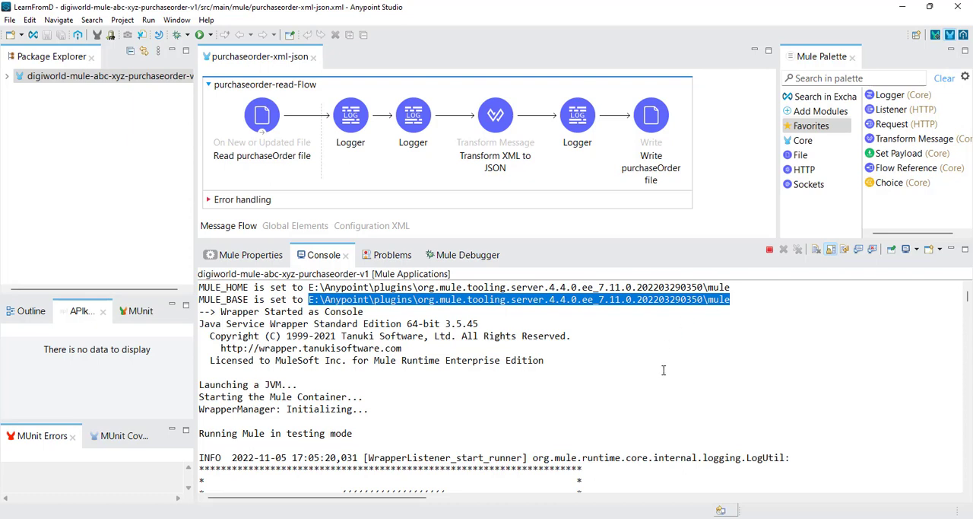
click(707, 325)
drag(706, 301, 314, 300)
click(730, 299)
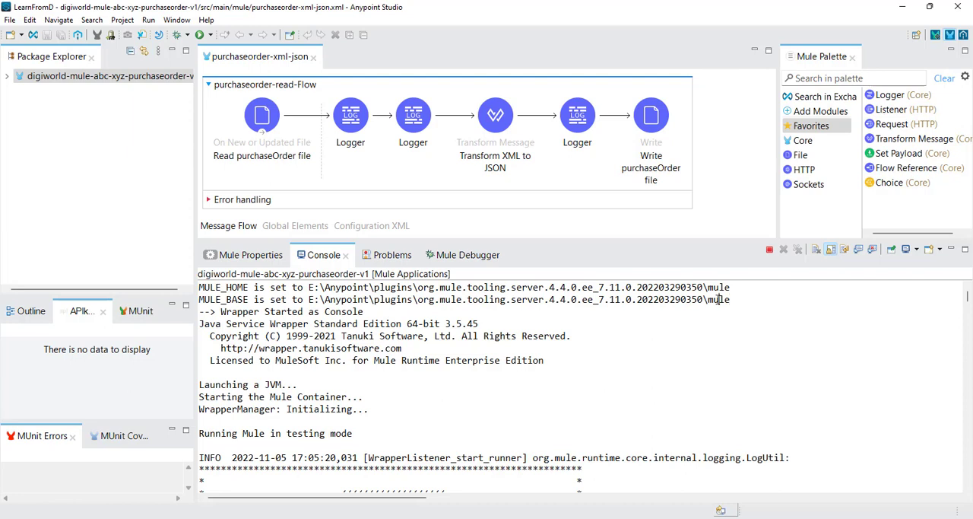
double_click(719, 300)
Step: Copy the MULE_BASE path up to org.mule.tooling.server.4.4.0.ee_7.11.0.202203290350, go to it in File Explorer and open its mule folder
drag(705, 299, 309, 300)
key(ctrl+c)
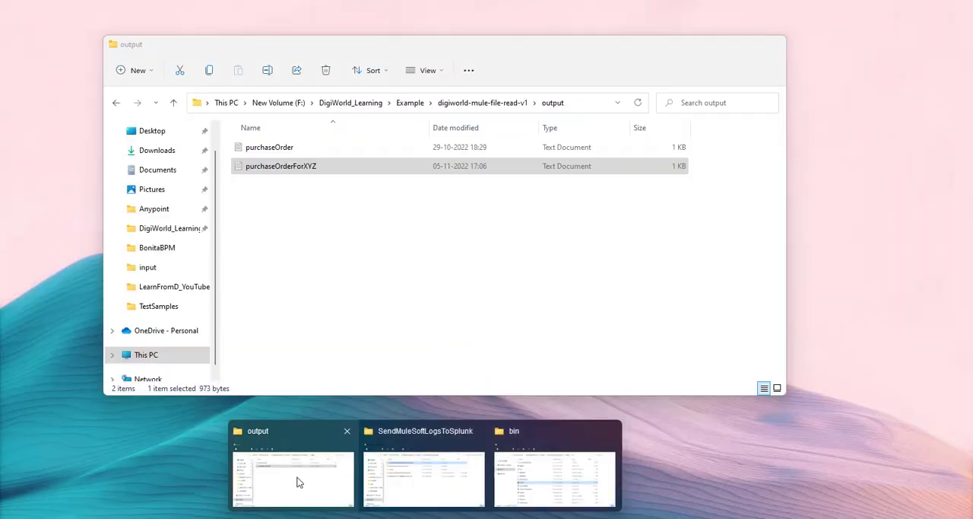
click(299, 482)
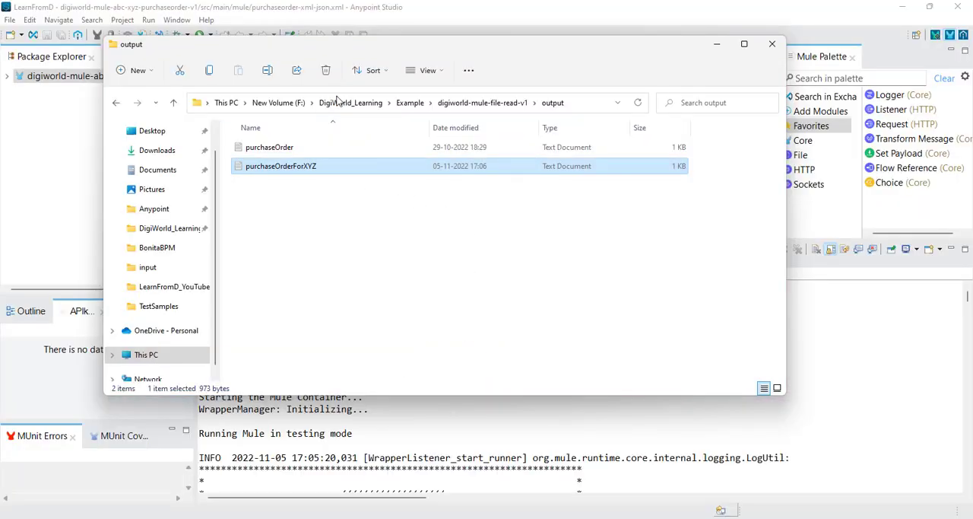
click(577, 102)
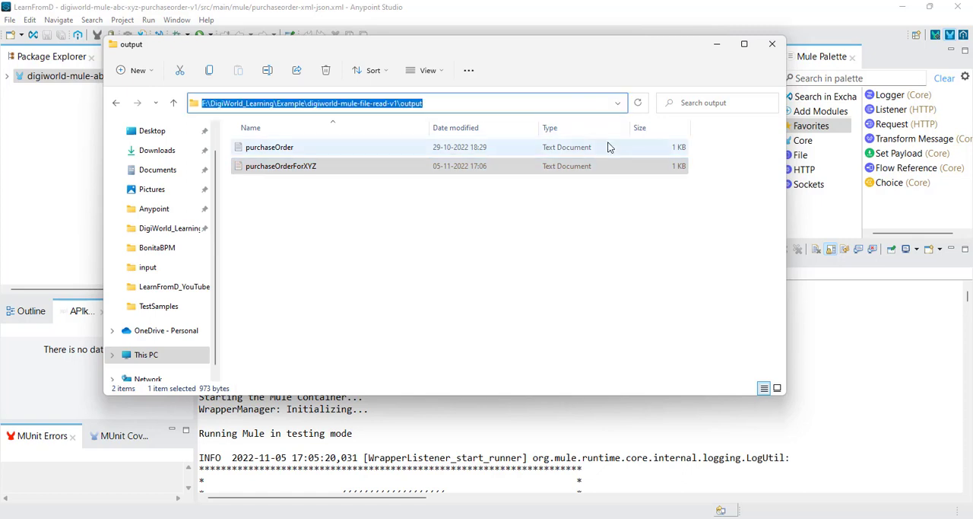
key(ctrl+v)
key(Return)
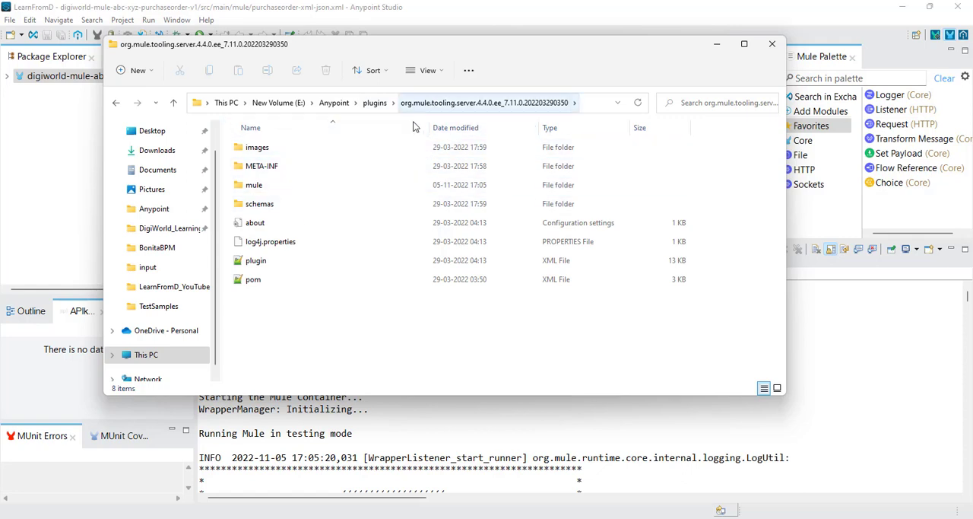
double_click(263, 187)
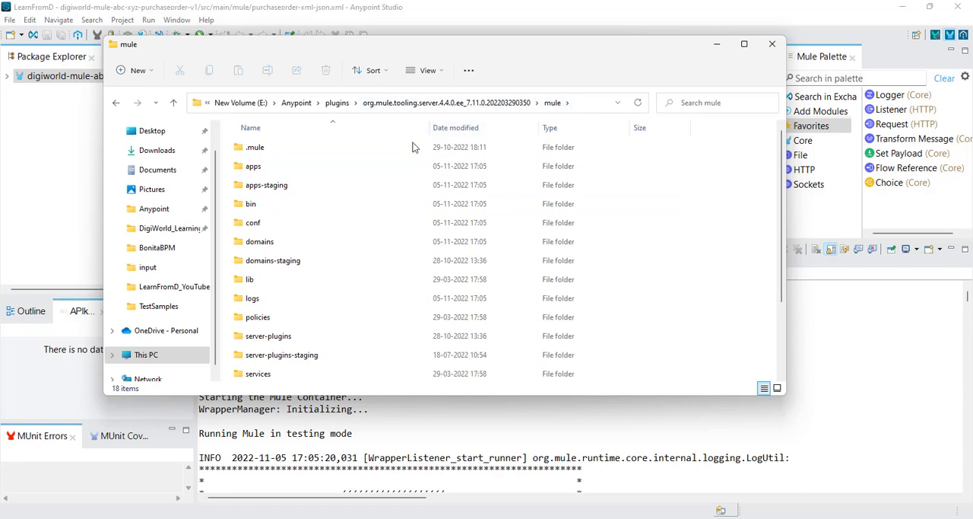
Step: Review the subfolders and files in the Anypoint Studio runtime's mule folder
scroll(330, 310, down, 2)
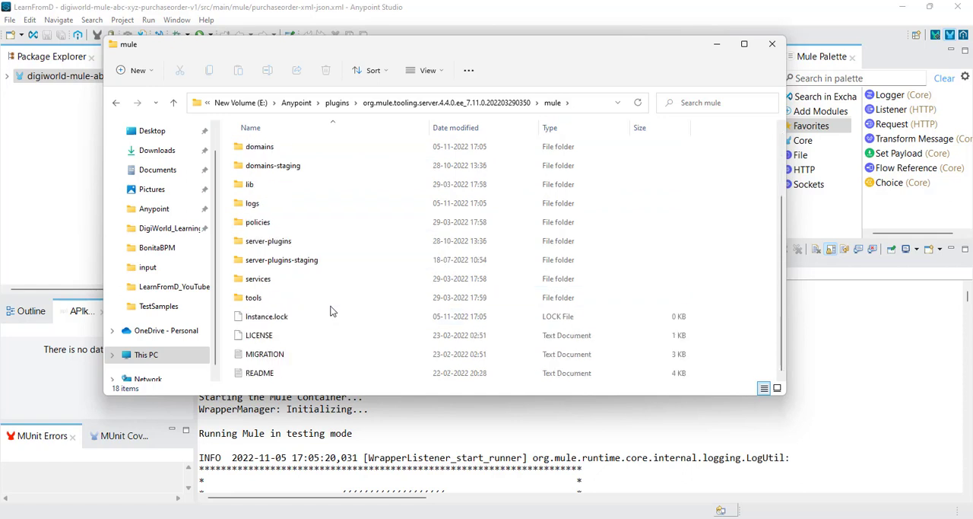
scroll(330, 310, up, 2)
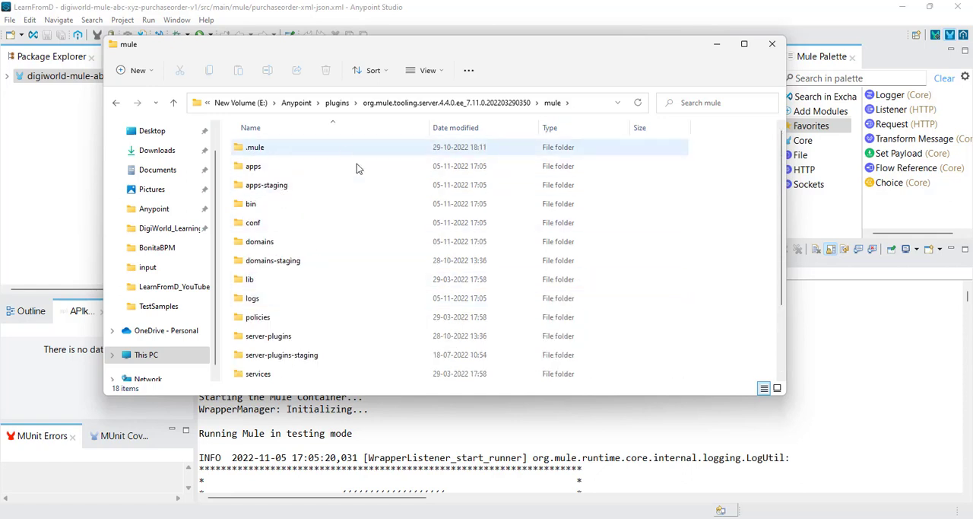
click(512, 15)
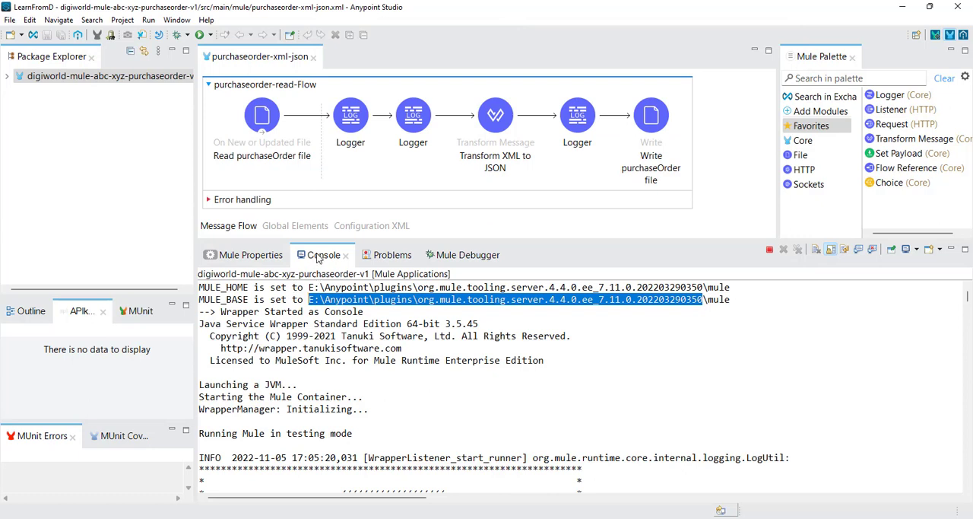
mouse_move(445, 517)
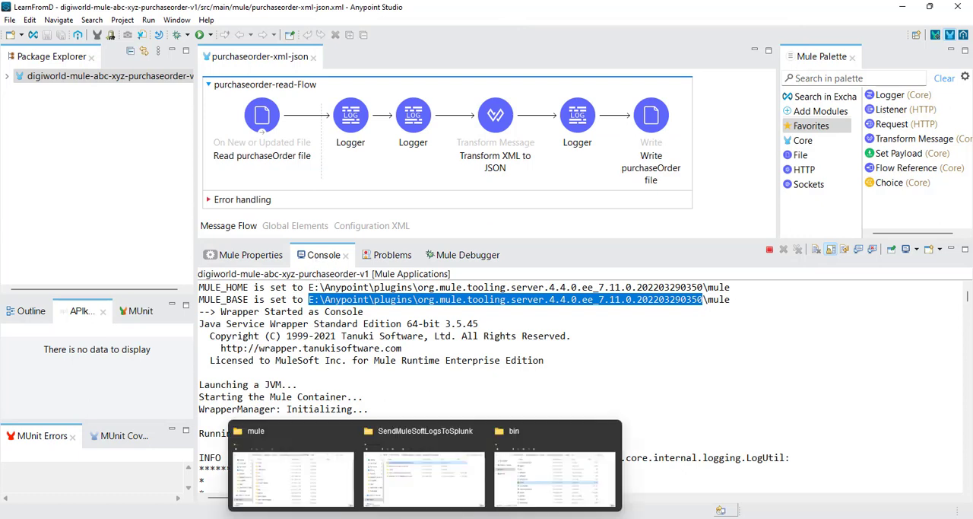
click(315, 487)
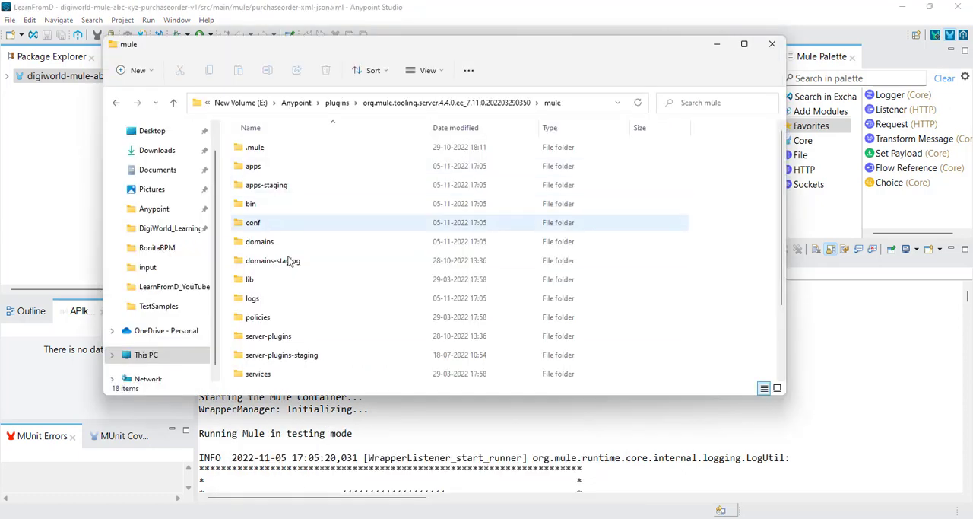
scroll(285, 273, down, 2)
scroll(287, 278, up, 2)
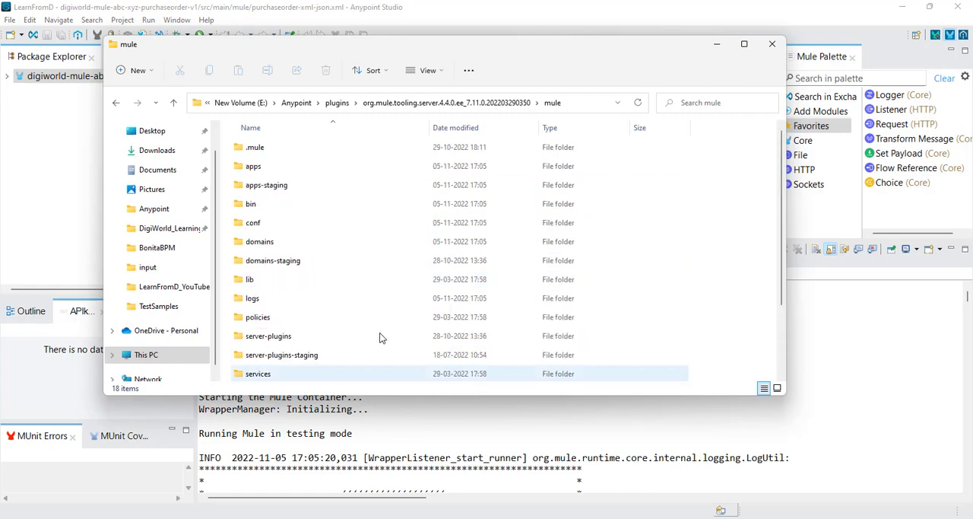
Step: Arrange the SendMuleSoftLogsToSplunk window beside the mule folder window and open mule-enterprise-standalone-4.4.0 in it
mouse_move(423, 513)
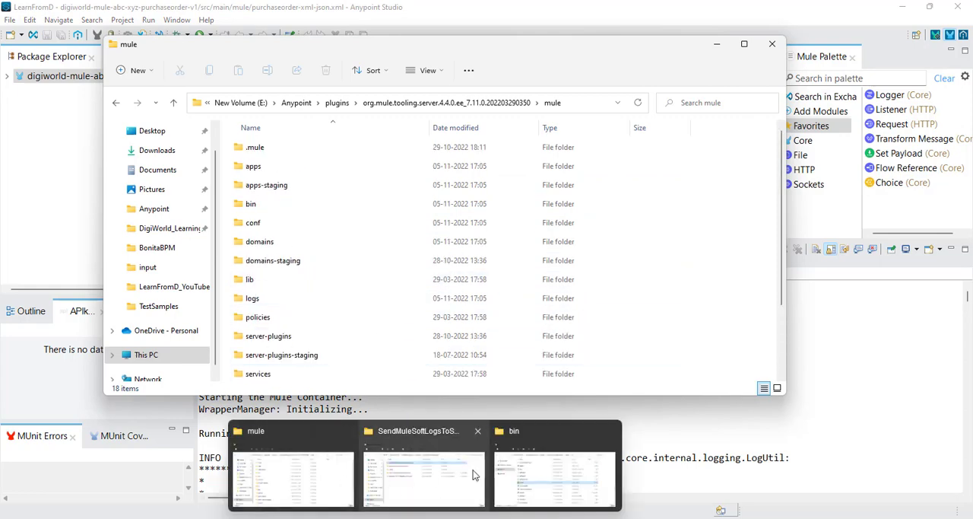
click(429, 493)
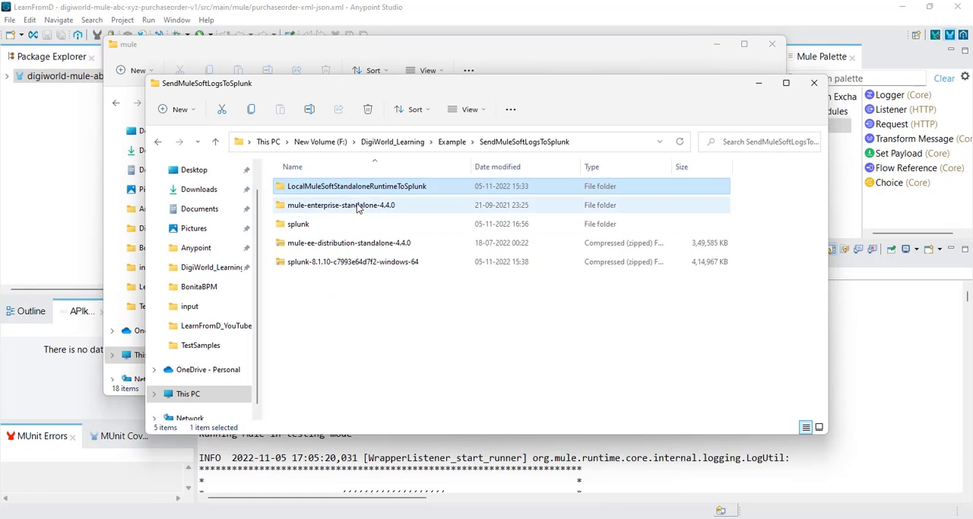
drag(471, 88, 735, 85)
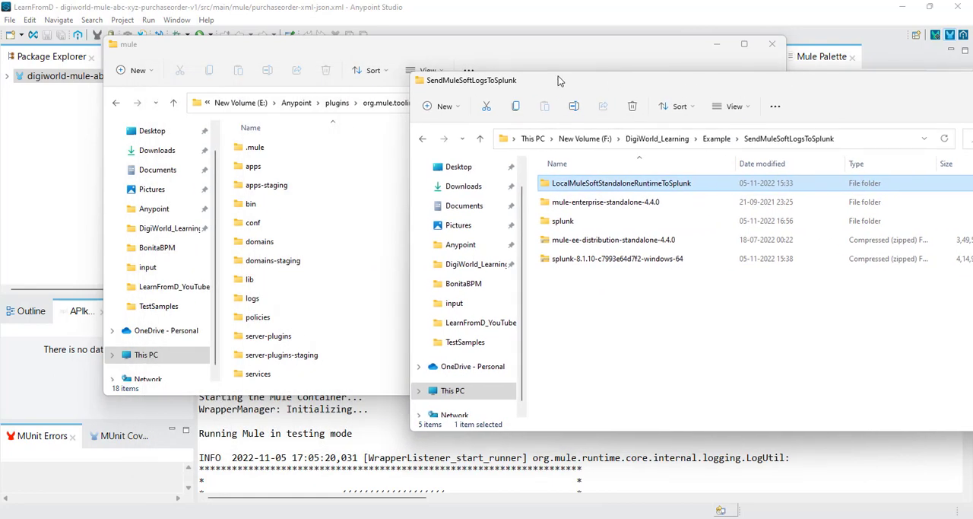
drag(451, 48, 348, 52)
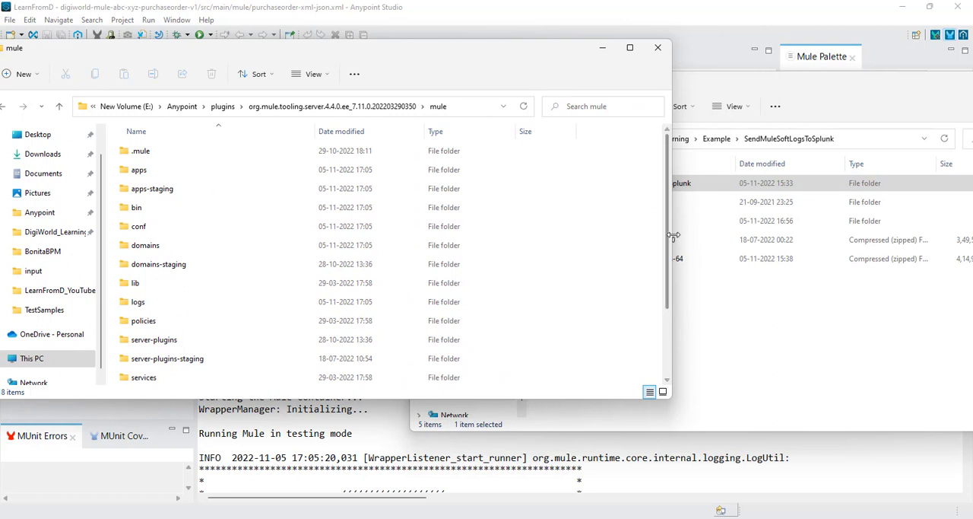
drag(542, 226, 493, 225)
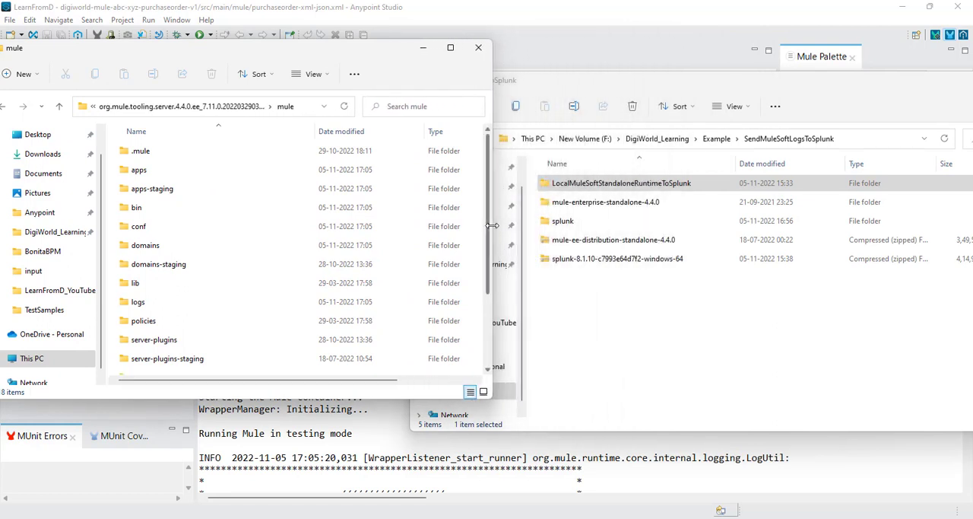
click(797, 83)
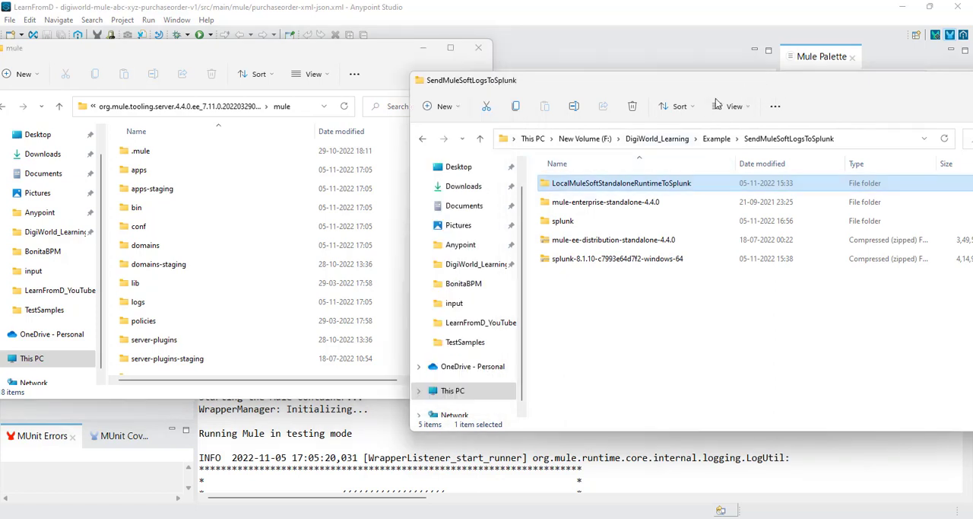
double_click(615, 204)
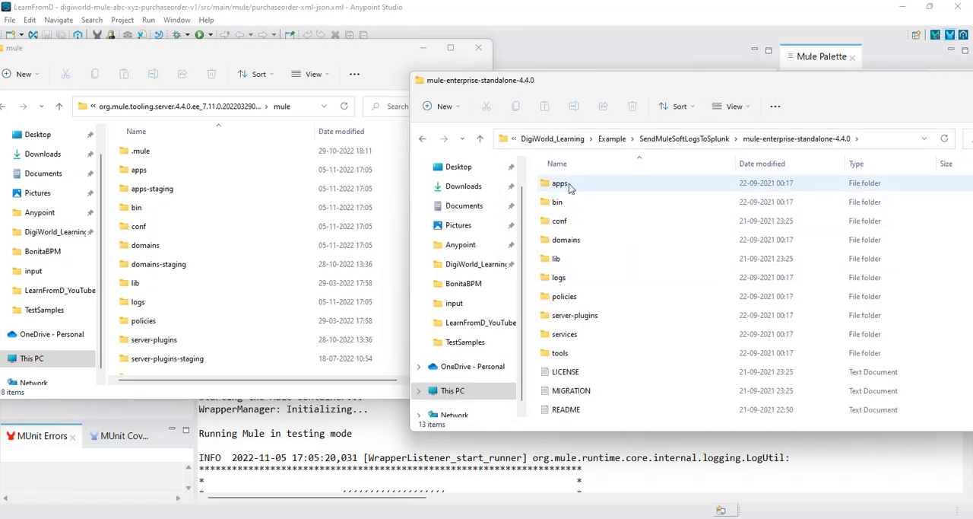
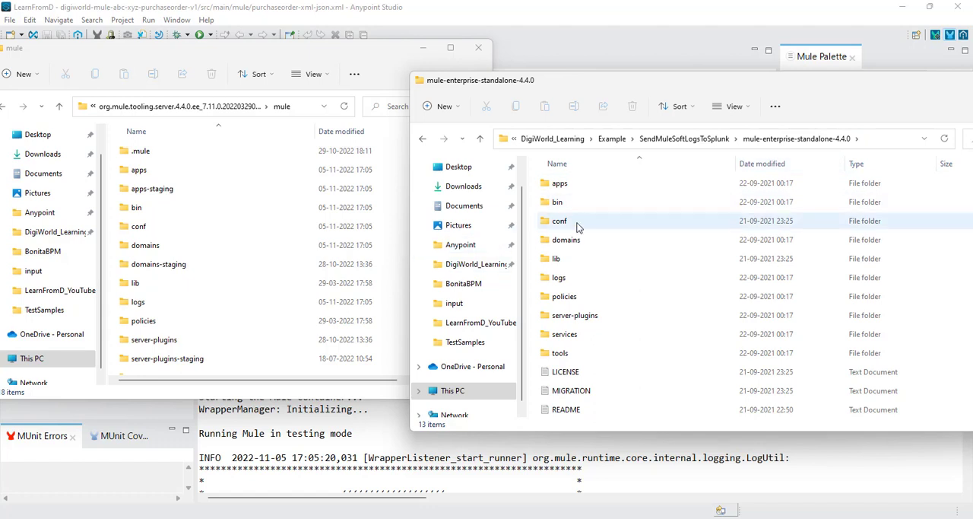
Step: Compare the apps folders of the standalone Mule runtime and the Anypoint Studio runtime, returning each window to its parent folder
double_click(561, 186)
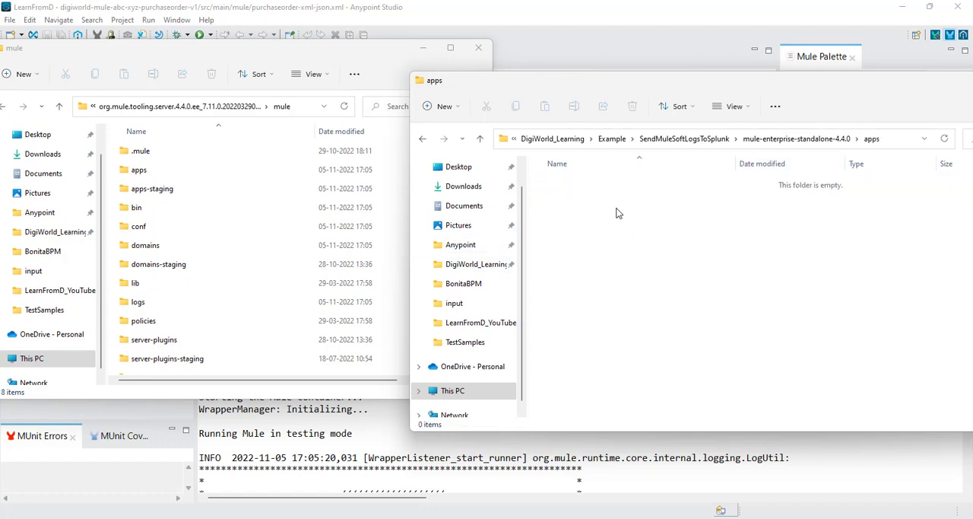
click(216, 55)
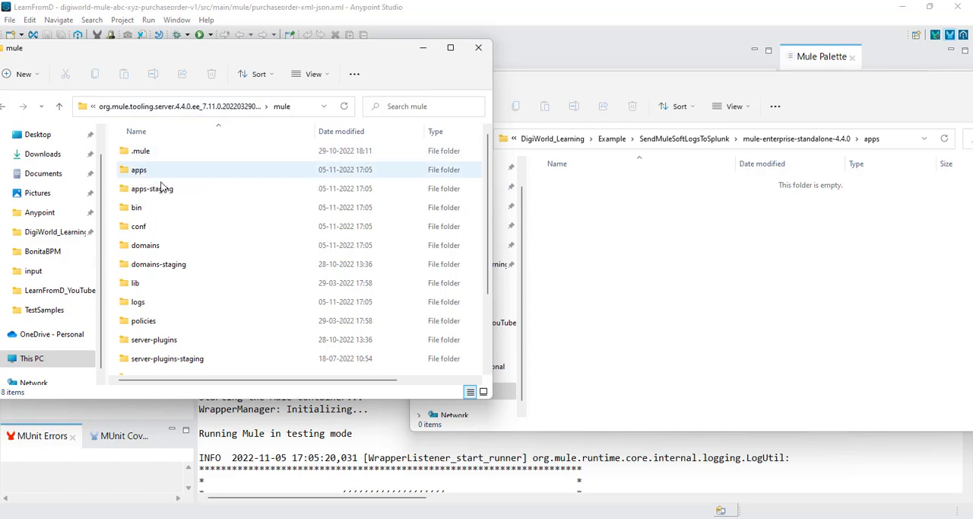
double_click(139, 174)
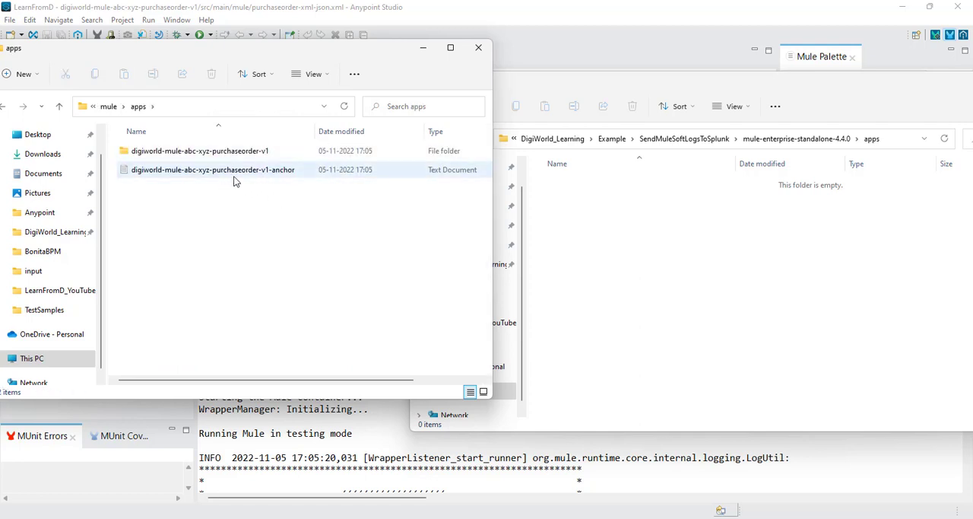
click(108, 106)
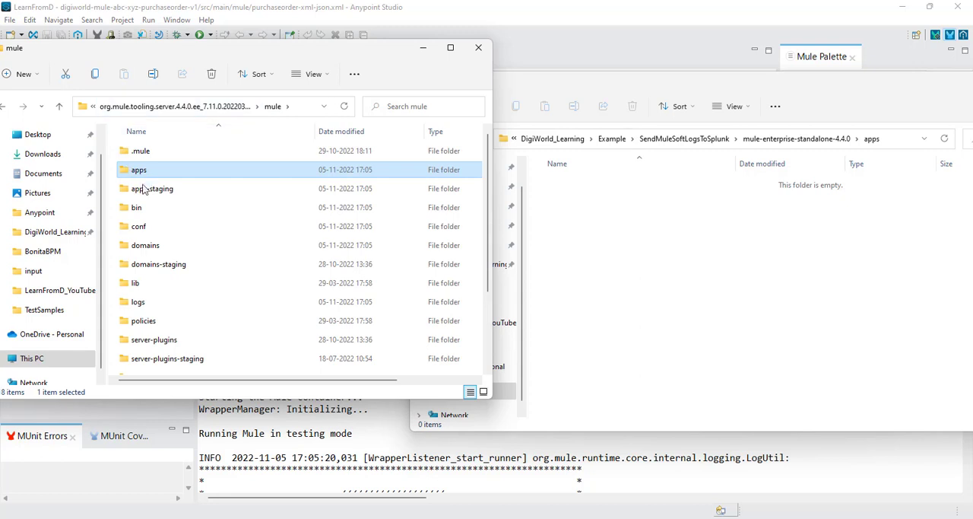
click(770, 140)
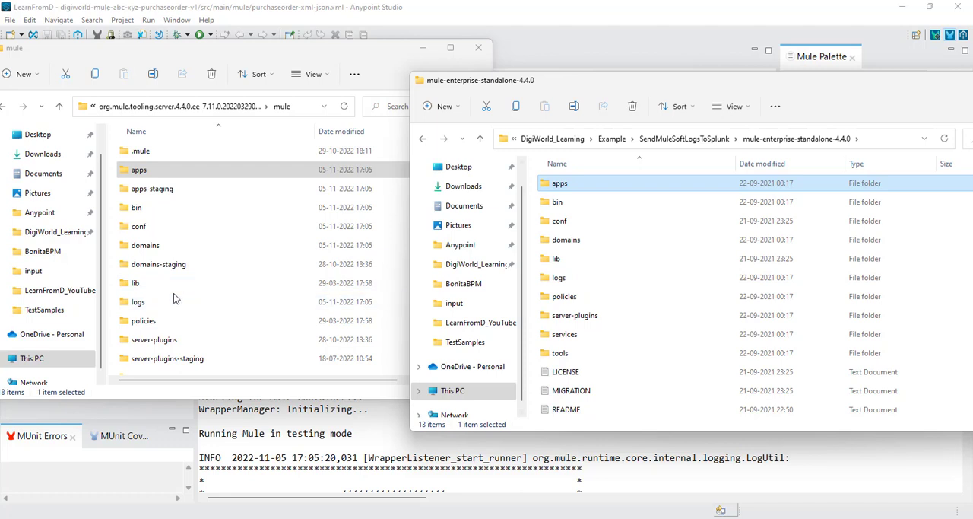
Step: Open the logs folder inside the Anypoint Studio runtime's mule folder and keep its window in front
click(157, 304)
double_click(158, 304)
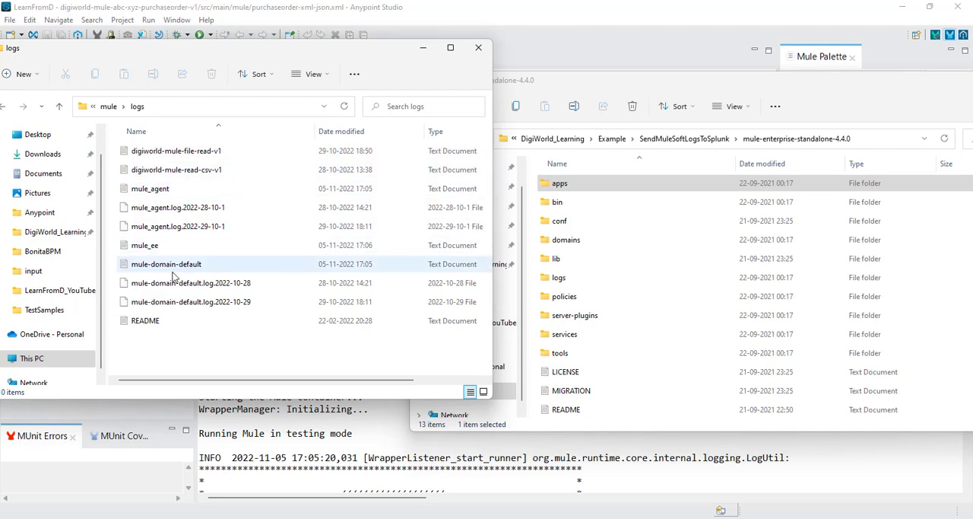
click(286, 456)
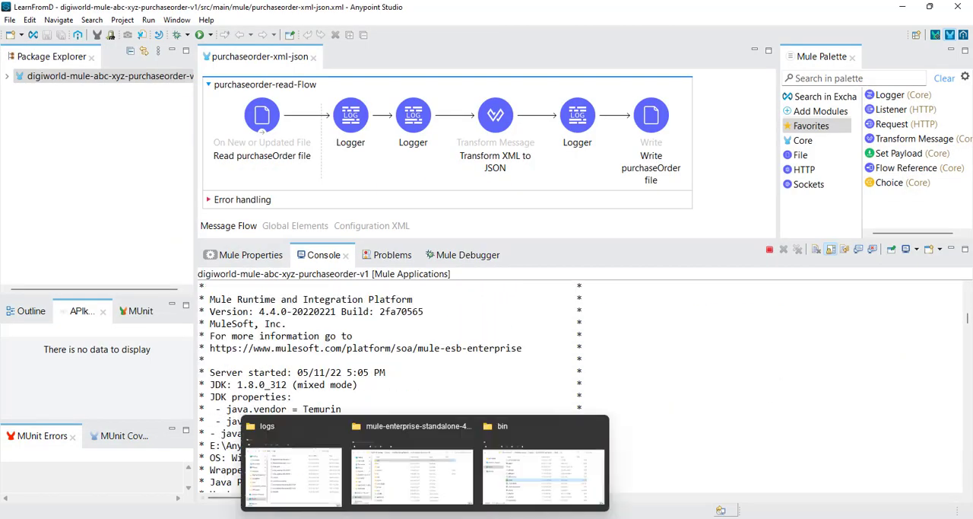
click(295, 483)
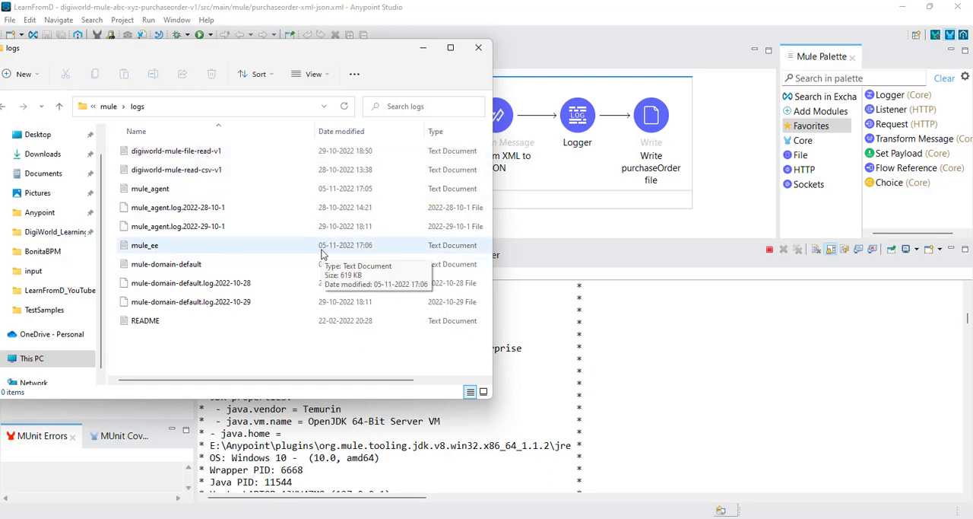
Step: Open the mule_ee log file and examine its latest entries, focusing on the deployment status of digiworld-mule-abc-xyz-purchaseorder-v1
click(146, 245)
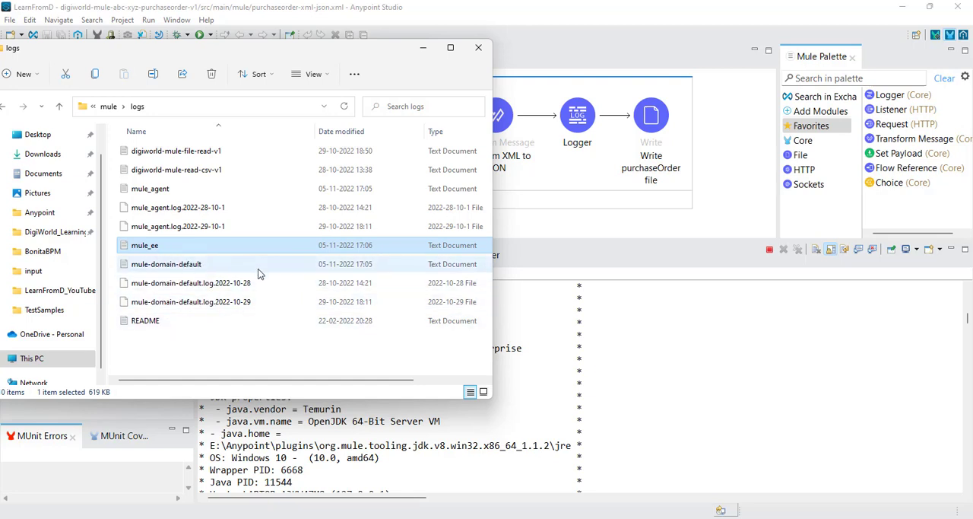
right_click(152, 251)
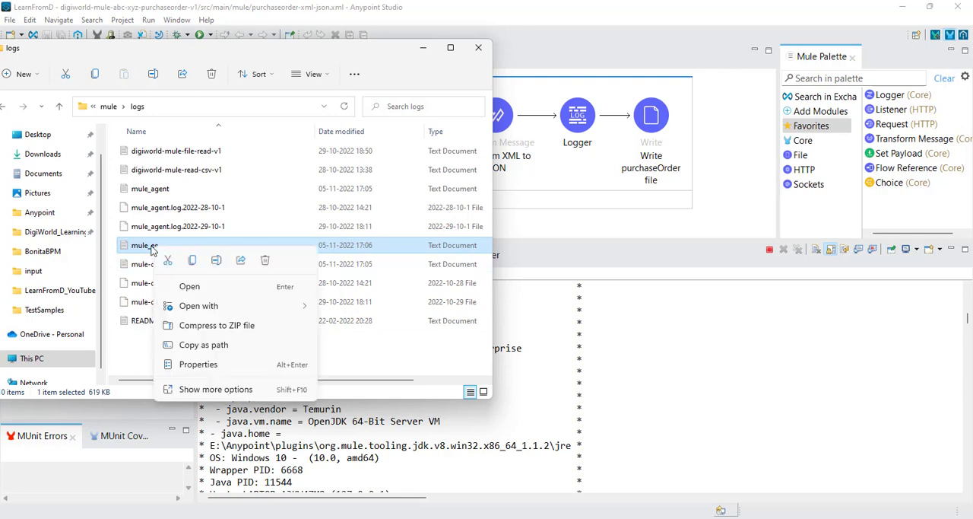
click(190, 287)
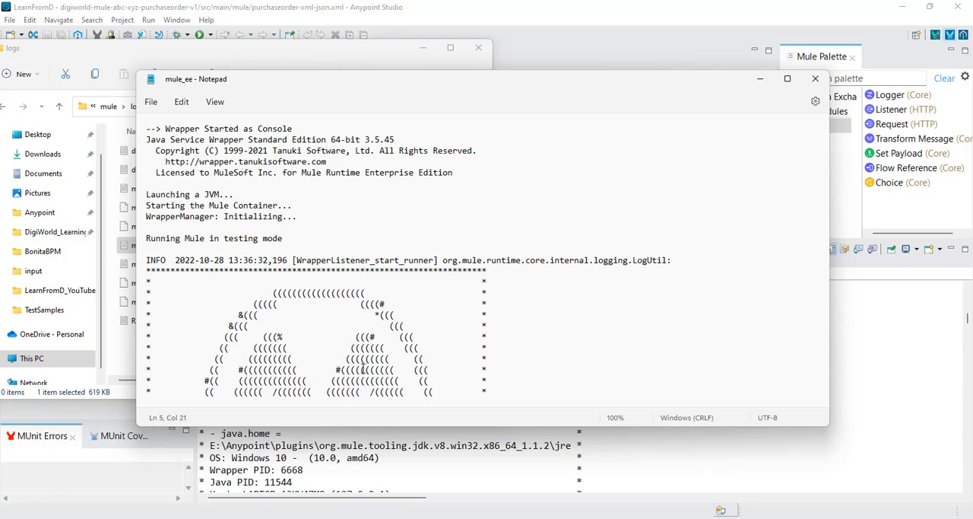
scroll(363, 369, down, 8)
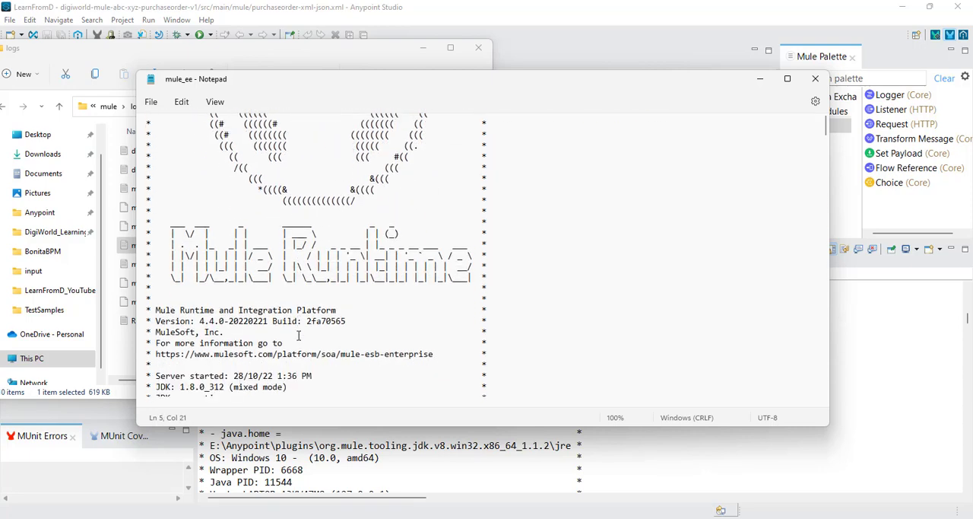
scroll(298, 335, down, 9)
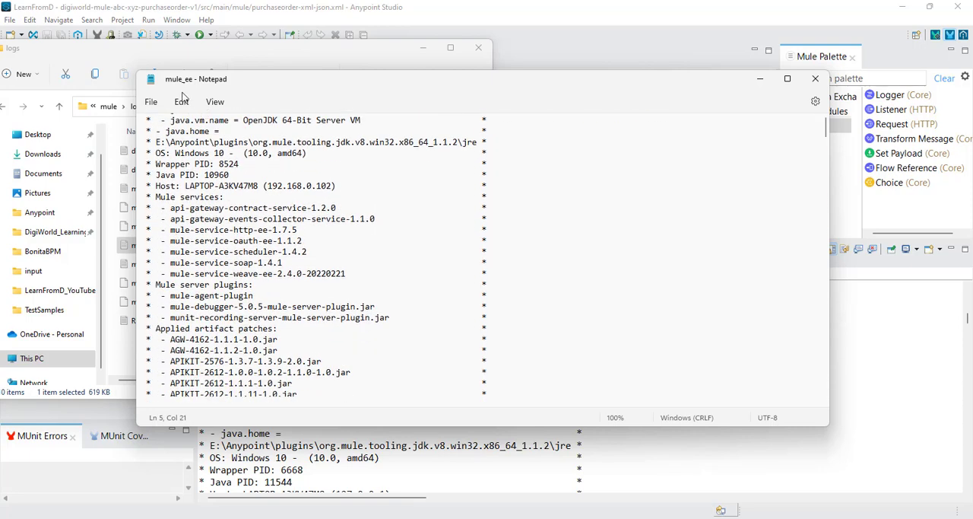
scroll(369, 250, down, 15)
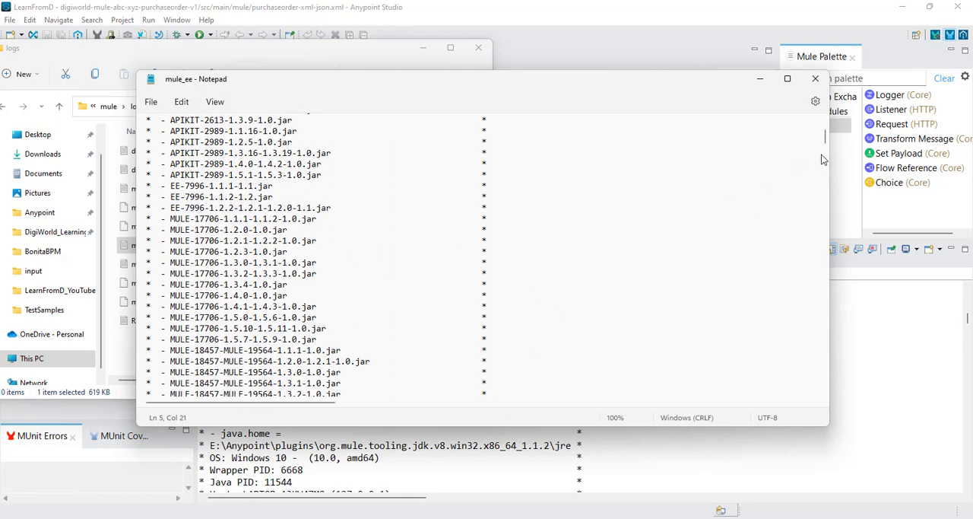
drag(826, 140, 824, 394)
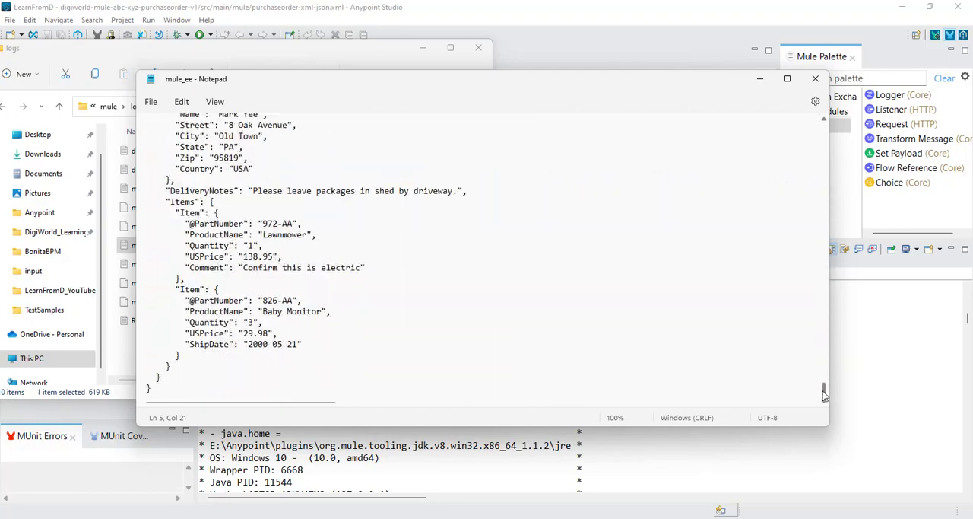
scroll(272, 270, up, 13)
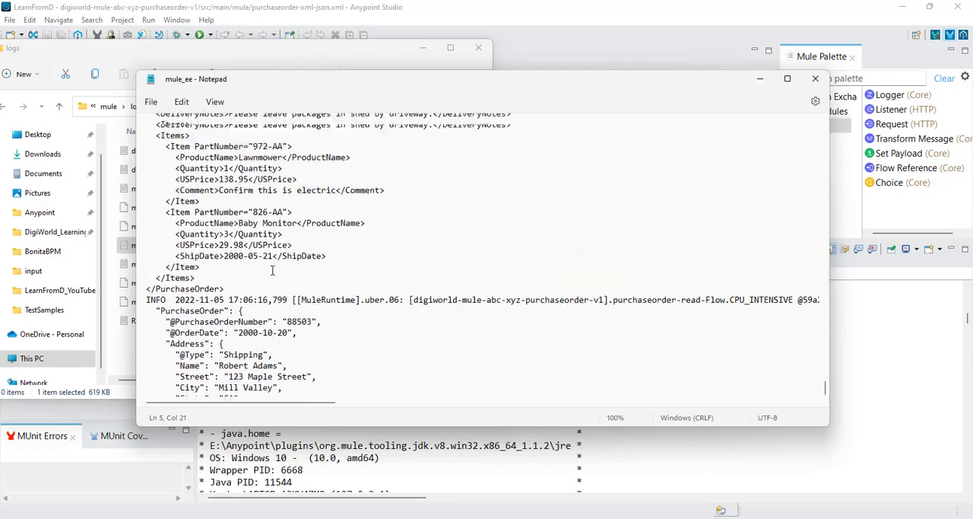
scroll(273, 270, up, 15)
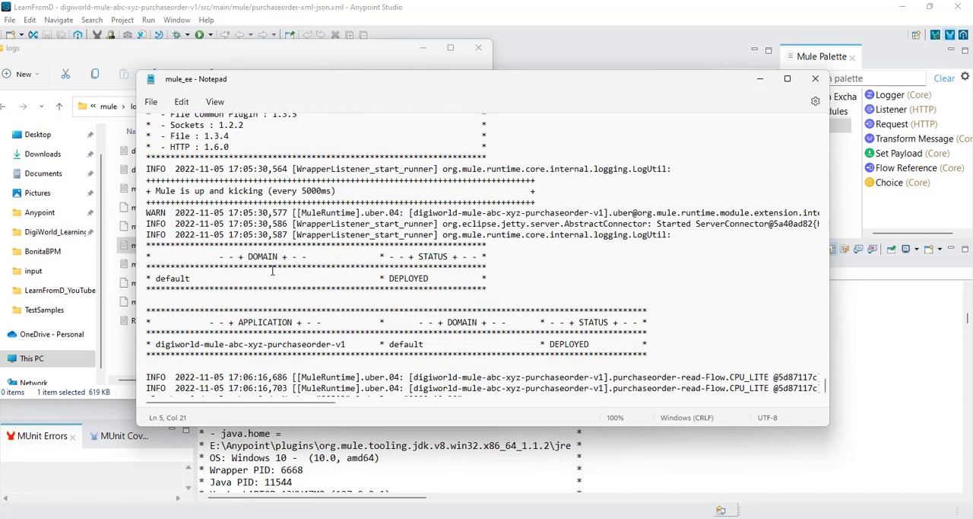
scroll(368, 348, down, 2)
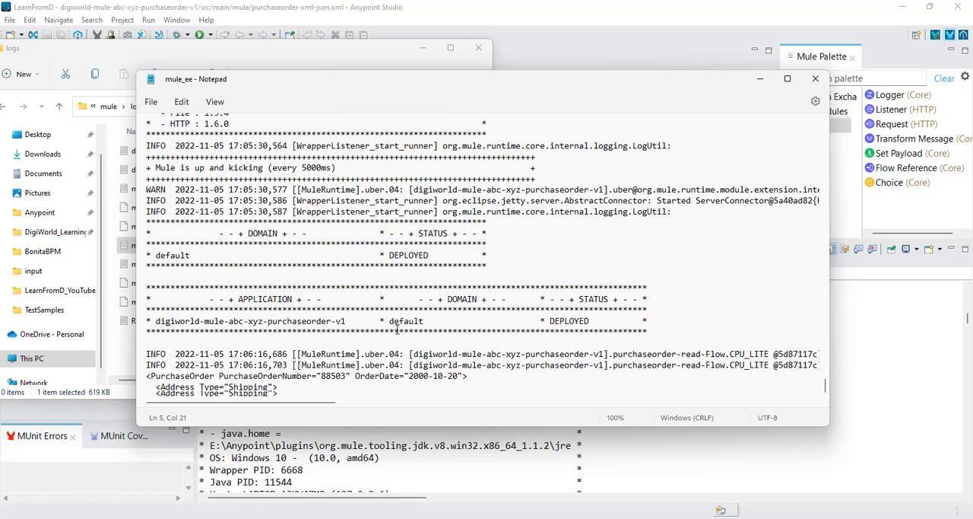
double_click(555, 280)
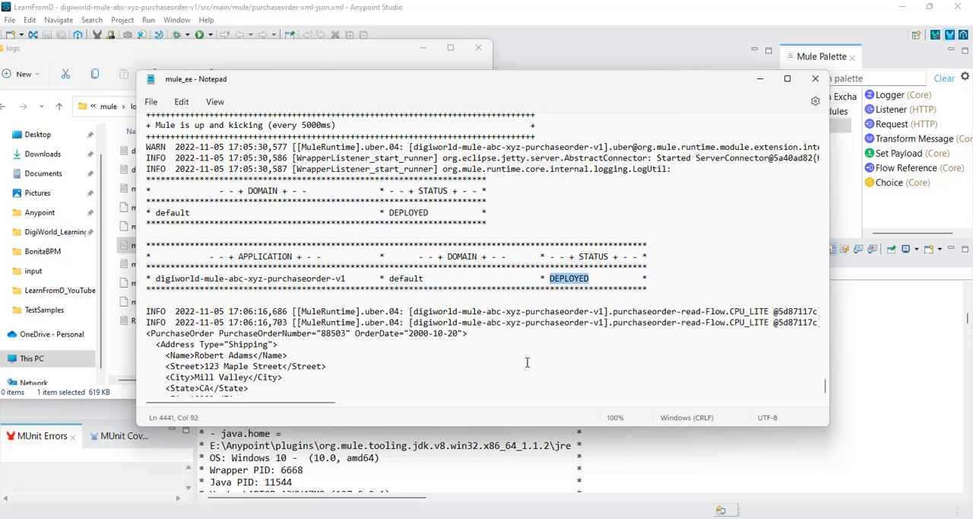
Step: Return to the Anypoint Studio runtime's logs folder in File Explorer and select its full path
click(526, 462)
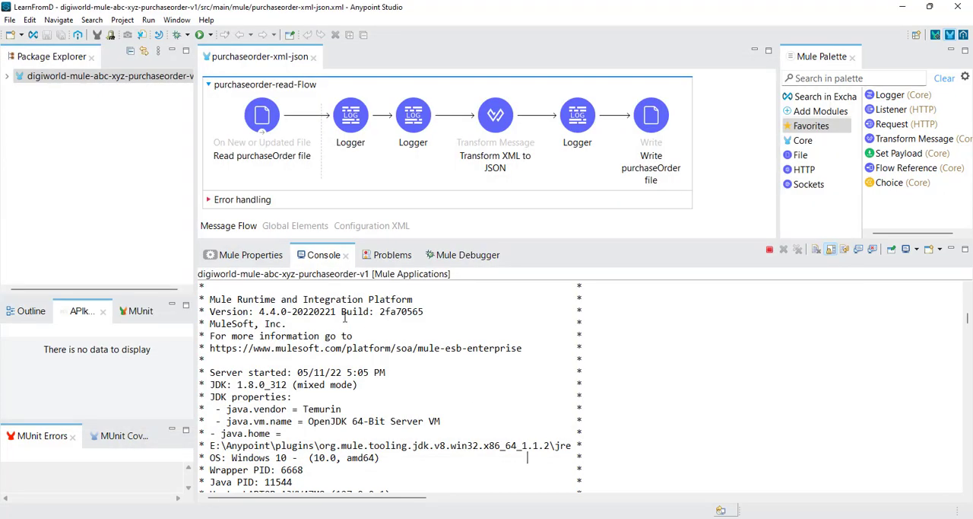
scroll(376, 333, up, 3)
click(425, 518)
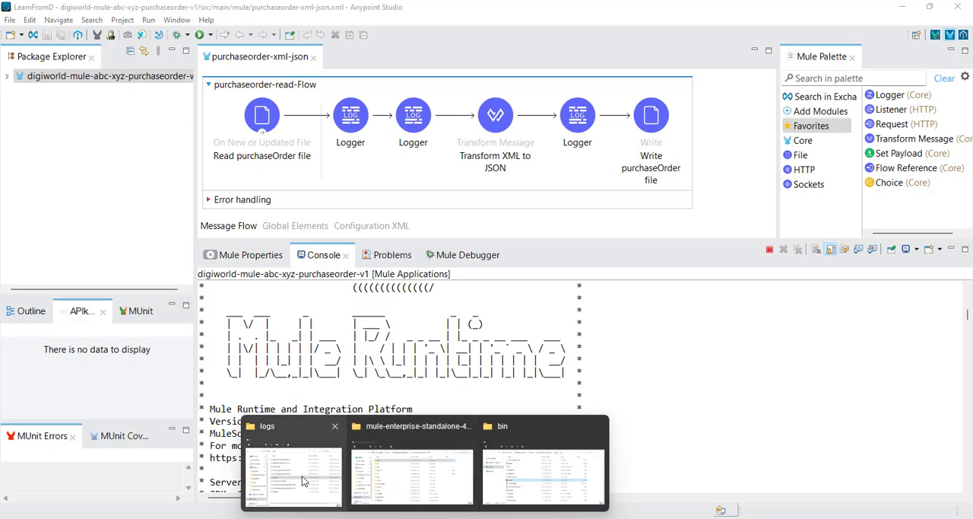
click(301, 480)
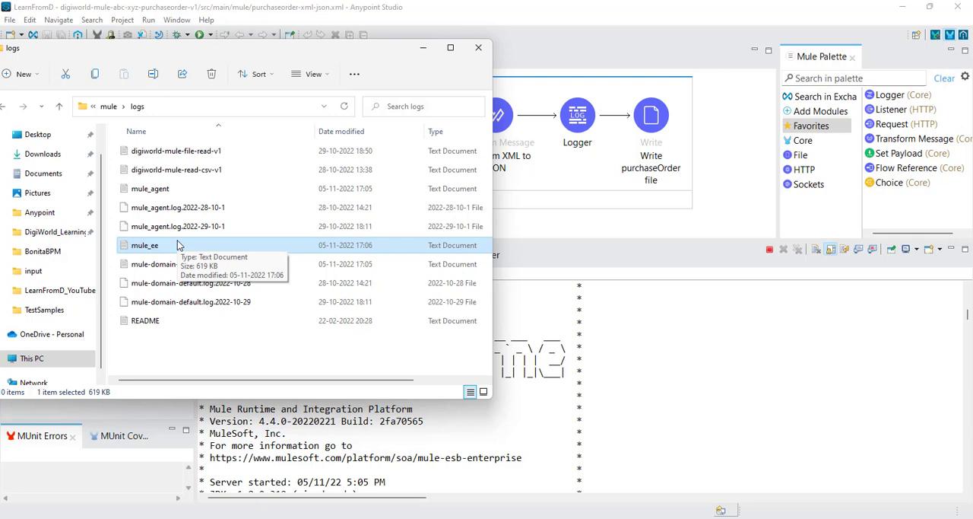
click(185, 110)
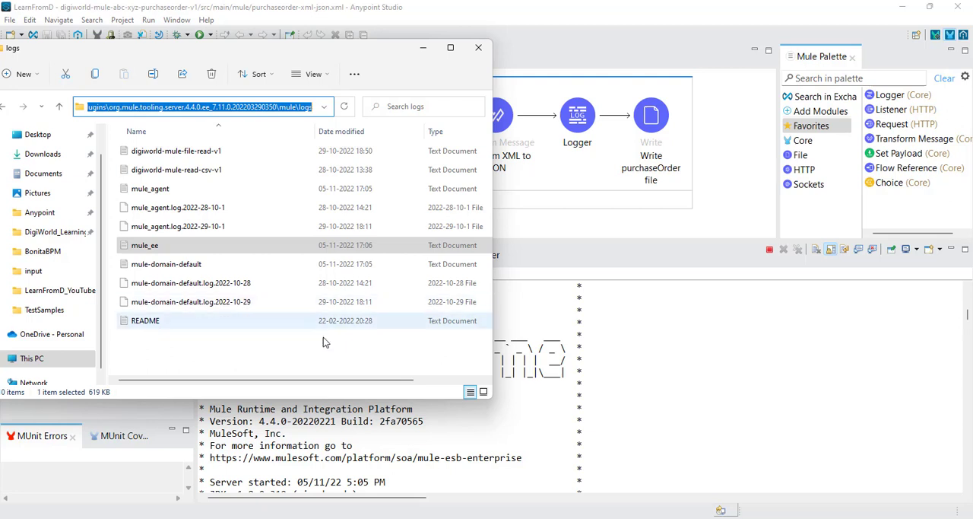
Step: Compare the purchase order entries in the mule_ee log with the application's log in the Anypoint Studio console
click(559, 356)
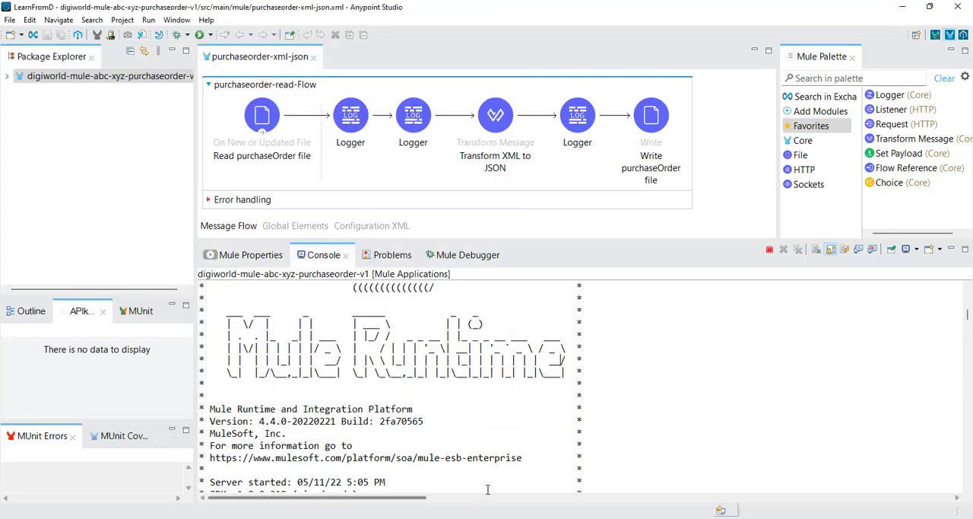
mouse_move(723, 513)
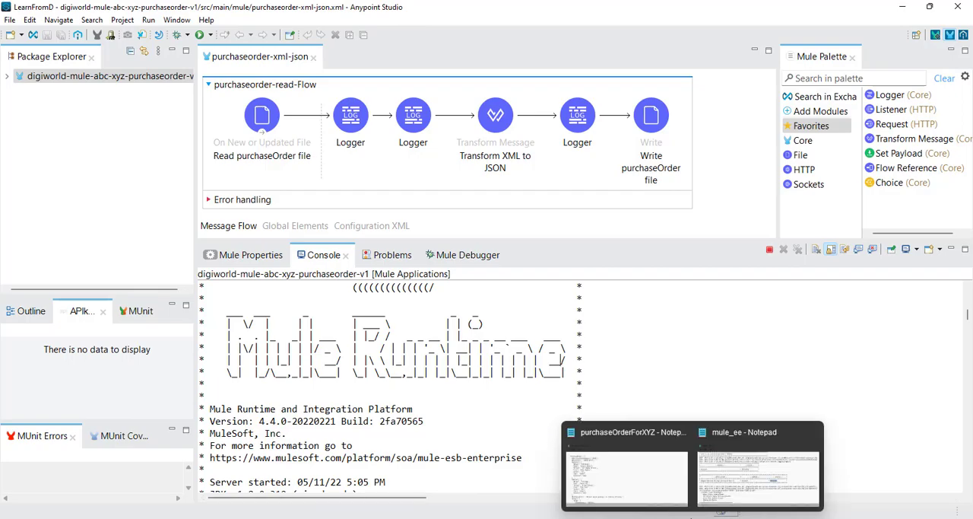
click(728, 487)
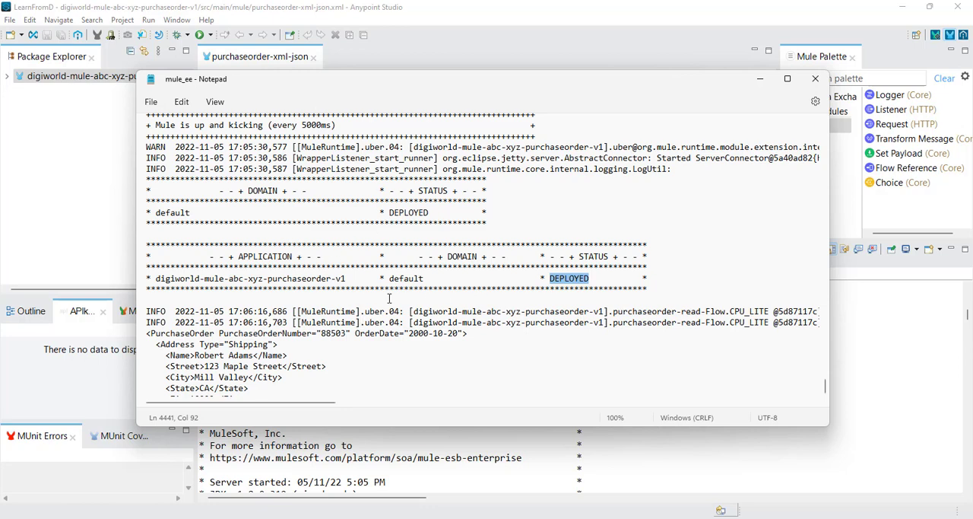
scroll(389, 299, down, 10)
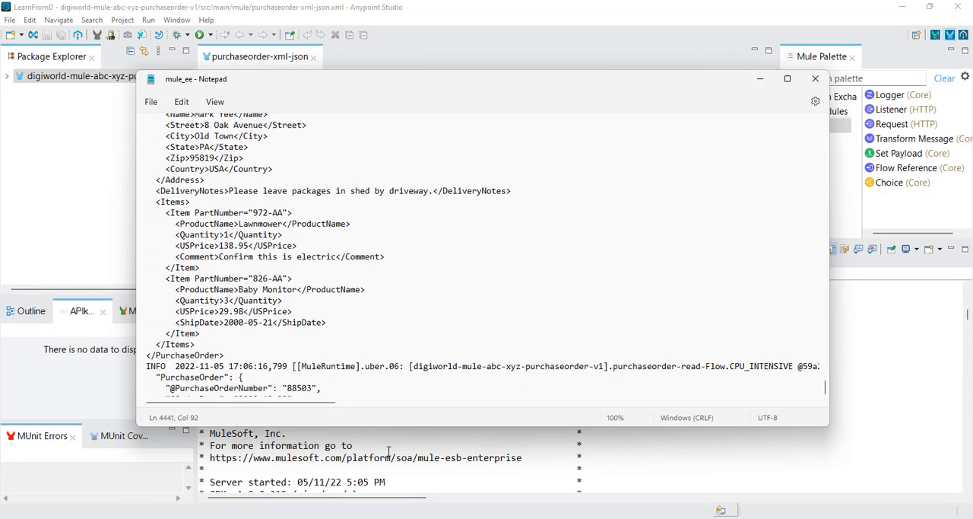
click(387, 451)
scroll(360, 328, down, 20)
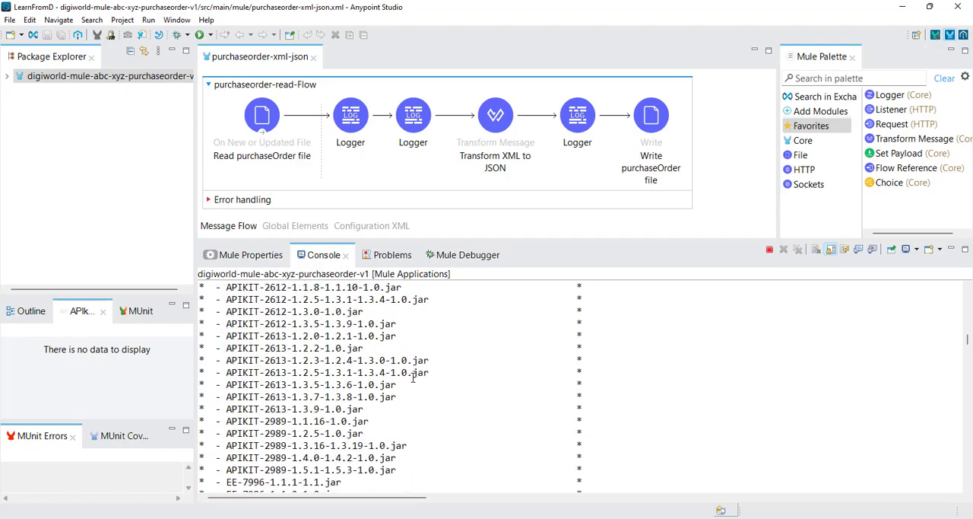
scroll(413, 378, down, 20)
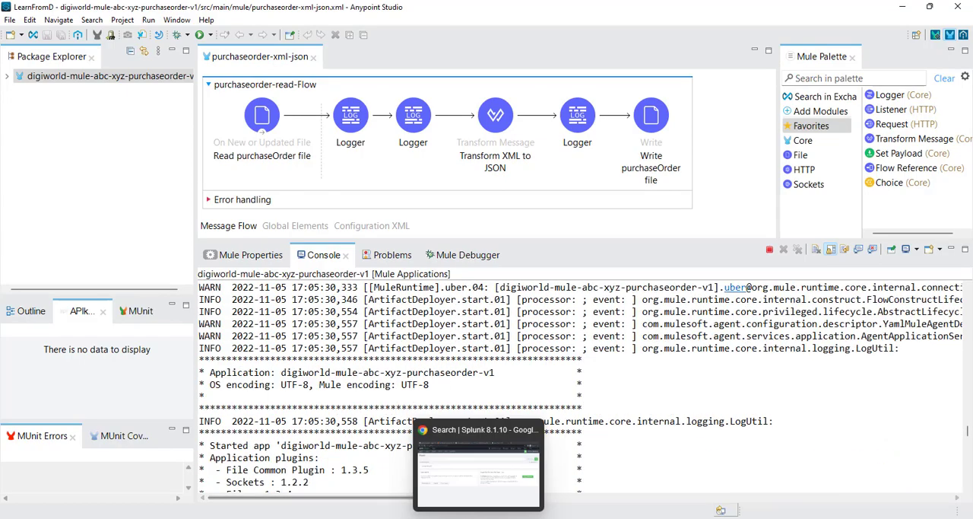
Step: Switch to Splunk in the browser and open the Files & Directories page of the data inputs settings
click(511, 506)
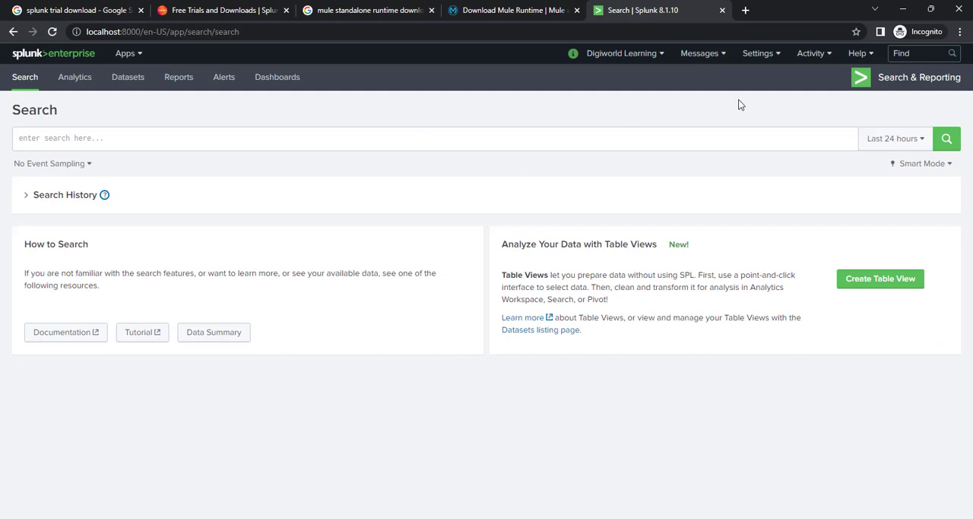
click(779, 59)
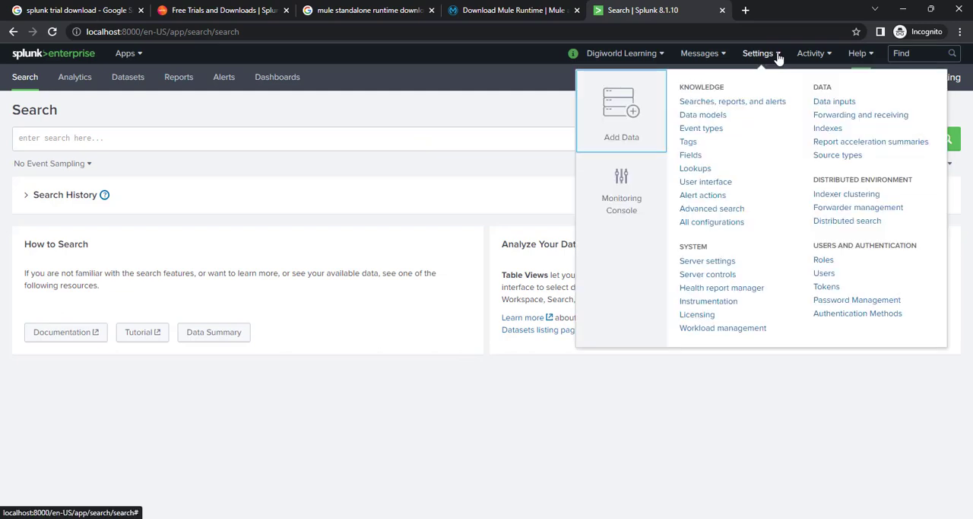
click(834, 102)
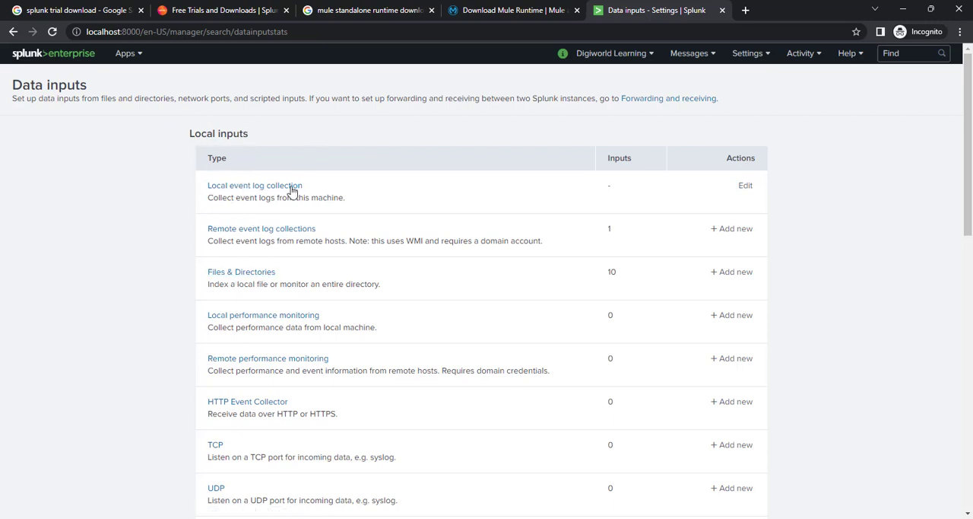
scroll(151, 268, down, 2)
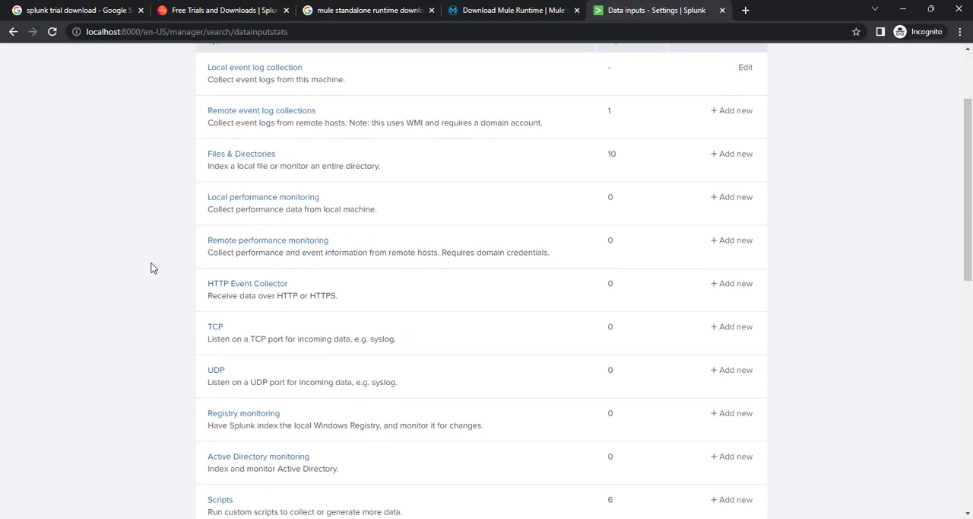
scroll(151, 267, up, 2)
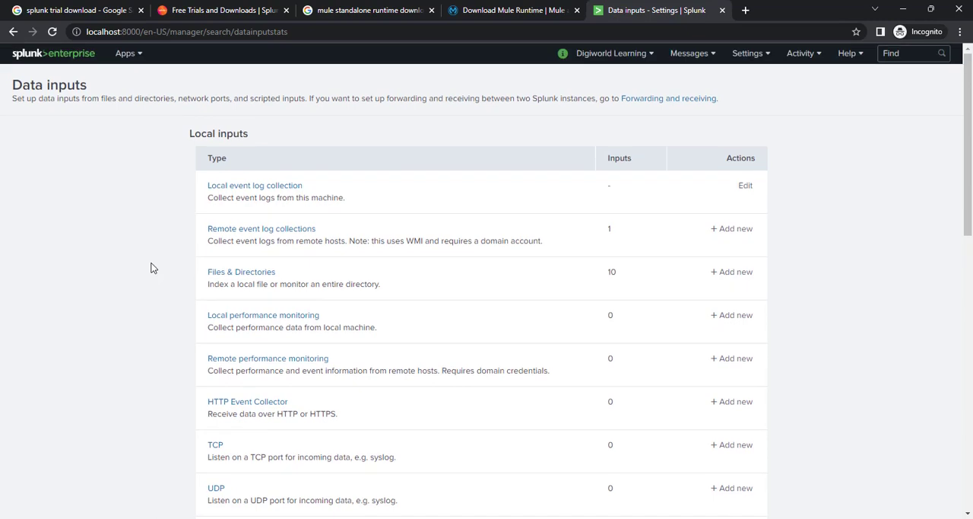
click(248, 278)
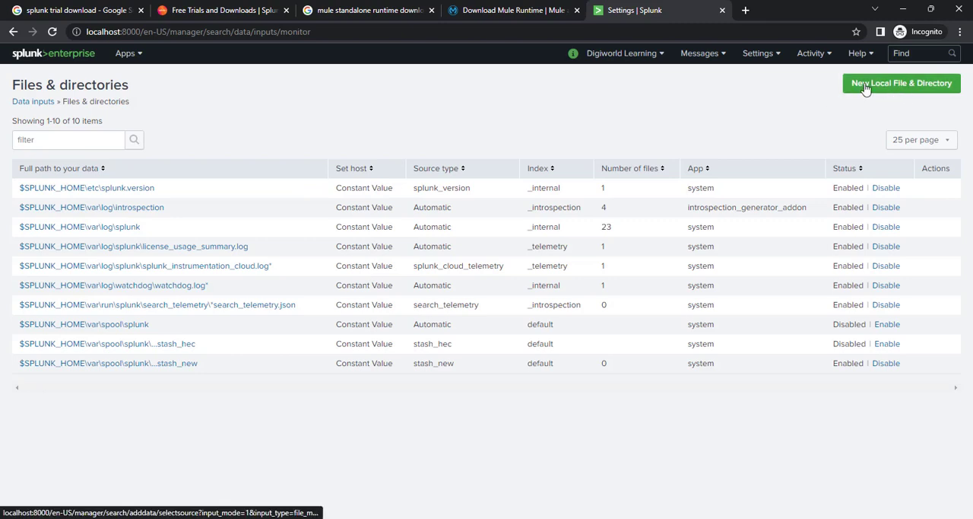
Step: Create a new local file and directory input and set its directory to the runtime's mule\logs path copied from File Explorer
click(907, 89)
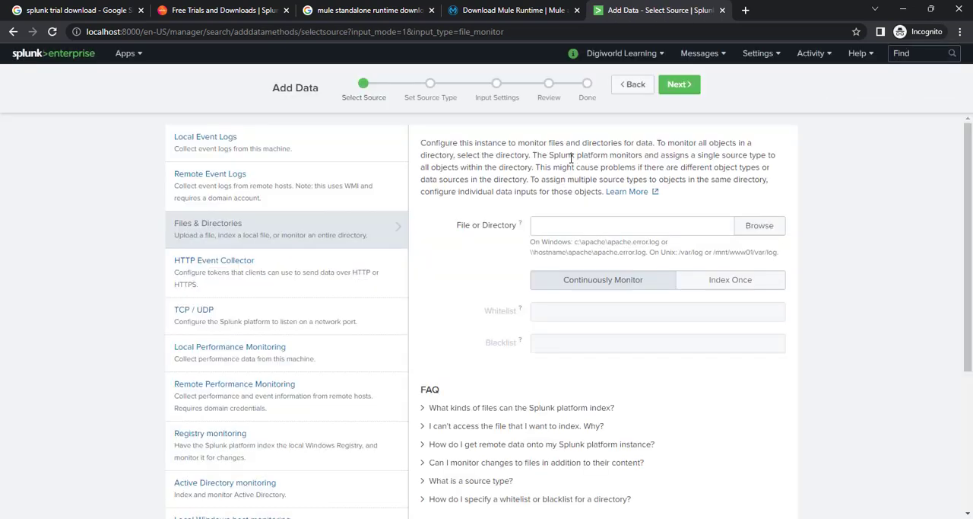
click(570, 227)
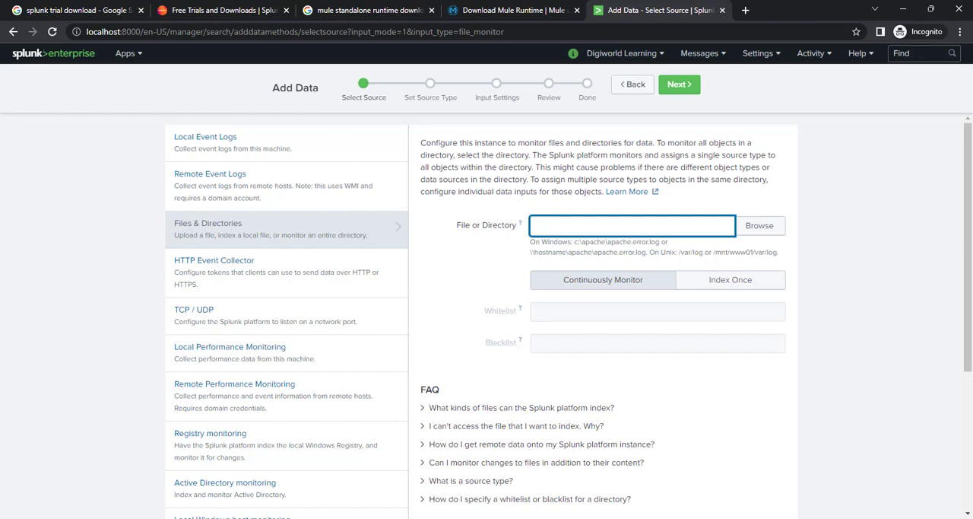
click(323, 473)
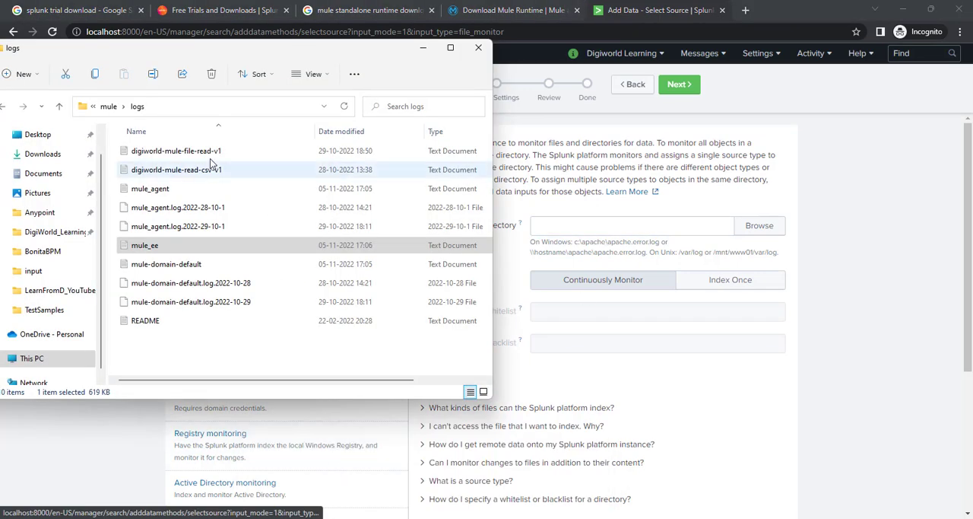
click(197, 107)
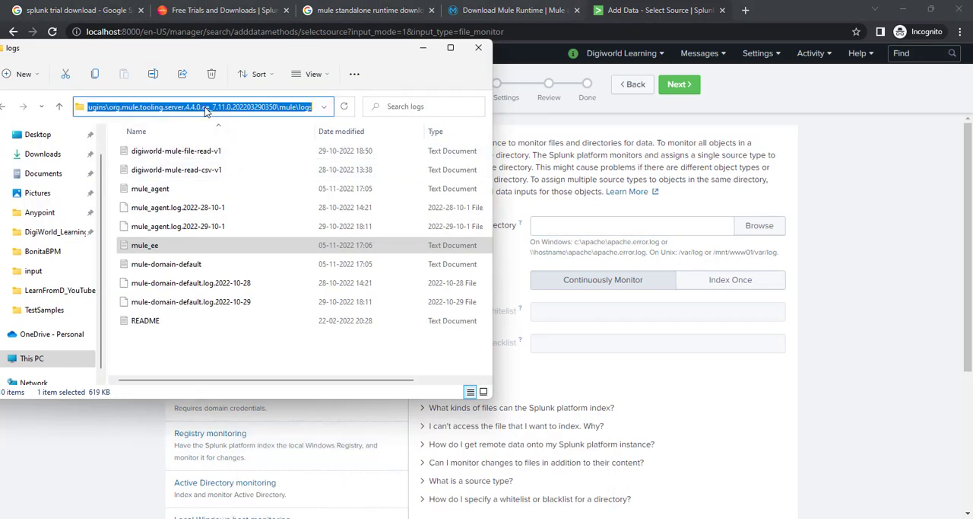
right_click(236, 105)
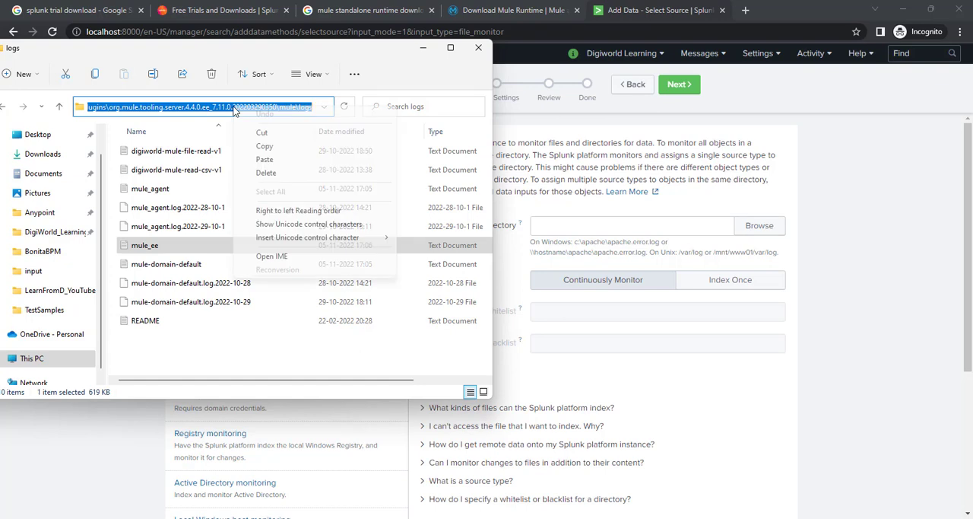
click(274, 146)
click(629, 223)
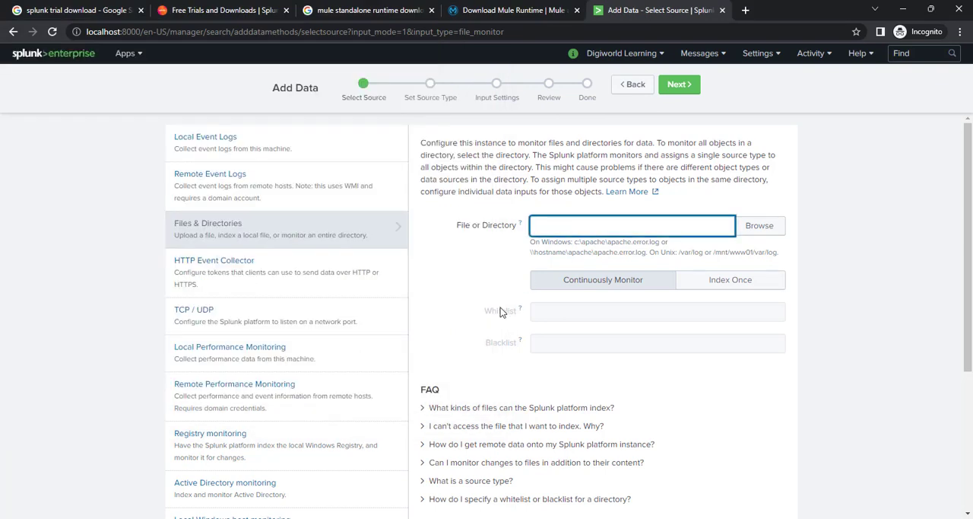
key(ctrl+v)
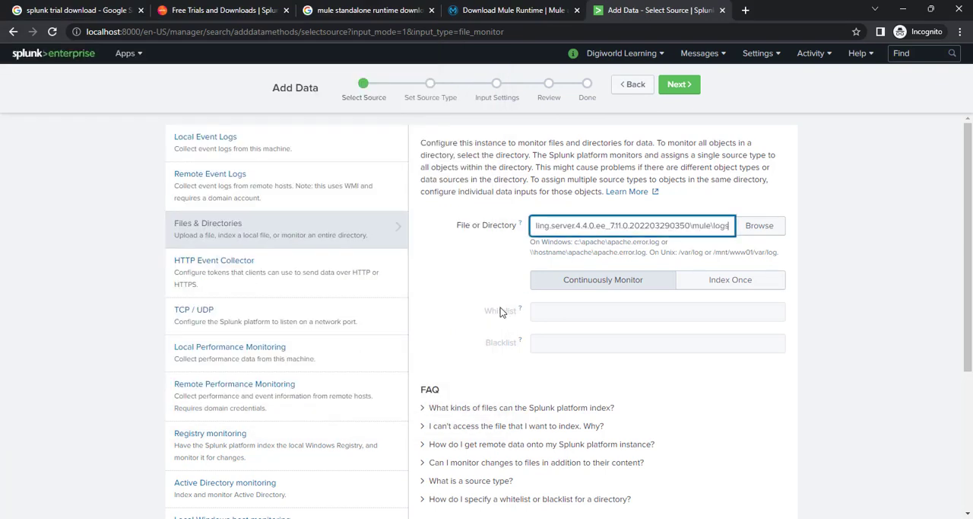
click(787, 202)
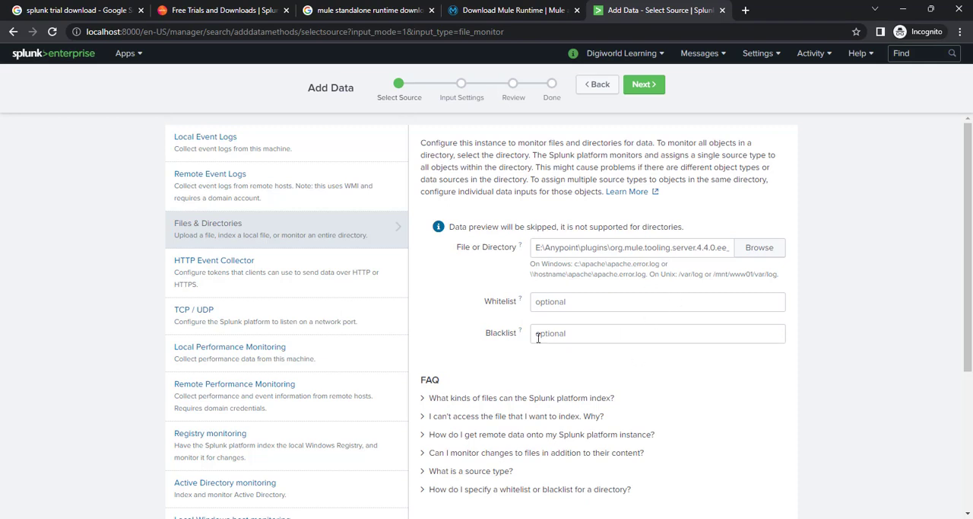
Step: Leave the whitelist and blacklist empty and continue to the Input Settings stage
scroll(628, 371, down, 1)
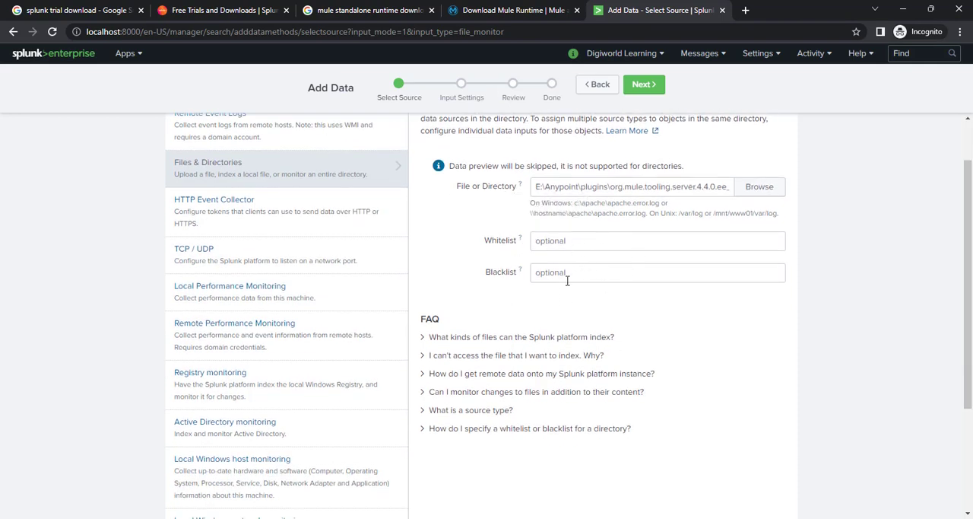
scroll(667, 356, down, 3)
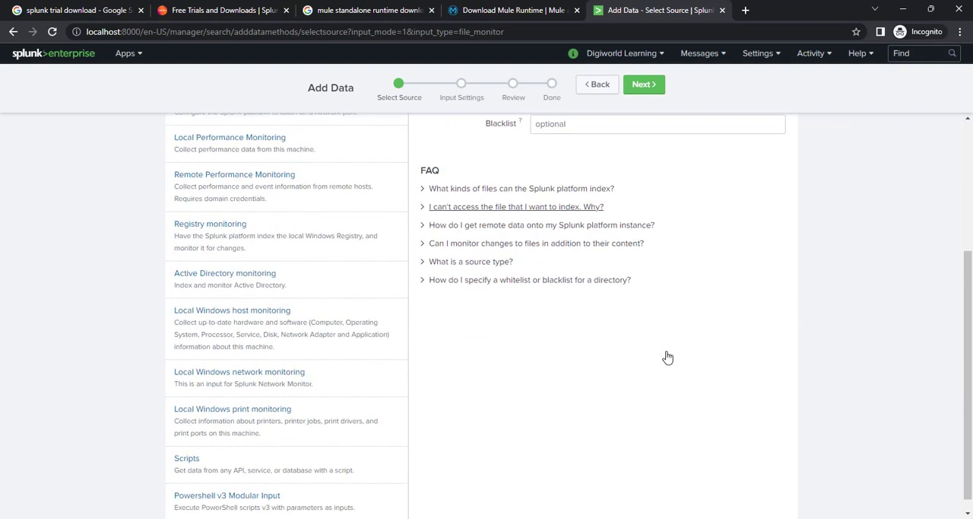
scroll(667, 355, up, 4)
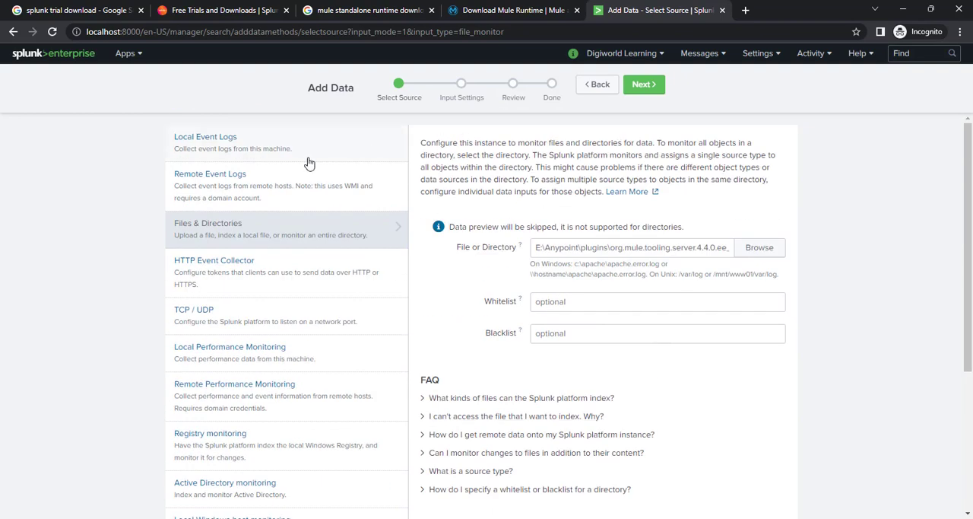
click(642, 86)
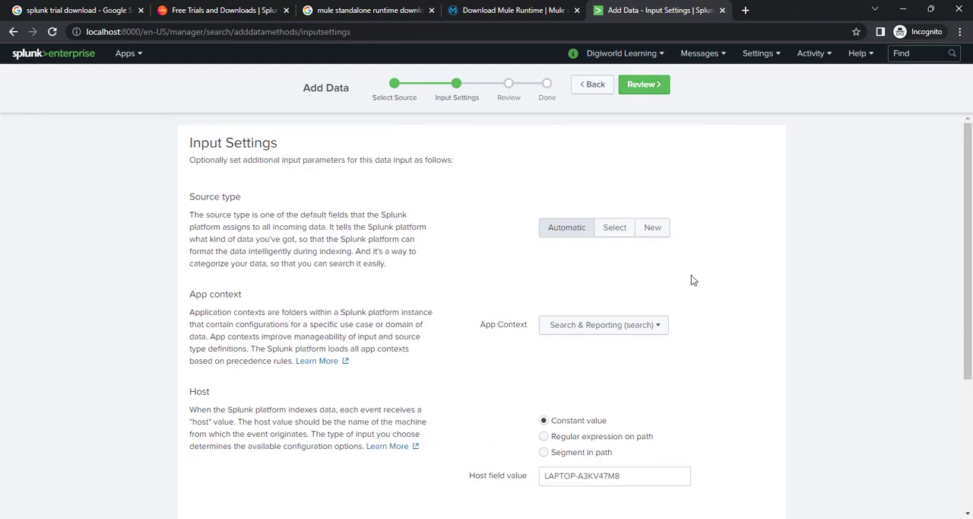
Step: Examine the source type, app context, constant host value and index options in the input settings
scroll(695, 273, down, 1)
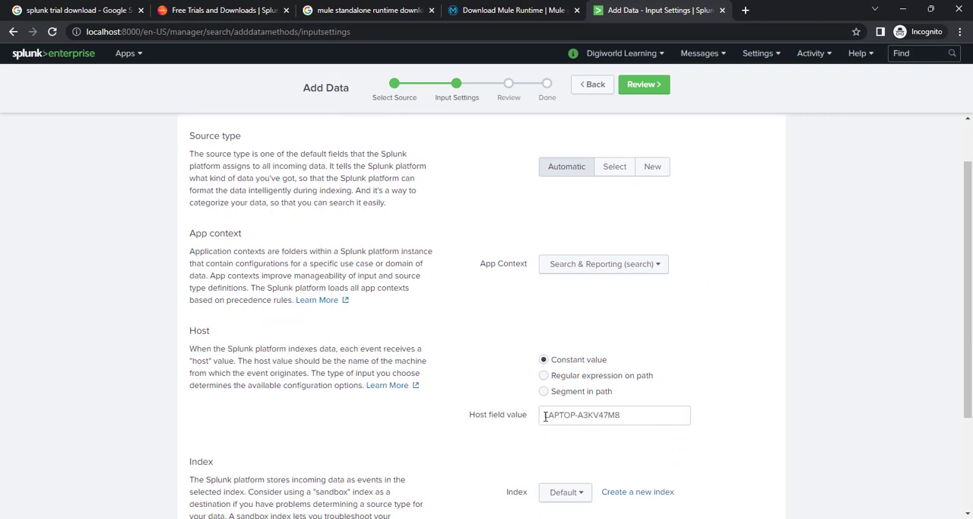
drag(546, 416, 626, 415)
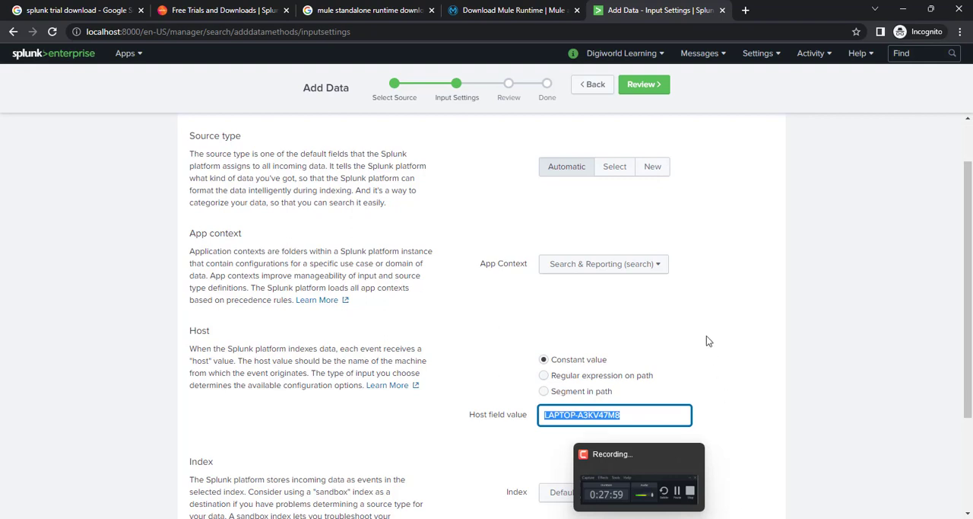
scroll(724, 302, down, 2)
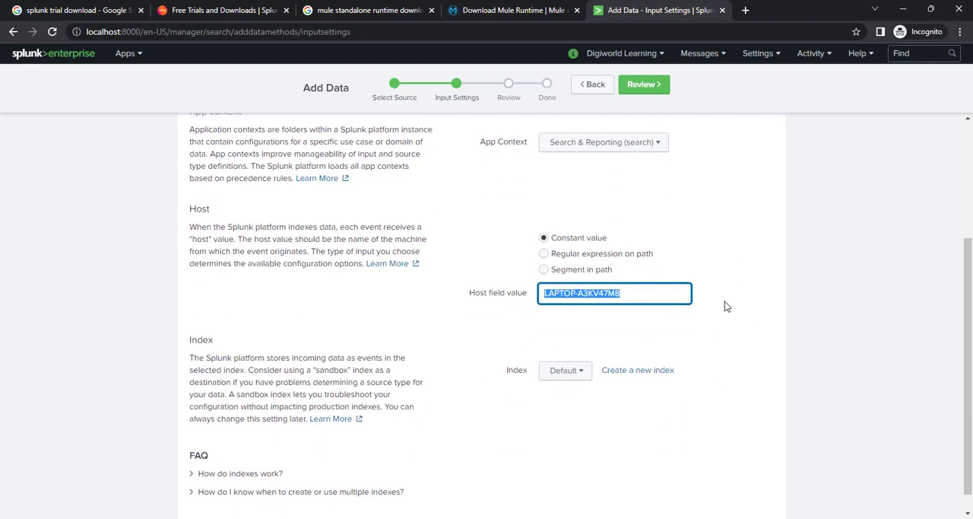
click(627, 295)
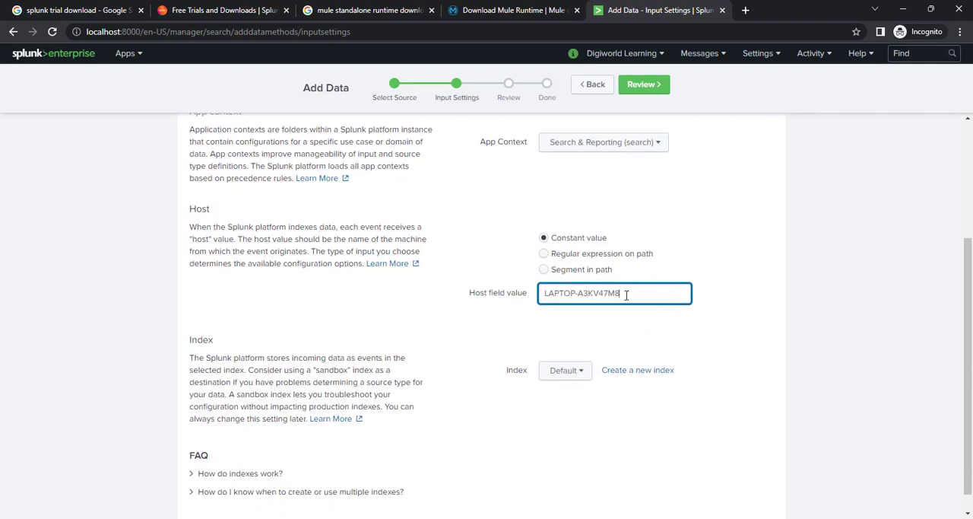
drag(617, 294, 524, 300)
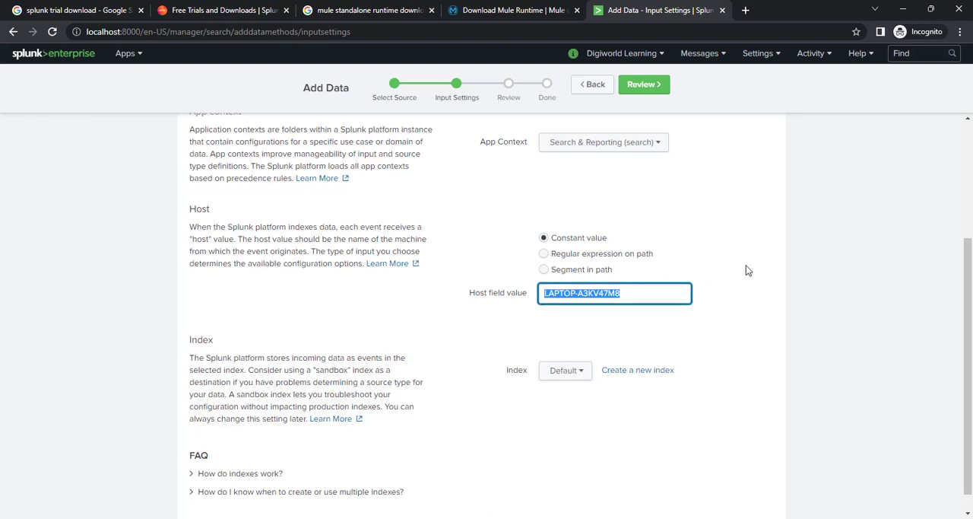
scroll(741, 239, up, 2)
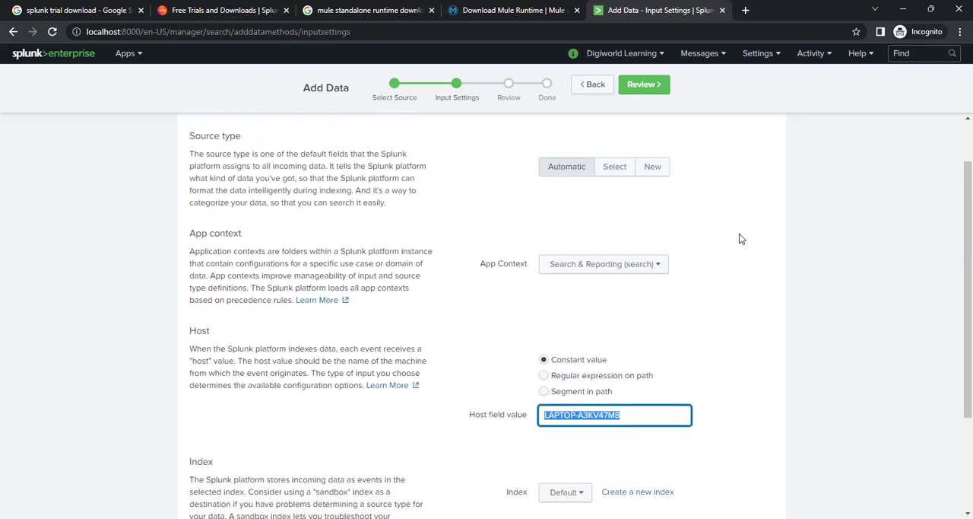
click(643, 416)
drag(643, 417, 533, 420)
scroll(716, 370, down, 2)
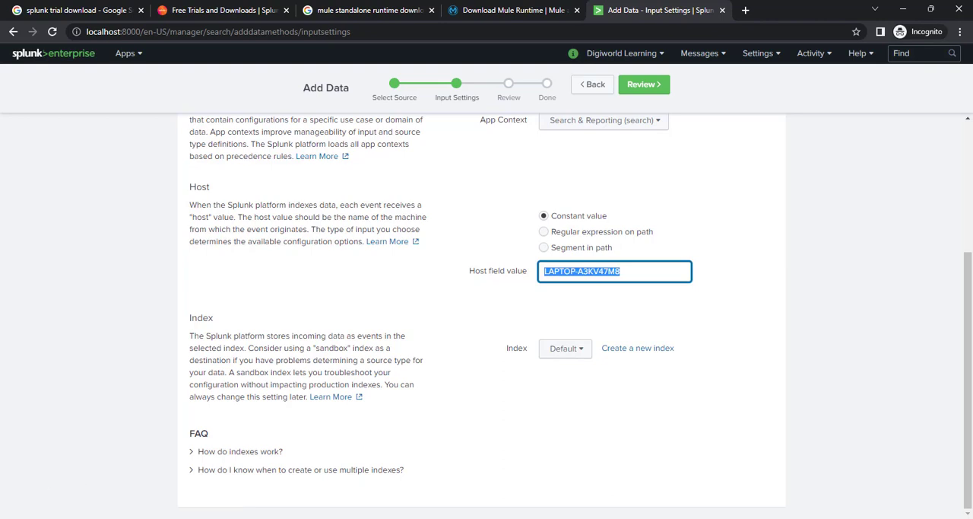
key(alt+Tab)
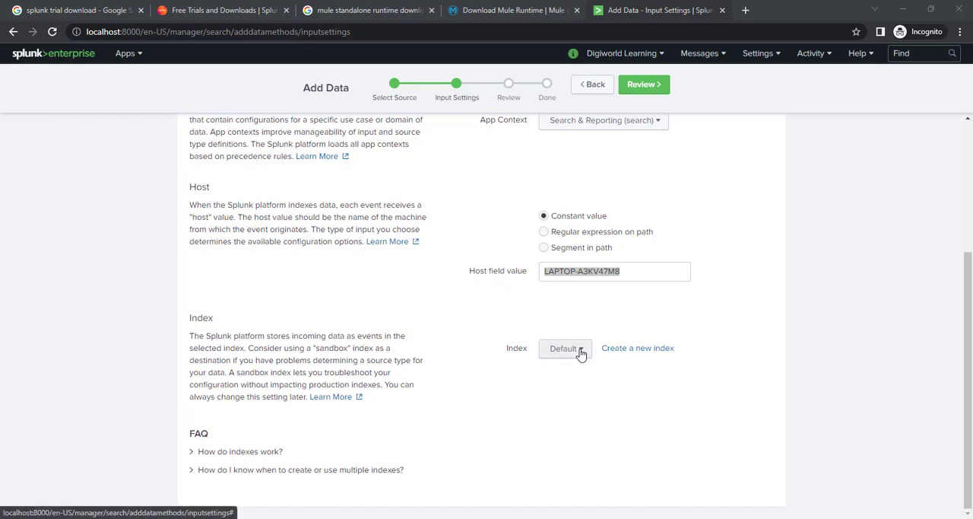
Step: Create a new events index named mulesoft for this data input, leaving the other index settings at their defaults
click(643, 350)
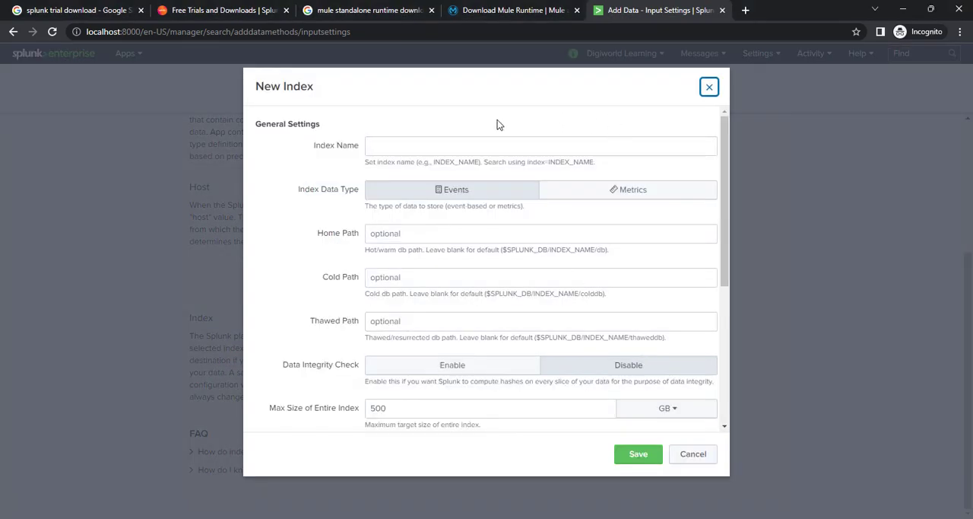
click(457, 149)
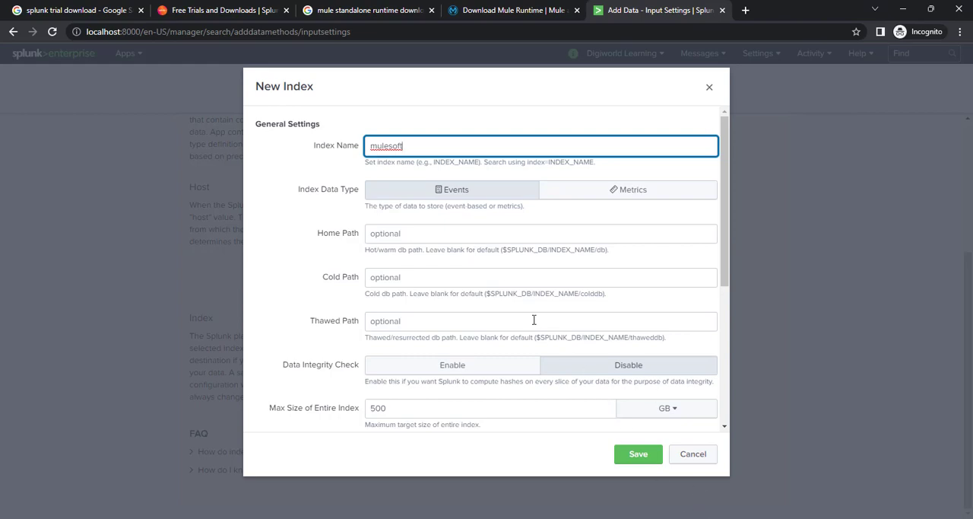
drag(724, 235, 731, 399)
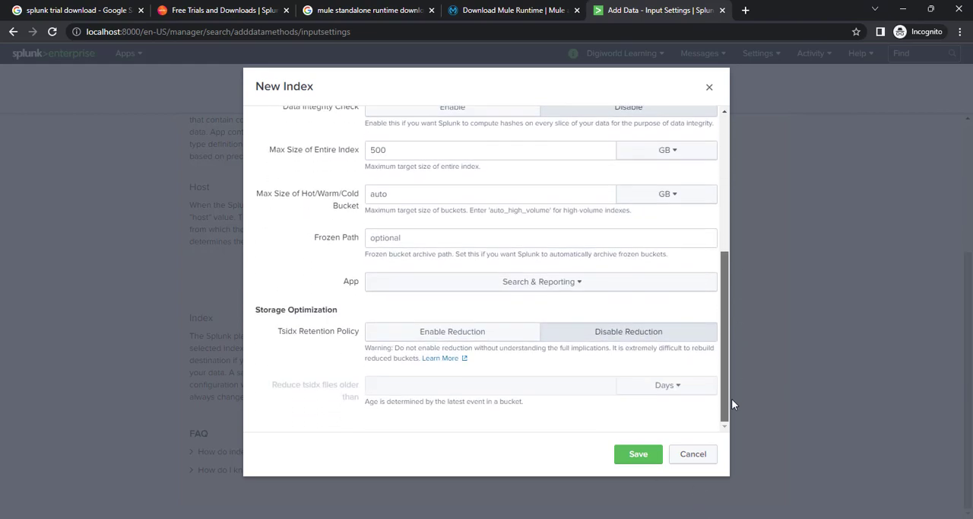
click(639, 455)
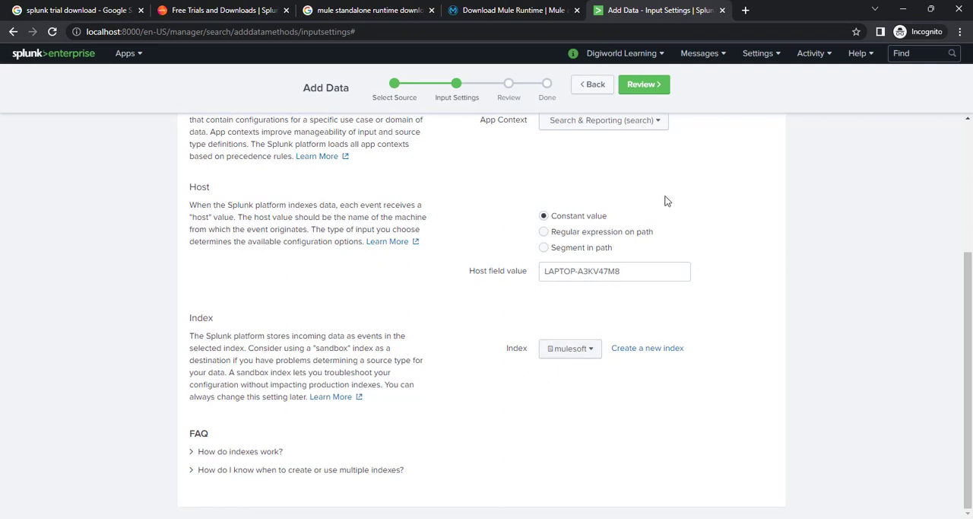
Step: Check the input settings with the mulesoft index selected and continue to the Review stage
scroll(692, 213, up, 3)
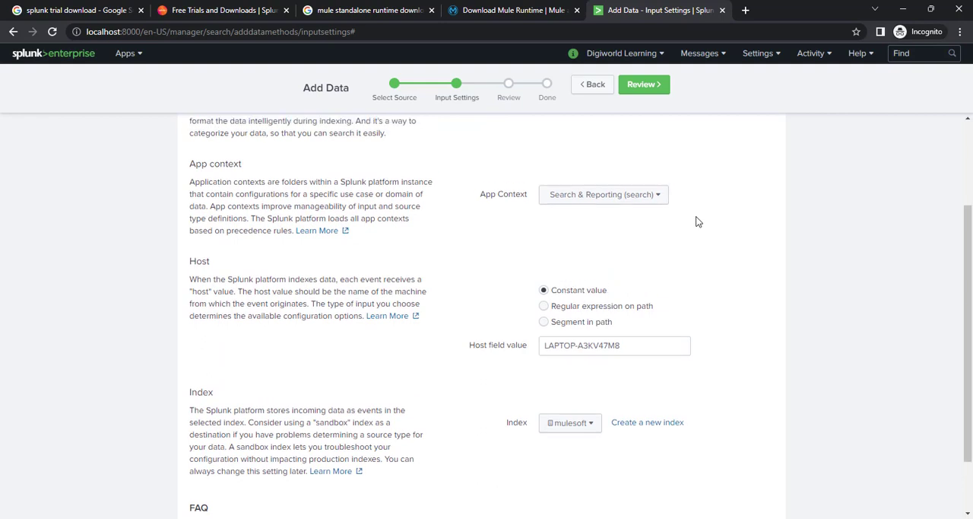
scroll(696, 221, down, 3)
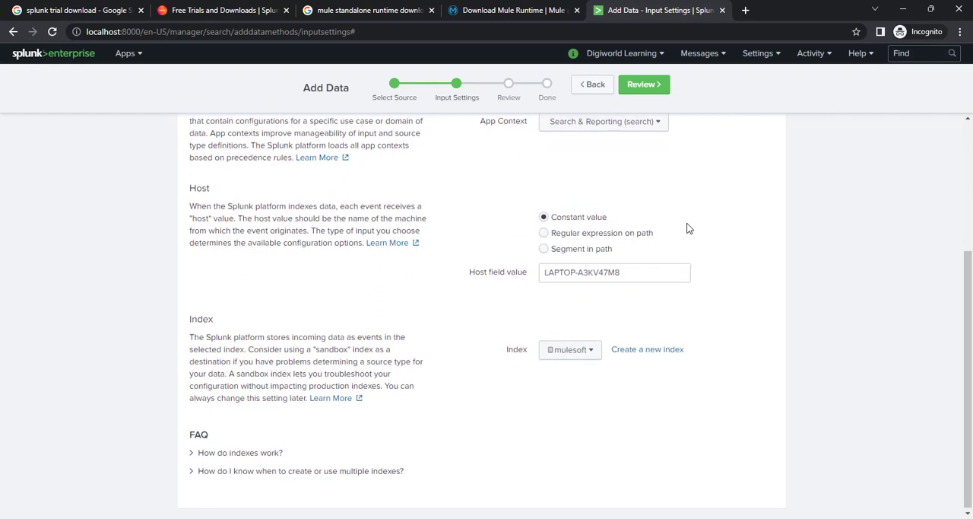
scroll(684, 217, up, 3)
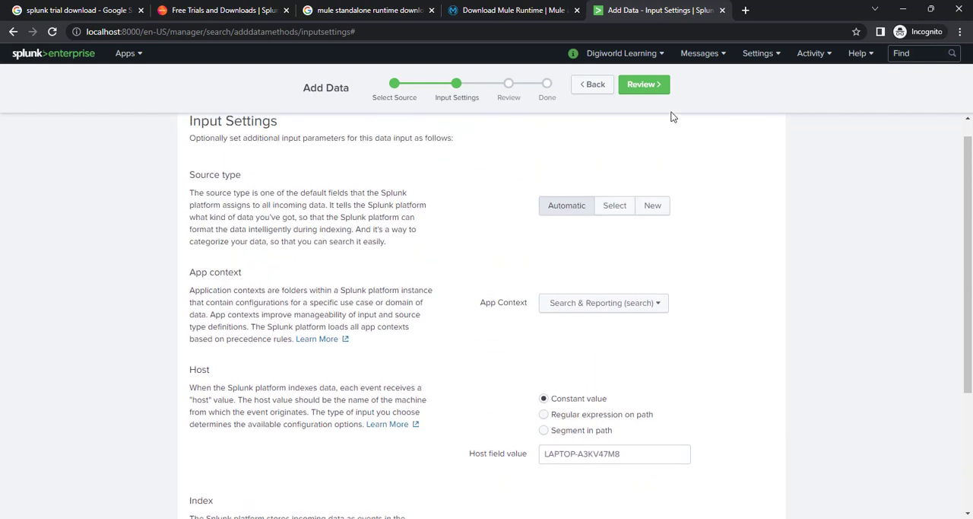
click(641, 86)
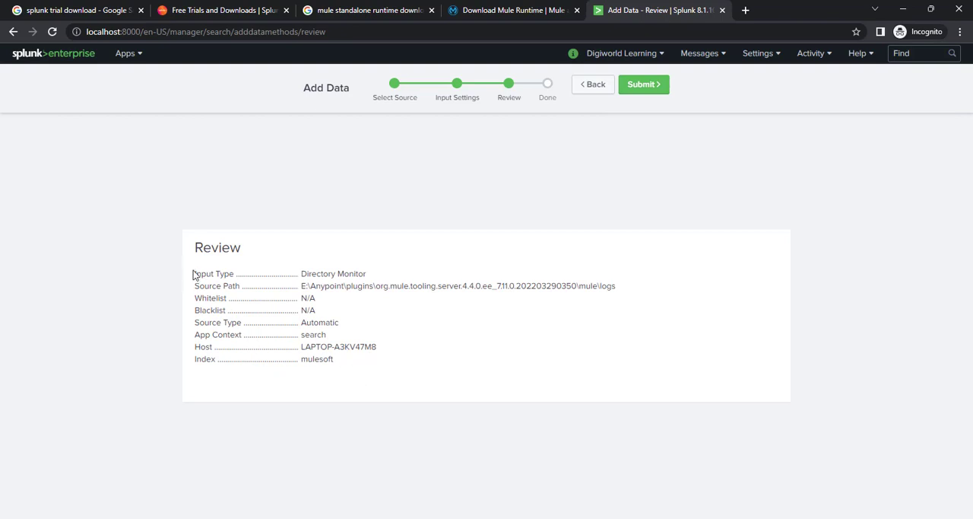
Step: Check the input's review summary, including the app context and source path, and submit the data input
drag(196, 275, 339, 358)
click(363, 340)
drag(195, 335, 336, 341)
drag(301, 286, 615, 286)
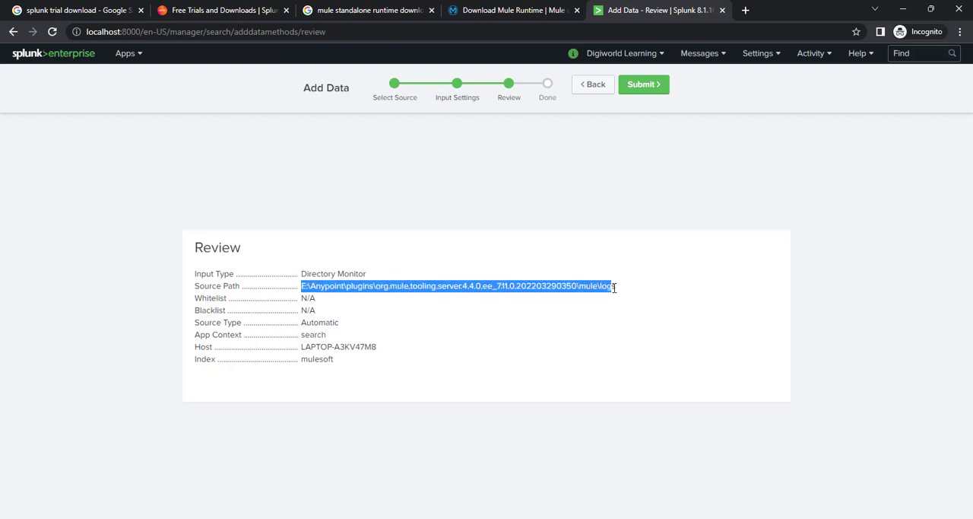
click(644, 89)
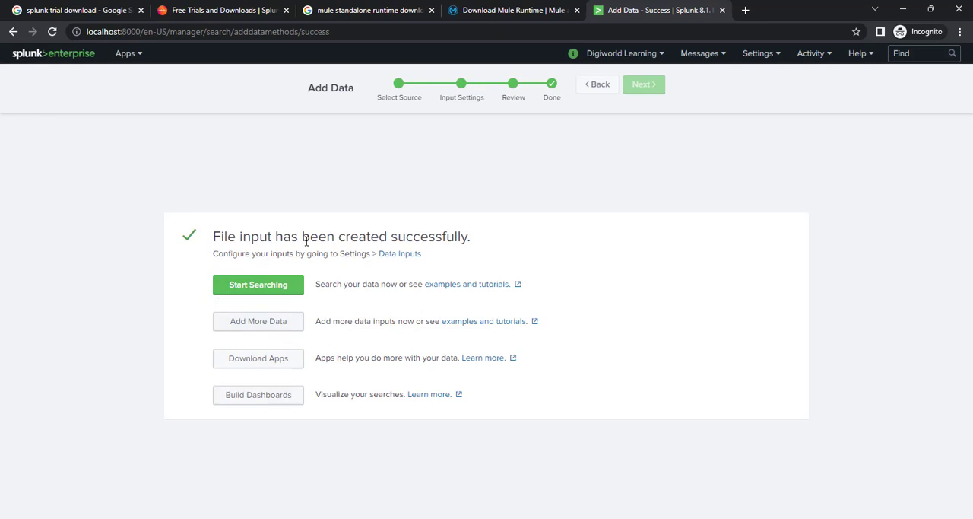
Step: Start searching the newly added data and look through the indexed Mule log events
click(257, 285)
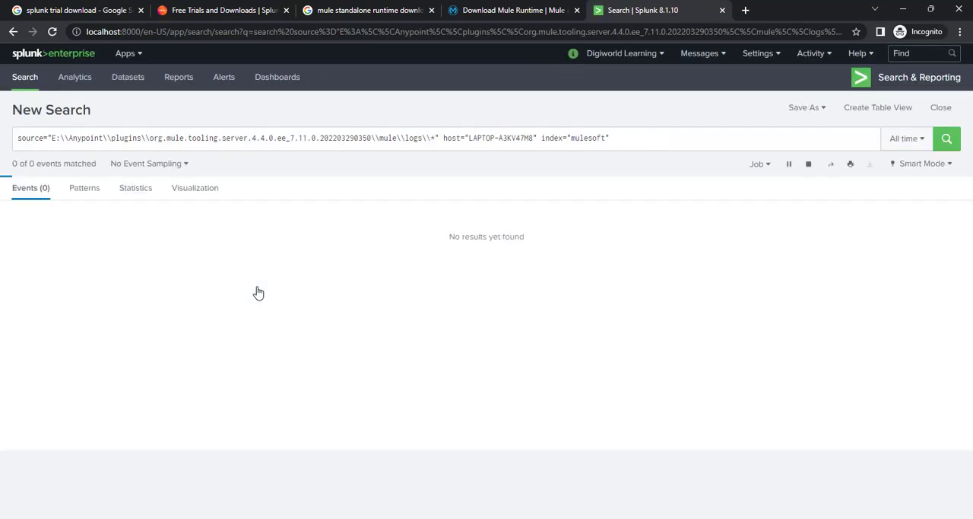
scroll(452, 384, down, 3)
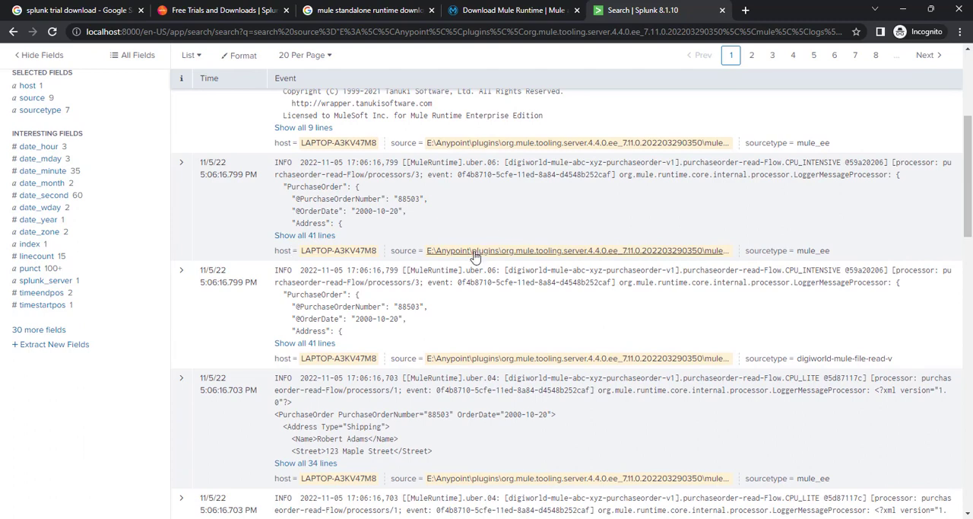
scroll(474, 254, up, 2)
scroll(474, 256, up, 1)
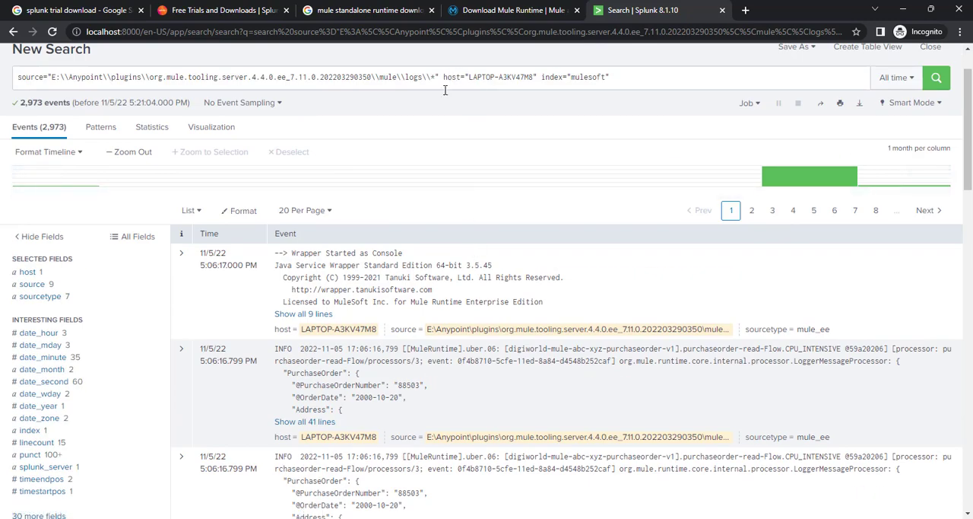
Step: Remove the source path filter from the search query, keeping only the host and index="mulesoft" terms
drag(443, 78, 17, 79)
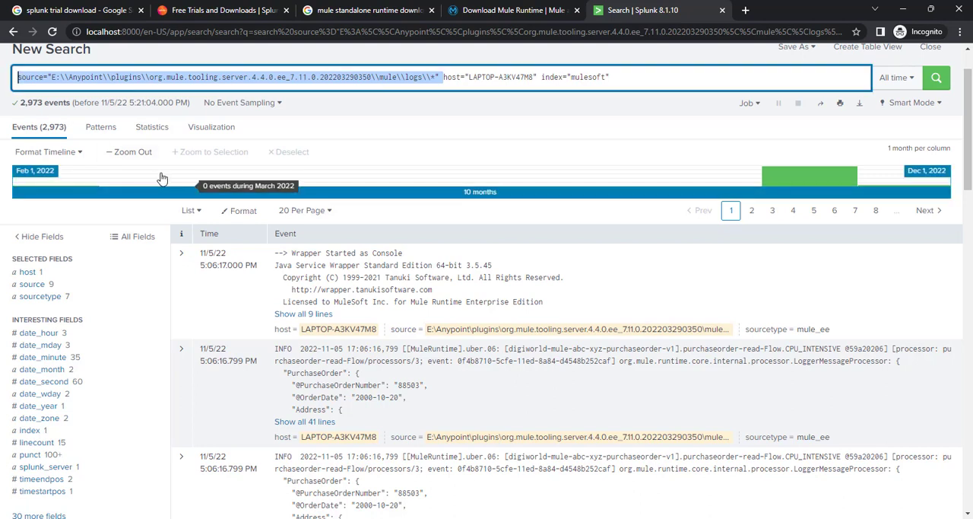
key(BackSpace)
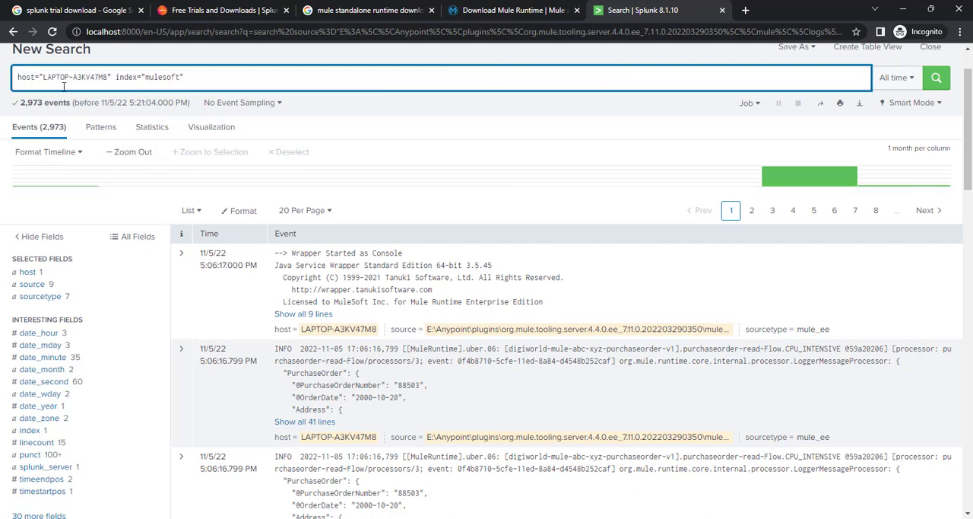
click(44, 77)
drag(44, 76, 109, 78)
drag(42, 77, 108, 76)
double_click(60, 77)
click(102, 77)
drag(108, 77, 42, 77)
click(202, 79)
Step: Copy the application name from a log event and run the search with "*digiworld-mule-abc-xyz-purchaseorder-v1*" added to the query
scroll(403, 312, down, 1)
scroll(401, 310, down, 1)
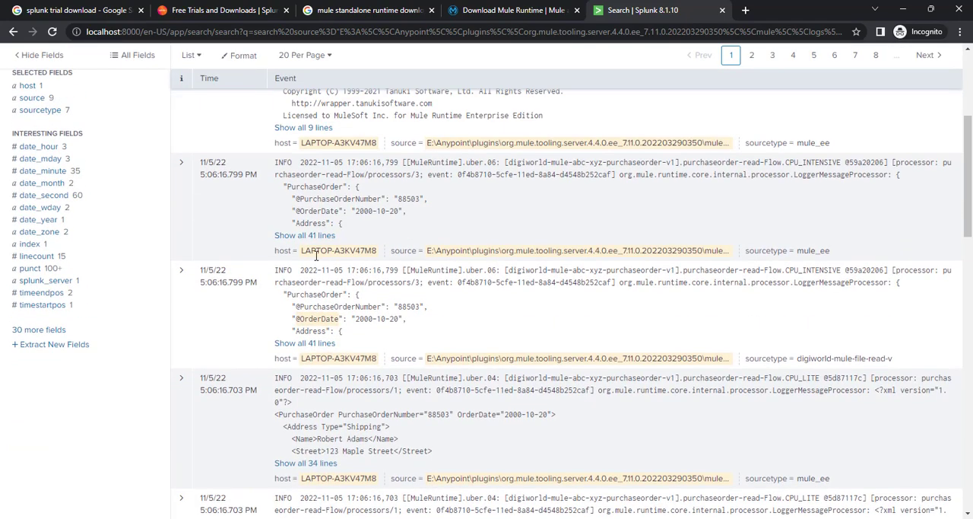
scroll(316, 261, down, 1)
drag(507, 162, 676, 161)
key(ctrl+c)
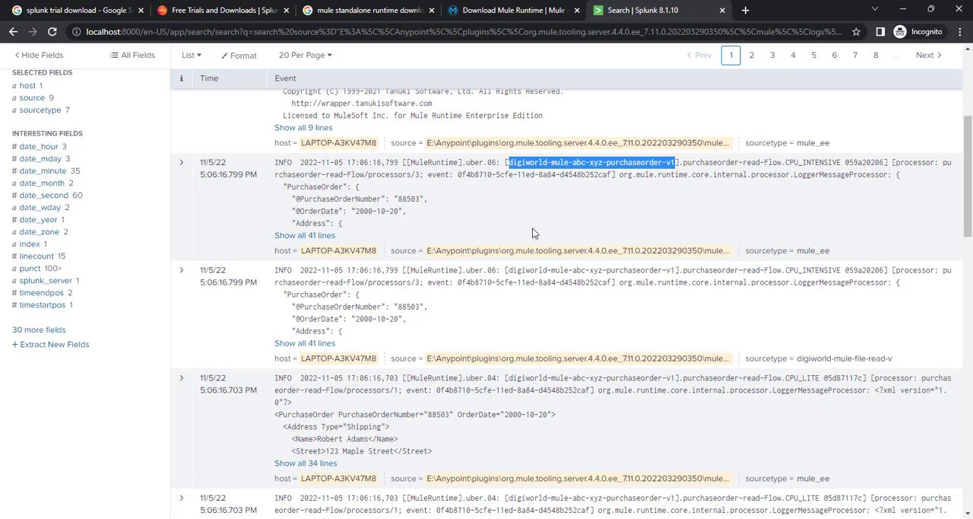
scroll(524, 229, up, 3)
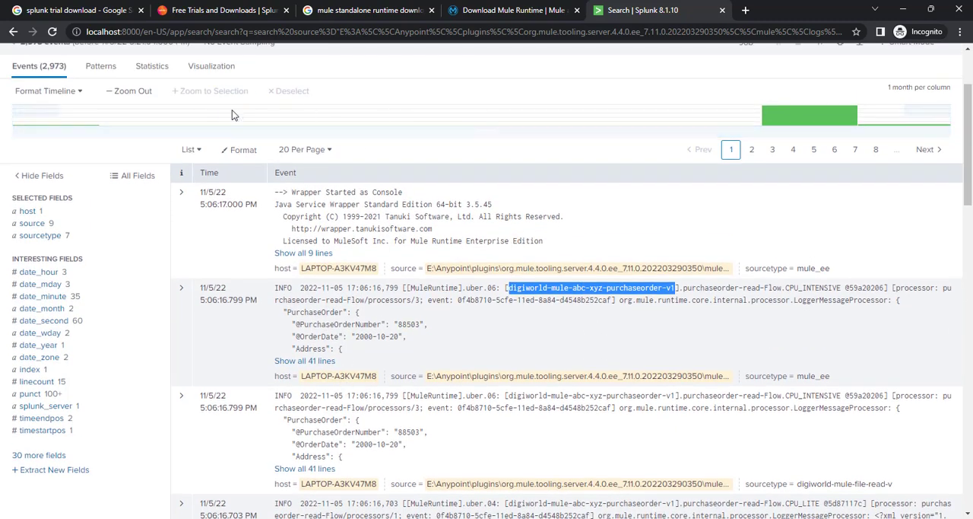
scroll(205, 99, up, 1)
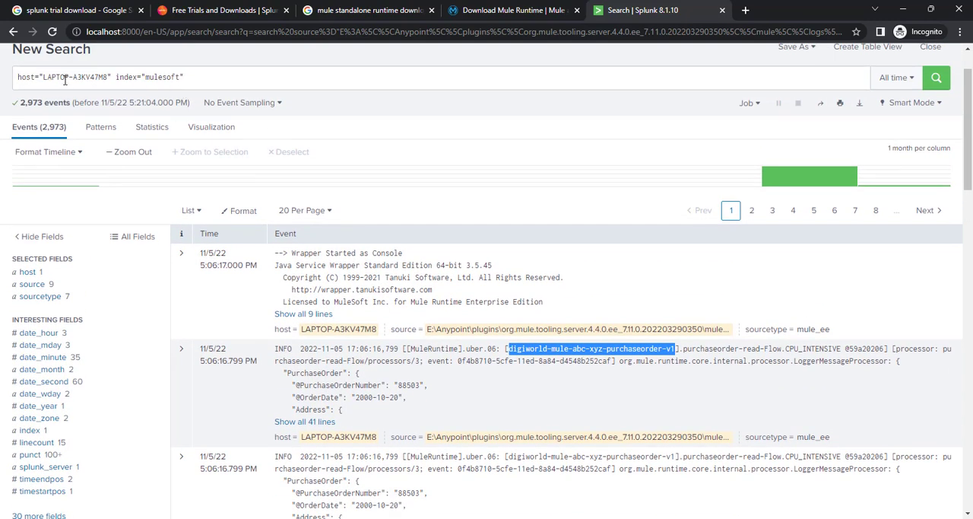
click(199, 80)
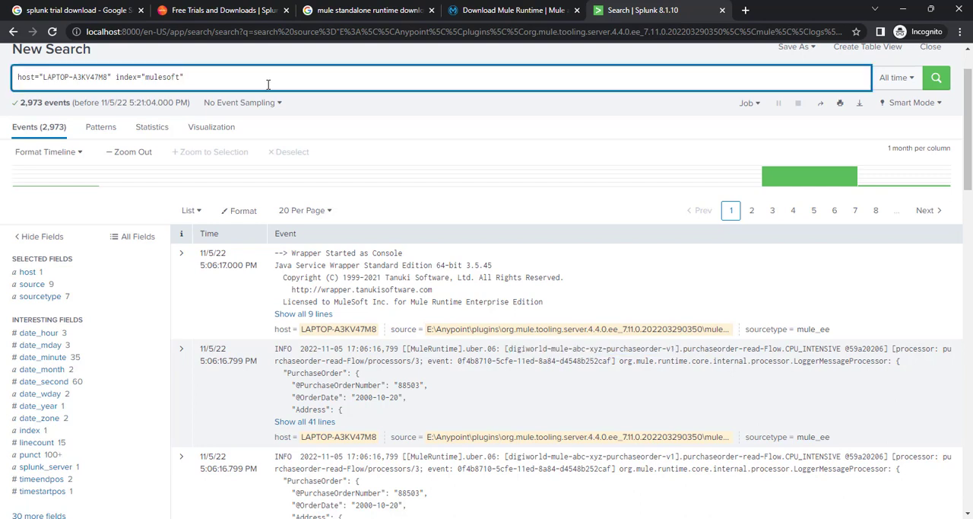
text("*)
key(ctrl+v)
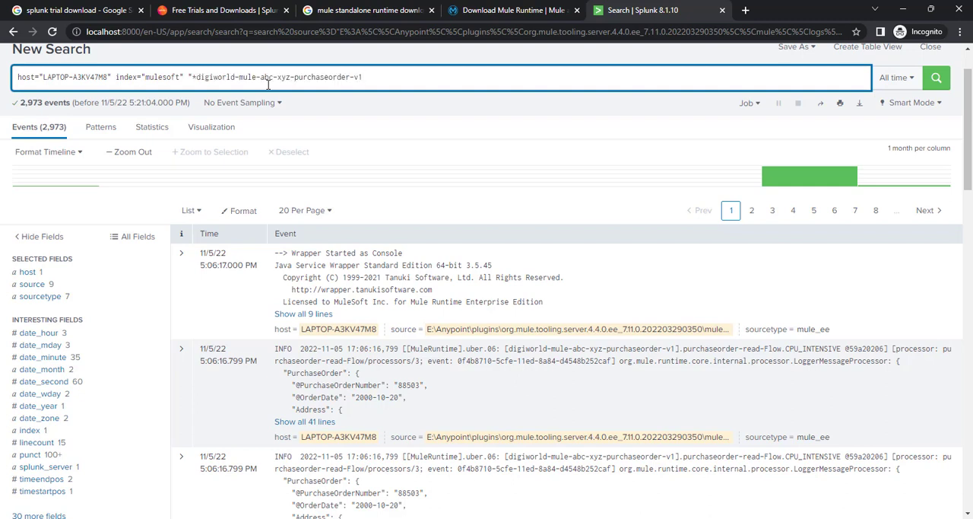
text(*)
key(Return)
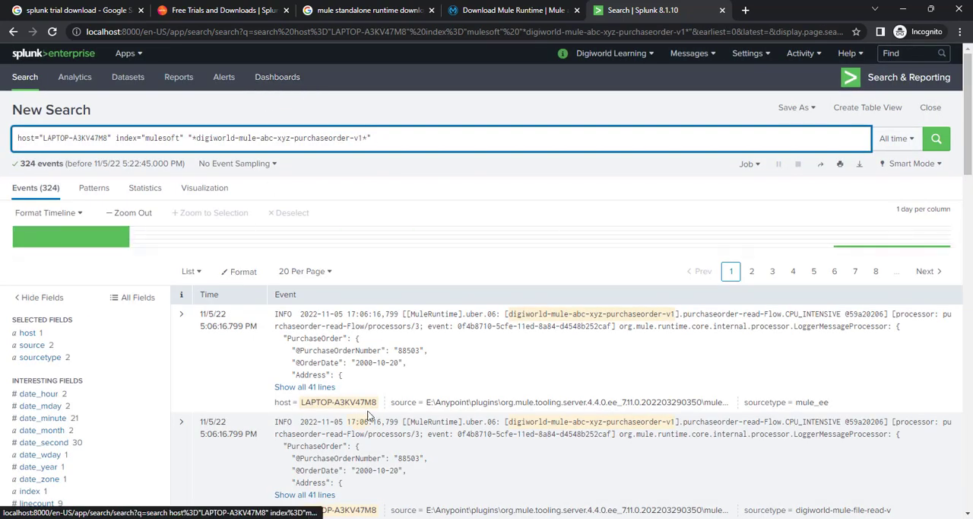
Step: Copy the first result's event ID and add "*0f4b8710-5cfe-11ed-8a84-d4548b252caf*" to the search query
scroll(406, 335, down, 1)
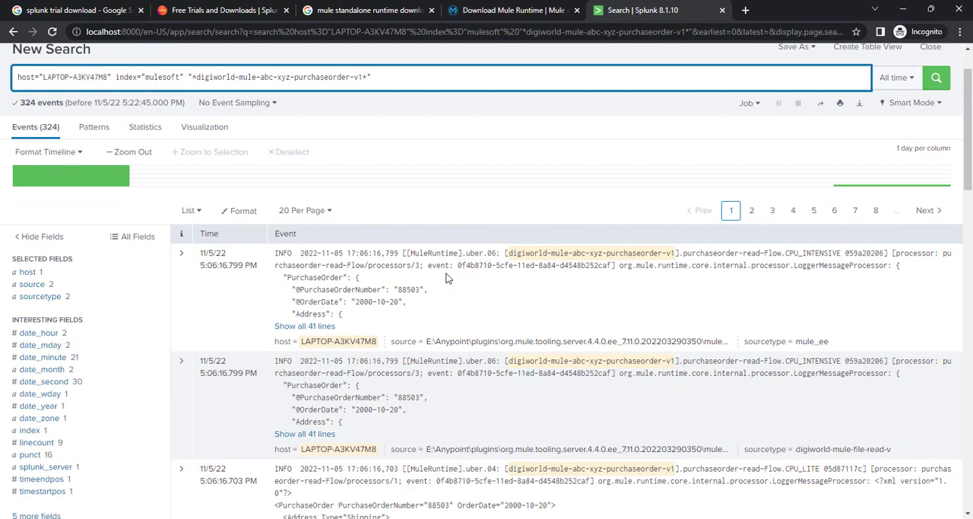
scroll(447, 279, down, 1)
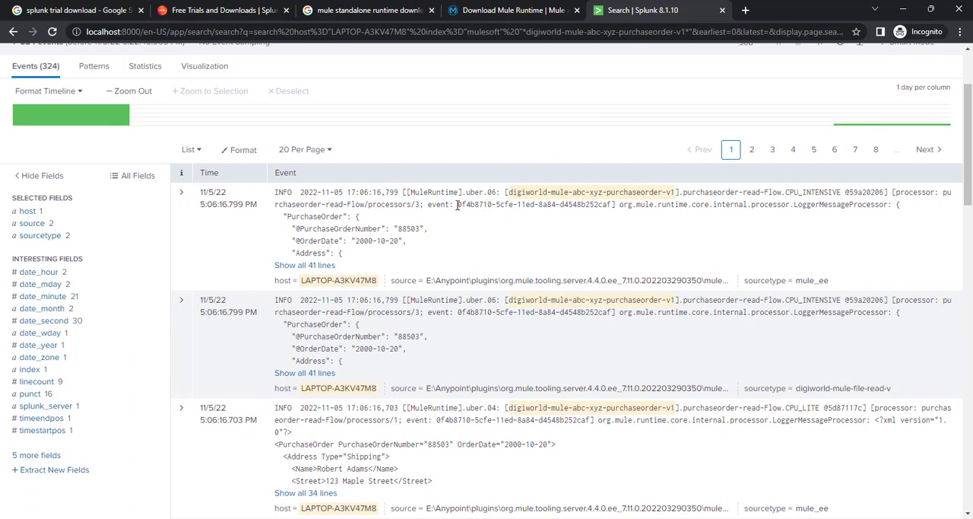
drag(457, 204, 613, 204)
key(ctrl+c)
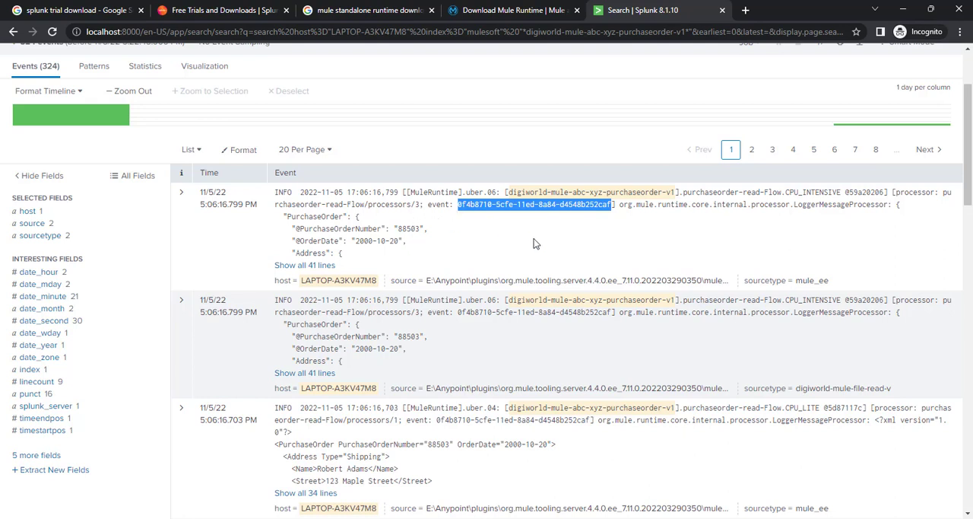
scroll(590, 230, up, 1)
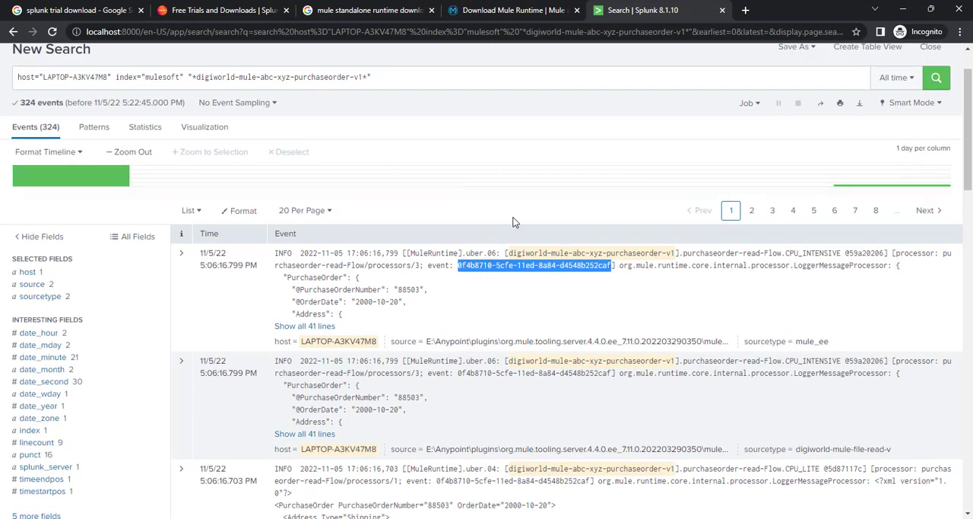
click(399, 79)
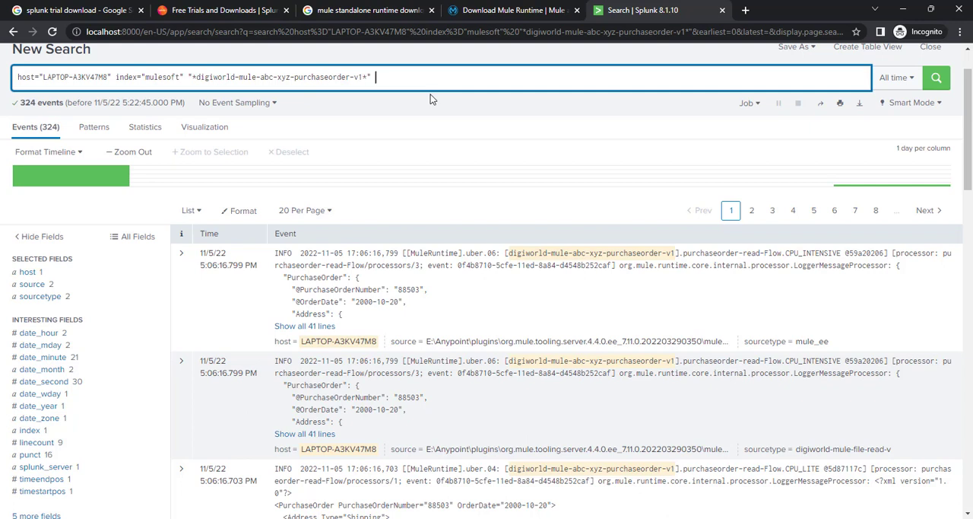
text("*)
key(ctrl+v)
text(*)
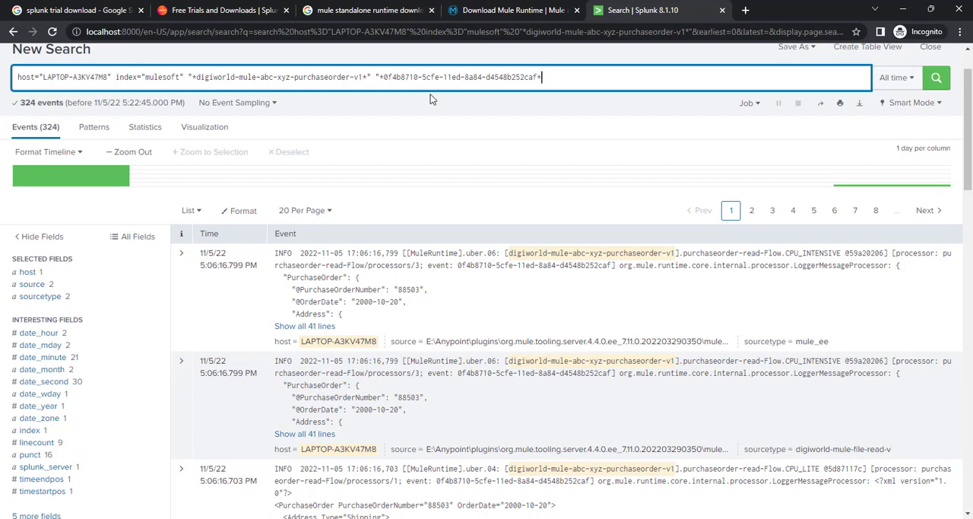
text(")
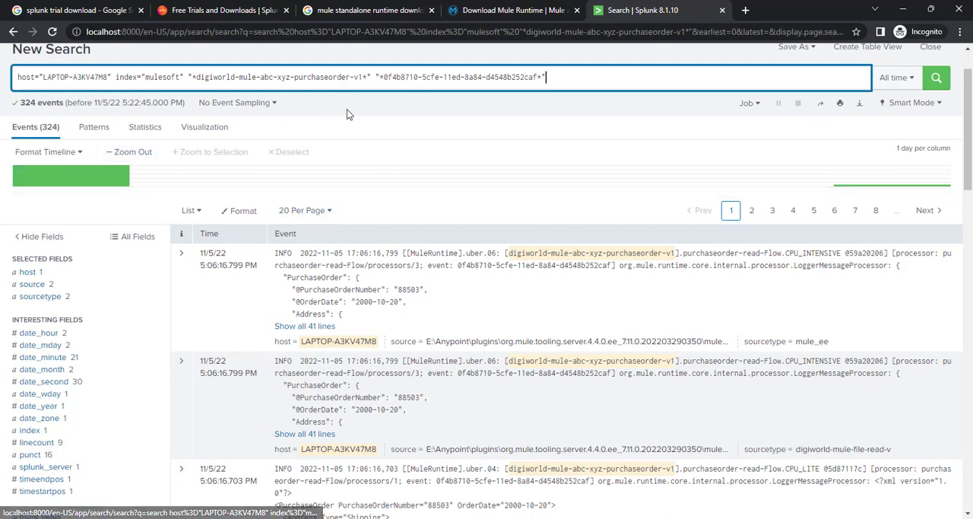
Step: Check the available time range presets, keep All time, and run the search for the application name and event ID
drag(371, 80, 10, 76)
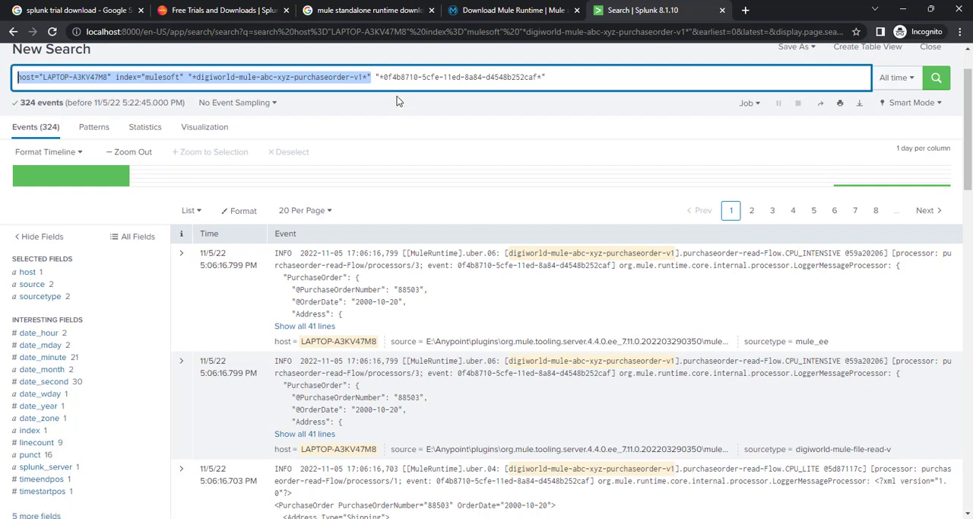
click(912, 79)
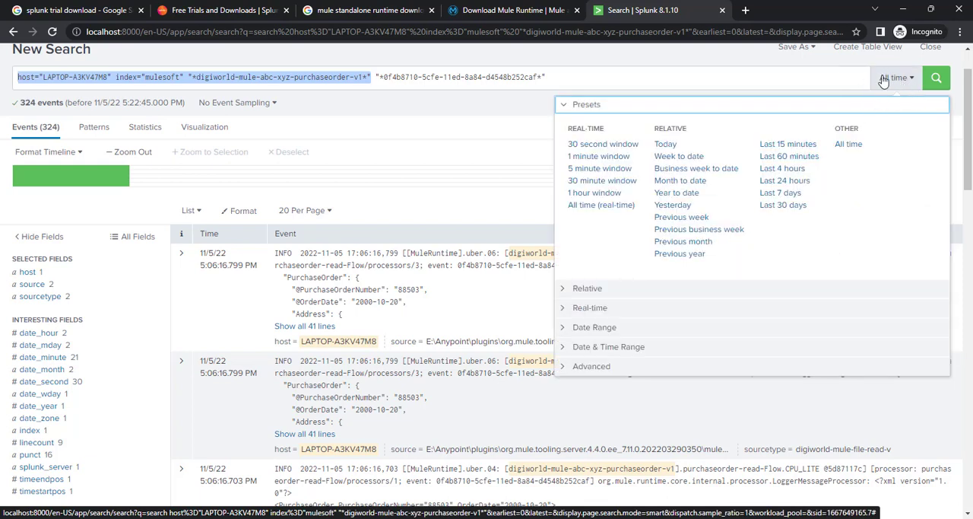
click(731, 60)
click(559, 80)
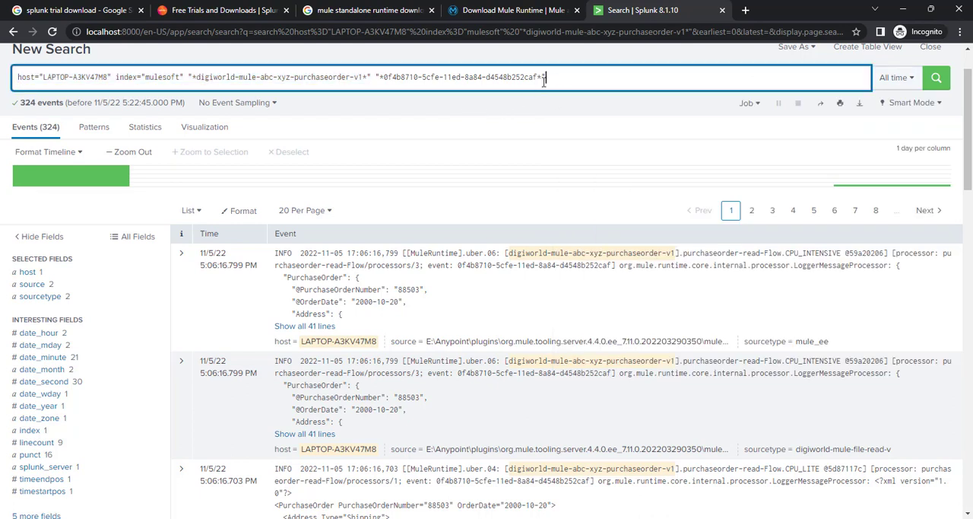
drag(384, 76, 537, 76)
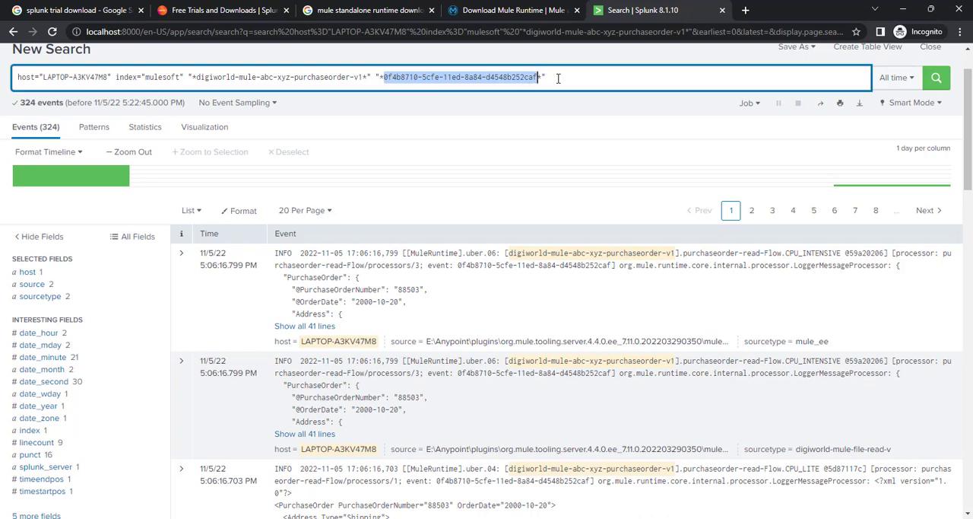
key(Return)
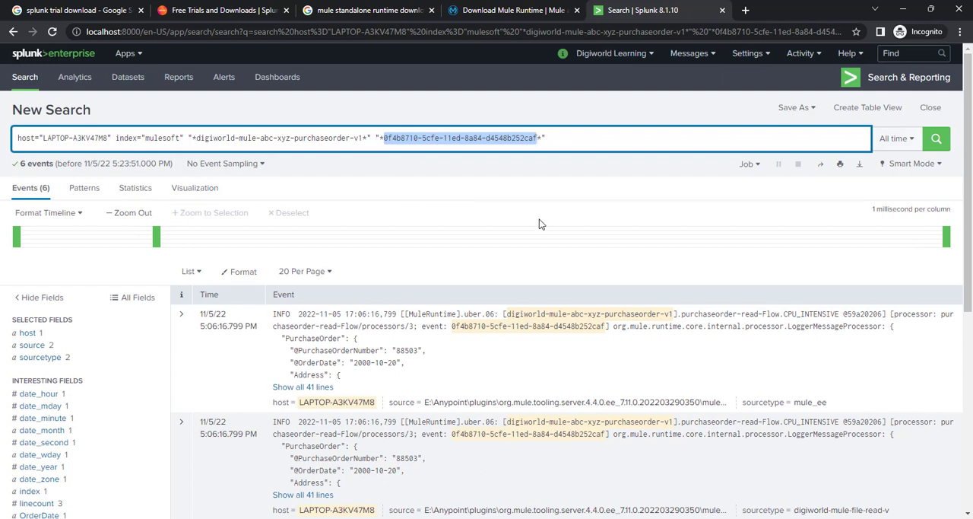
Step: Switch to Anypoint Studio and examine the console log of the purchase order flow to compare it with the search results
scroll(540, 243, down, 1)
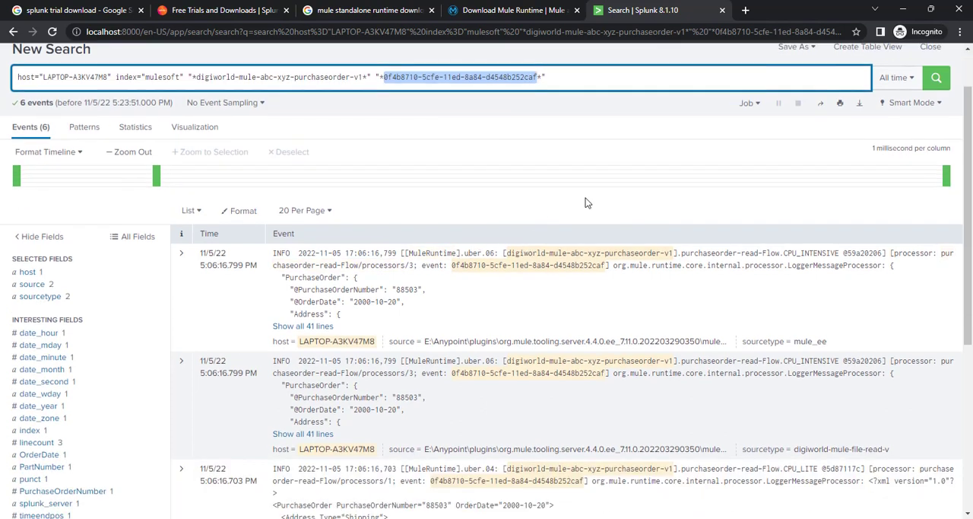
click(553, 111)
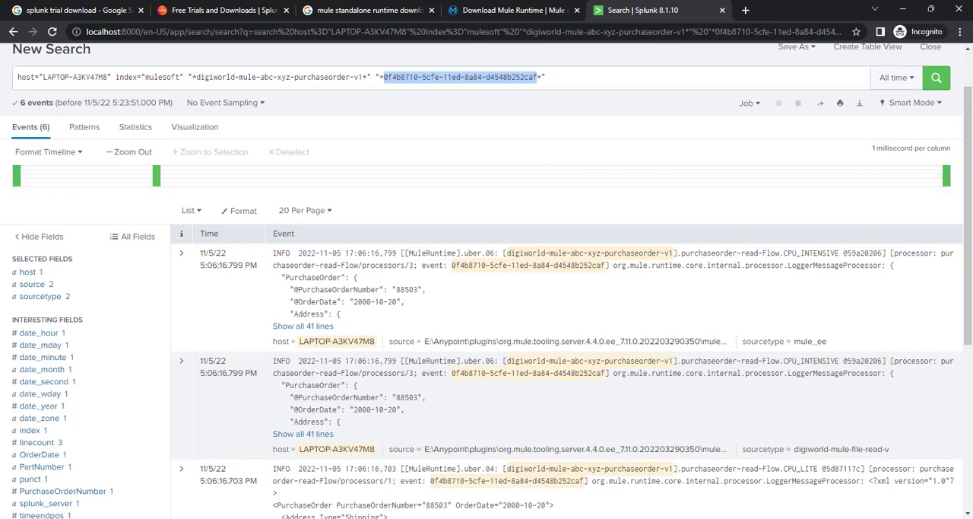
key(alt+Tab)
scroll(384, 372, down, 7)
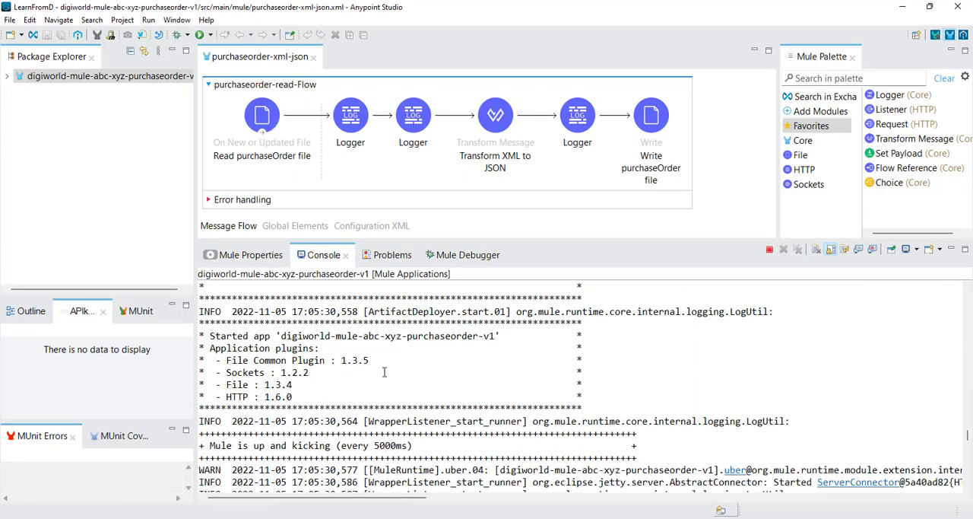
scroll(327, 344, down, 20)
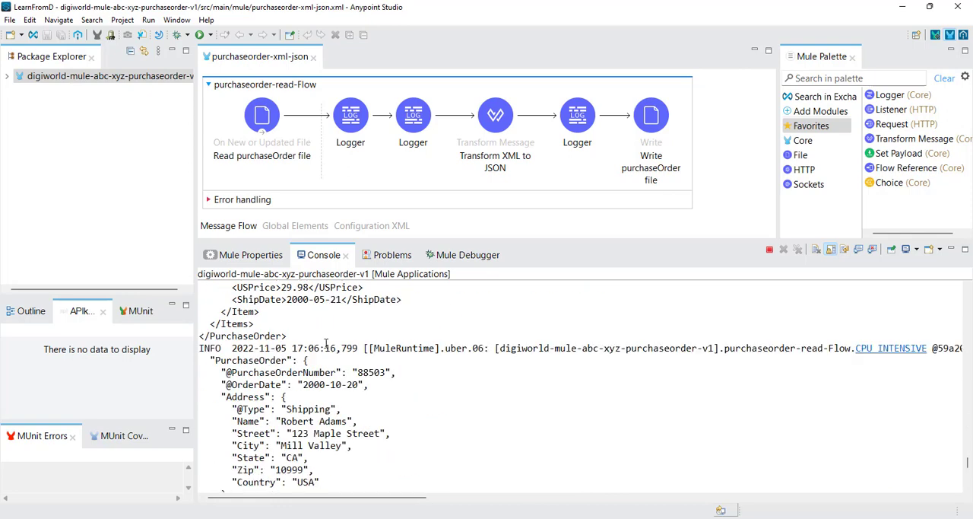
scroll(325, 344, down, 6)
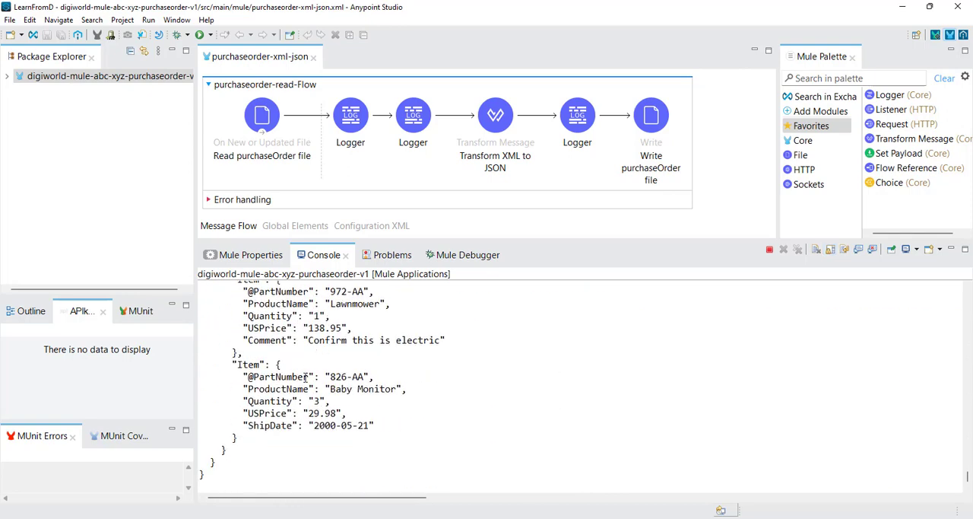
scroll(328, 362, up, 15)
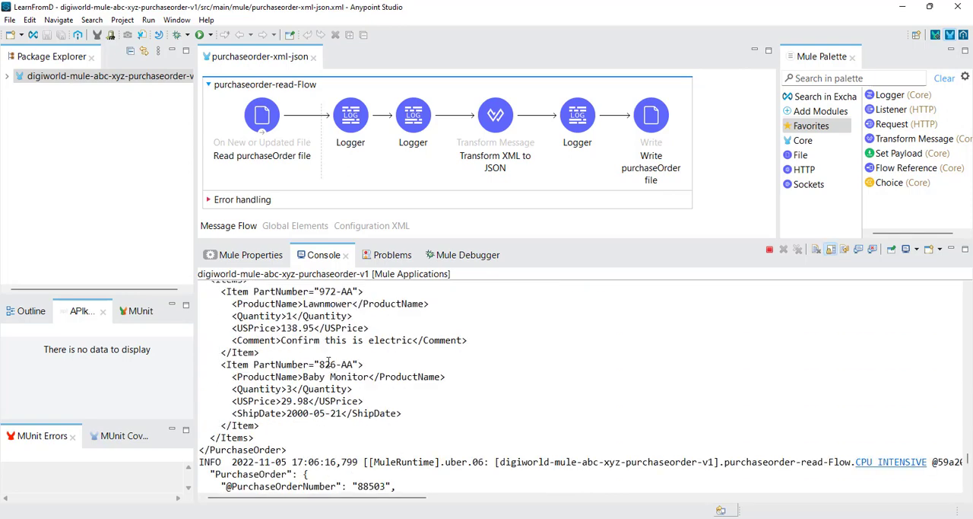
scroll(329, 362, up, 8)
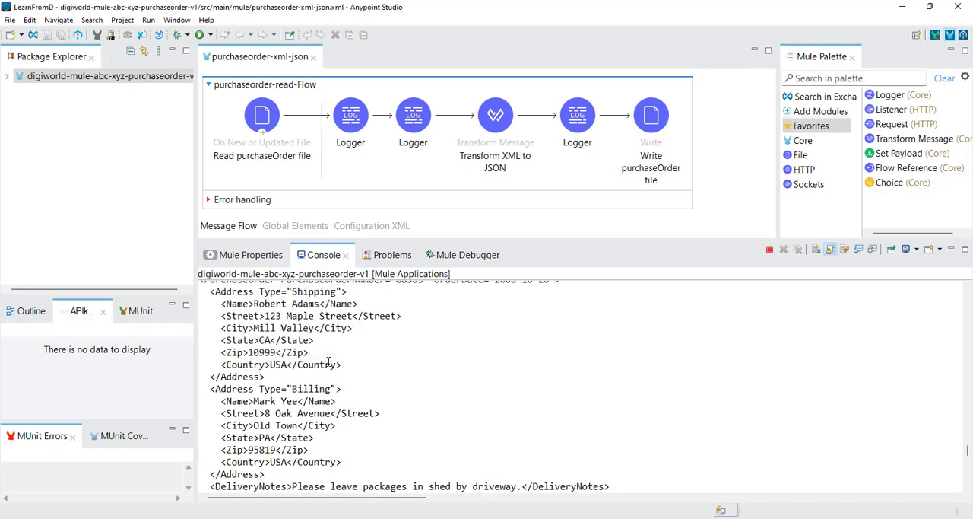
scroll(328, 362, up, 4)
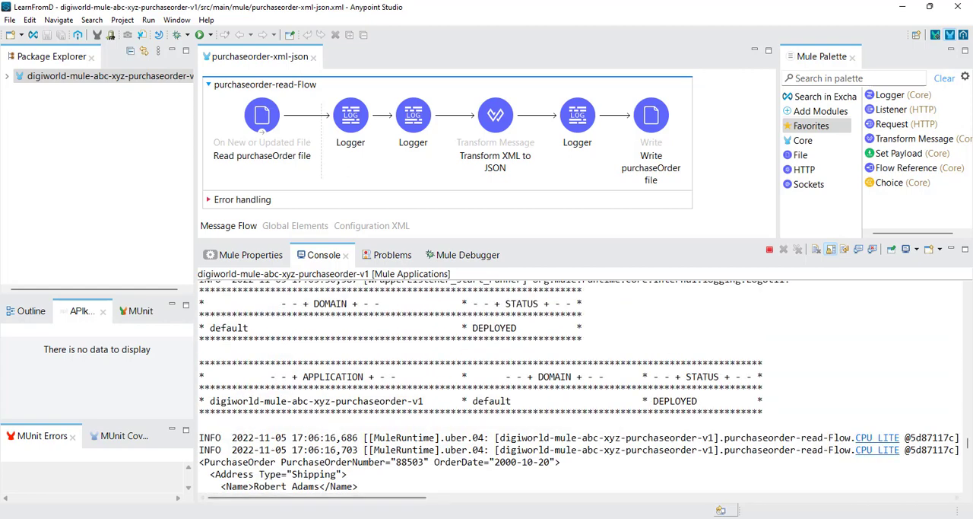
Step: Return to the Splunk search, recheck the query, expand the first event to all its lines and look through the matching events
click(481, 517)
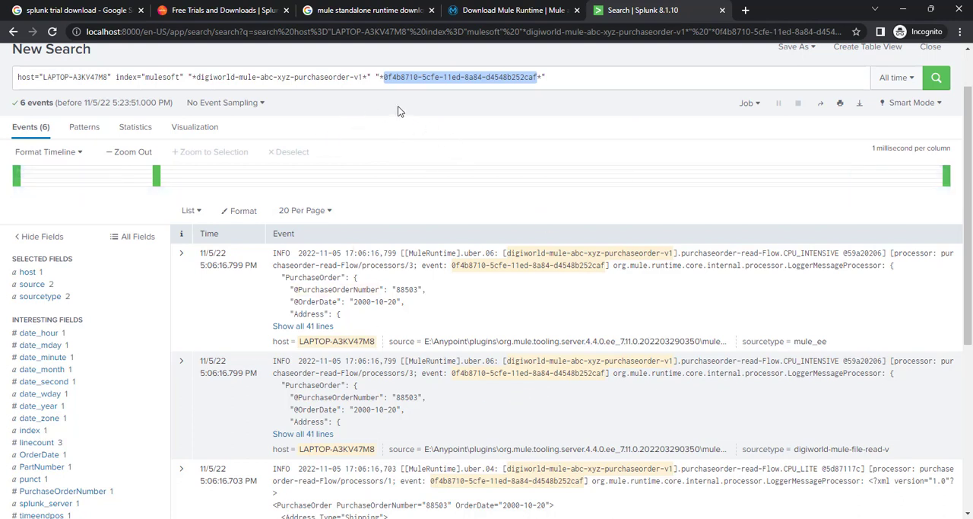
double_click(530, 79)
drag(383, 77, 538, 78)
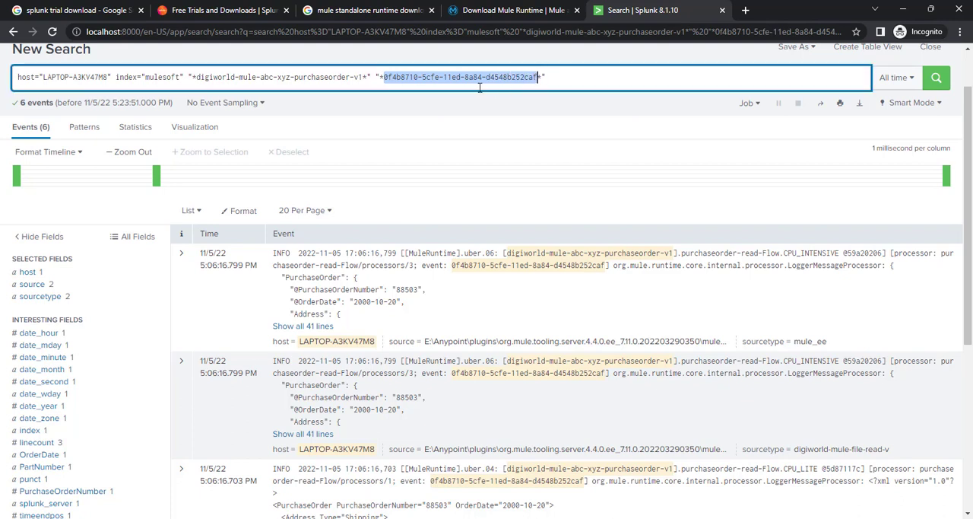
click(552, 80)
drag(549, 79, 7, 76)
click(462, 103)
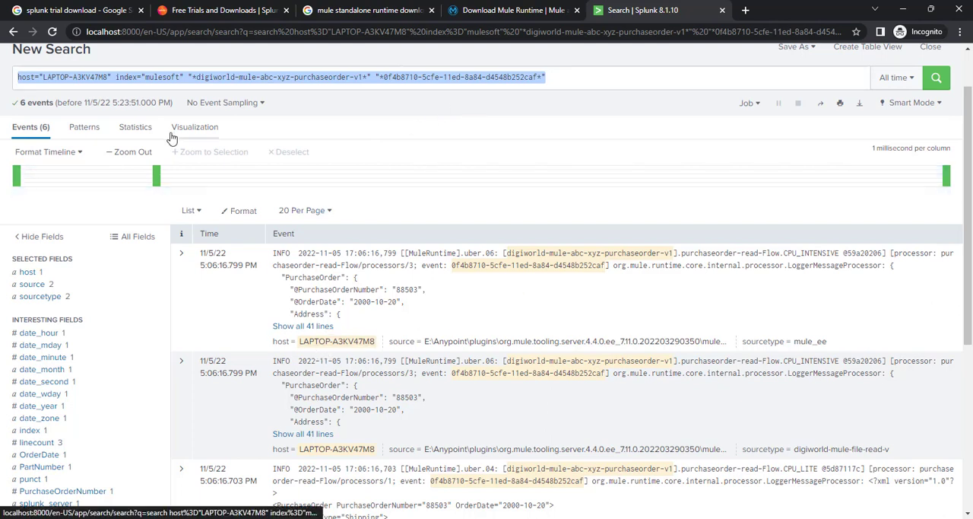
click(304, 327)
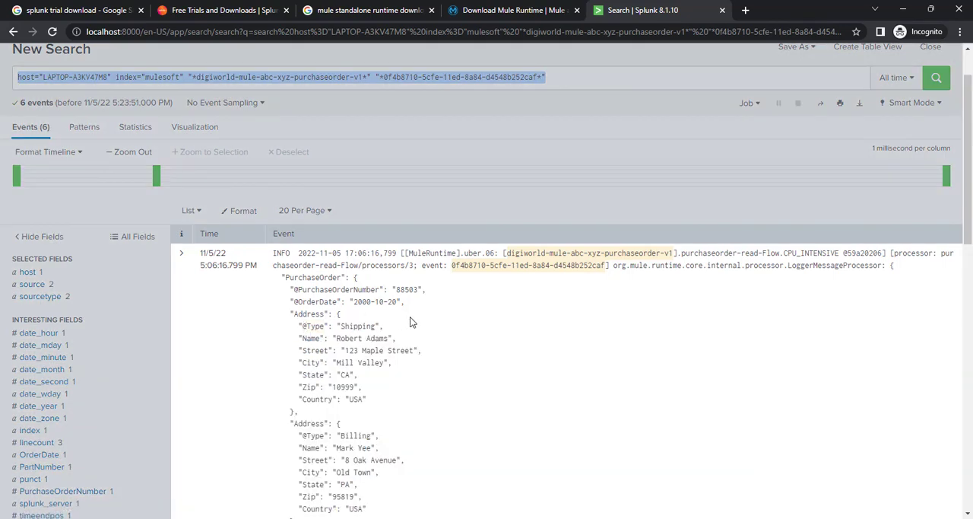
scroll(410, 316, down, 10)
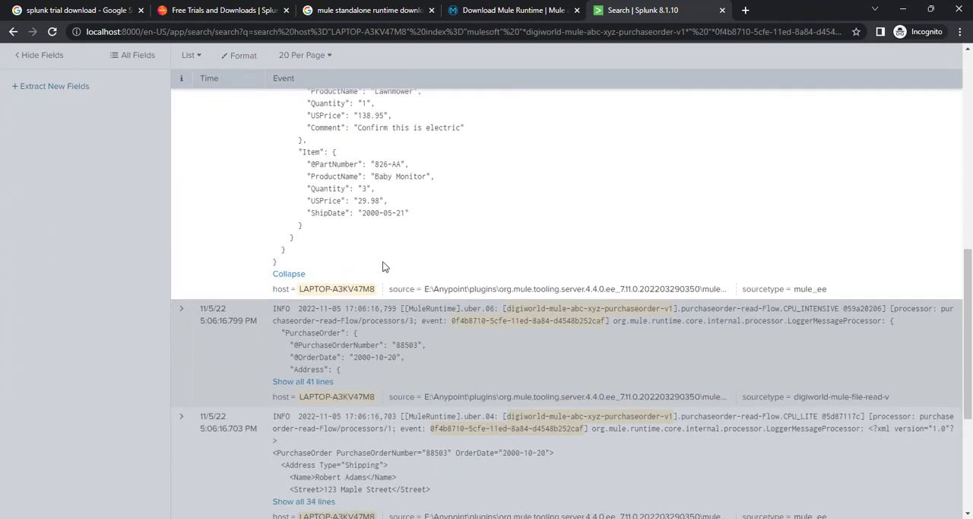
scroll(404, 316, up, 2)
scroll(347, 304, down, 5)
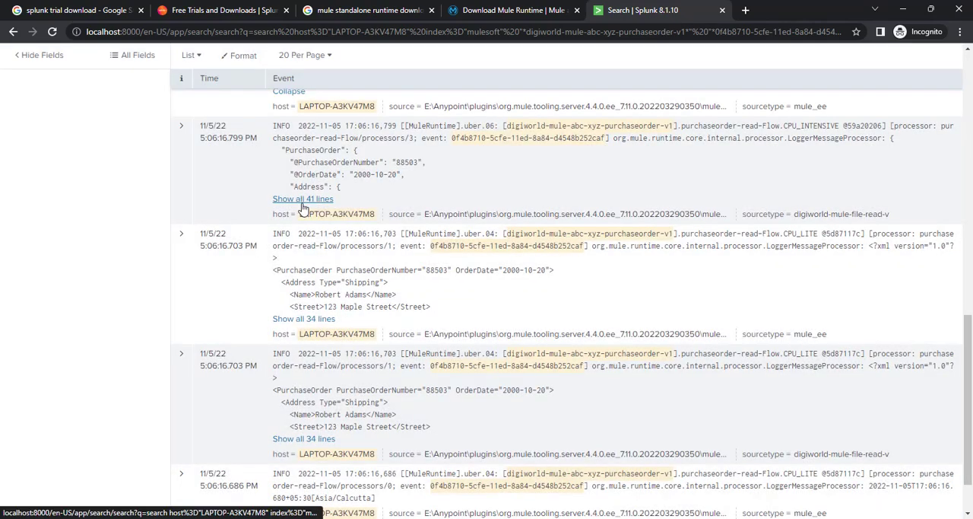
Step: Expand the next matching event to all its lines, read through its purchase order payload, and switch back to Anypoint Studio
click(302, 199)
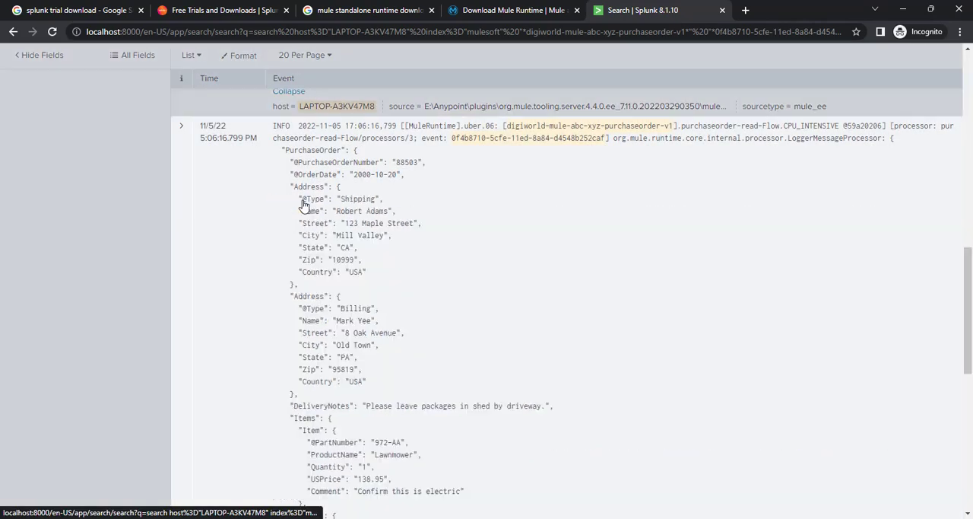
scroll(448, 247, down, 3)
scroll(446, 245, down, 3)
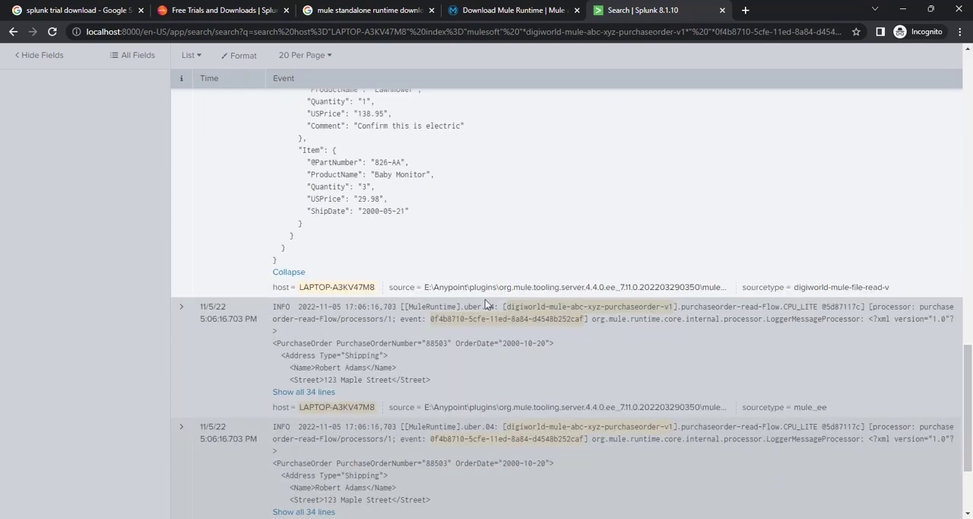
scroll(501, 324, up, 10)
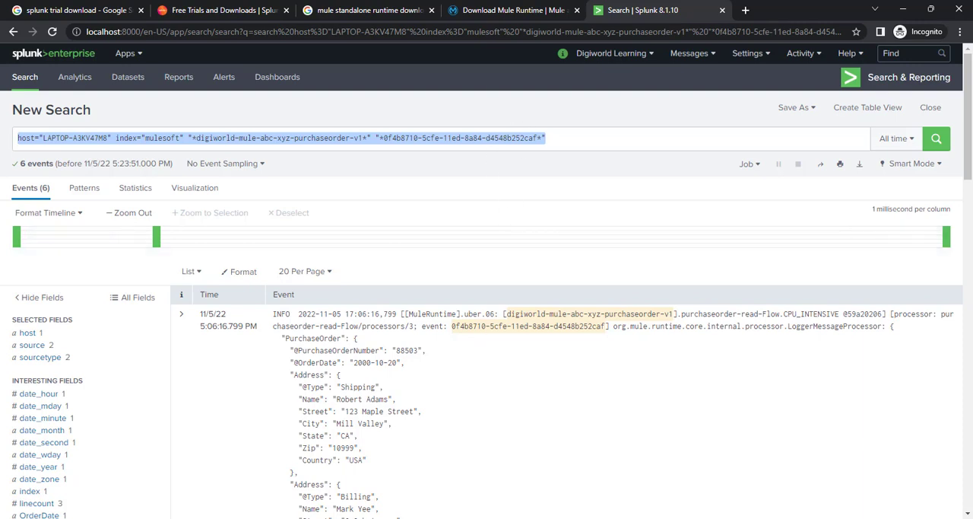
key(alt+Tab)
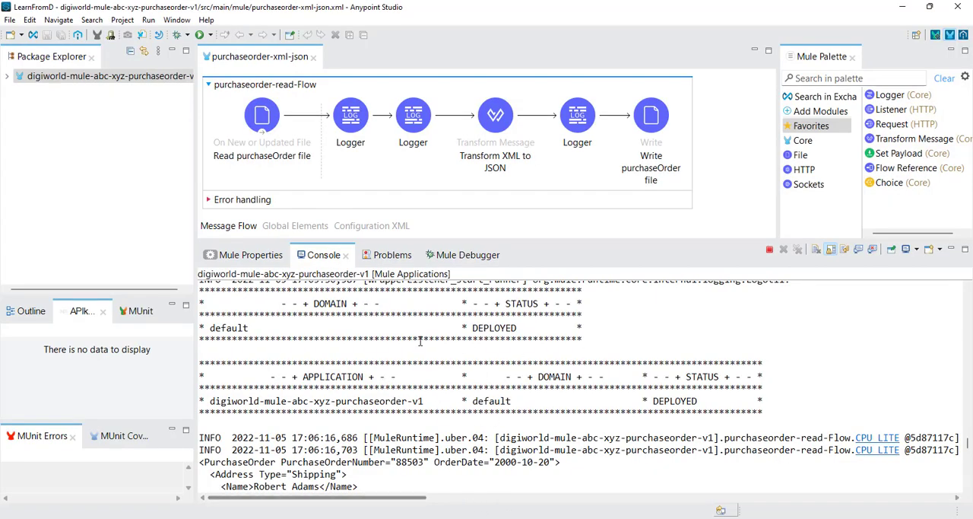
right_click(98, 77)
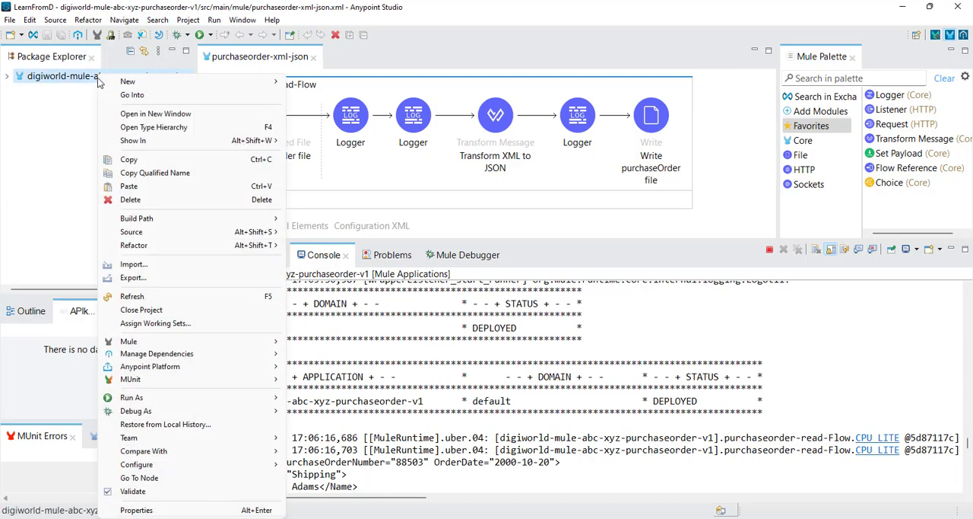
click(139, 278)
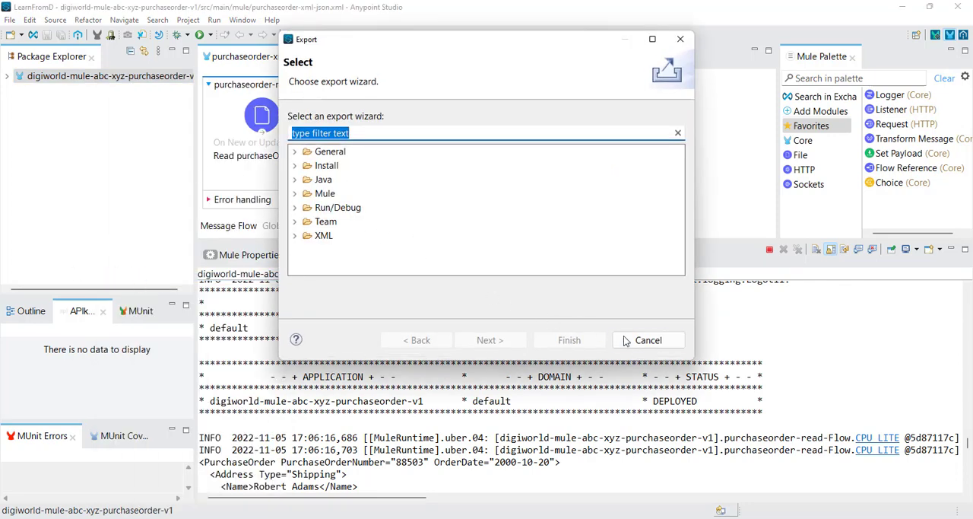
click(648, 340)
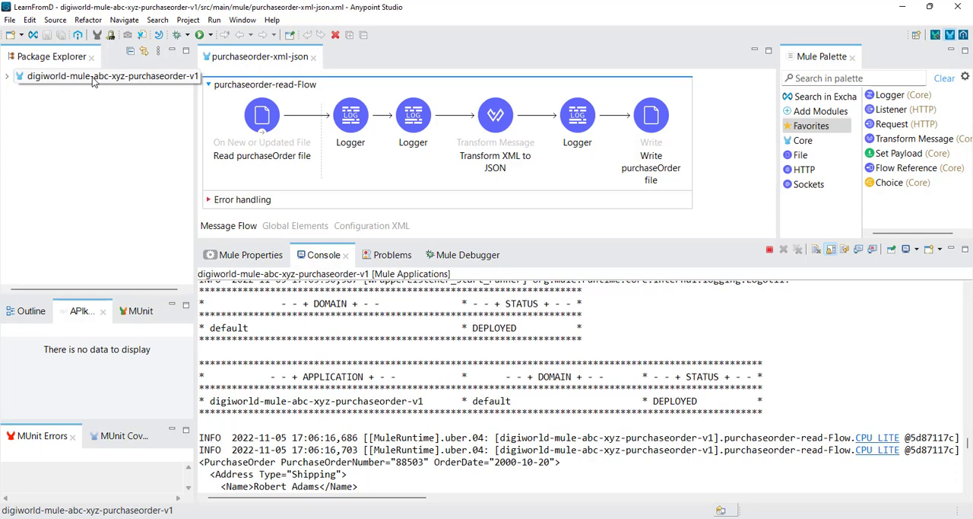
Step: Start exporting the digiworld-mule-abc-xyz-purchaseorder-v1 project with the Anypoint Studio Project to Mule Deployable Archive wizard
right_click(92, 77)
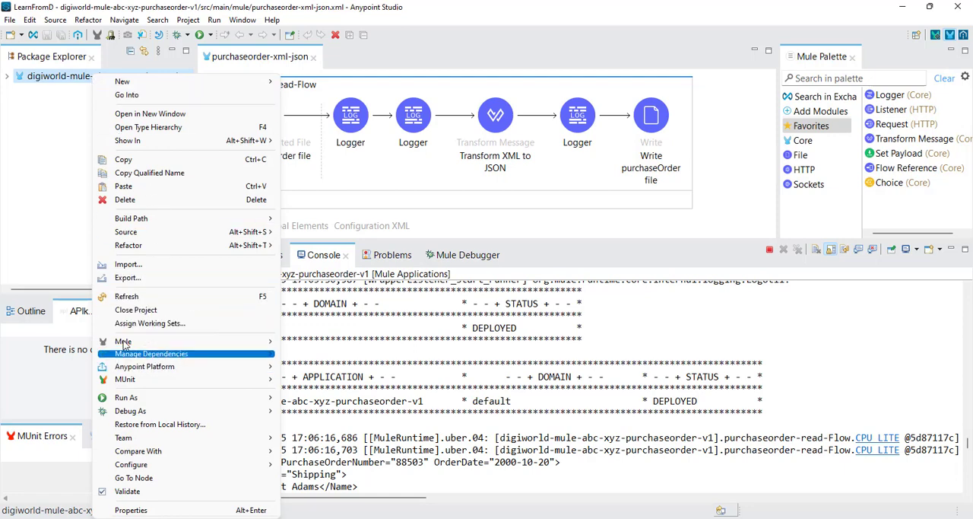
right_click(72, 76)
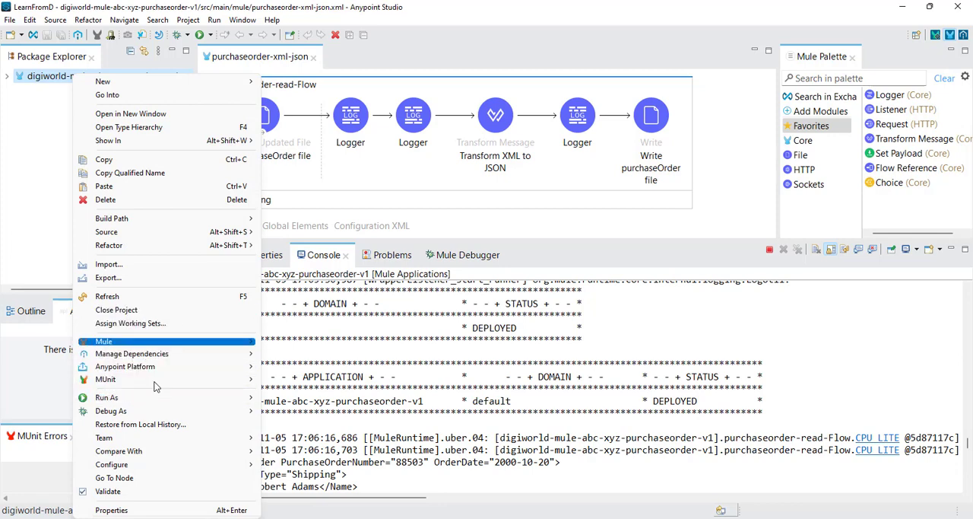
click(108, 277)
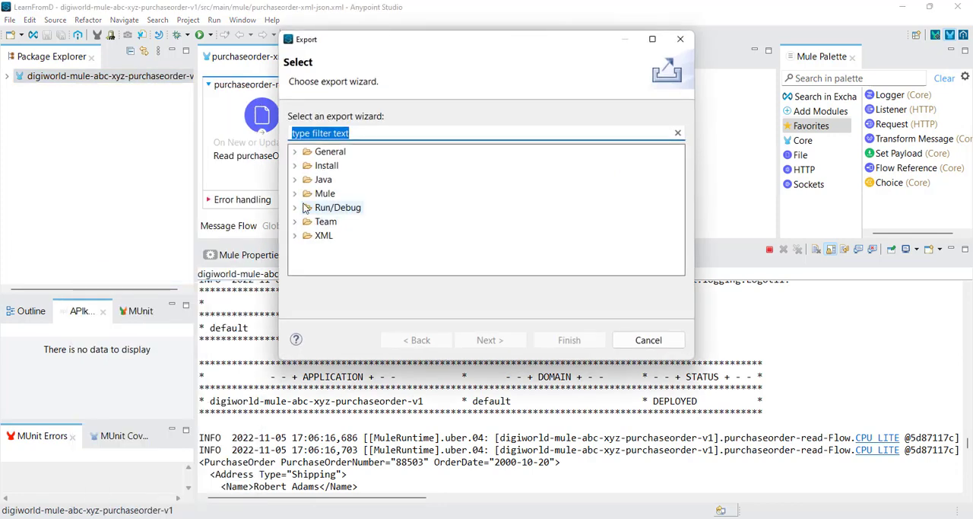
click(295, 193)
click(384, 207)
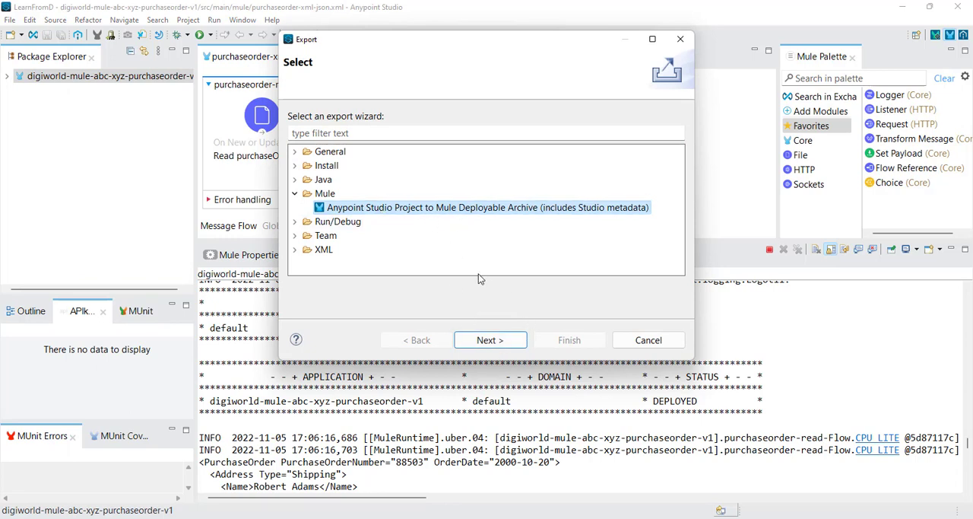
click(498, 341)
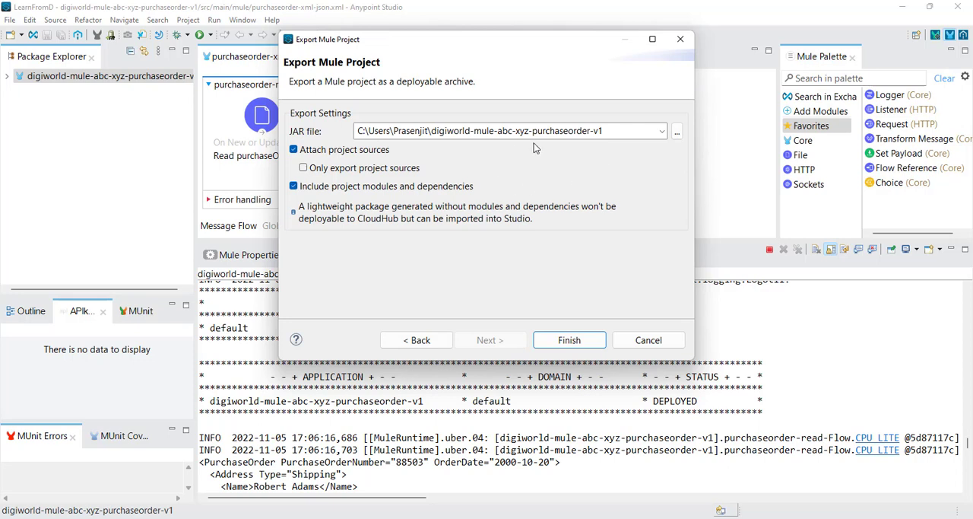
Step: Switch to File Explorer, go up to the SendMuleSoftLogsToSplunk folder, and copy its full path for the JAR export location
triple_click(432, 130)
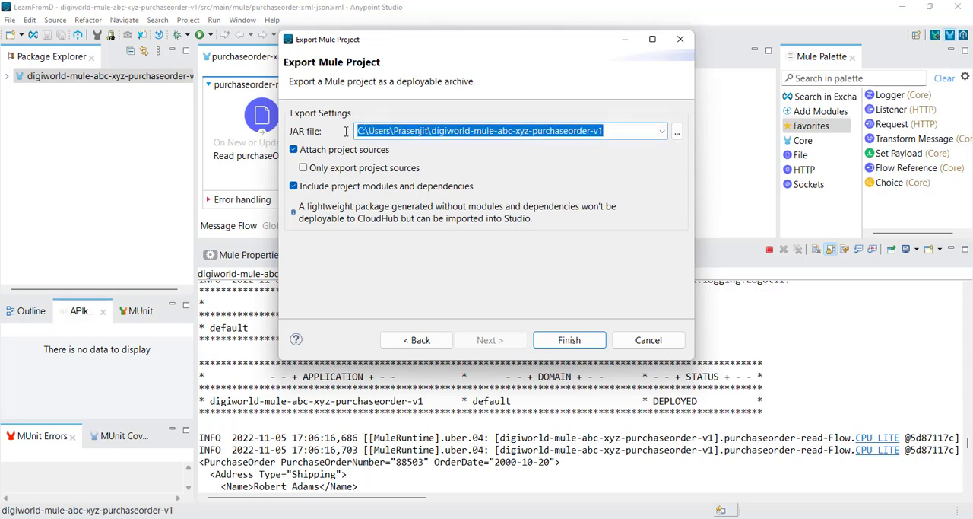
click(431, 131)
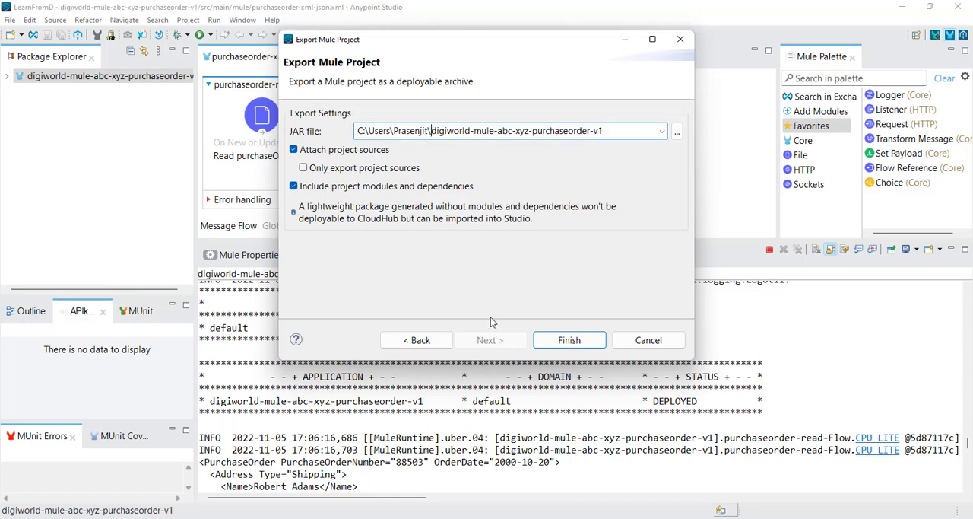
click(425, 518)
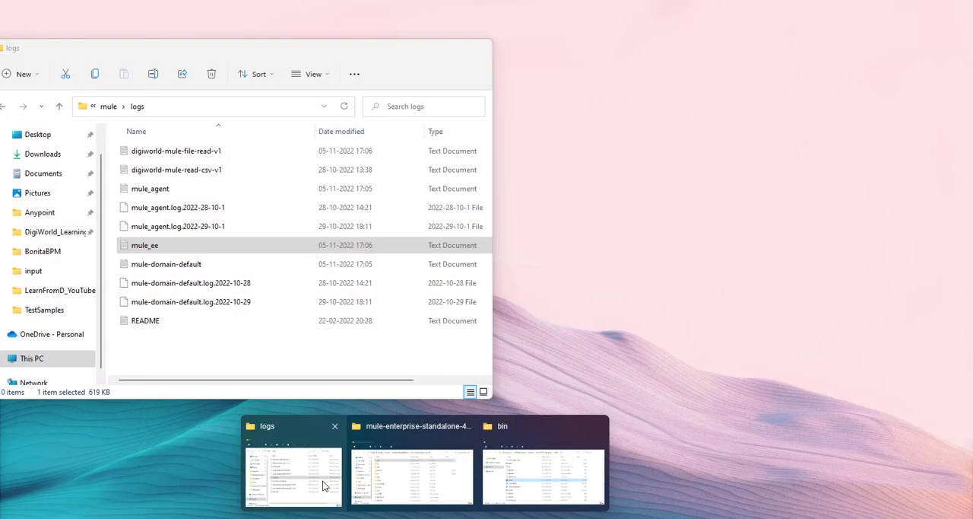
click(322, 482)
click(425, 518)
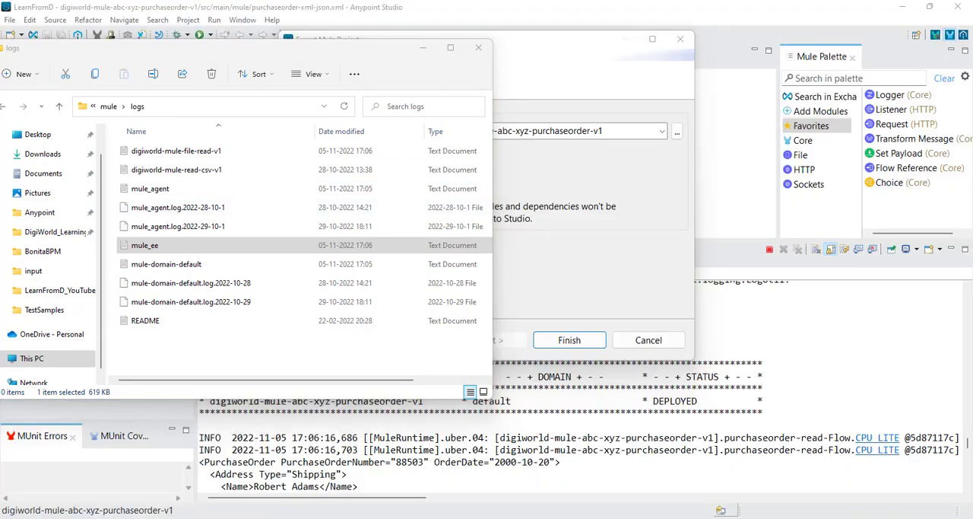
click(437, 487)
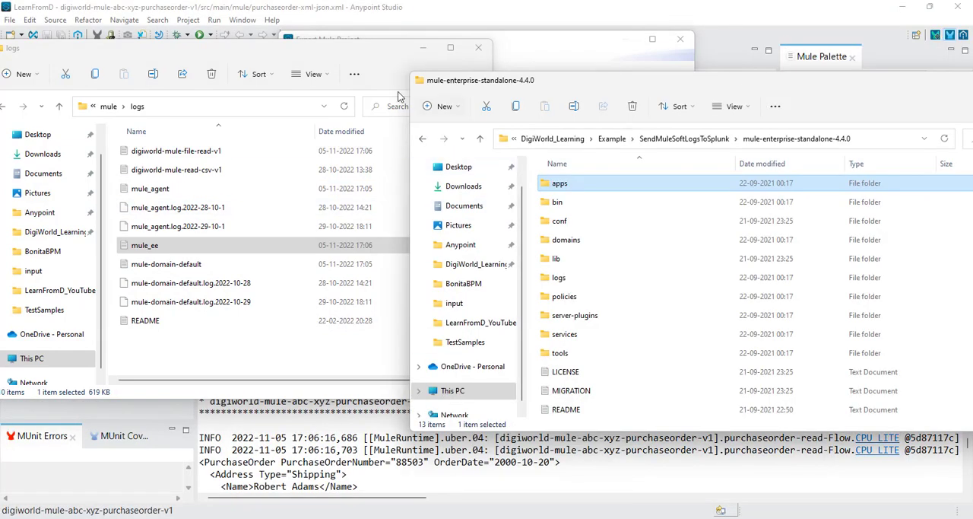
click(669, 139)
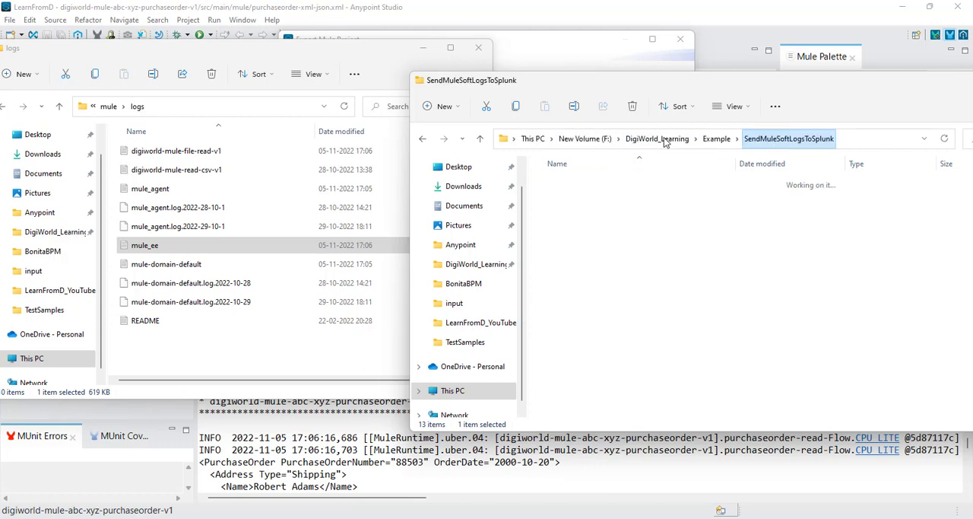
click(856, 140)
key(ctrl+c)
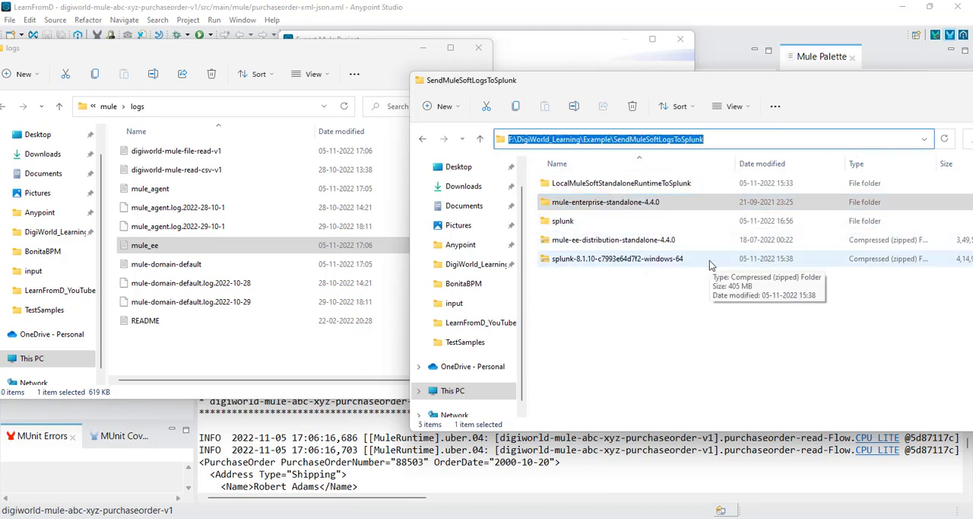
Step: Return to Anypoint Studio and set the JAR file's folder to F:\DigiWorld_Learning\Example\SendMuleSoftLogsToSplunk, keeping the file name digiworld-mule-abc-xyz-purchaseorder-v1
click(640, 518)
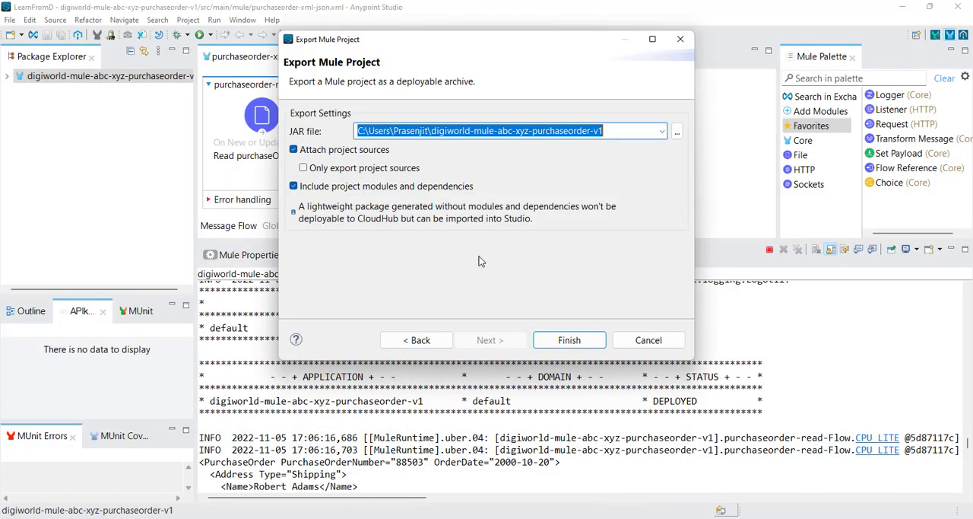
click(461, 130)
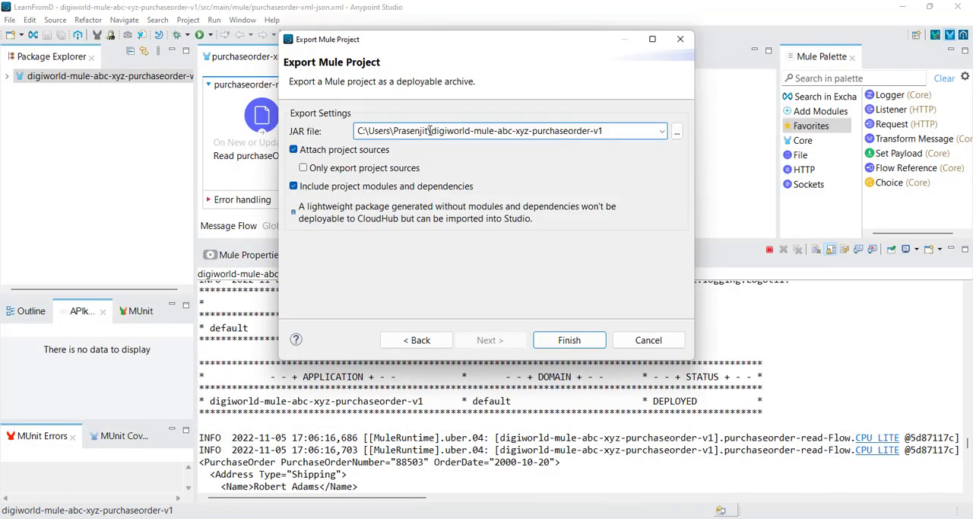
drag(430, 131, 304, 131)
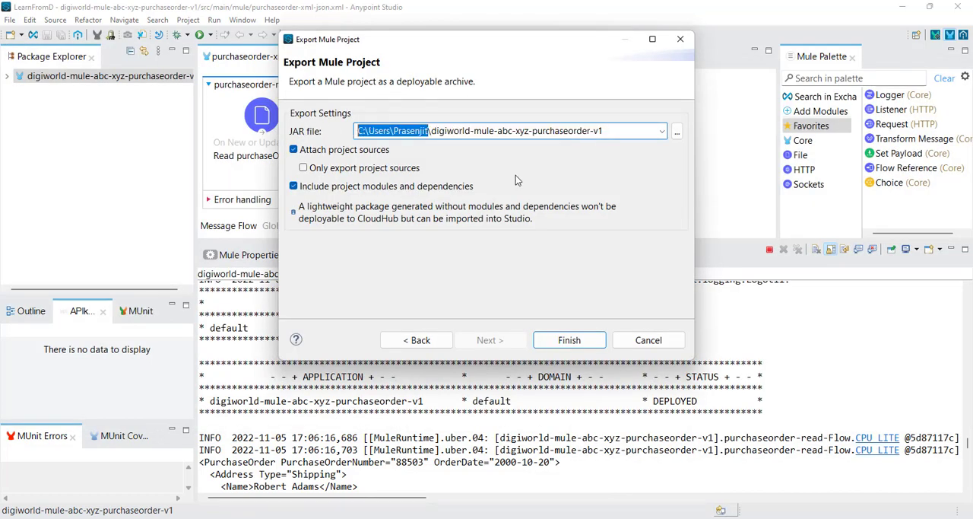
key(ctrl+v)
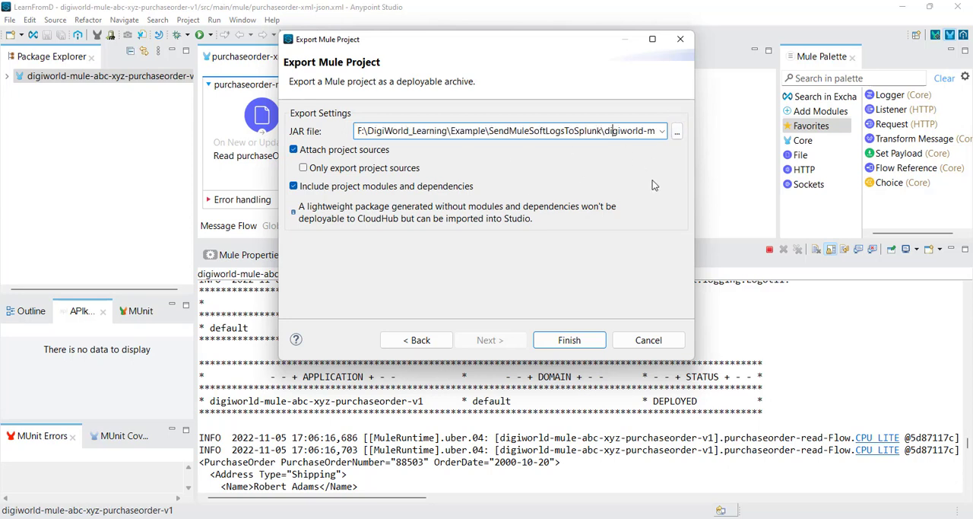
key(Right)
key(Right)
key(Right)
key(Right)
key(Right)
key(Right)
key(Right)
key(Right)
key(Right)
key(Right)
key(Right)
key(Right)
key(Right)
key(Right)
key(Right)
key(Right)
key(Right)
key(Right)
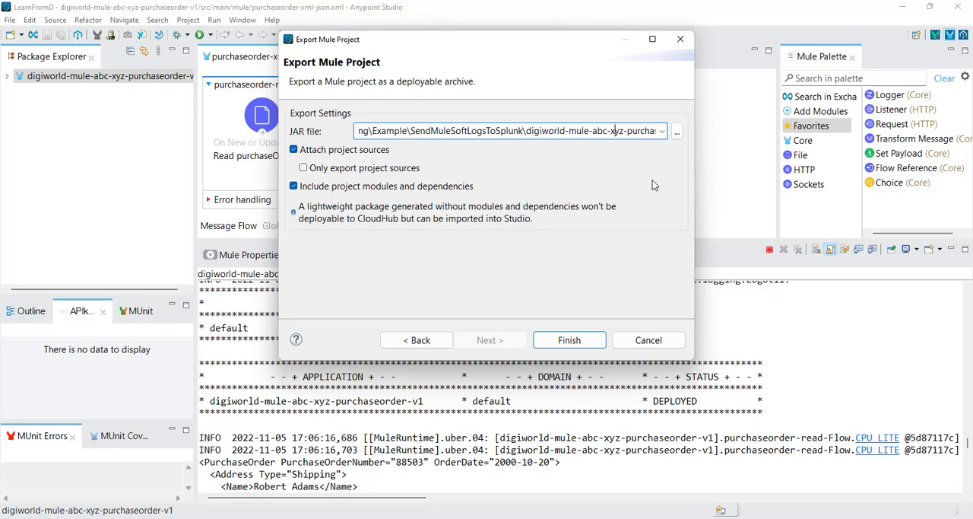
key(Right)
key(Right)
key(Right)
key(Right)
key(Right)
key(Right)
key(Right)
key(Right)
key(Right)
key(Right)
key(Right)
key(Right)
key(Right)
key(Right)
key(Right)
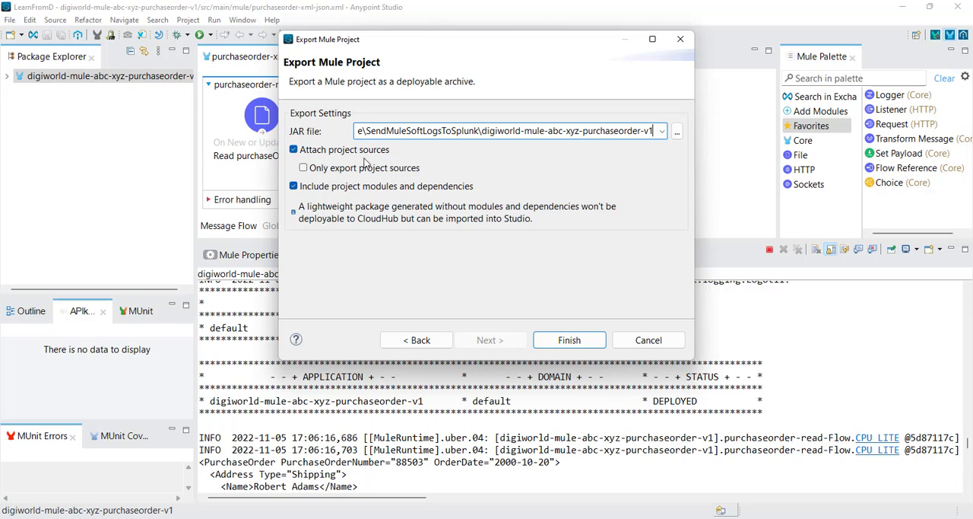
Step: Export the archive without attached project sources, and terminate the running purchase order application
click(293, 150)
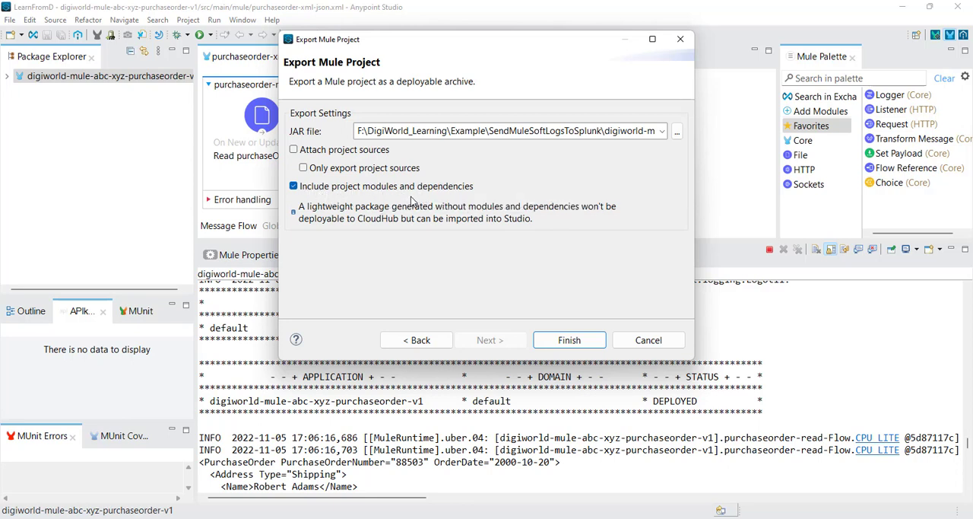
click(572, 342)
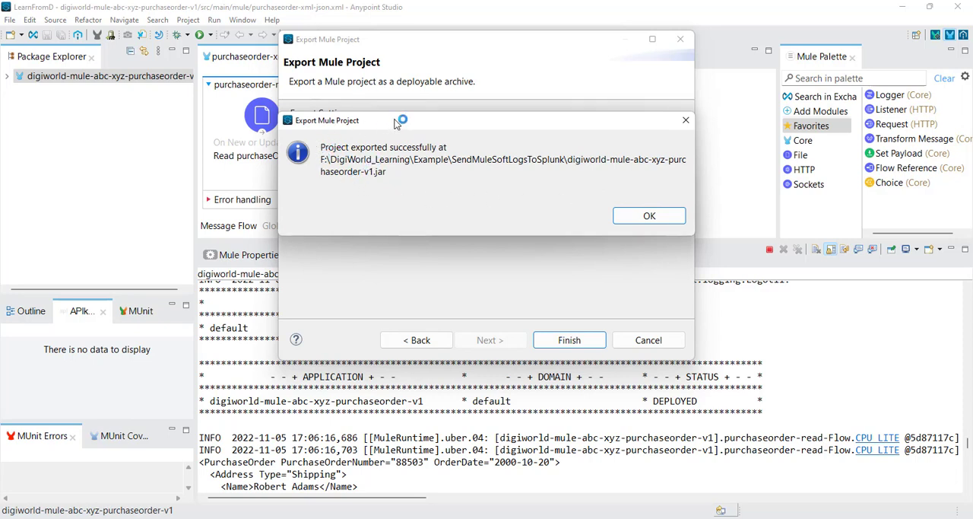
mouse_move(395, 123)
mouse_down()
mouse_move(373, 116)
mouse_move(391, 118)
mouse_up()
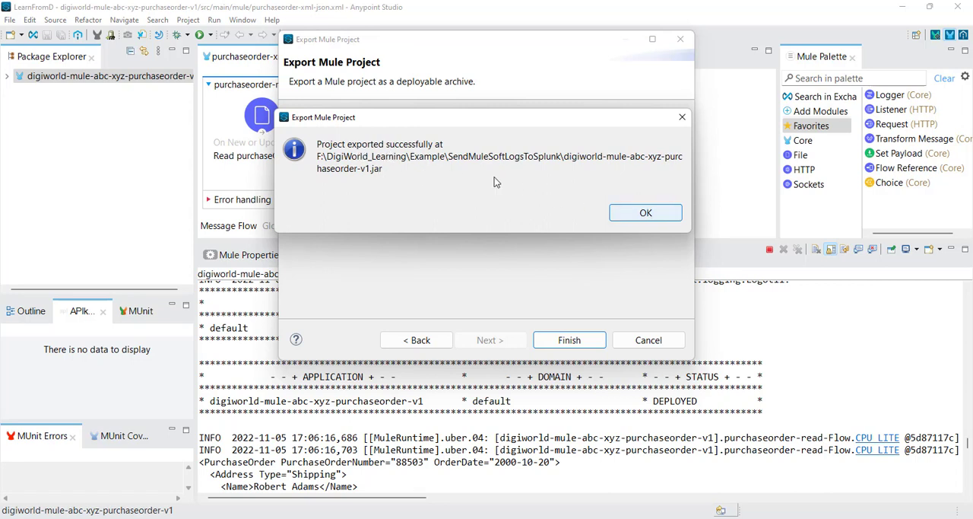
click(645, 213)
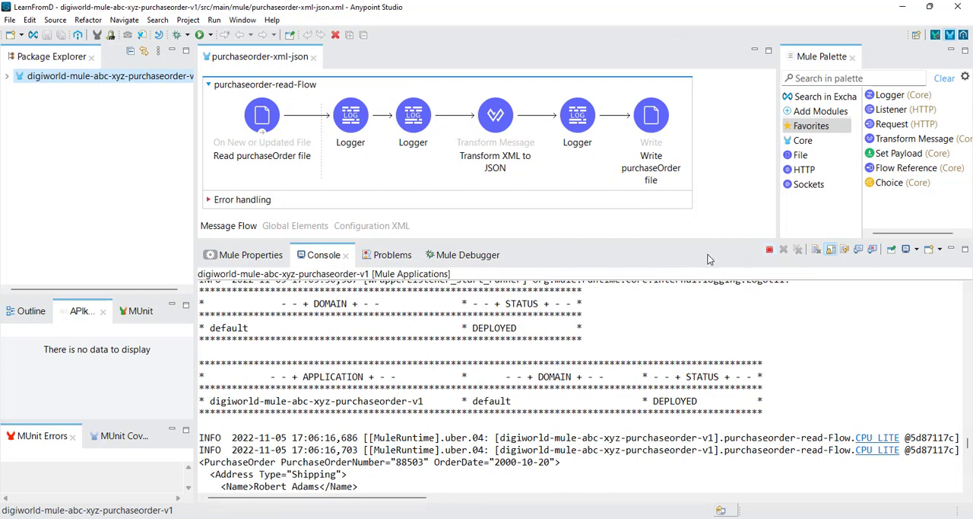
click(769, 254)
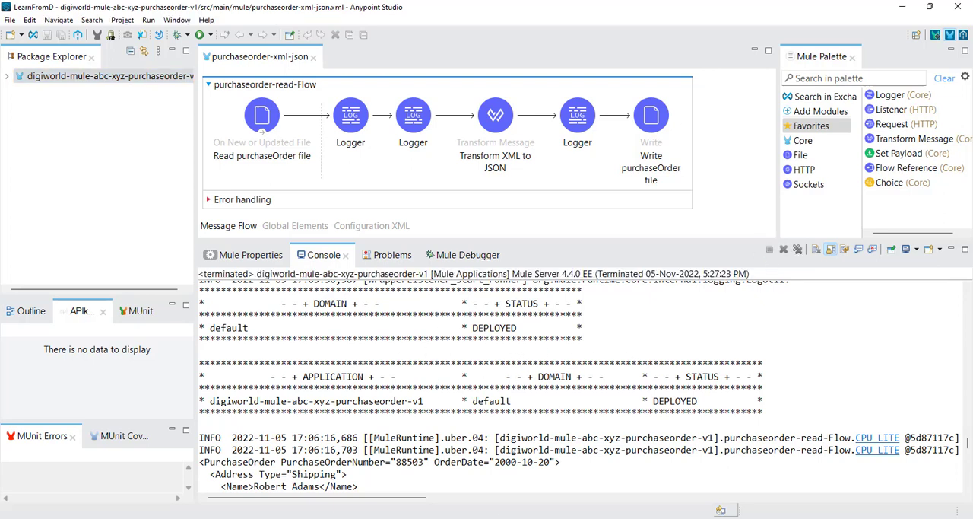
Step: Switch to File Explorer and copy the exported digiworld-mule-abc-xyz-purchaseorder-v1 JAR in the SendMuleSoftLogsToSplunk folder
click(425, 518)
click(429, 479)
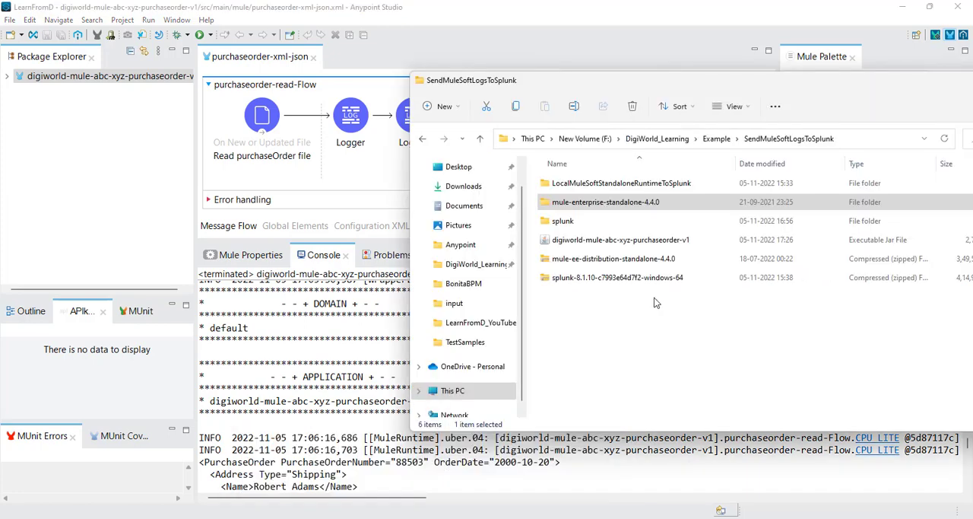
click(614, 242)
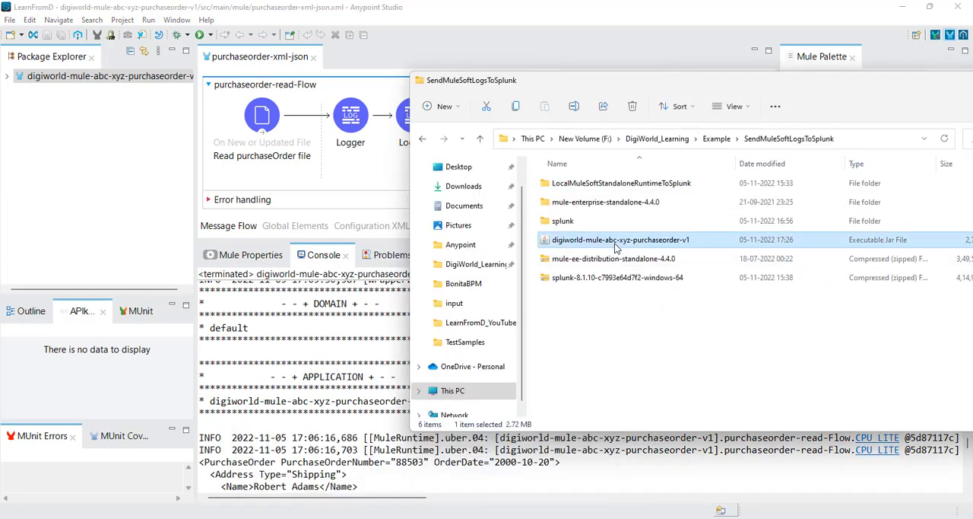
right_click(604, 242)
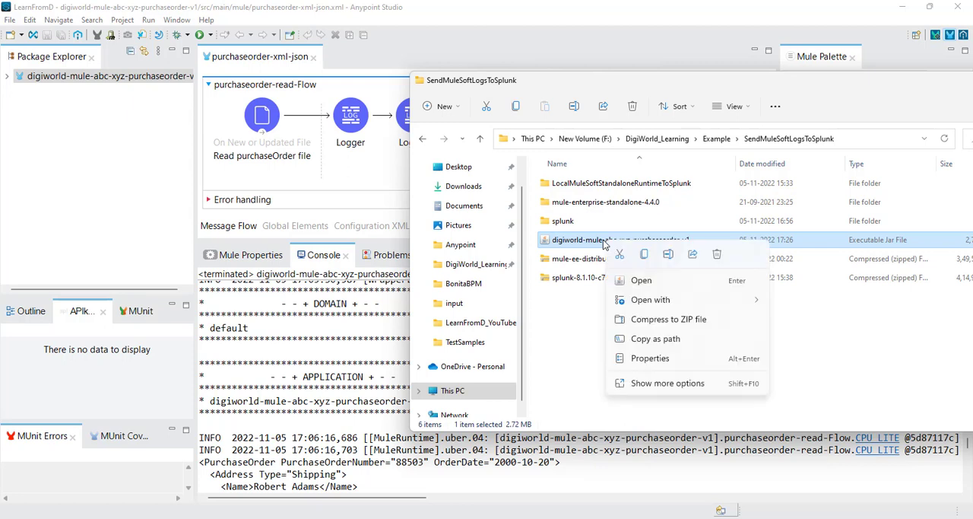
click(641, 228)
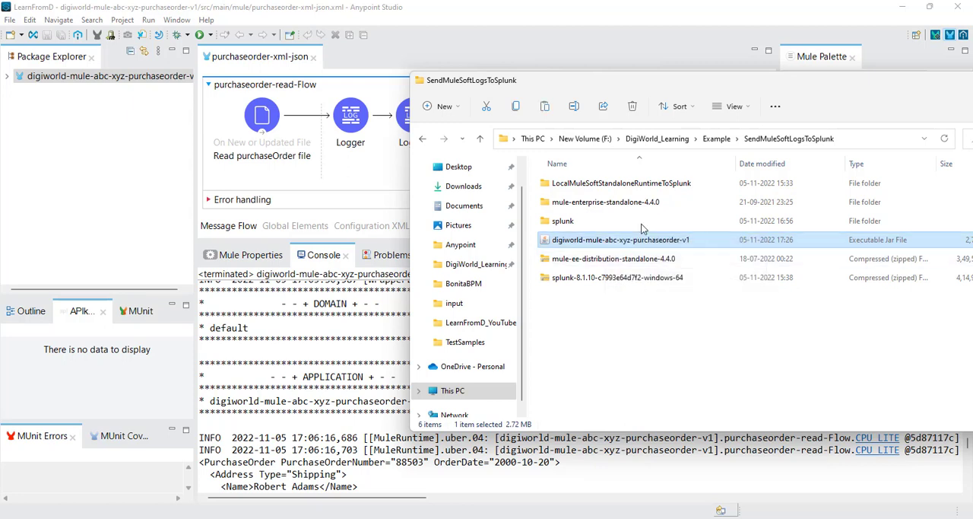
Step: Open the bin folder of mule-enterprise-standalone-4.4.0 and launch a command prompt (cmd) from that location
double_click(612, 203)
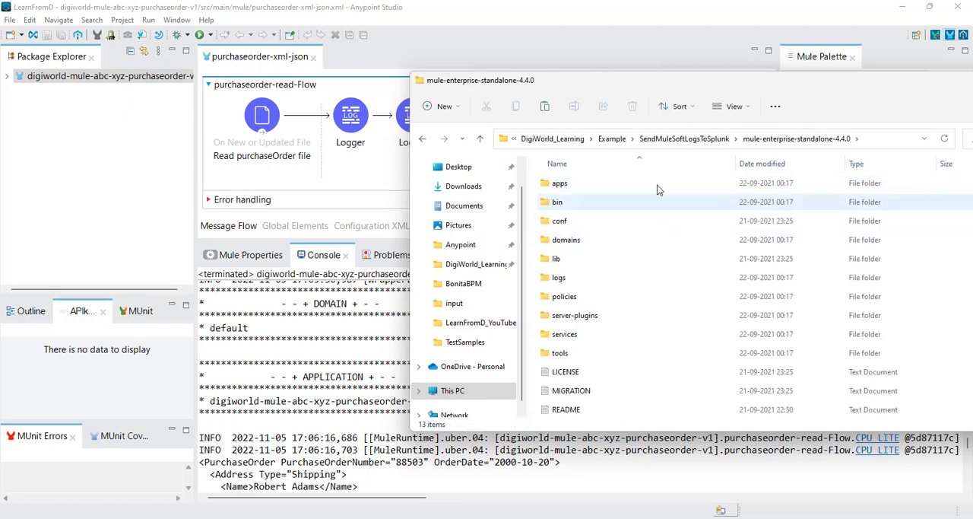
double_click(560, 204)
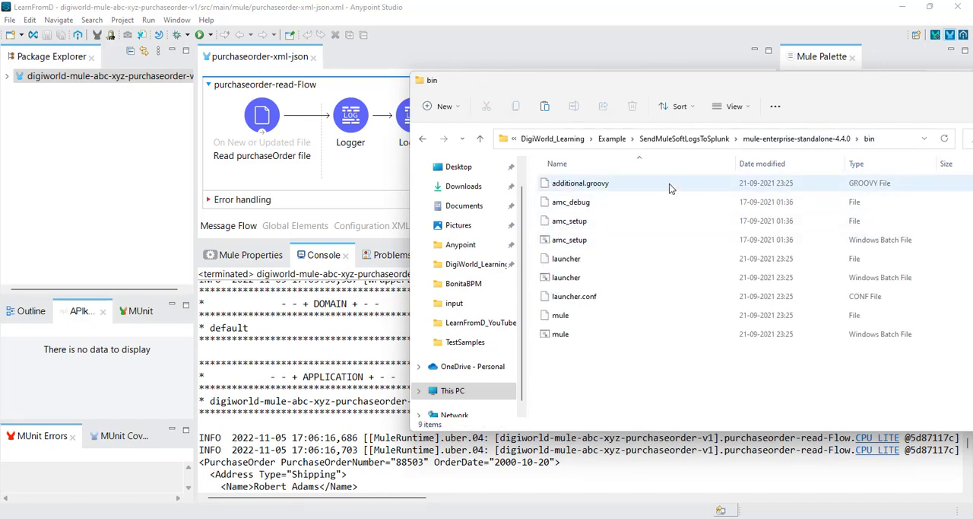
click(891, 141)
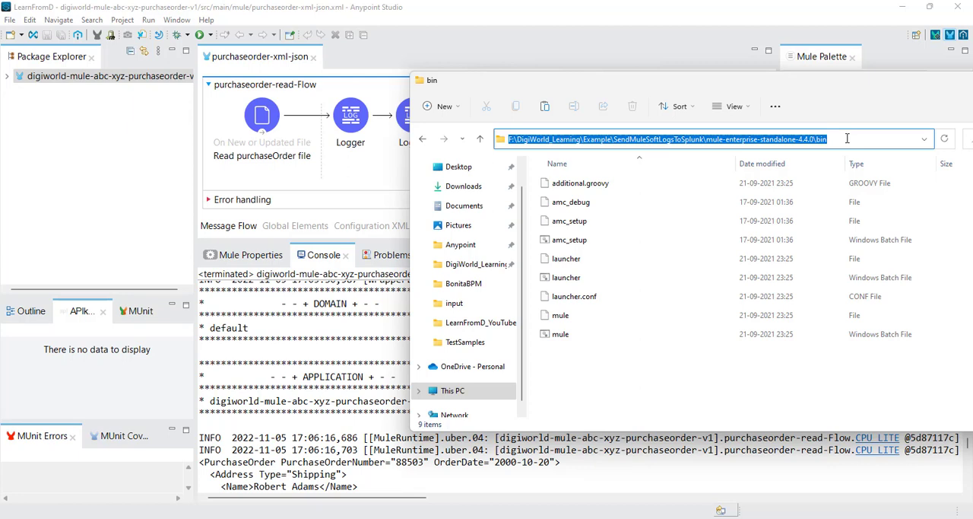
text(cmd)
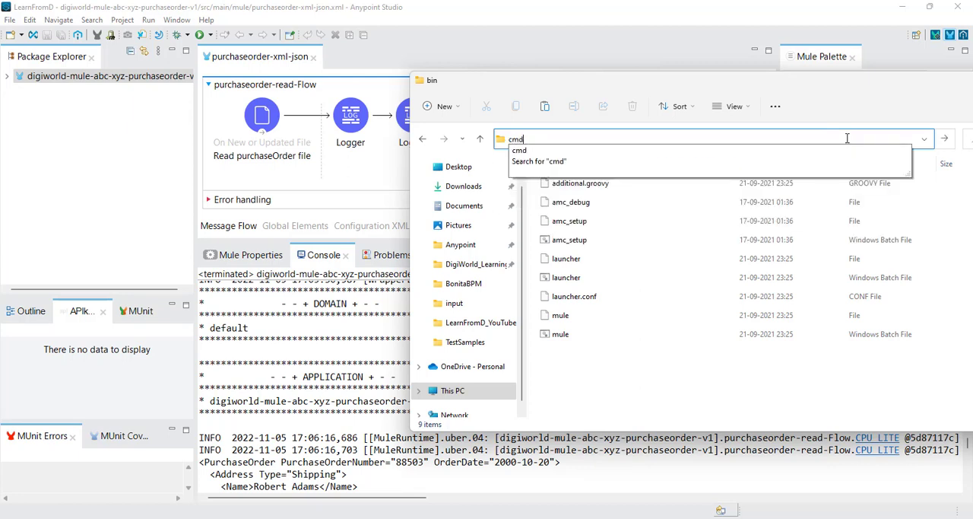
key(Return)
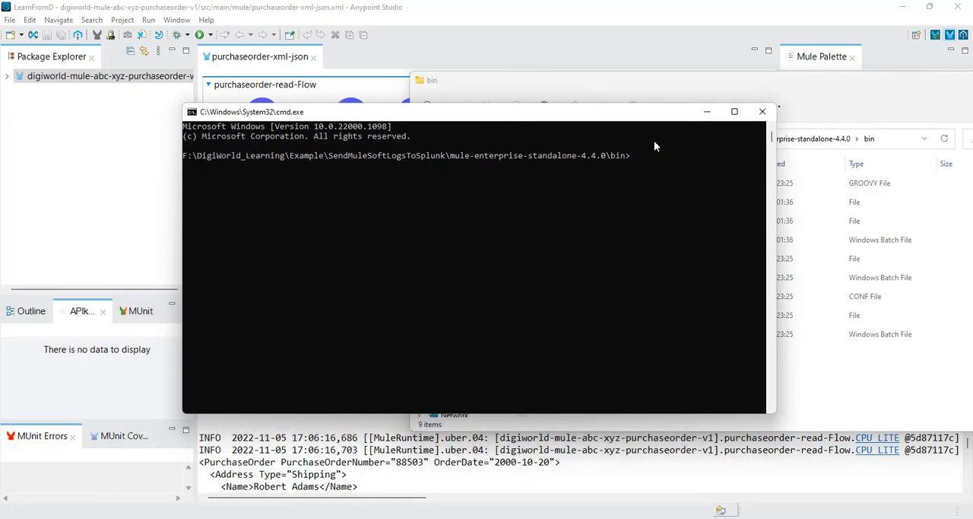
Step: Start the standalone Mule runtime by running mule.bat in the command prompt
drag(622, 118, 625, 107)
click(652, 146)
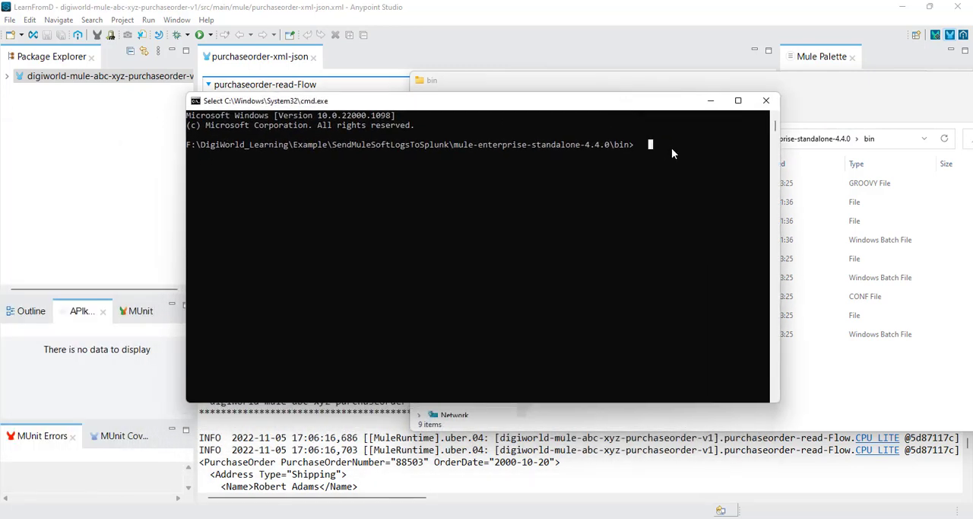
text(m)
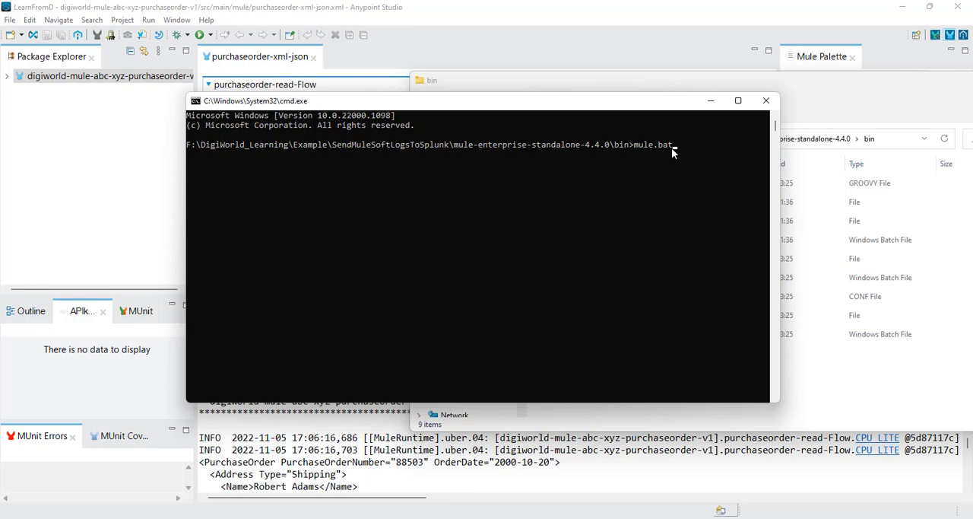
text(ule.bat)
key(Return)
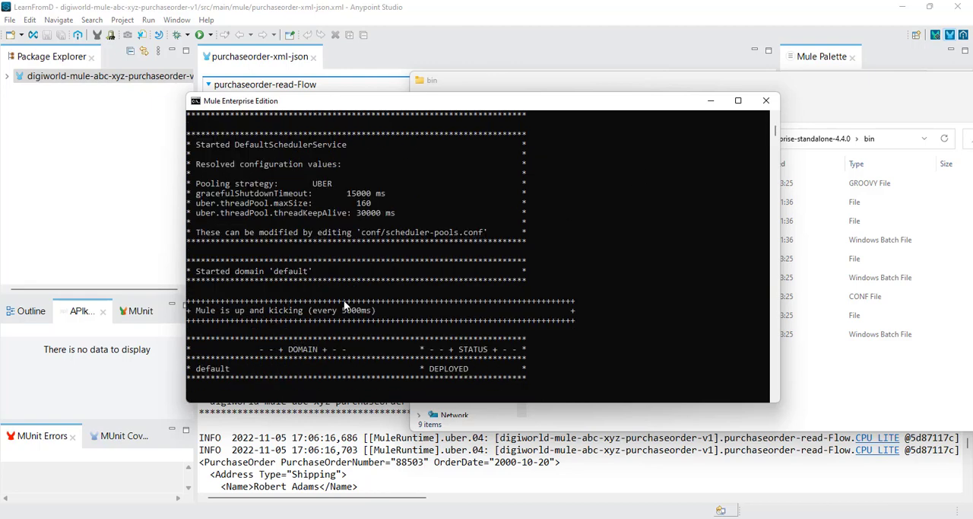
Step: Return to File Explorer, go back up to the SendMuleSoftLogsToSplunk folder, and copy the digiworld-mule-abc-xyz-purchaseorder-v1 JAR again
click(839, 103)
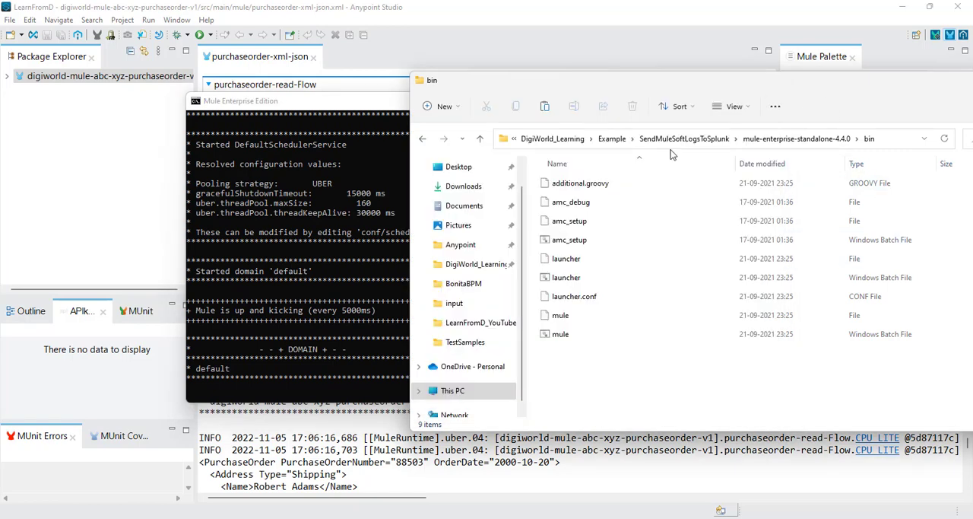
click(796, 138)
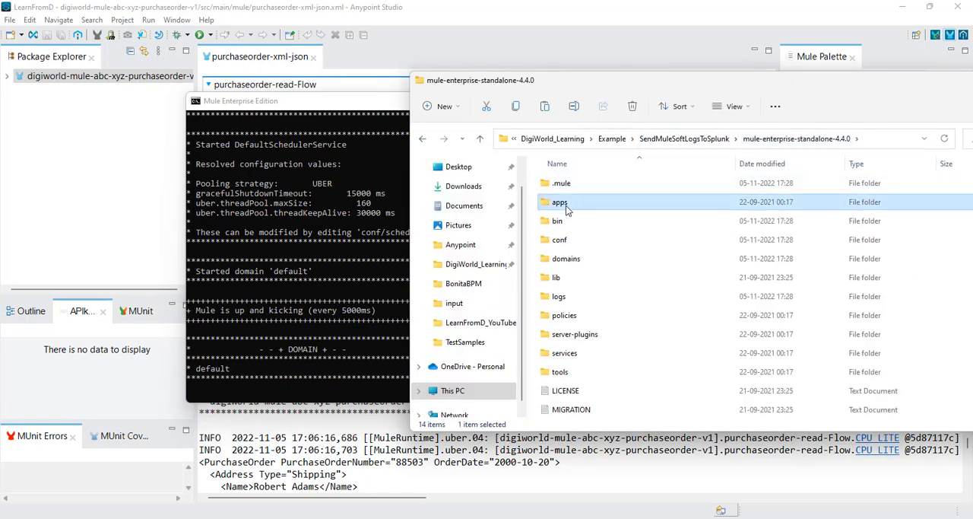
double_click(565, 203)
click(770, 142)
click(688, 141)
right_click(613, 239)
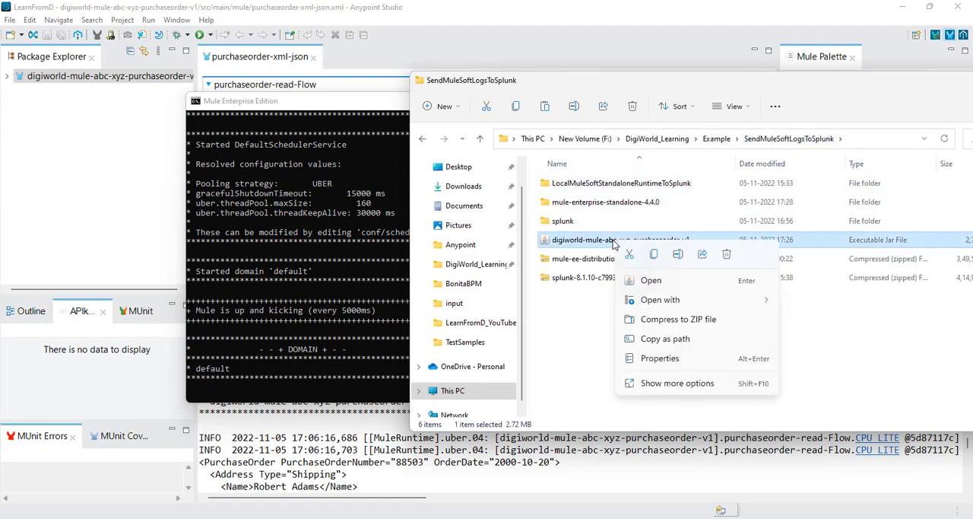
click(657, 243)
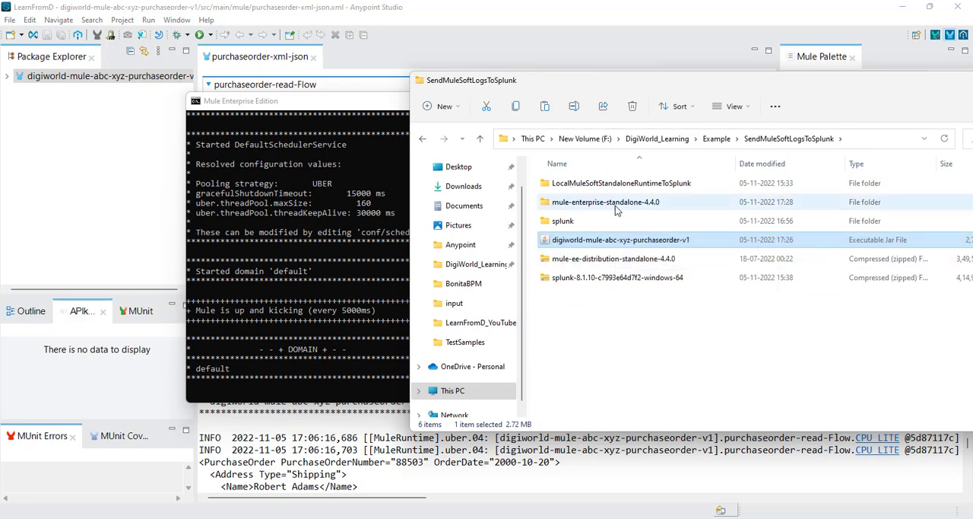
right_click(641, 244)
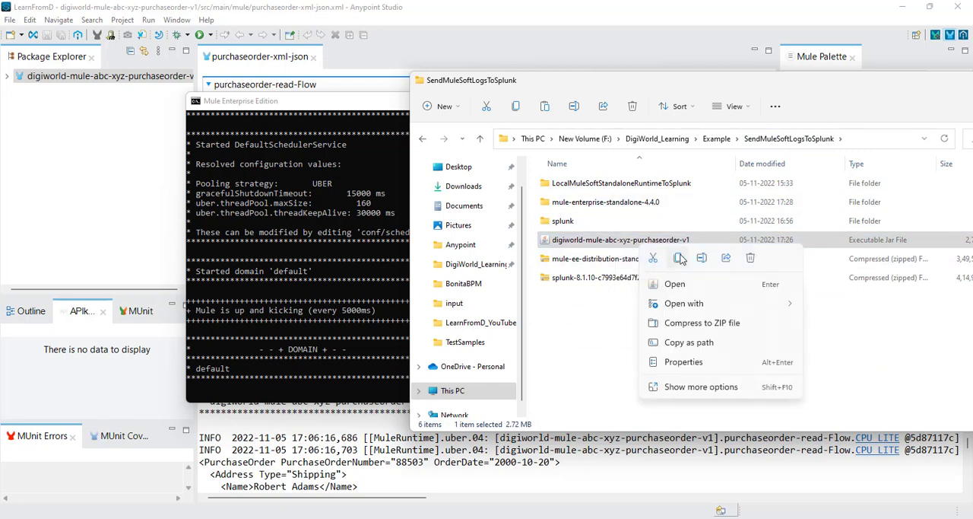
click(678, 259)
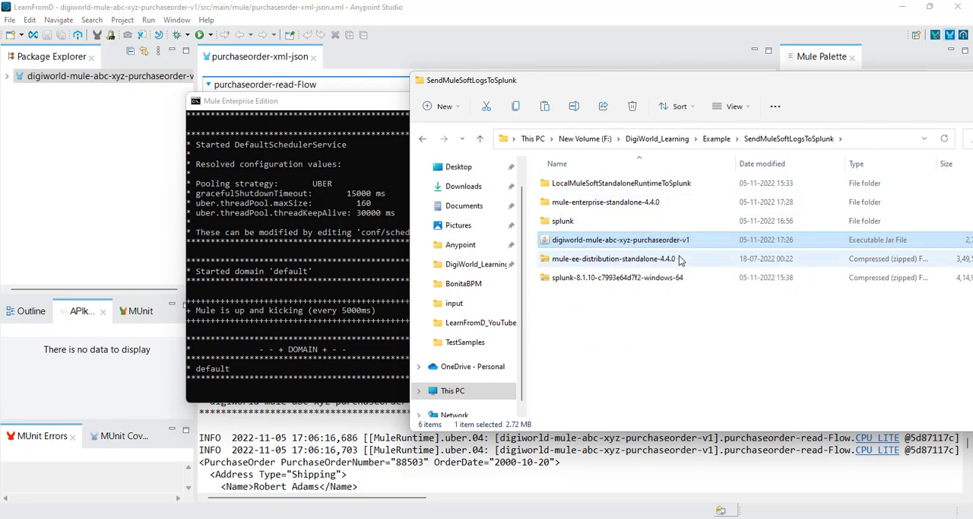
Step: Deploy the application by pasting the copied JAR into the apps folder of mule-enterprise-standalone-4.4.0
click(628, 201)
double_click(628, 202)
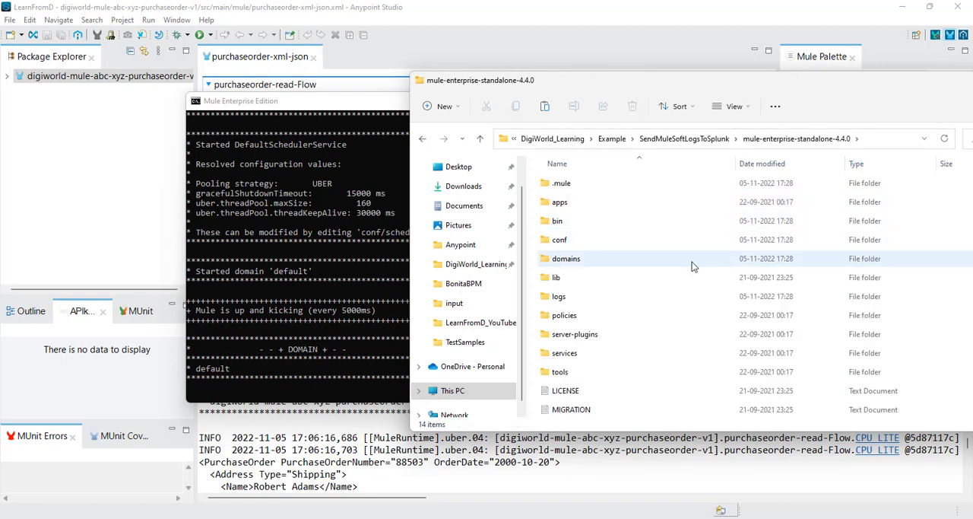
double_click(570, 203)
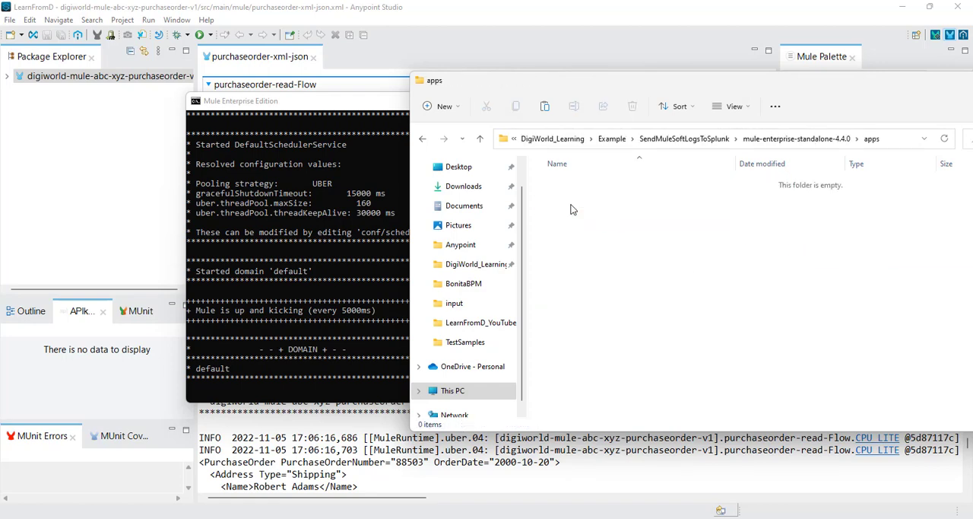
right_click(627, 219)
click(644, 231)
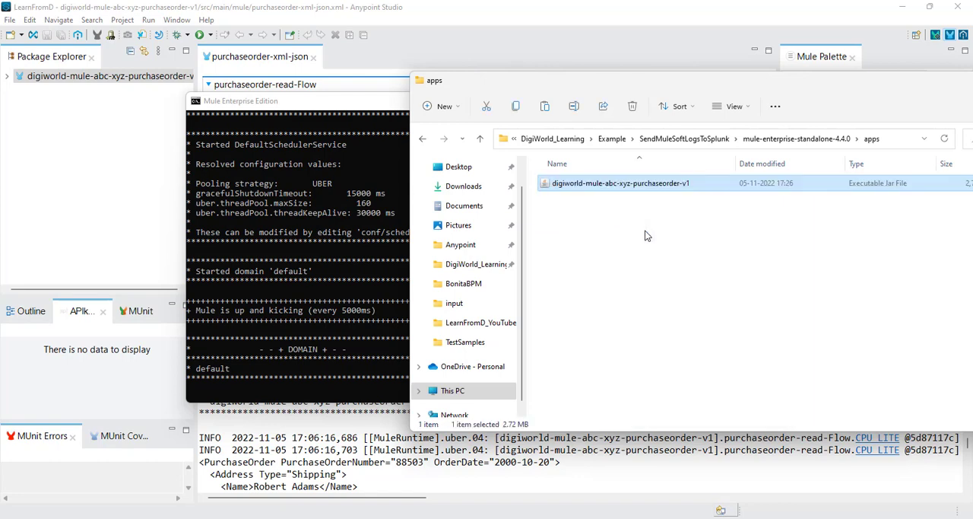
Step: Bring the Mule runtime console forward and check the deployment of the purchase order application
drag(368, 104, 294, 99)
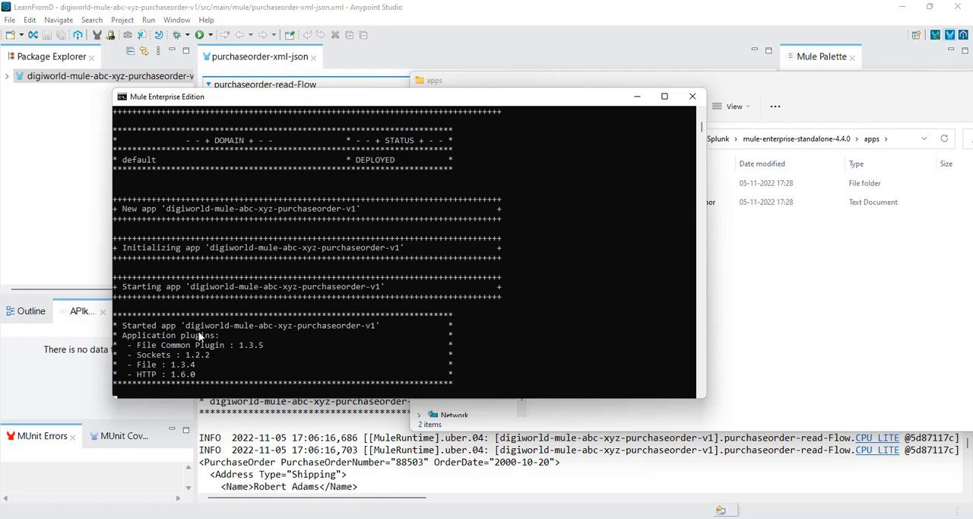
click(759, 283)
click(561, 462)
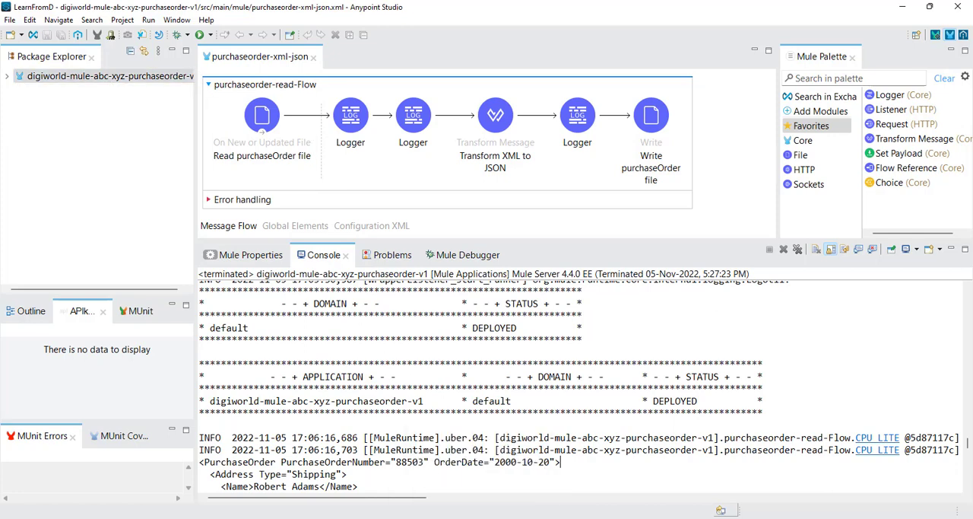
Step: Switch to the File Explorer window showing the runtime's apps folder, go up to mule-enterprise-standalone-4.4.0, and bring that window fully into view
mouse_move(425, 518)
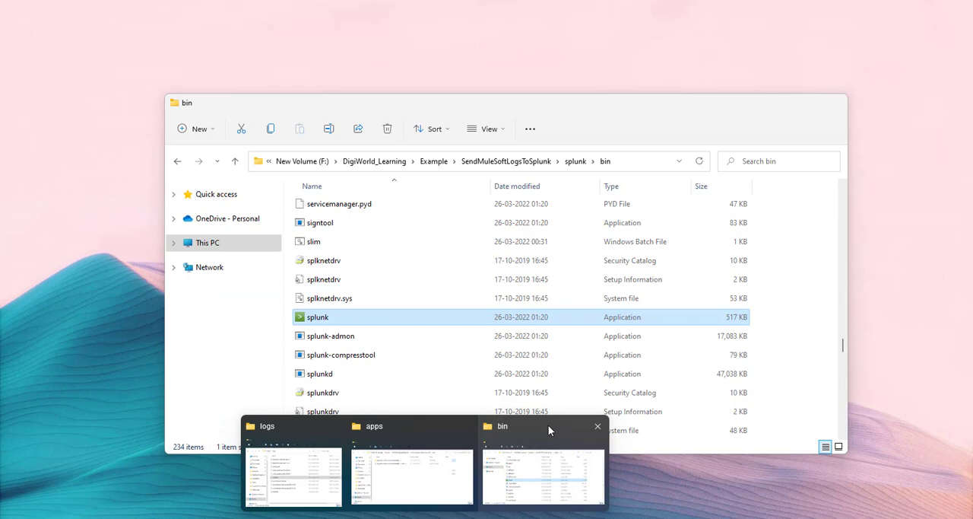
click(548, 424)
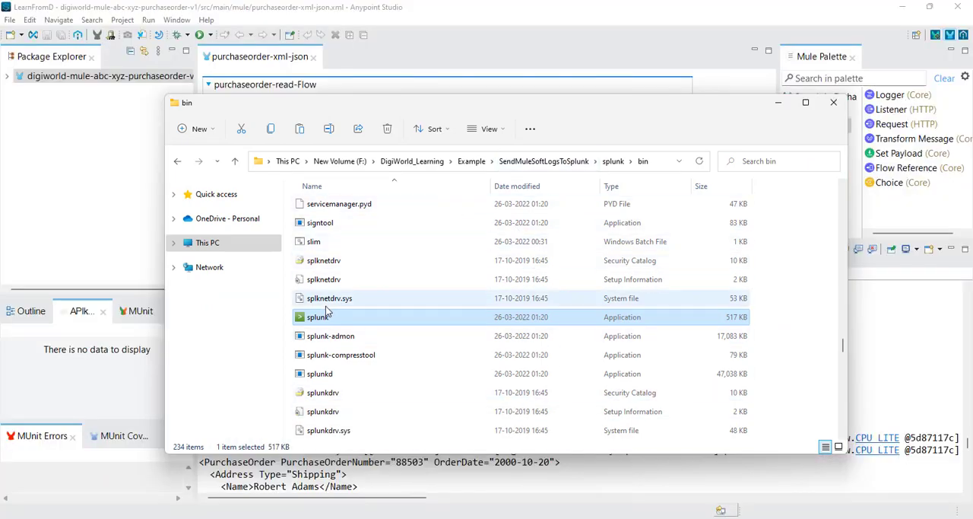
mouse_move(425, 518)
click(407, 475)
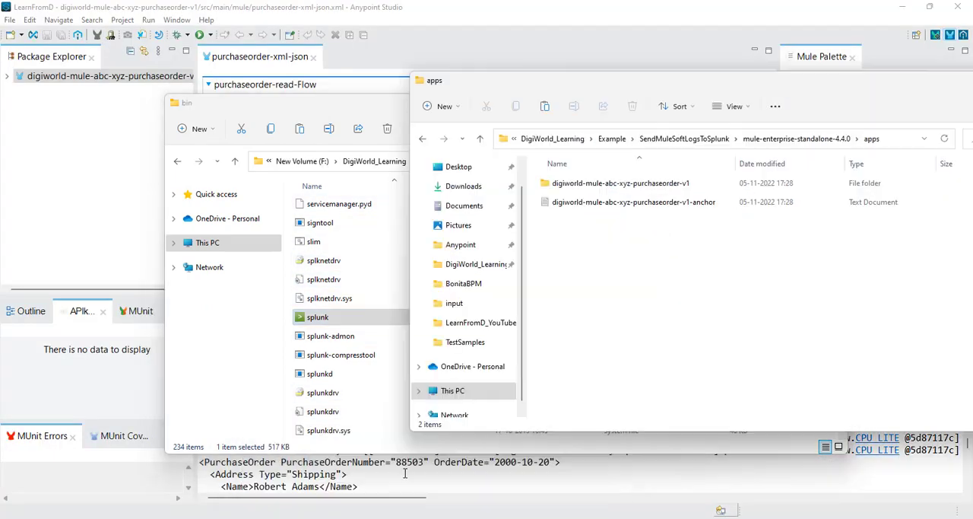
click(783, 142)
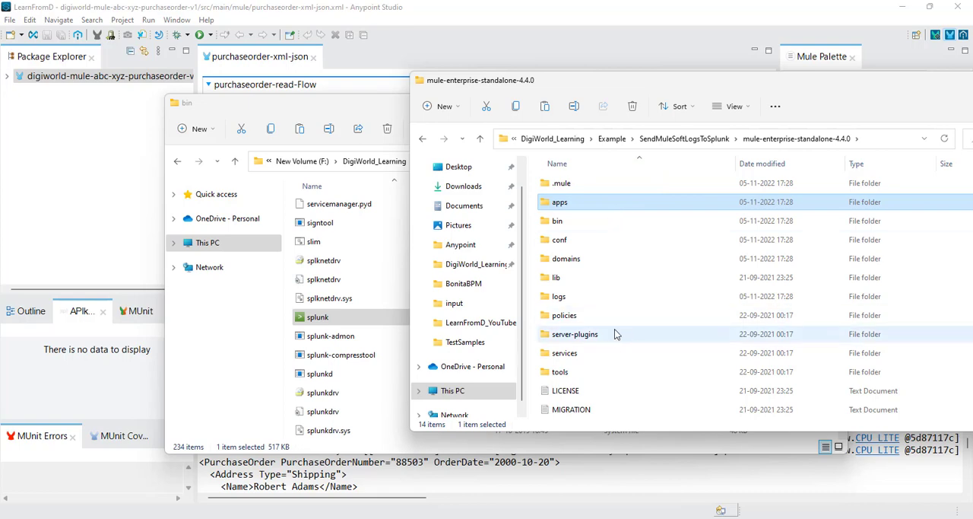
click(381, 37)
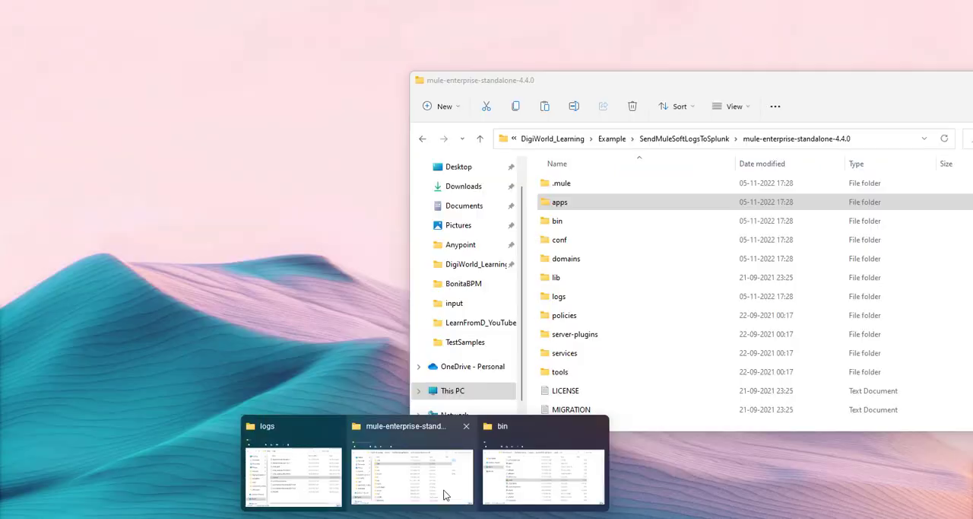
click(446, 495)
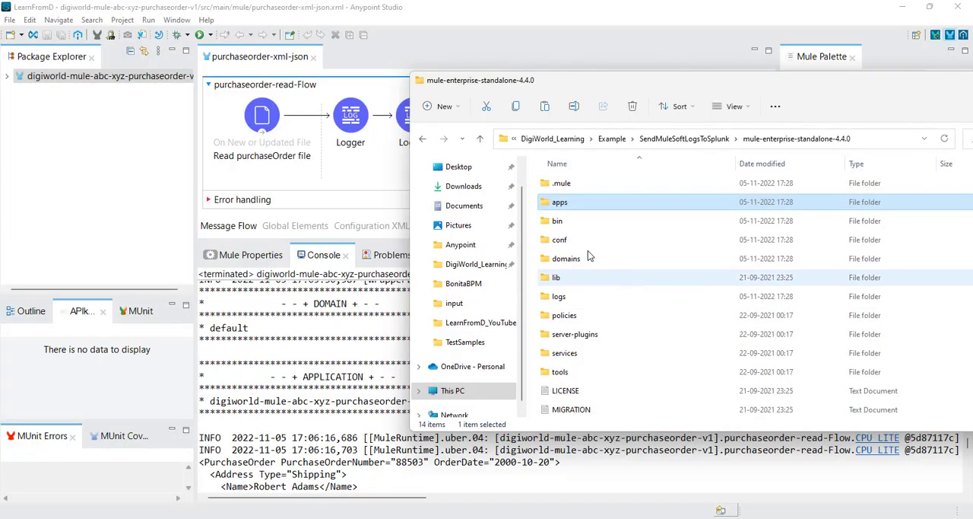
drag(765, 79, 603, 38)
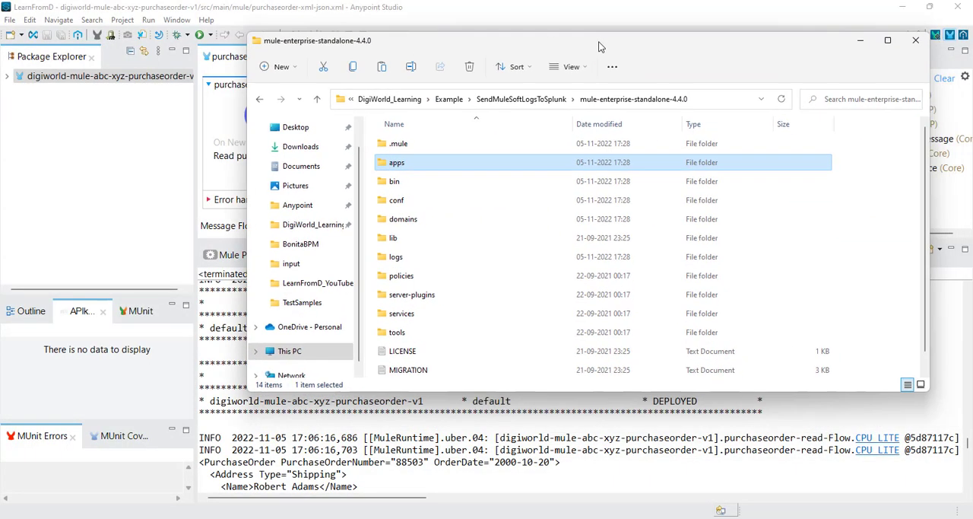
Step: Open the mule_ee log from the runtime's logs folder in Notepad and examine the runtime startup and application deployment entries
double_click(397, 257)
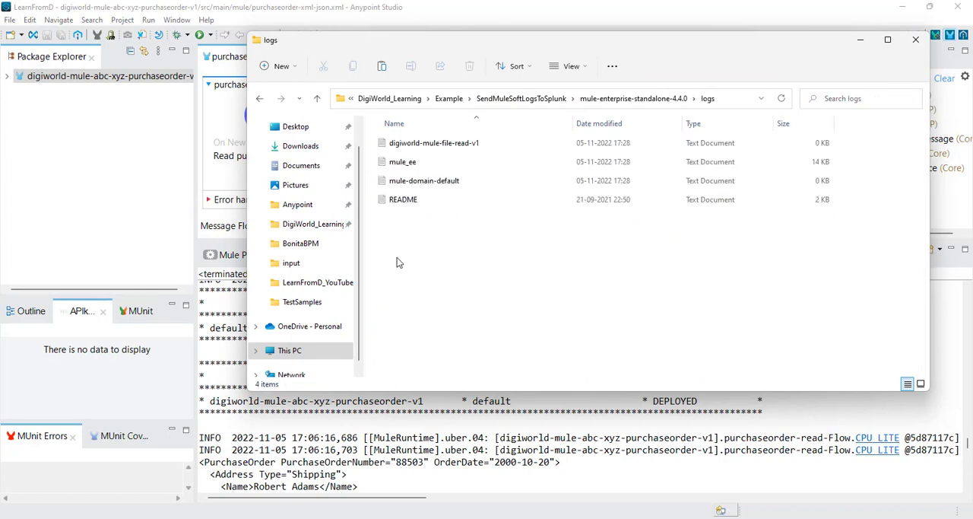
right_click(411, 167)
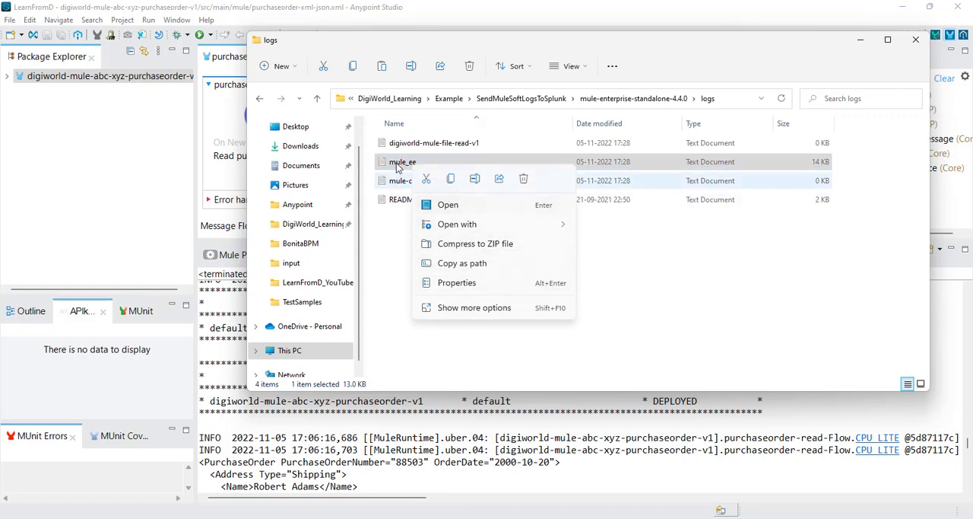
mouse_move(450, 228)
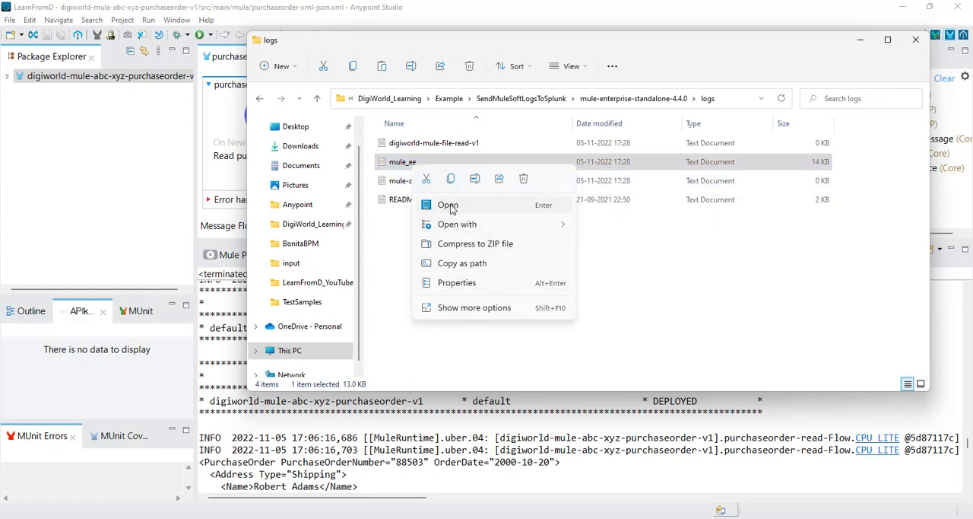
click(449, 206)
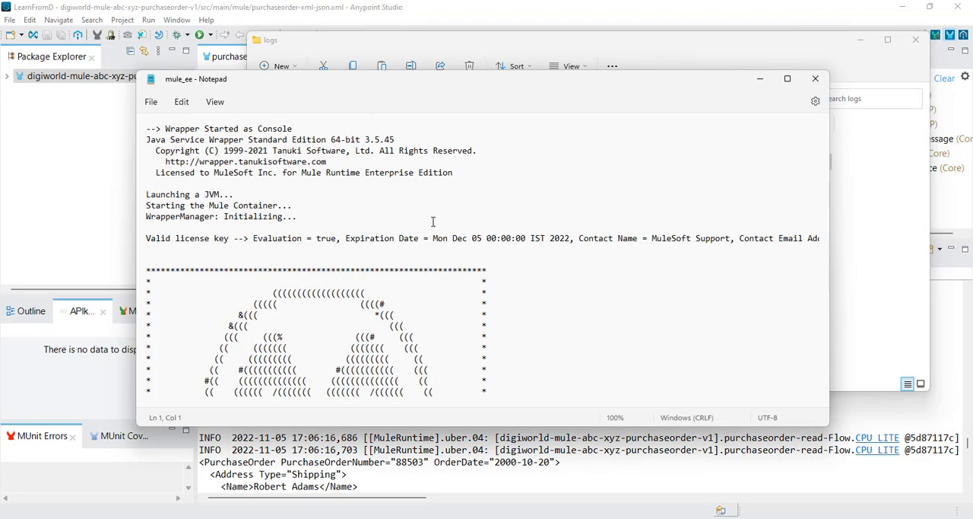
scroll(495, 258, down, 15)
scroll(488, 266, down, 20)
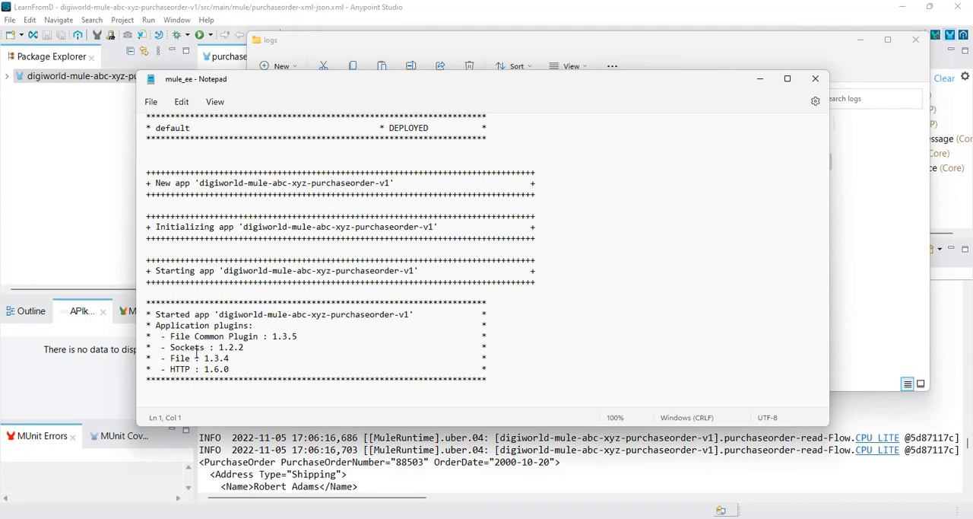
Step: Bring up the Mule Enterprise Edition console, compare its deployment entries with the mule_ee log, and bring the logs folder window forward
click(666, 517)
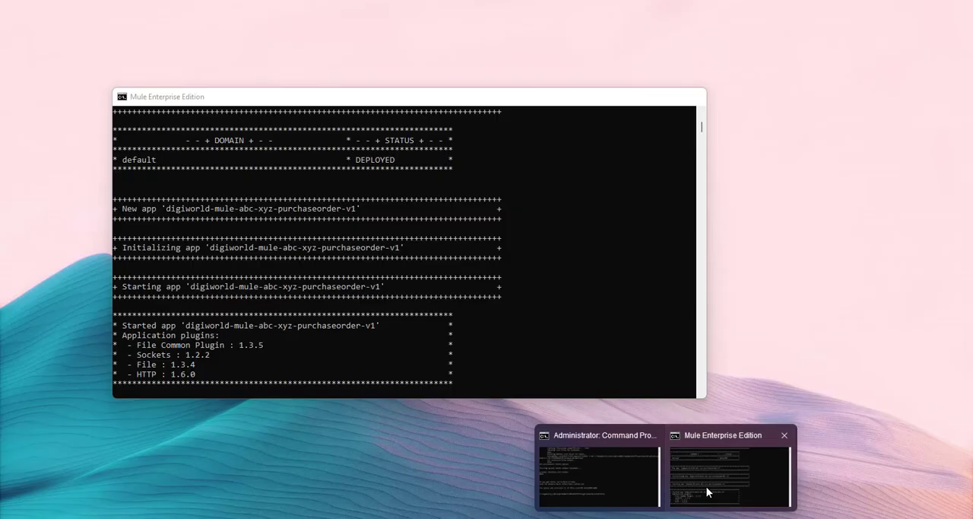
click(706, 486)
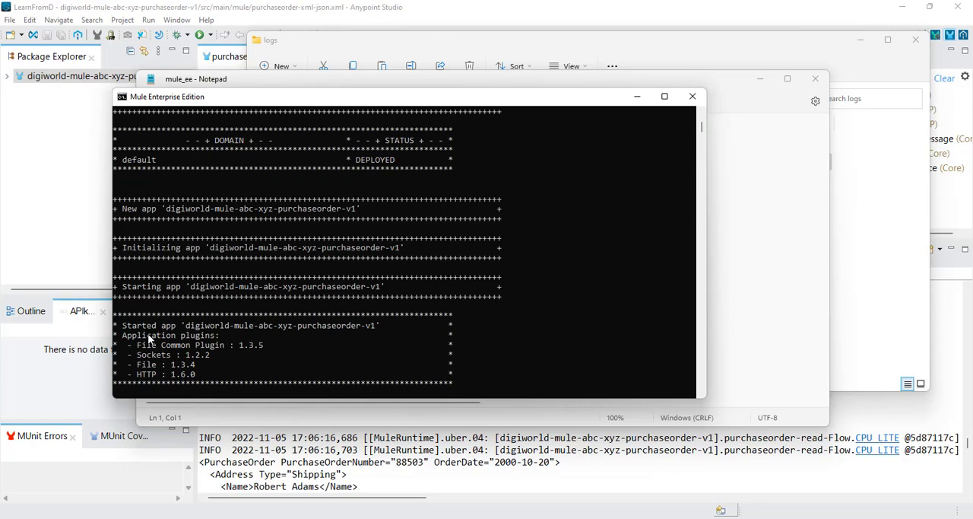
drag(430, 106, 703, 115)
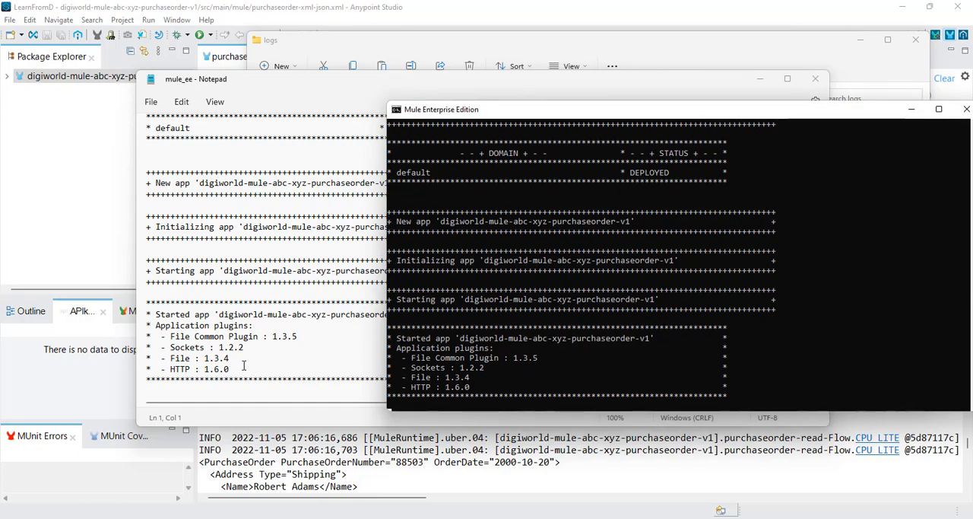
click(561, 38)
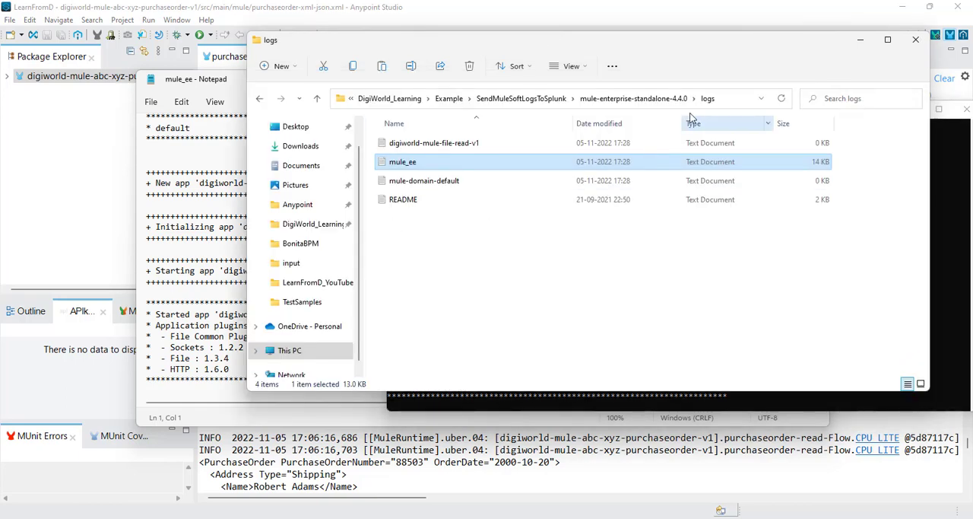
Step: Switch to Splunk in Chrome and start a new local file and directory input under the Files & Directories data inputs
click(473, 517)
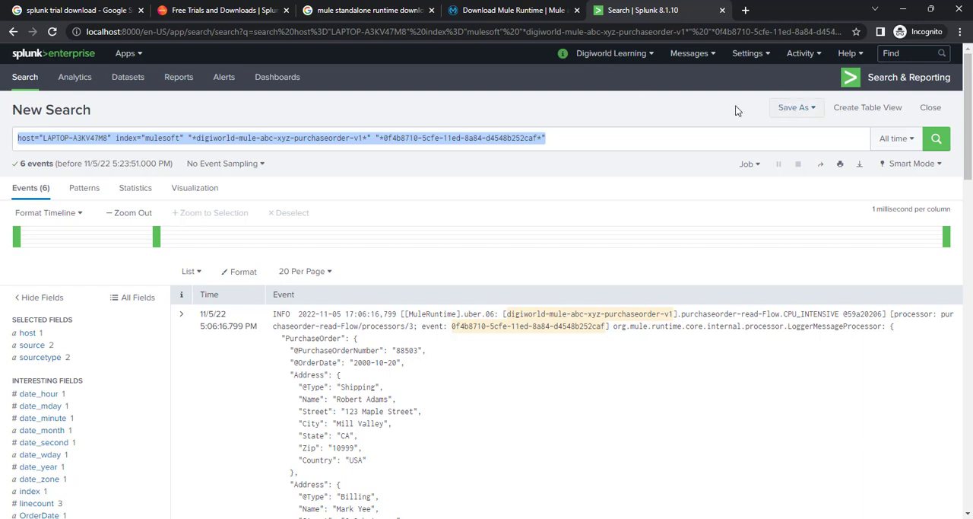
click(748, 55)
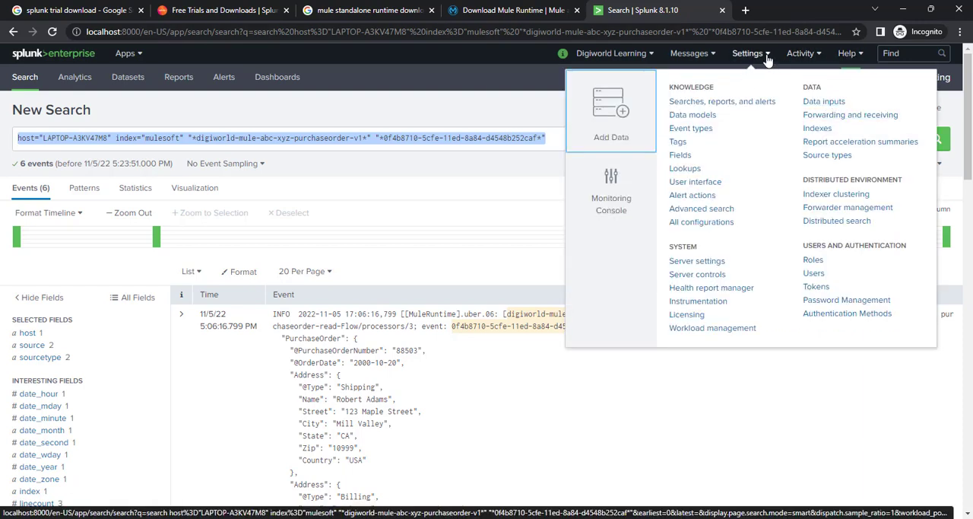
click(822, 102)
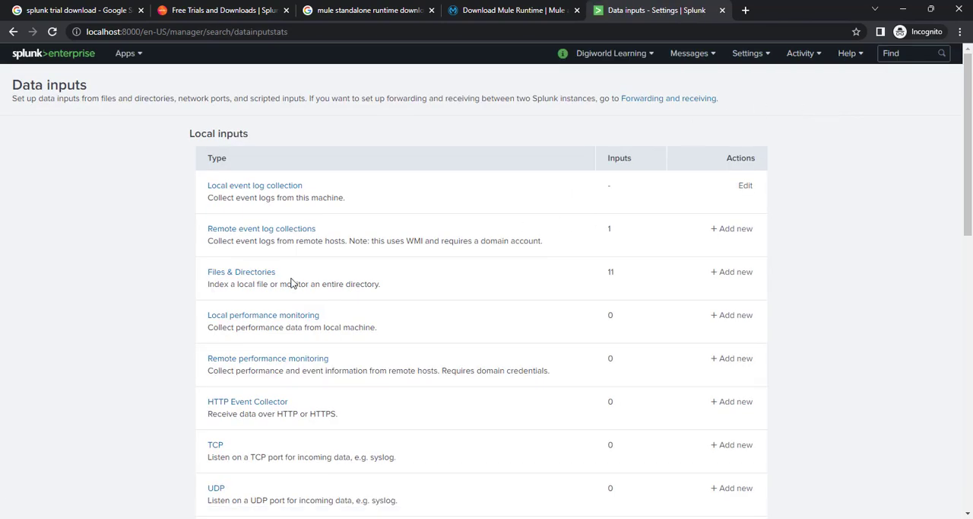
click(238, 276)
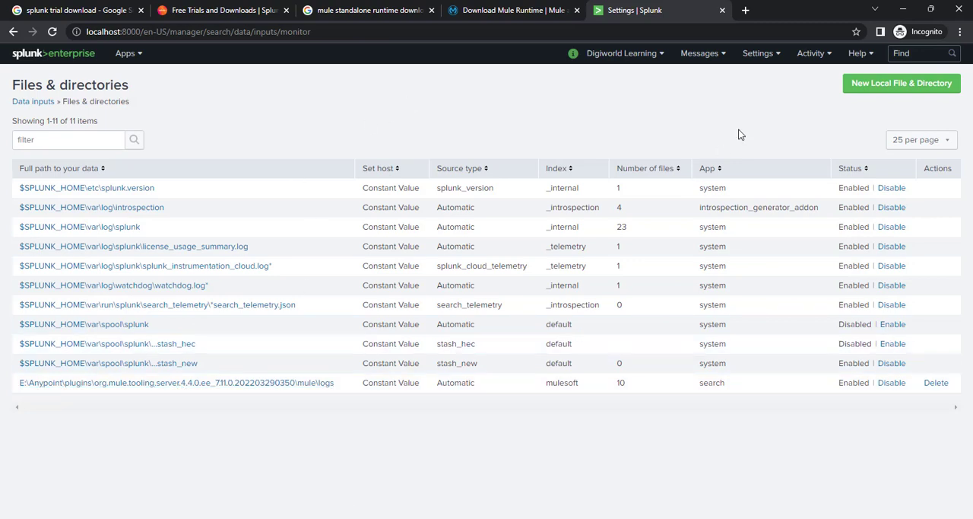
click(902, 85)
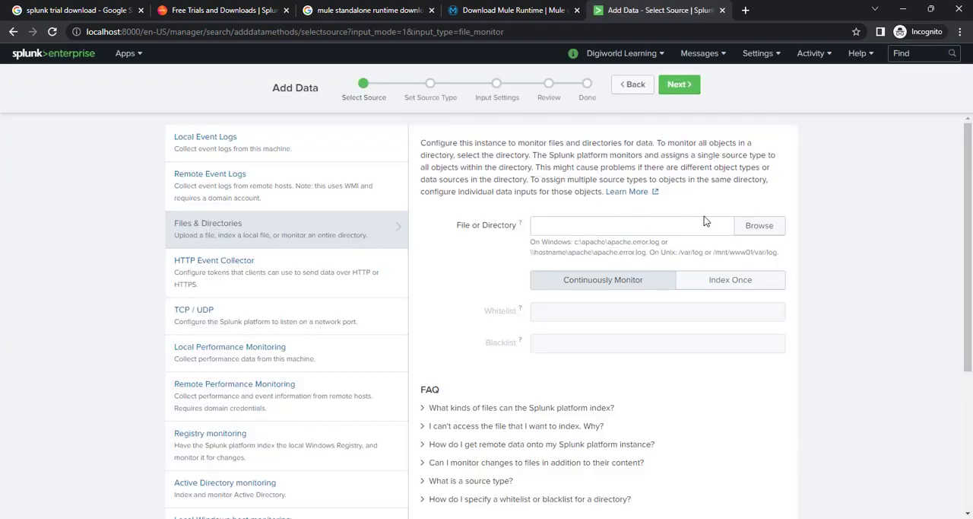
Step: Copy the full path of the mule-enterprise-standalone-4.4.0 logs folder from its File Explorer window, and minimize that window
click(425, 518)
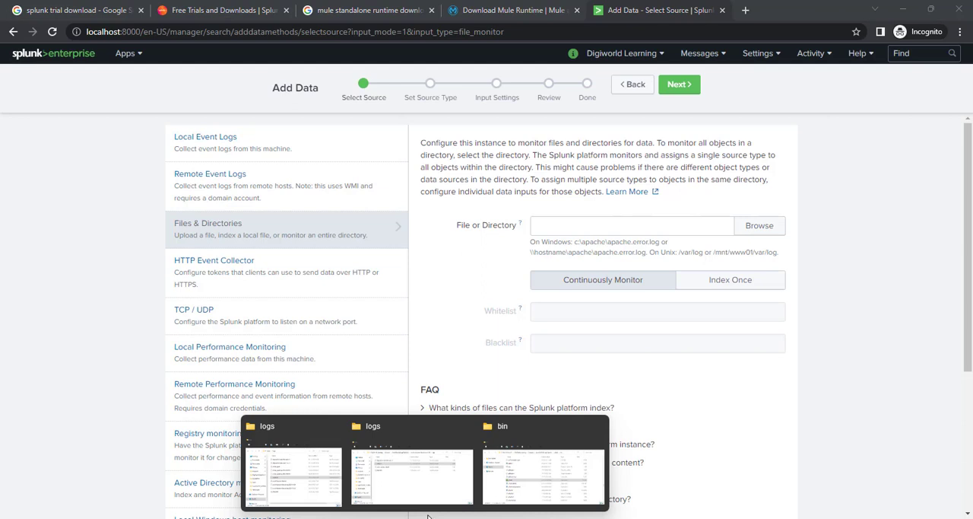
click(411, 476)
click(731, 99)
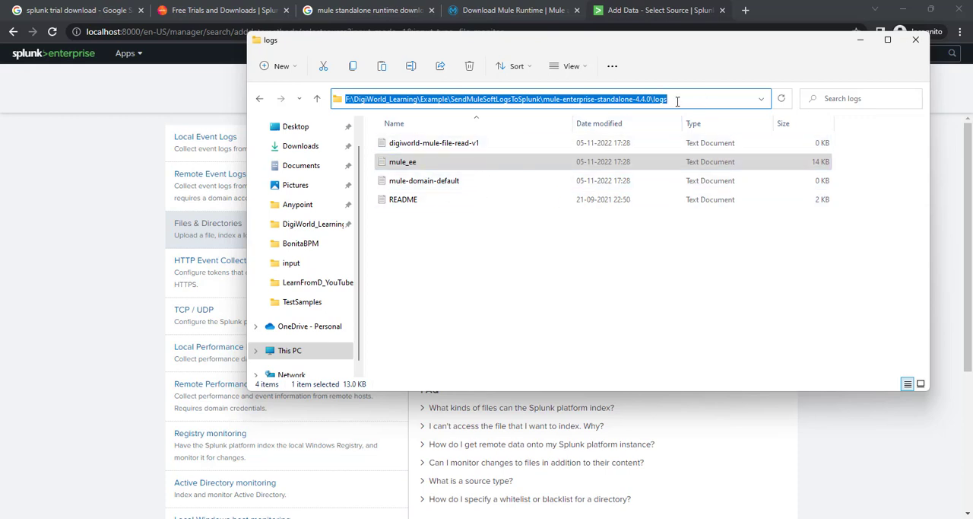
drag(679, 99, 332, 99)
key(ctrl+c)
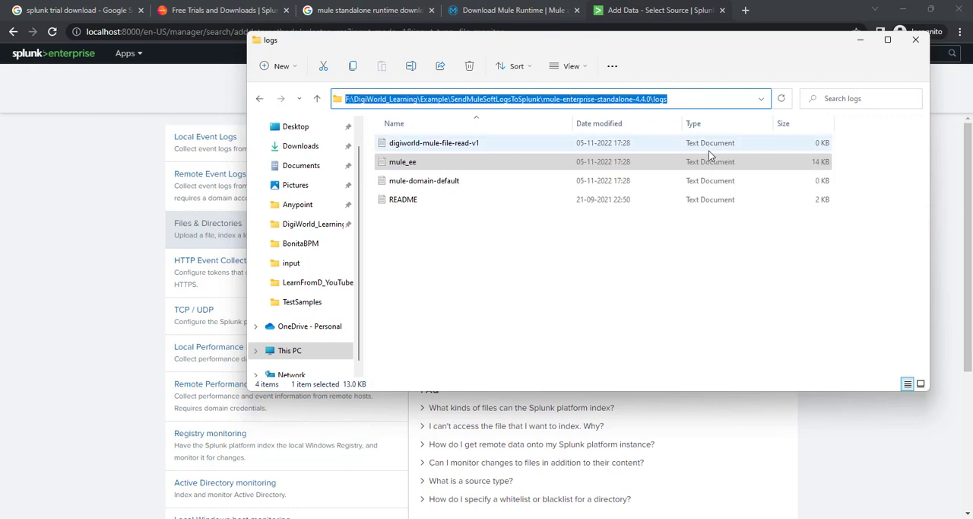
click(866, 42)
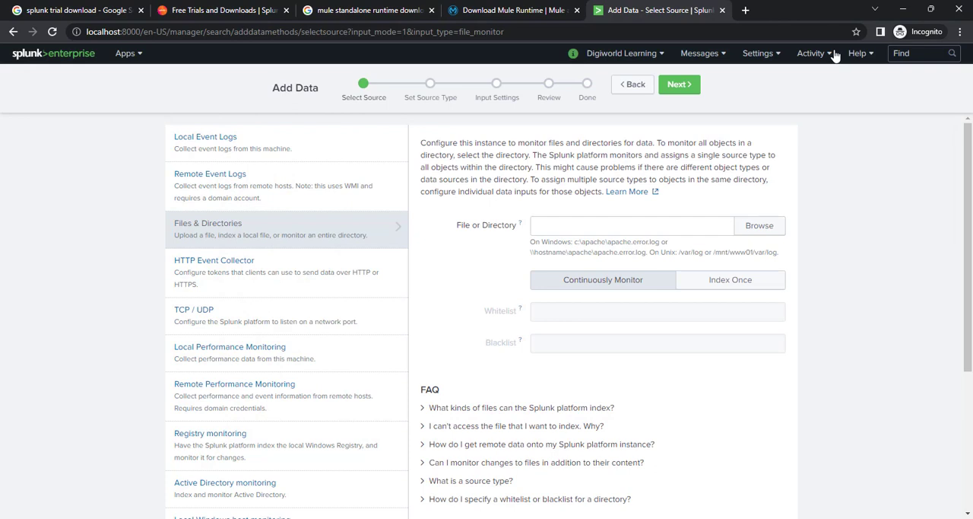
Step: Set the data input's File or Directory to F:\DigiWorld_Learning\Example\SendMuleSoftLogsToSplunk\mule-enterprise-standalone-4.4.0\logs
click(591, 219)
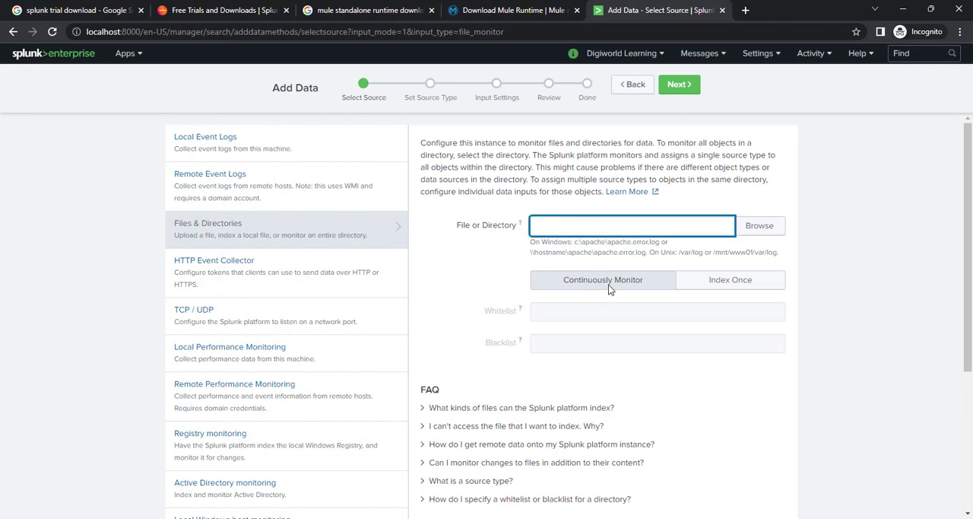
key(ctrl+v)
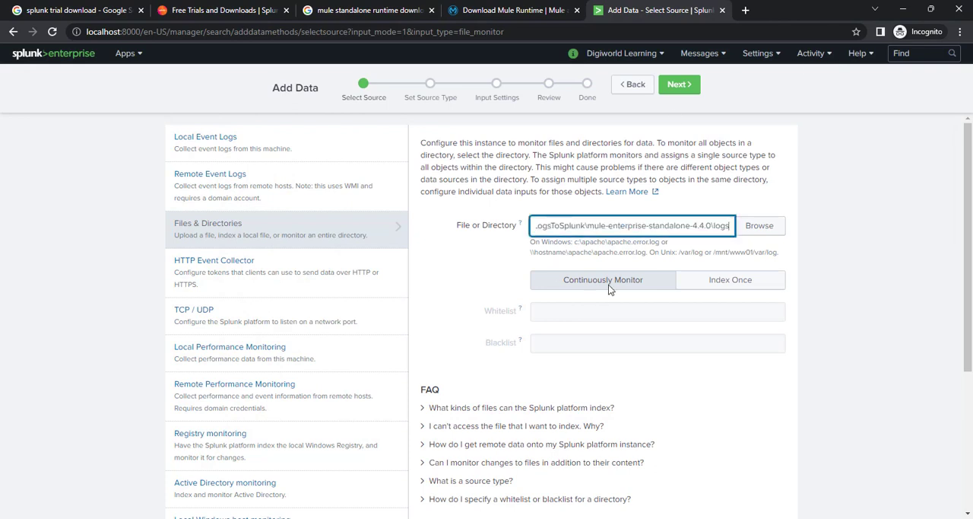
click(489, 261)
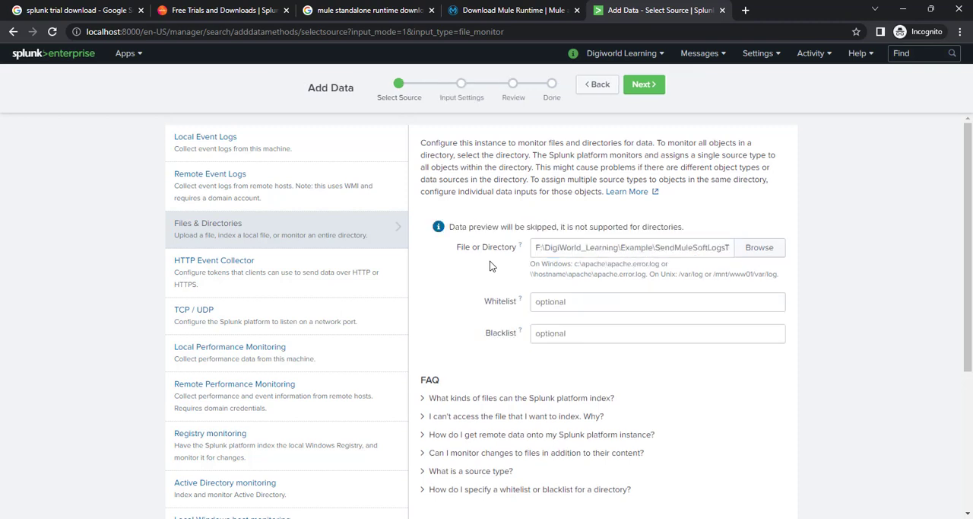
Step: Check the entered directory path through to its end and look over the remaining source selection options
click(654, 247)
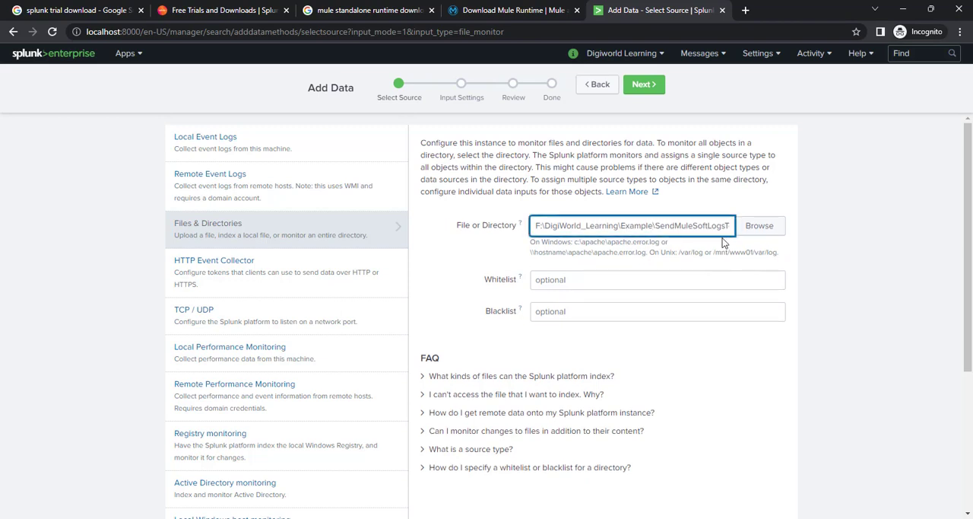
key(End)
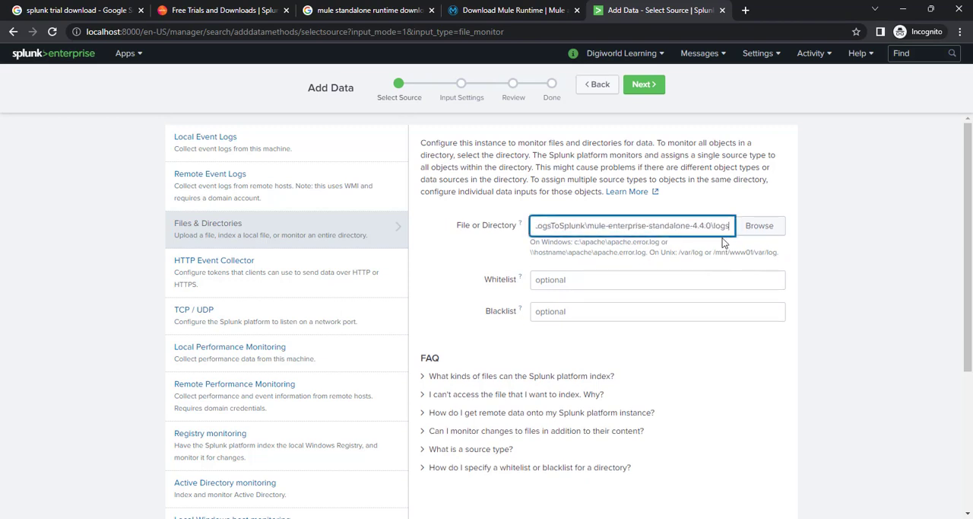
click(447, 244)
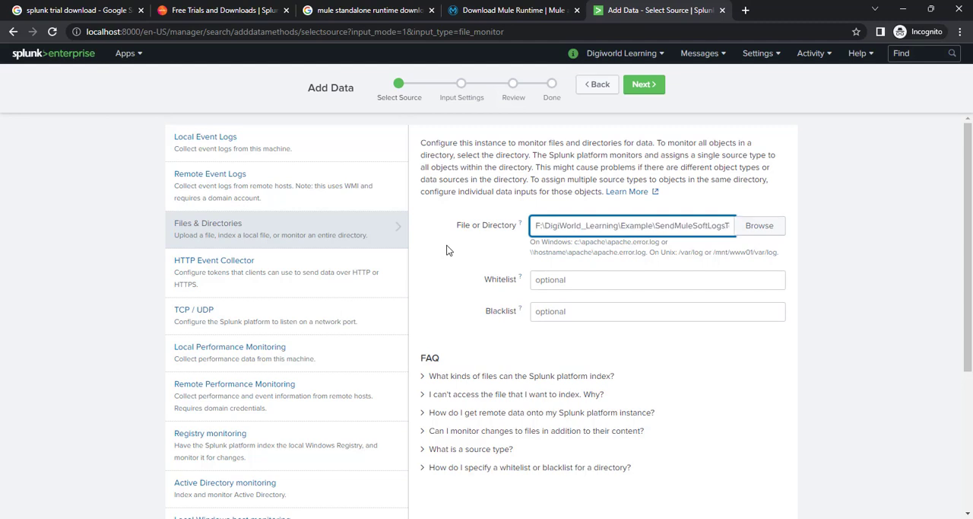
click(703, 225)
key(Right)
key(Right)
key(Right)
key(Right)
key(Right)
key(Right)
key(Right)
key(Right)
key(Right)
key(Right)
key(Right)
key(Right)
key(Right)
key(Right)
key(Right)
key(Right)
key(Right)
key(Right)
key(Right)
key(Right)
text(.4.0\logs)
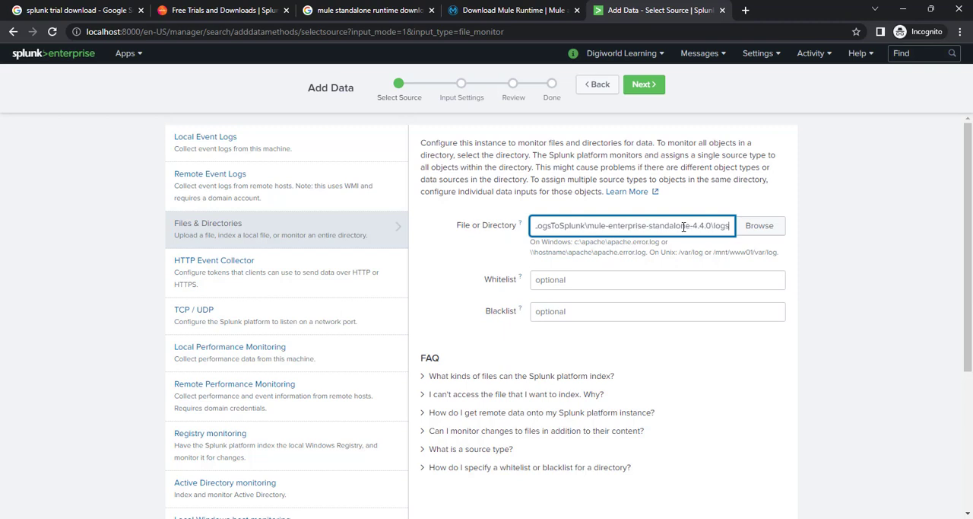
click(444, 242)
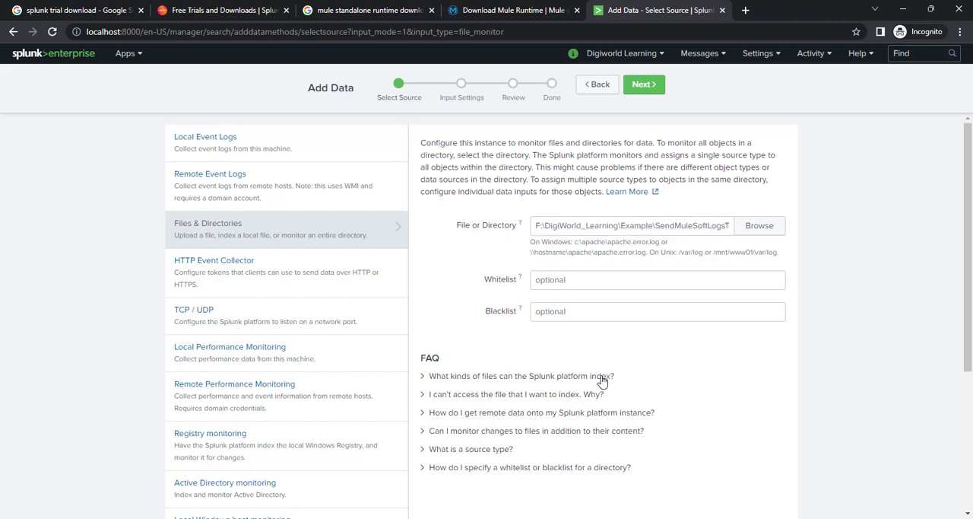
scroll(691, 356, down, 1)
scroll(692, 356, down, 1)
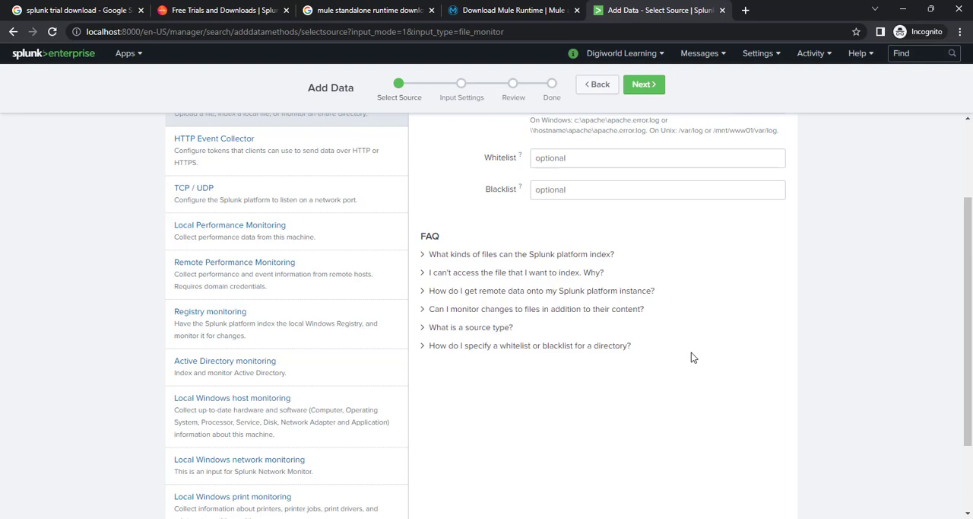
scroll(691, 352, down, 2)
scroll(692, 352, up, 3)
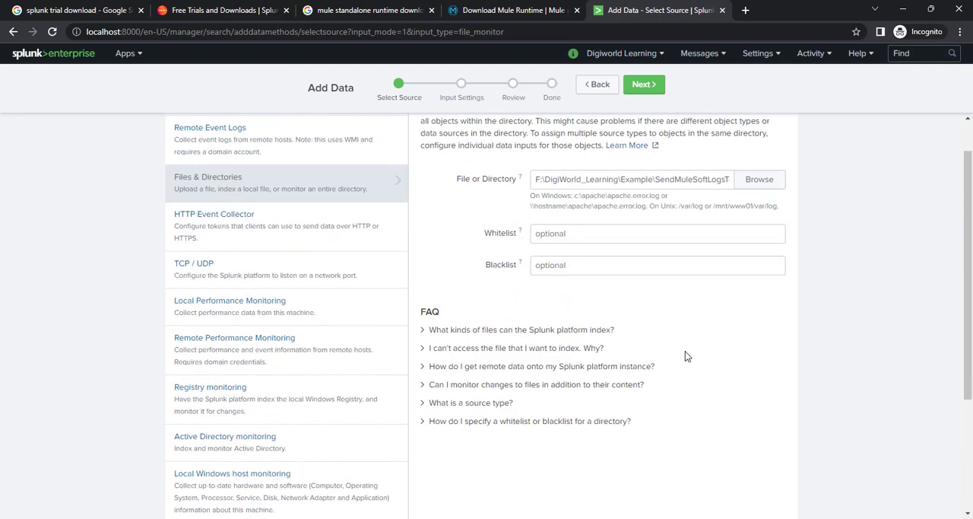
scroll(685, 356, up, 1)
click(662, 225)
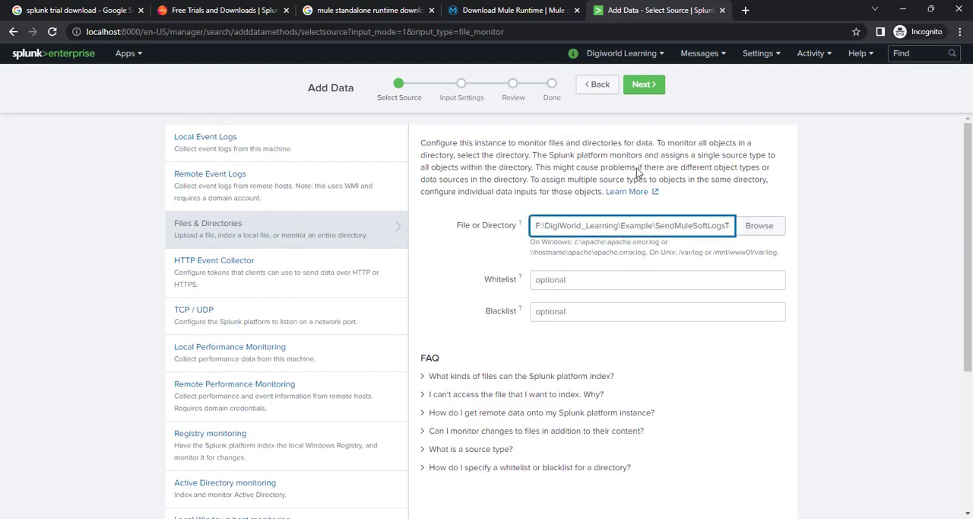
Step: Continue to the input settings, review the app context choices and host field, and keep Search & Reporting (search) with the constant host value
click(643, 86)
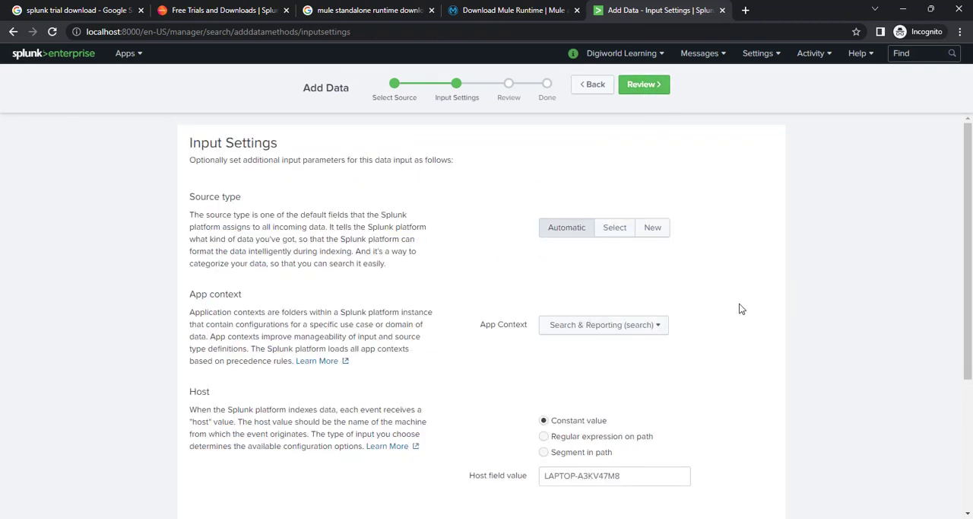
scroll(741, 308, down, 1)
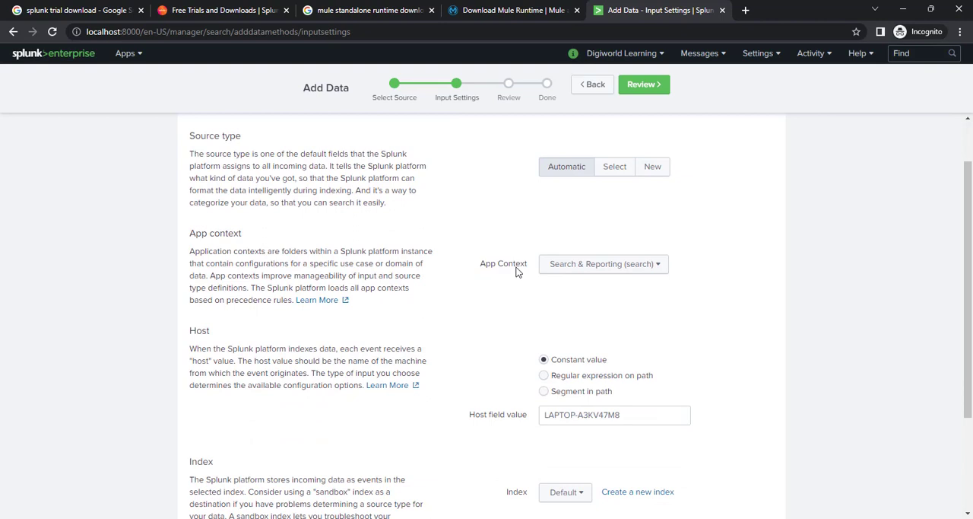
click(661, 265)
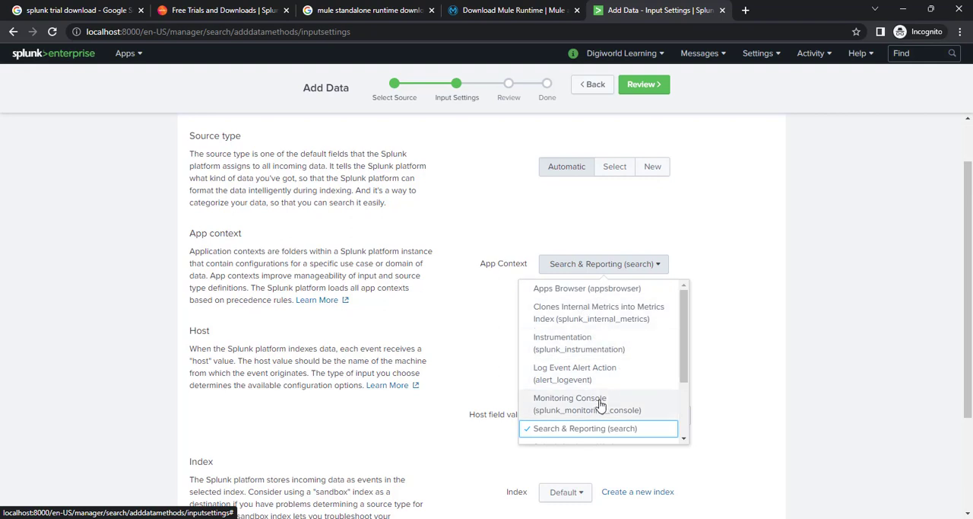
click(743, 238)
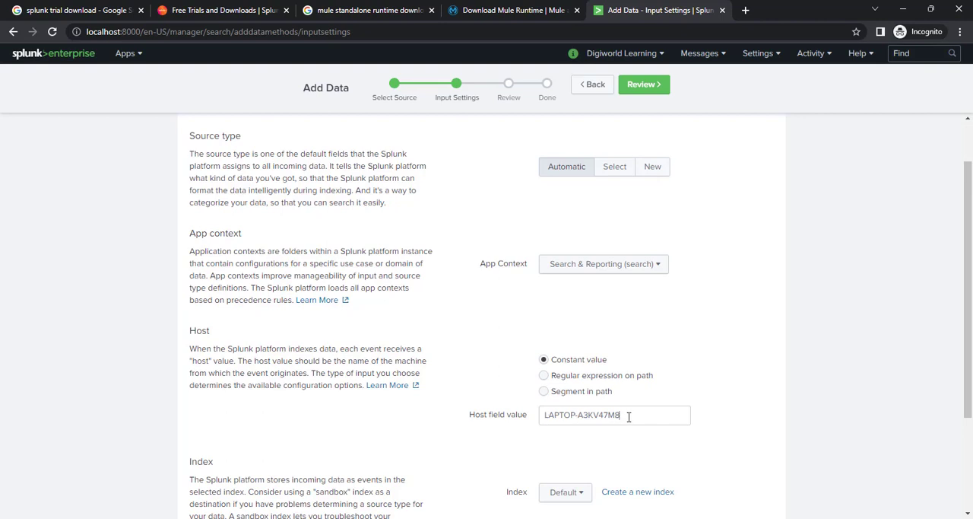
drag(628, 417, 529, 417)
click(723, 346)
Step: Set the data input's index to mulesoft and check the selection
scroll(697, 461, down, 1)
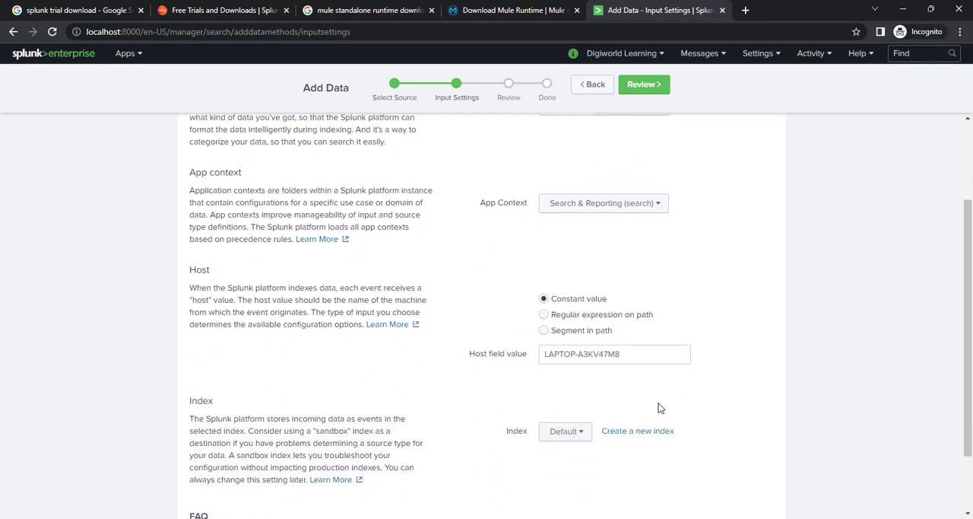
scroll(722, 409, down, 1)
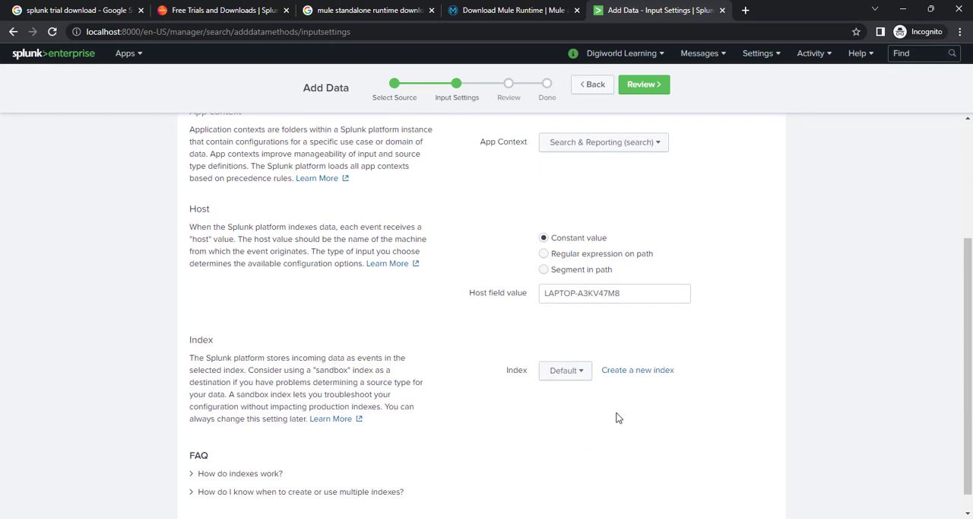
click(581, 375)
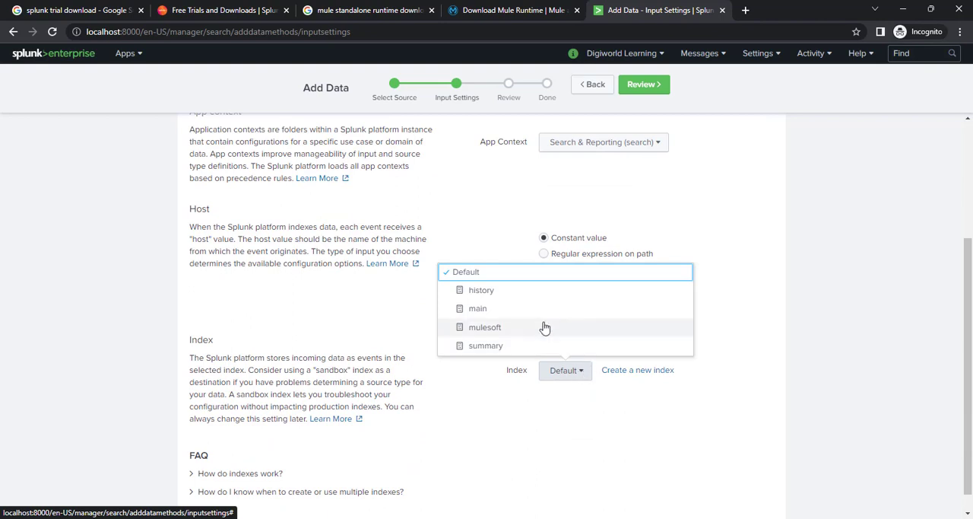
click(495, 334)
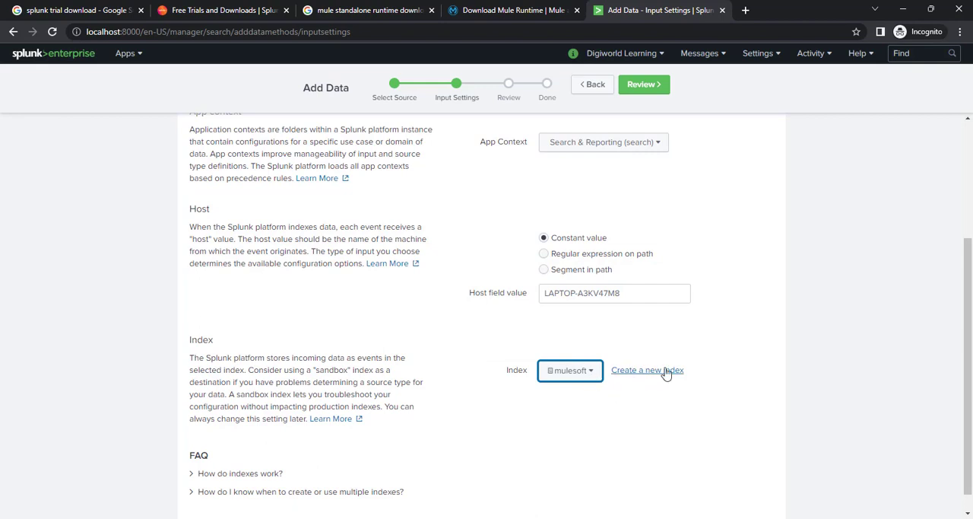
click(594, 373)
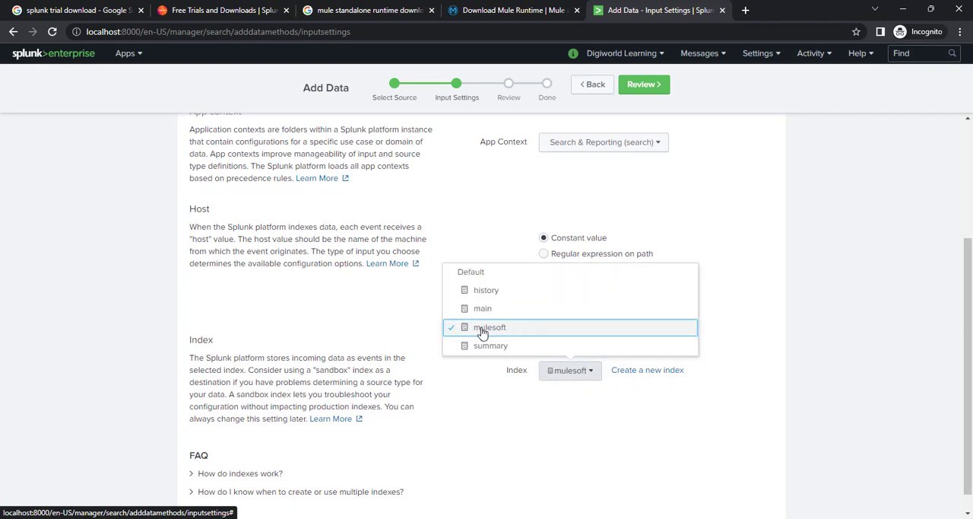
click(761, 326)
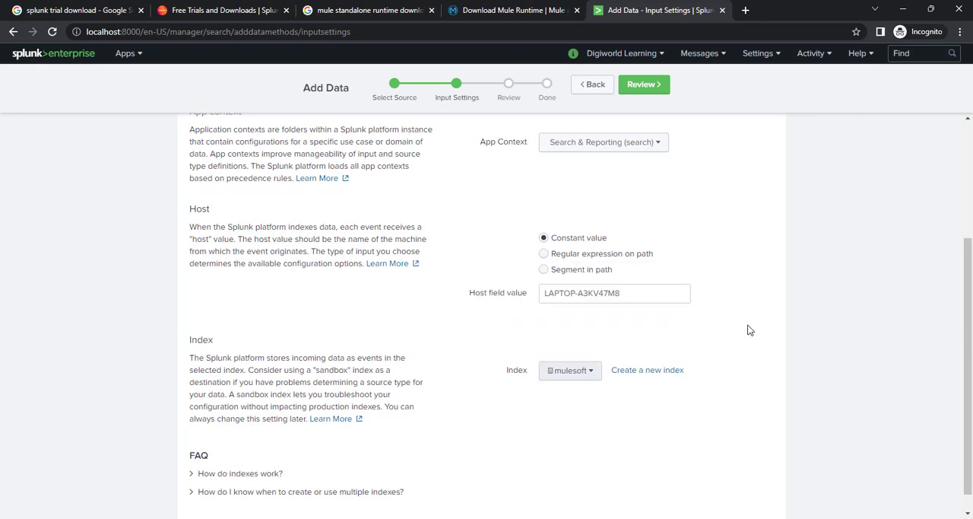
Step: Proceed to the review of the data input and check its input type and source path
click(640, 86)
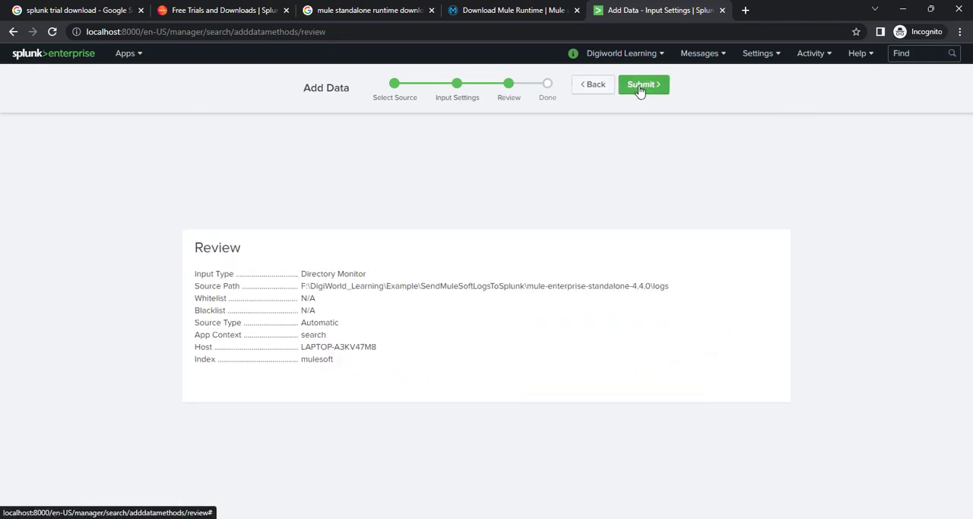
double_click(324, 273)
double_click(349, 275)
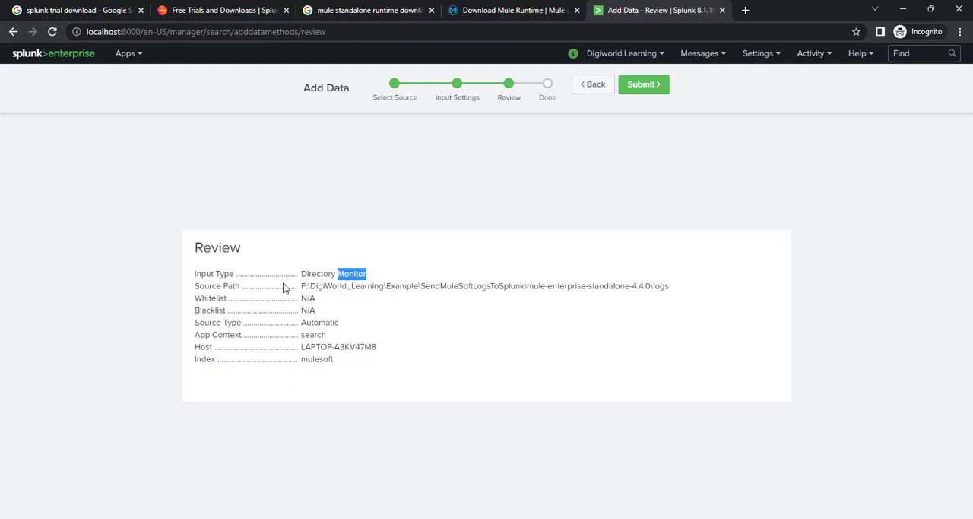
click(195, 278)
drag(303, 273, 362, 271)
drag(304, 286, 672, 290)
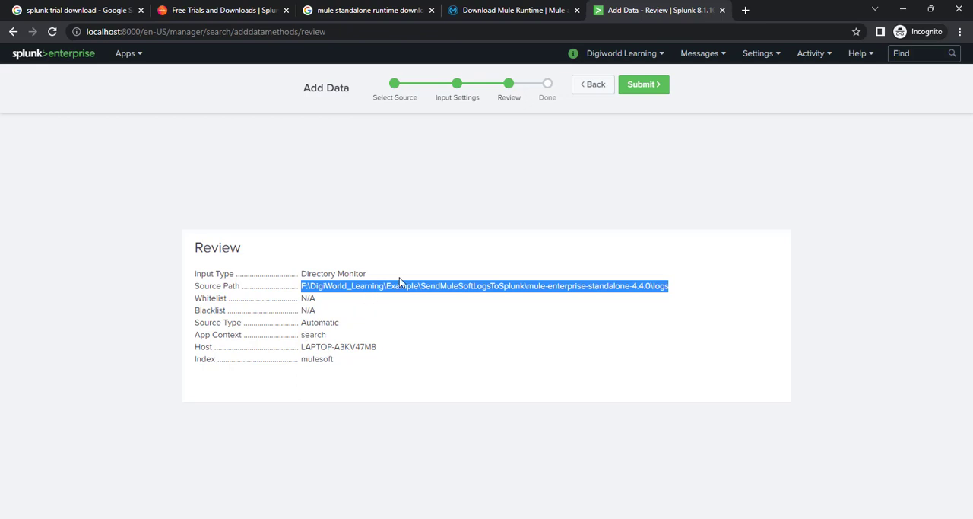
Step: Check the app context in the review, submit the directory input and start searching its data
double_click(314, 335)
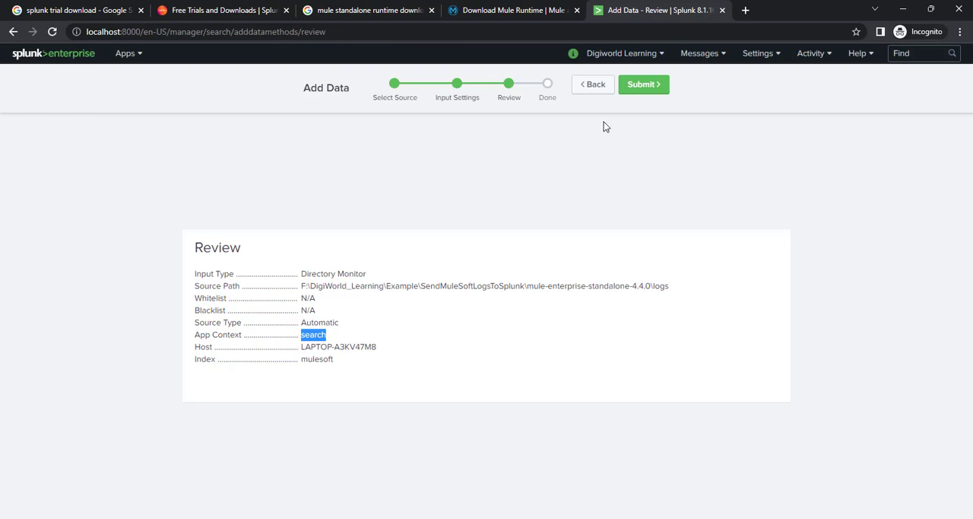
click(644, 88)
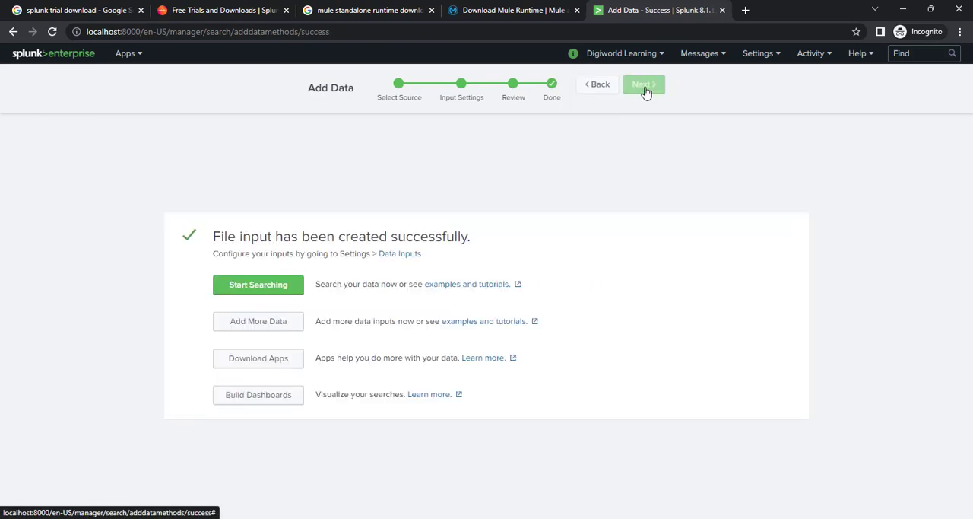
click(258, 286)
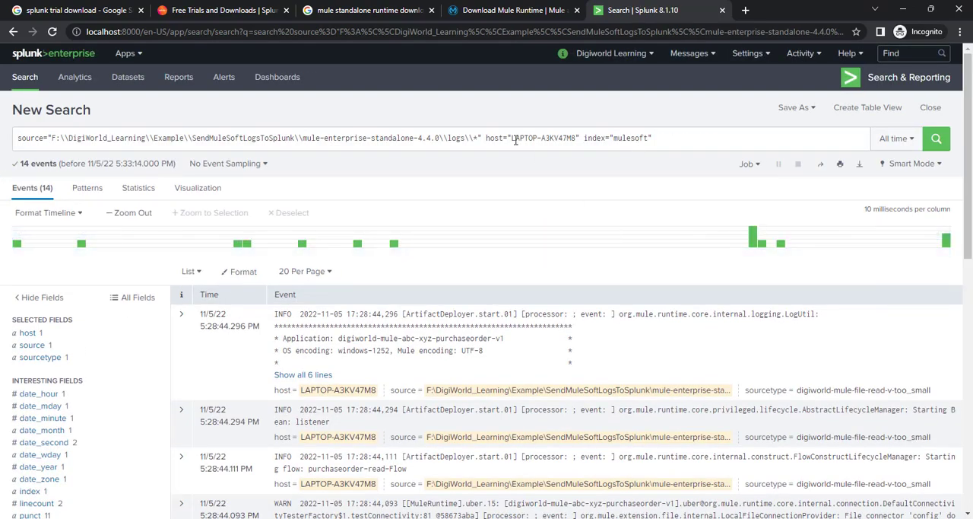
Step: Expand the newest event in full, check its application name and look through the remaining Mule log events
scroll(494, 346, down, 2)
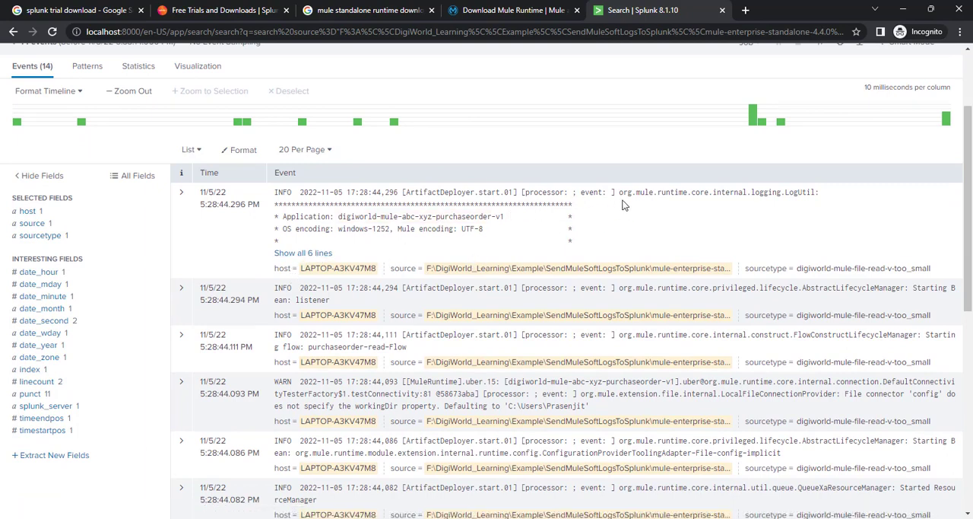
click(317, 253)
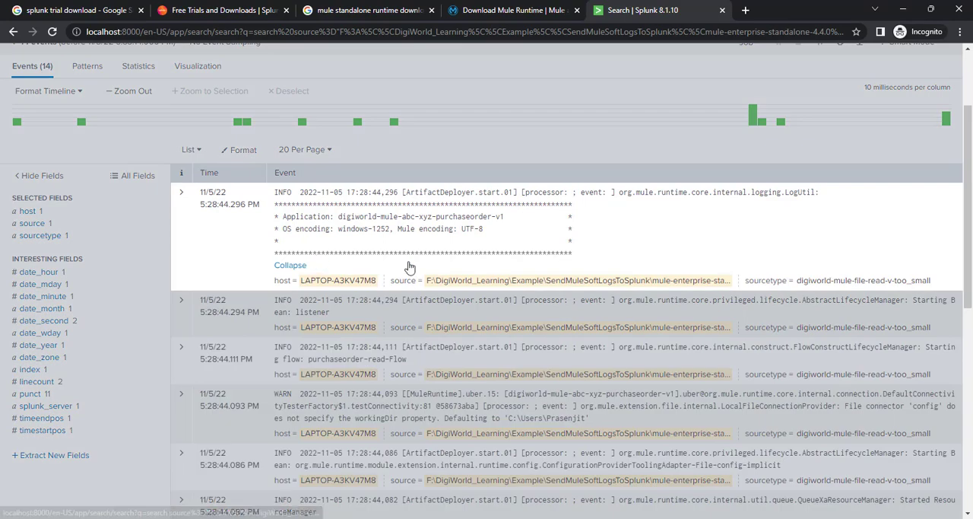
scroll(519, 263, down, 5)
scroll(477, 289, up, 3)
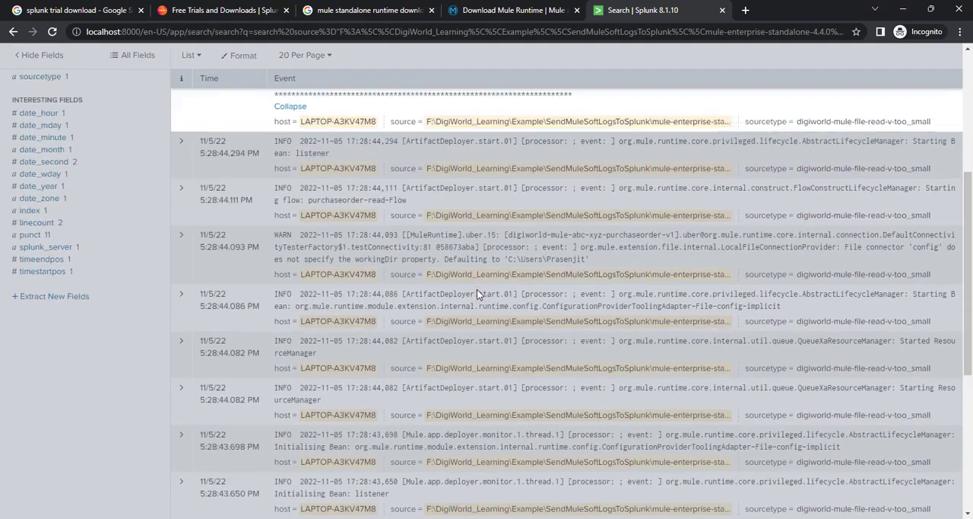
scroll(319, 162, up, 2)
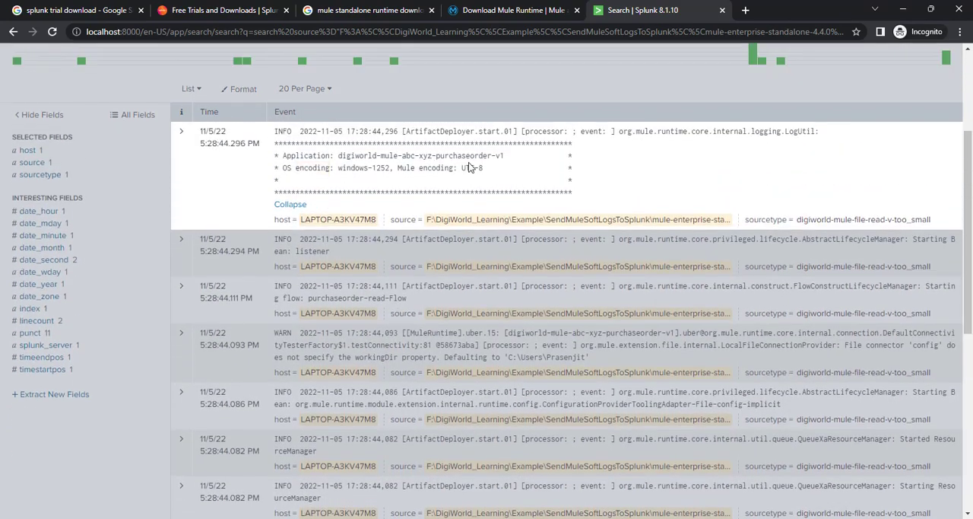
drag(339, 157, 514, 156)
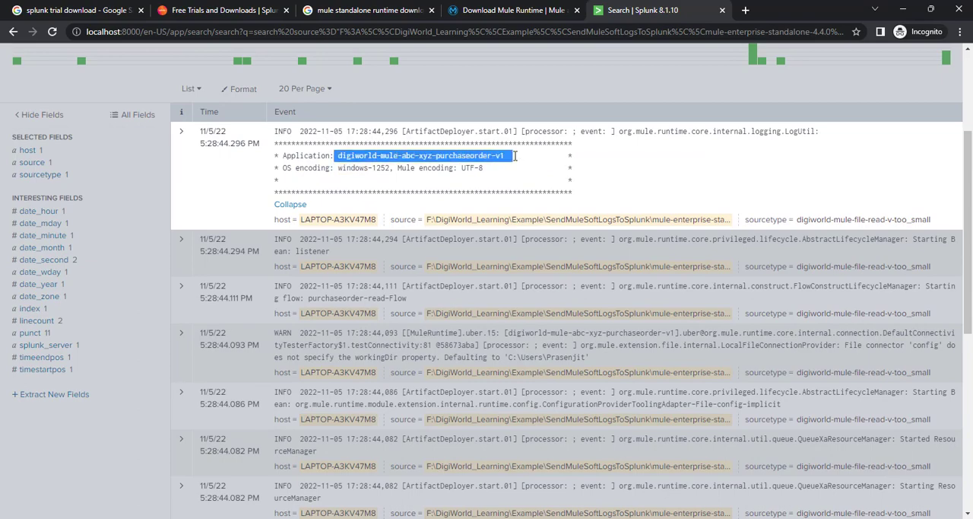
scroll(534, 251, down, 1)
scroll(534, 252, down, 8)
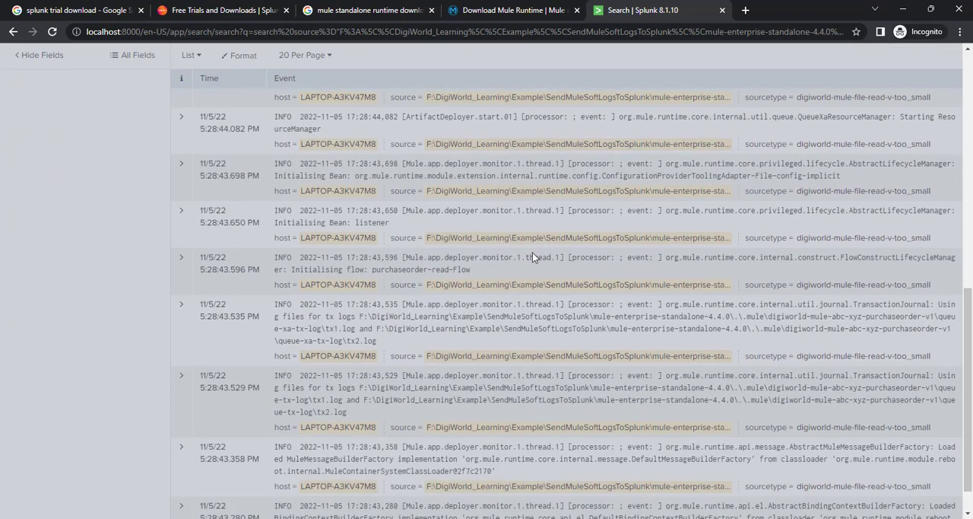
scroll(414, 342, down, 1)
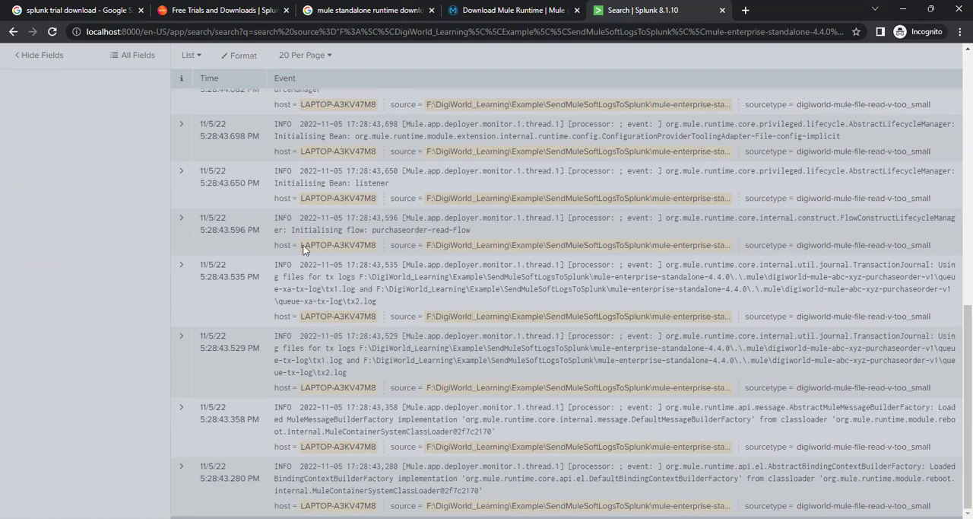
scroll(369, 245, up, 15)
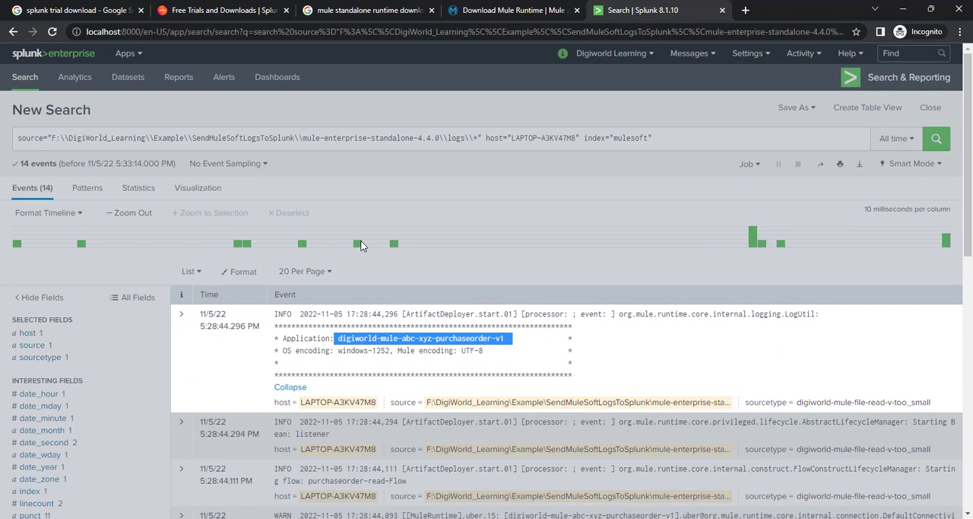
Step: Remove the source filter from the search, keeping only the host and index="mulesoft" filters, and run it
click(486, 138)
drag(486, 137, 17, 137)
key(BackSpace)
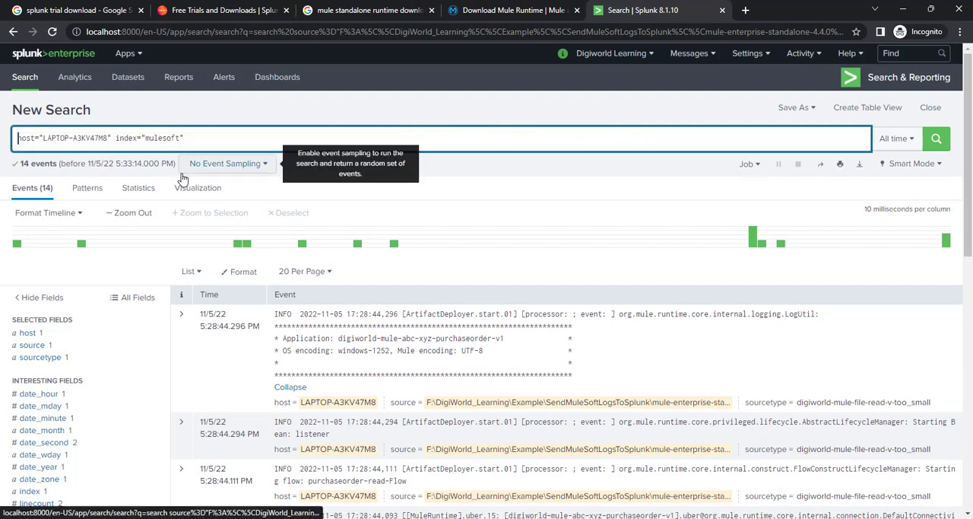
click(232, 139)
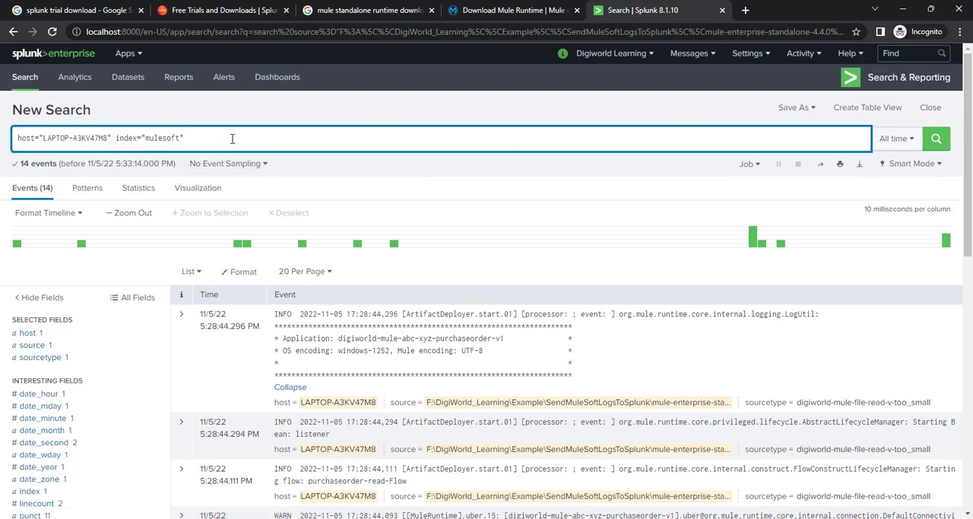
key(Return)
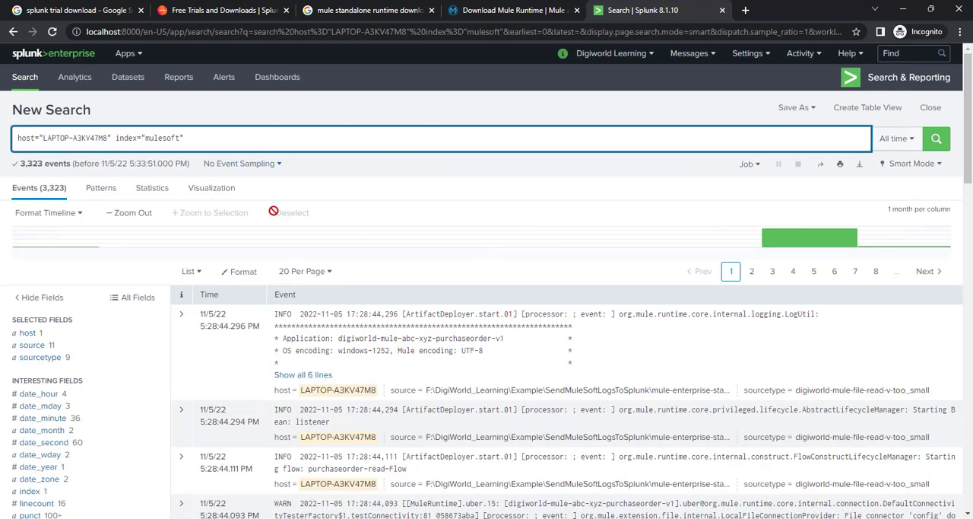
Step: Limit the search to the Last 15 minutes and look through the matching events
click(912, 142)
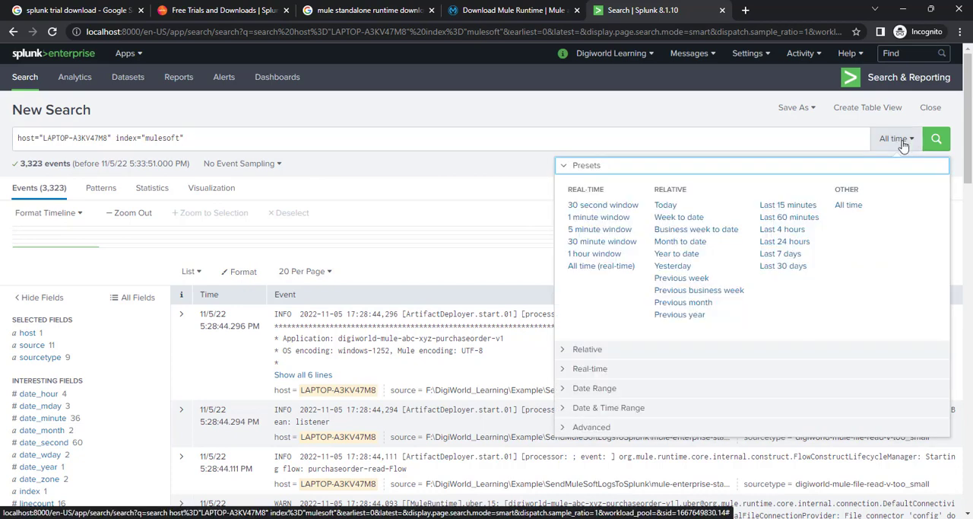
click(787, 205)
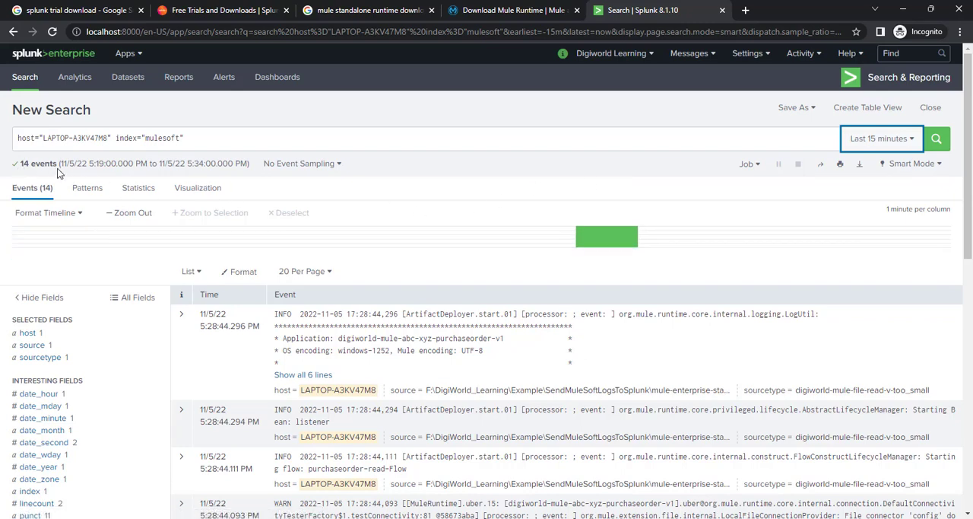
scroll(358, 343, down, 3)
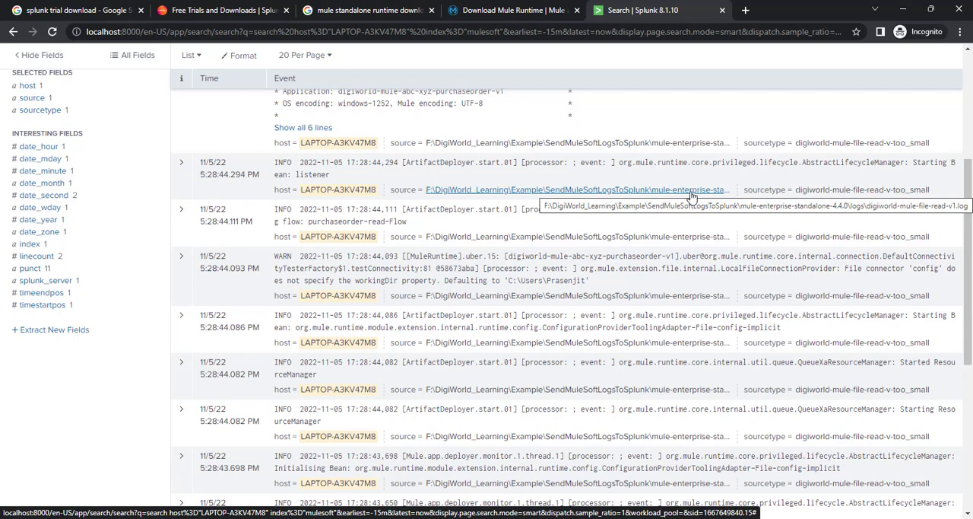
scroll(595, 307, down, 5)
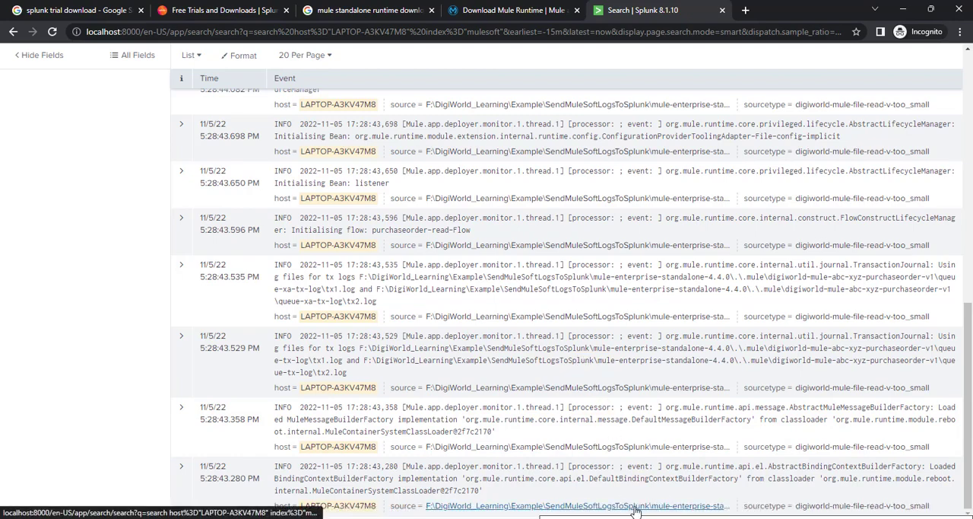
scroll(598, 278, up, 10)
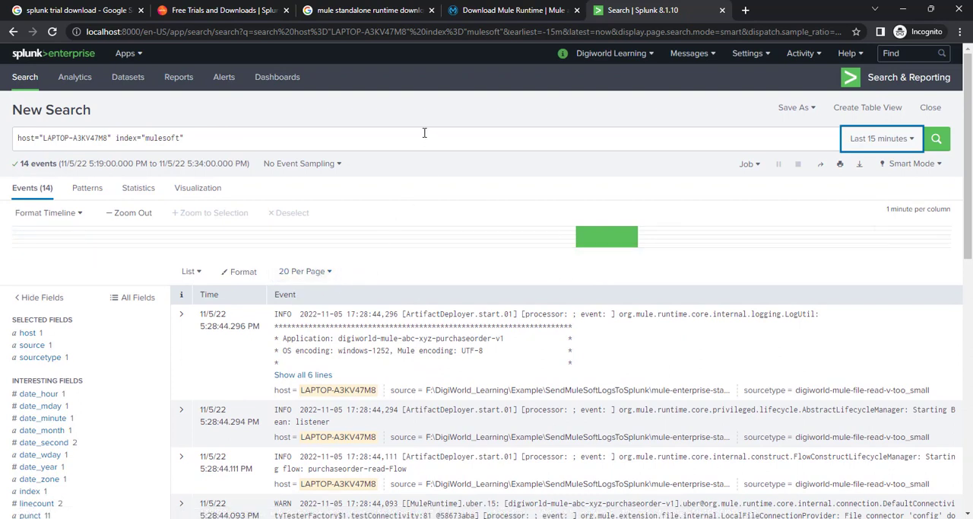
Step: Switch to the Mule Enterprise Edition console to check the status of the deployed application
mouse_move(425, 518)
mouse_move(667, 518)
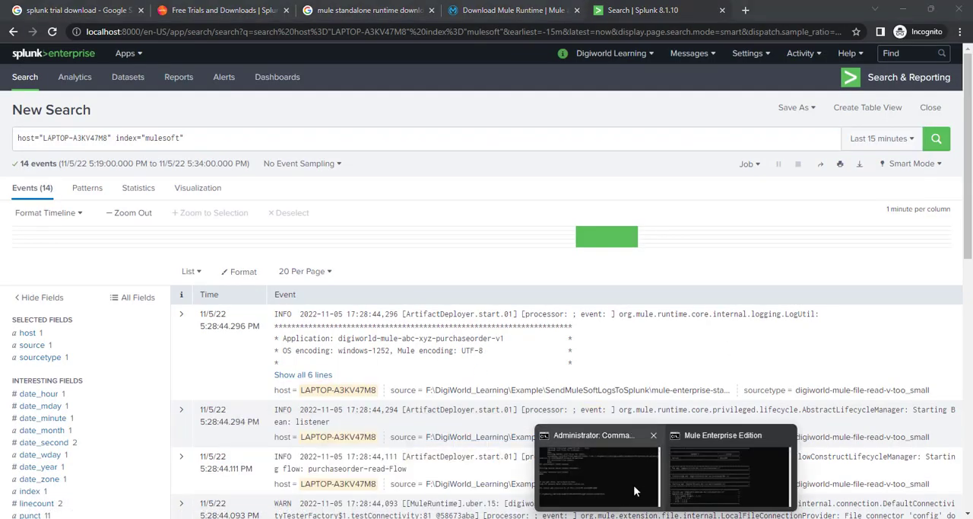
click(715, 494)
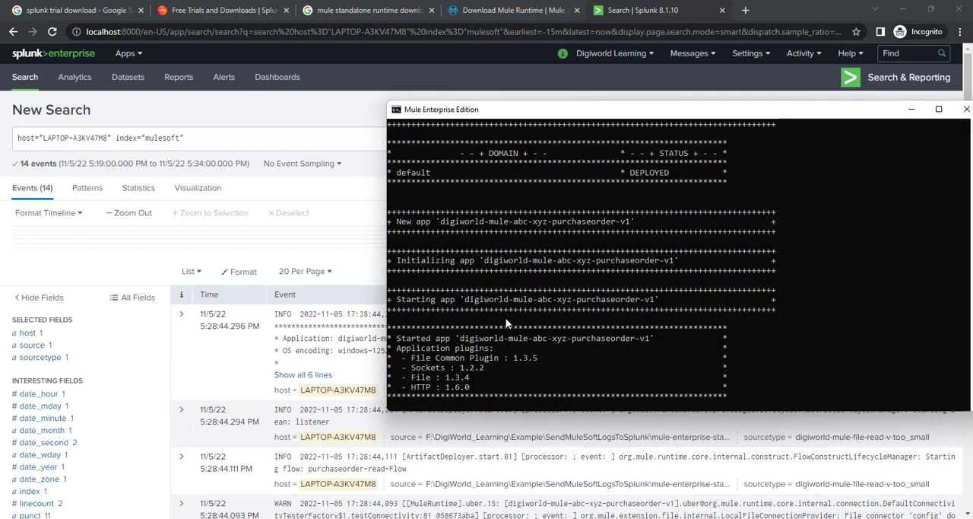
Step: In File Explorer, go to Example\digiworld-mule-file-read-v1\TestSamples, copy the purchaseOrderFromABC XML file, and return to the Splunk search
mouse_move(426, 517)
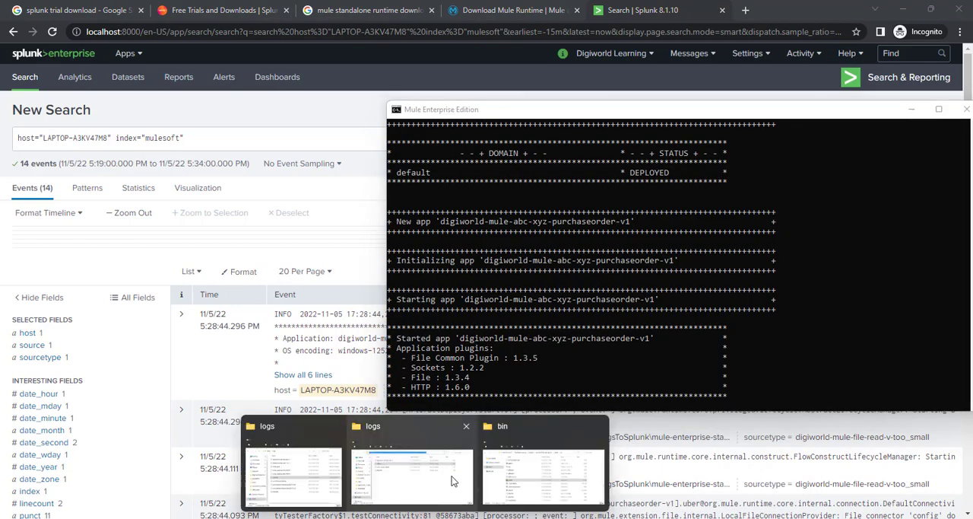
click(407, 486)
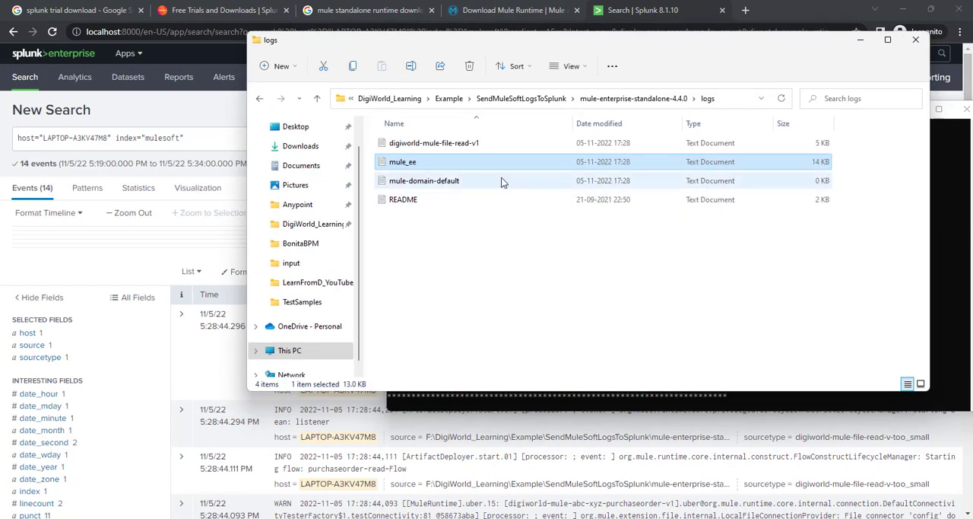
click(449, 98)
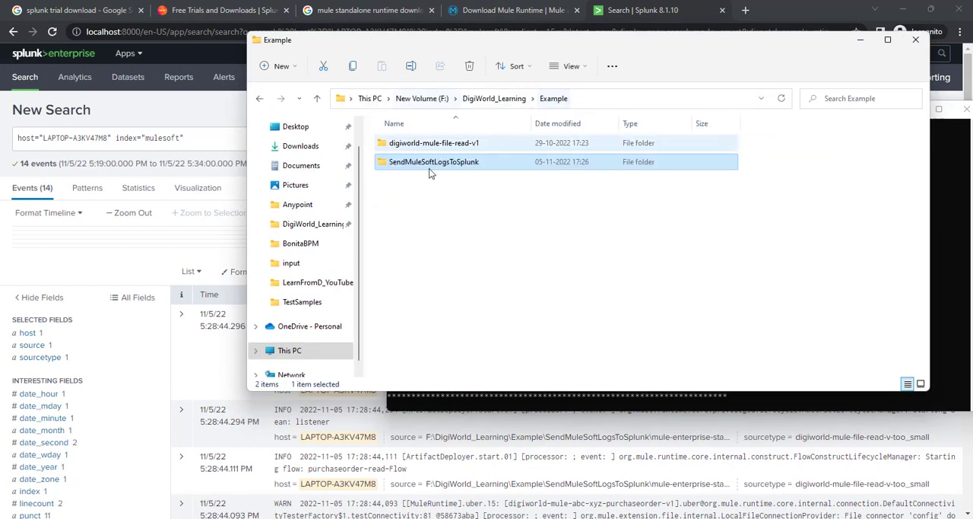
double_click(428, 146)
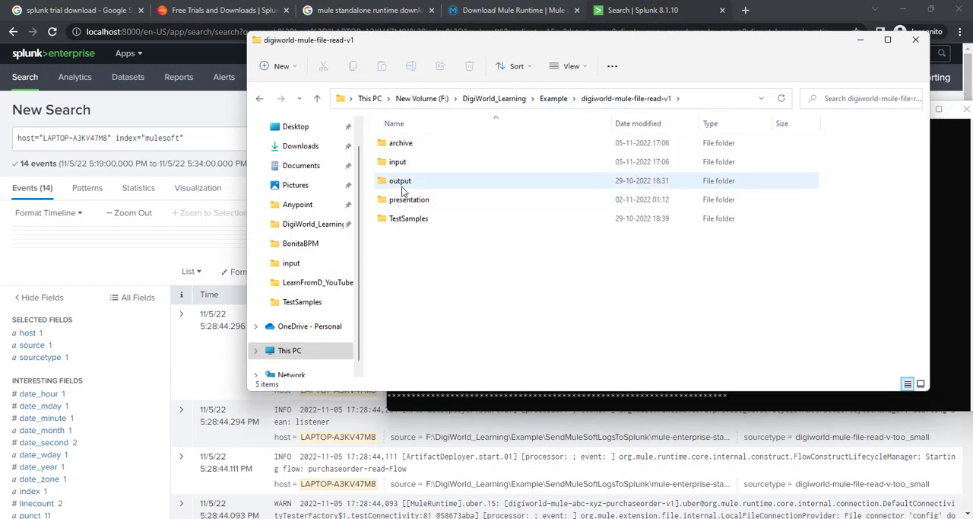
double_click(405, 218)
right_click(432, 183)
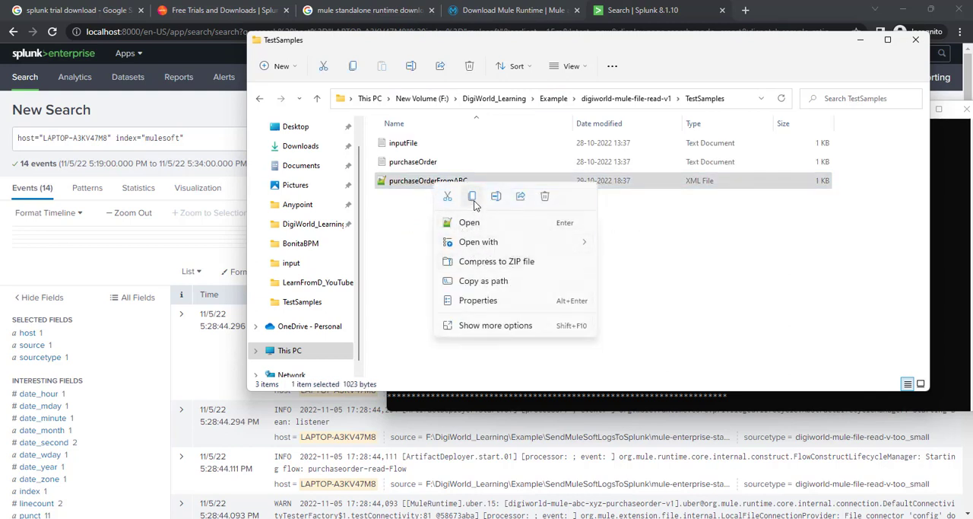
click(473, 197)
click(861, 41)
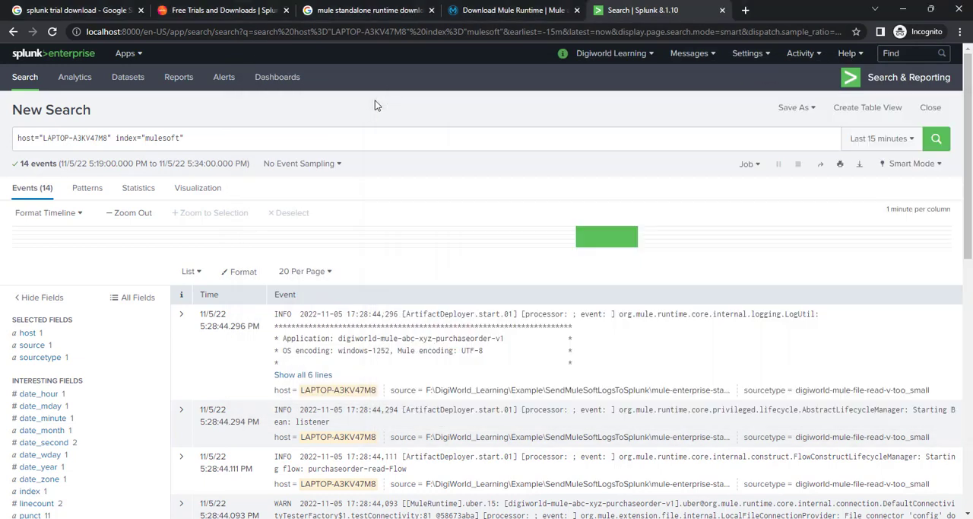
click(376, 102)
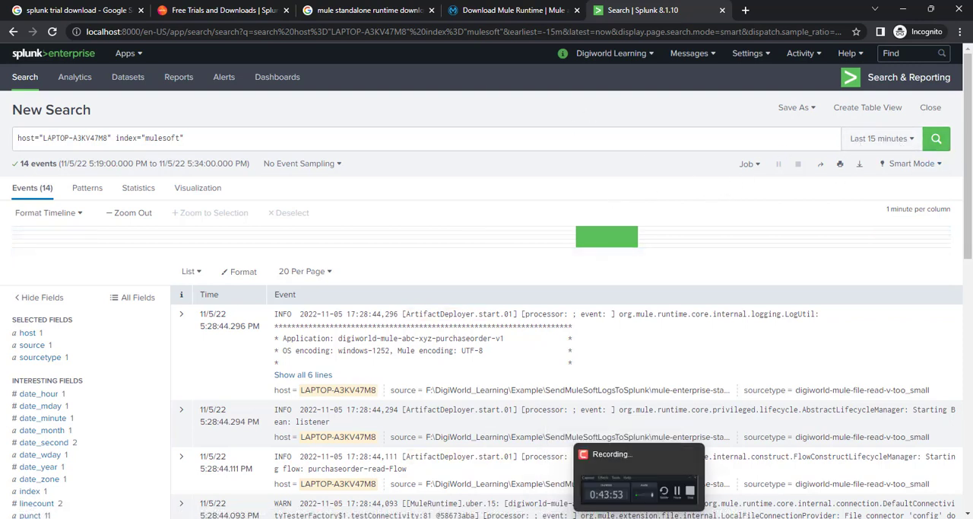
Step: Switch back to the TestSamples folder in File Explorer and copy the purchaseOrderFromABC XML file again
mouse_move(666, 518)
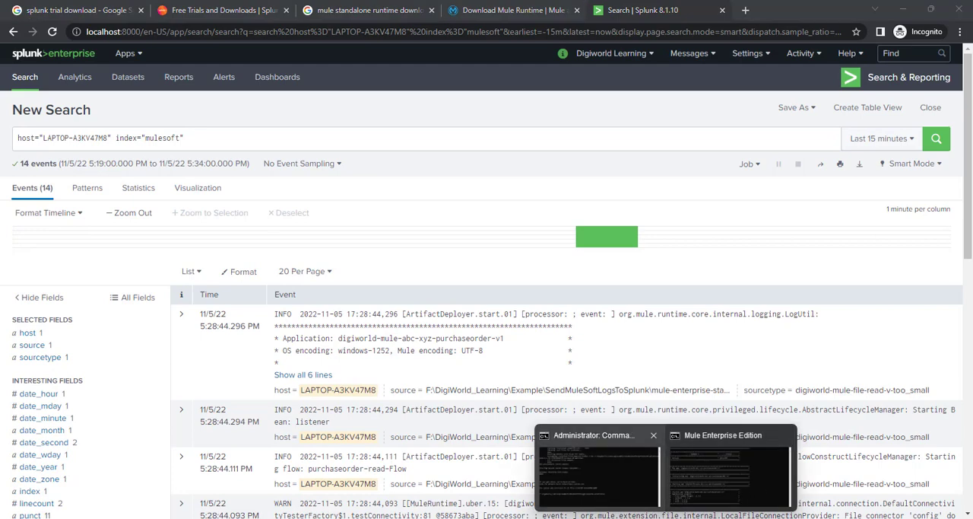
mouse_move(431, 518)
click(425, 468)
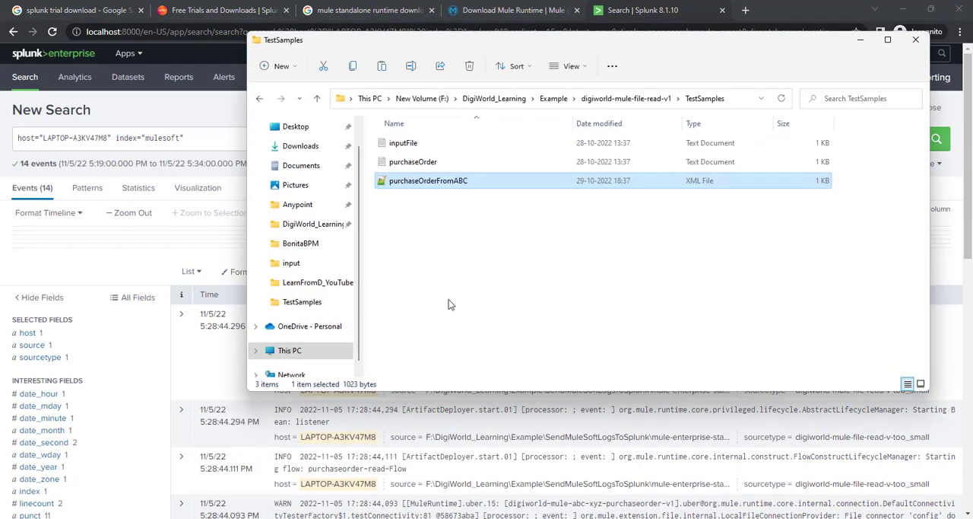
right_click(440, 184)
click(482, 197)
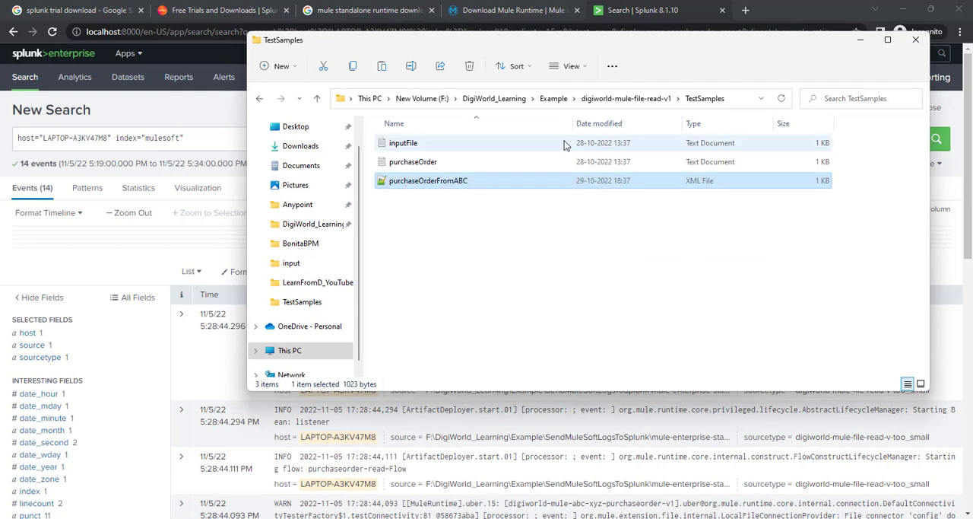
Step: Paste the copied XML file into the input folder of digiworld-mule-file-read-v1
click(626, 98)
double_click(403, 181)
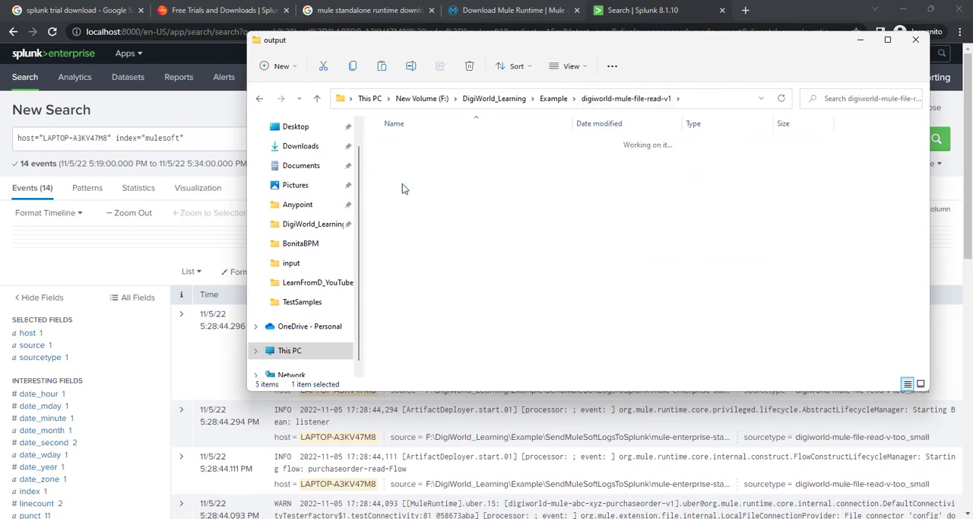
click(626, 98)
click(402, 165)
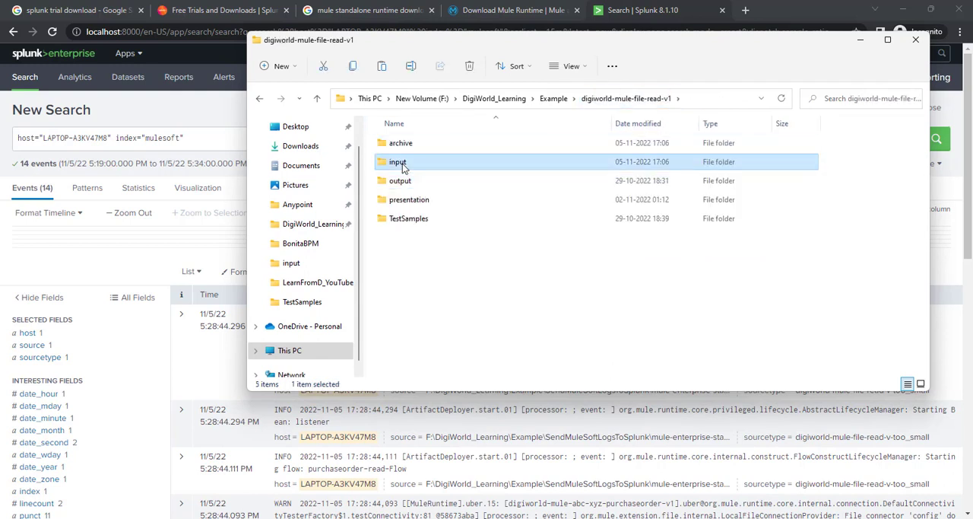
double_click(404, 164)
right_click(464, 174)
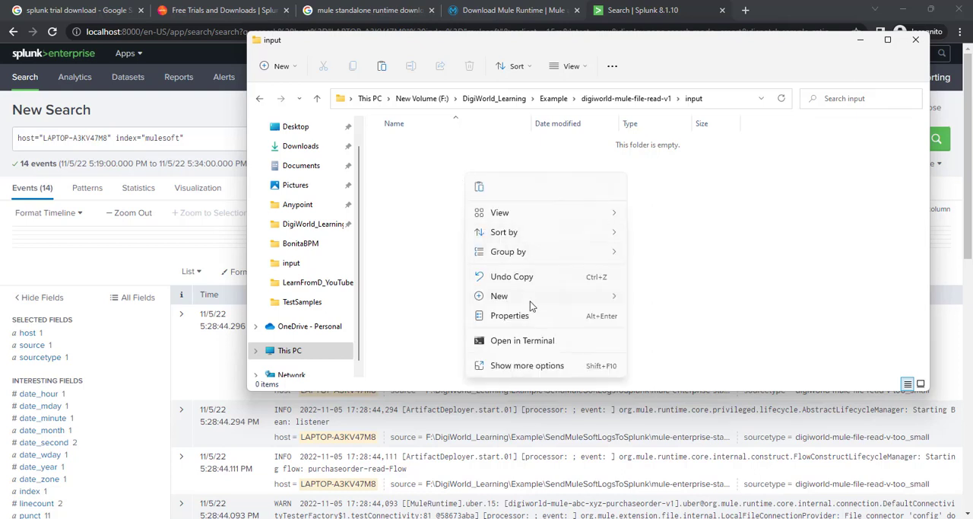
click(479, 185)
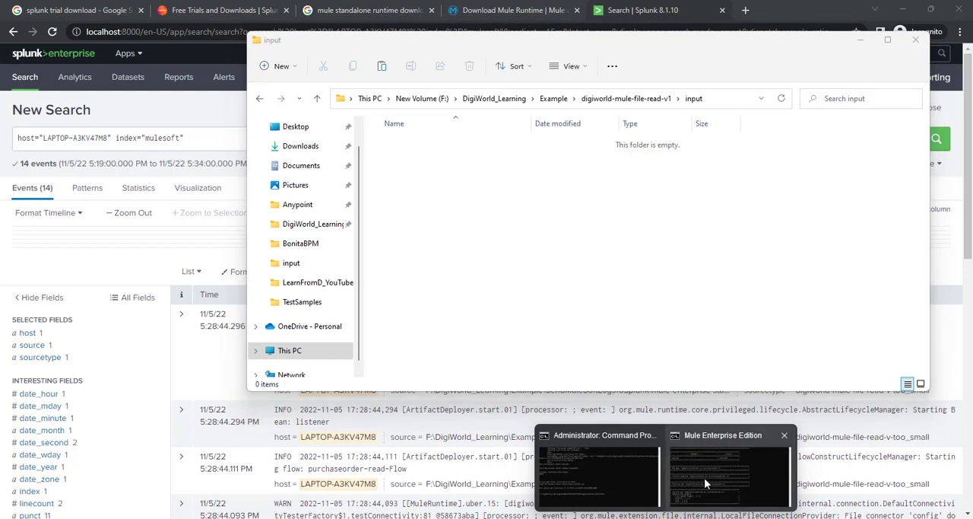
Step: Check the Mule Enterprise Edition console and the input folder of digiworld-mule-file-read-v1 for signs that the test file was processed
click(704, 477)
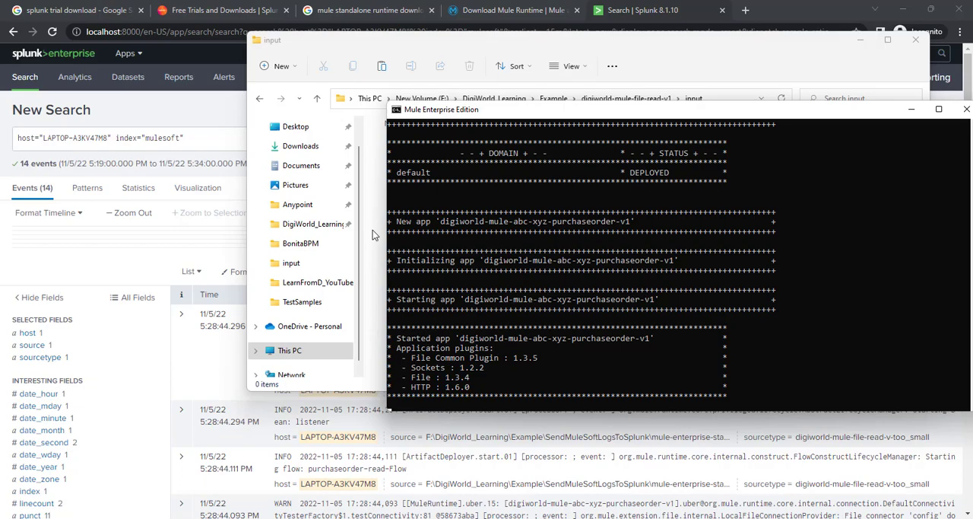
key(alt+Tab)
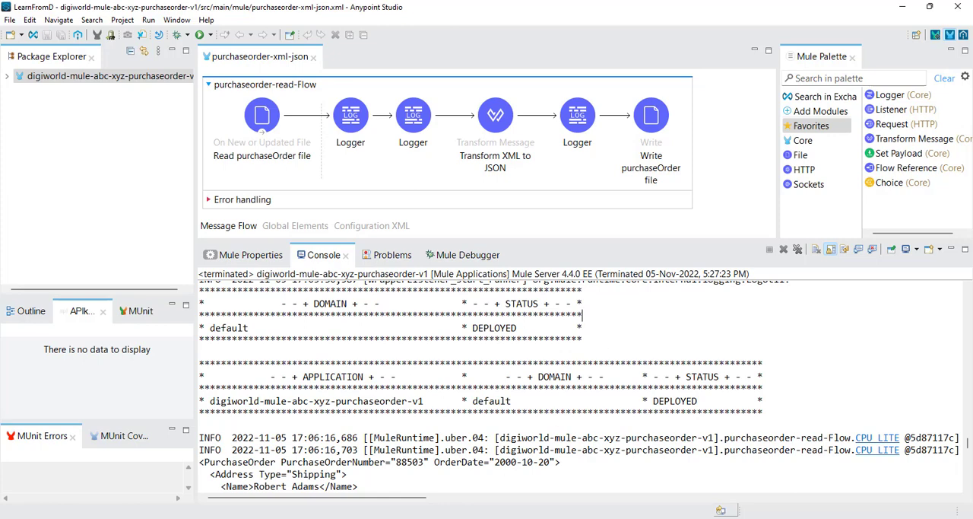
mouse_move(423, 516)
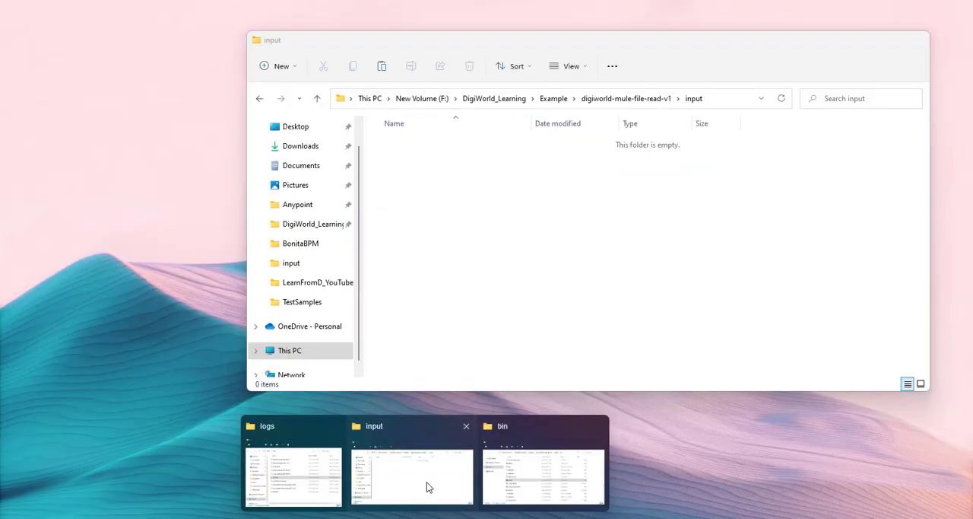
click(427, 482)
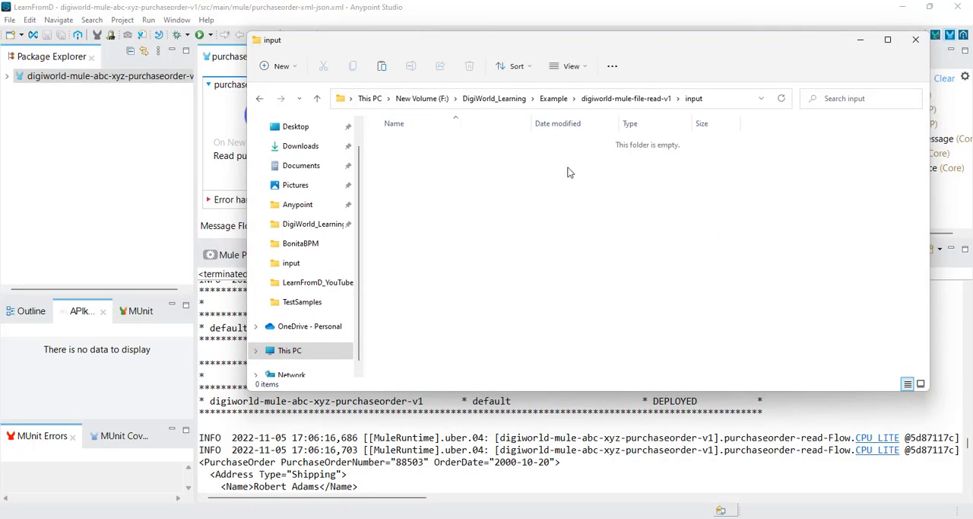
click(487, 452)
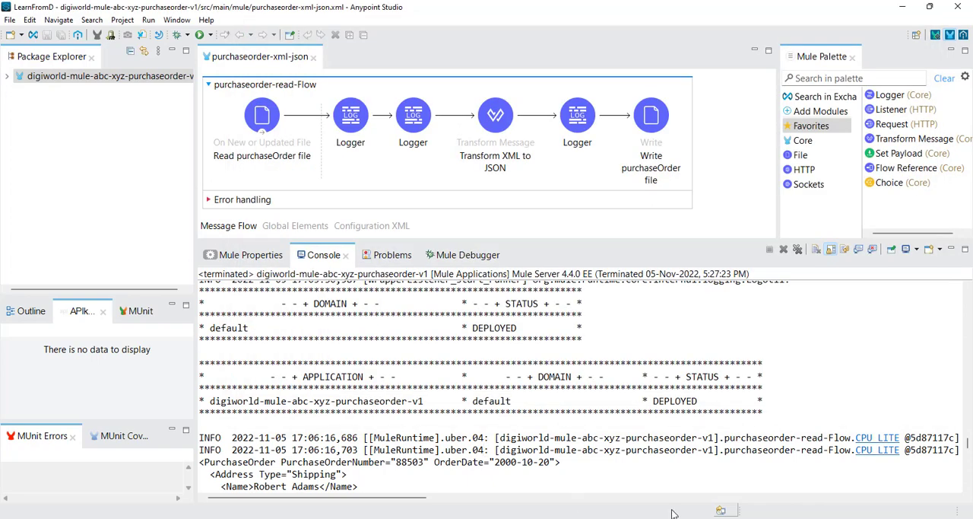
mouse_move(676, 513)
click(699, 488)
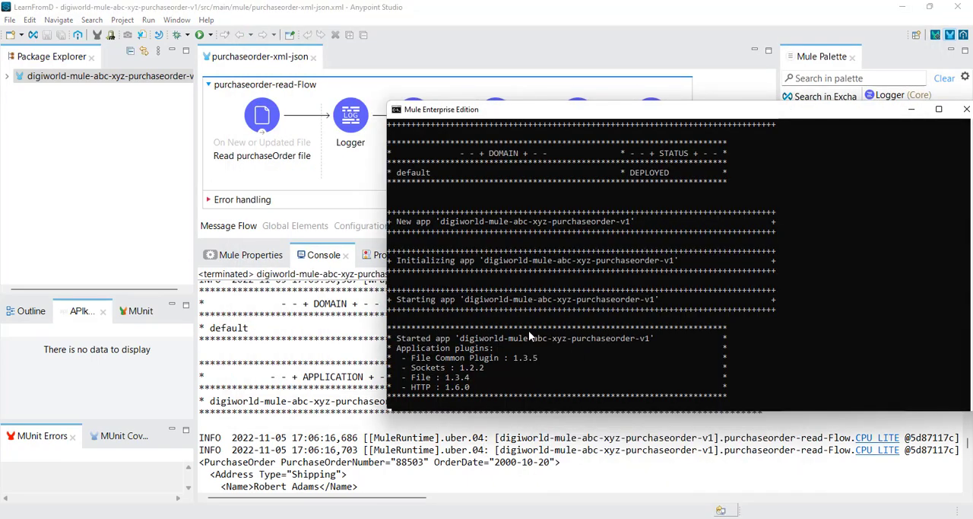
mouse_move(410, 512)
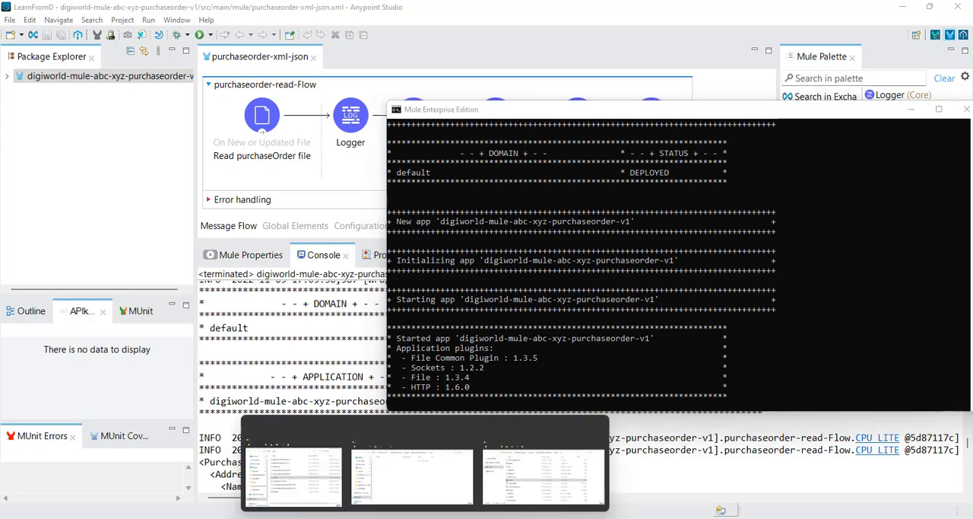
click(401, 494)
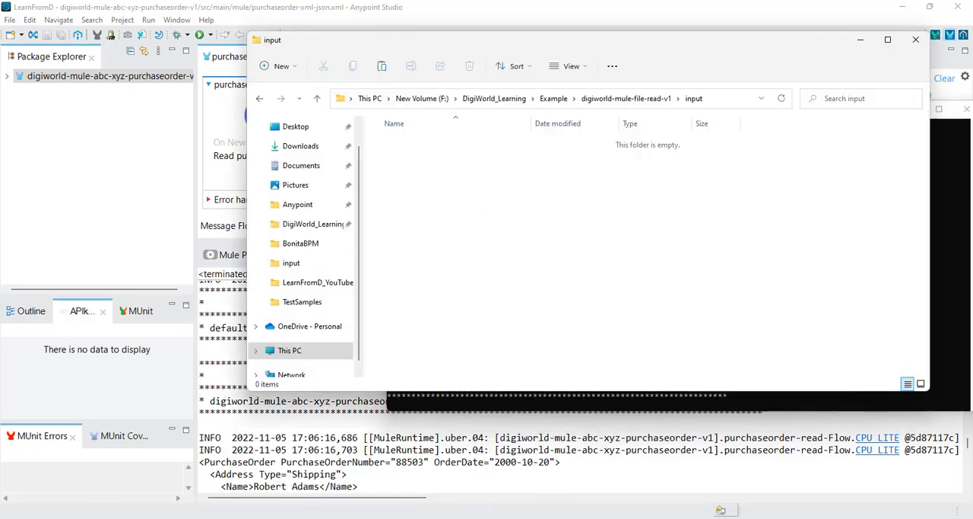
mouse_move(675, 513)
click(685, 491)
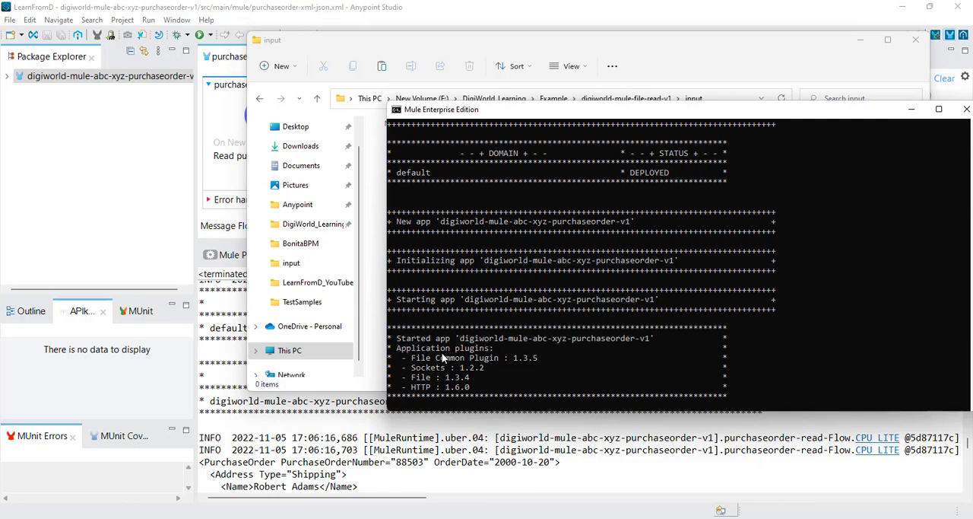
Step: In the Anypoint Studio console, examine the domain and application deployment status and the purchase order XML logged by purchaseorder-read-Flow
click(344, 454)
scroll(345, 454, down, 2)
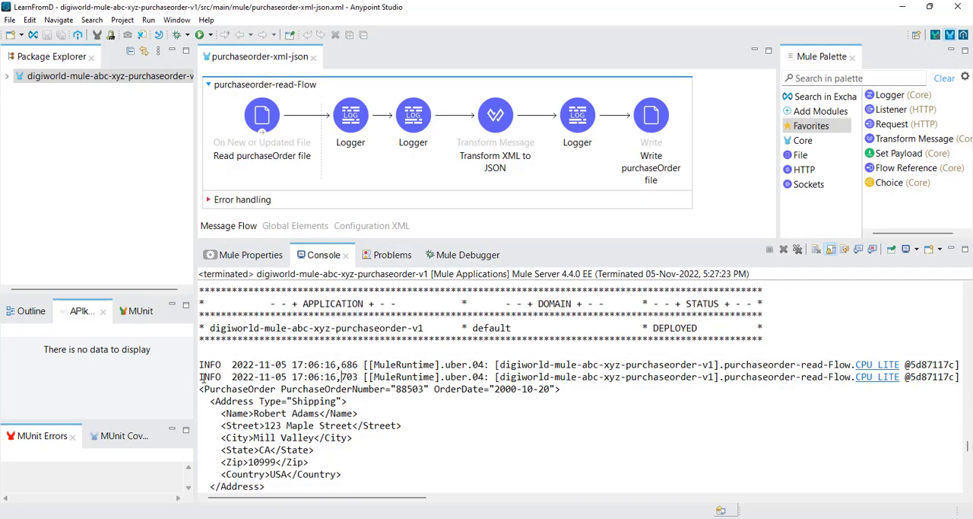
drag(200, 376, 345, 490)
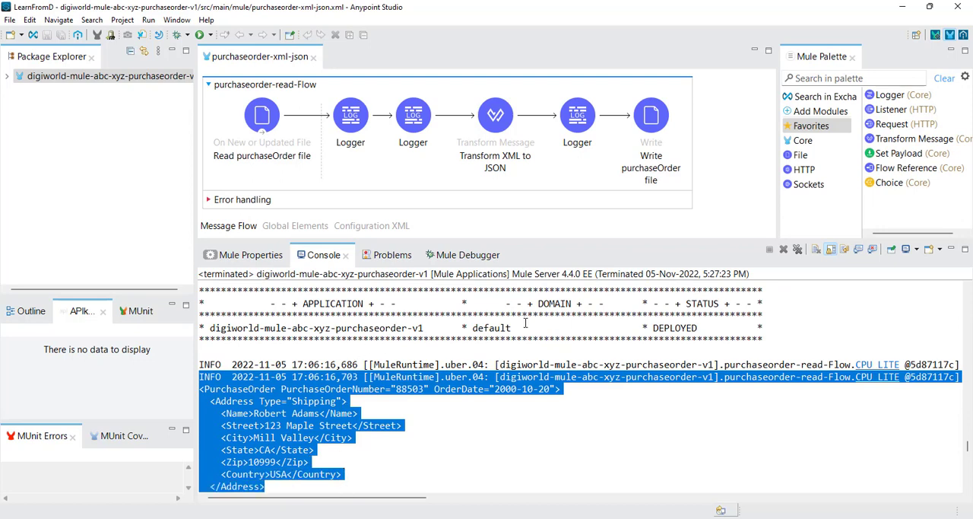
scroll(349, 342, up, 2)
scroll(349, 342, up, 1)
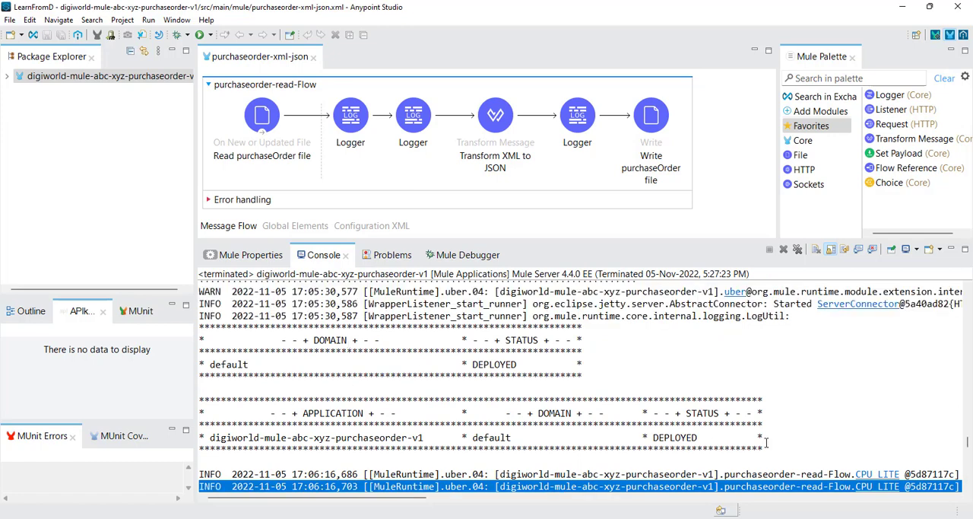
drag(765, 441, 249, 351)
scroll(339, 391, down, 3)
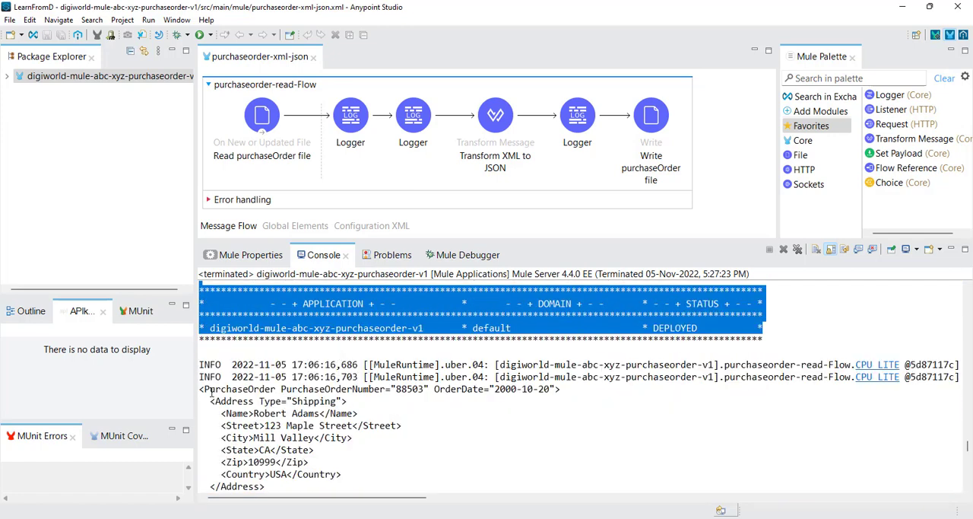
drag(200, 389, 280, 485)
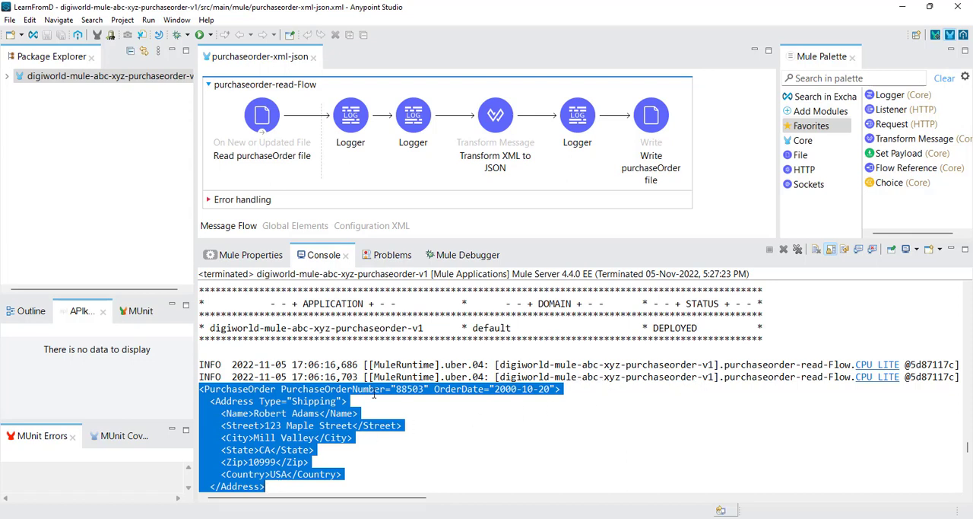
scroll(374, 393, down, 2)
click(266, 415)
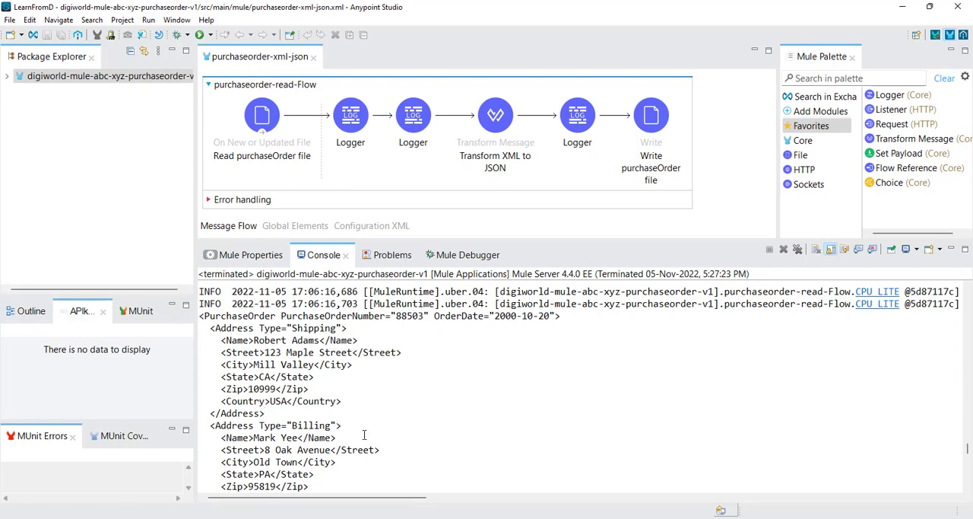
scroll(342, 426, down, 2)
scroll(274, 429, down, 3)
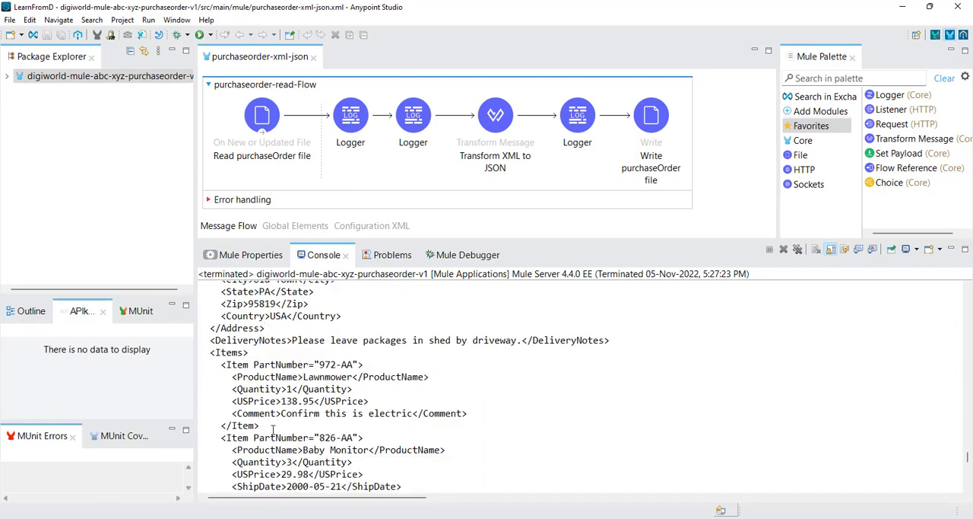
scroll(273, 430, down, 1)
Step: Compare the Mule Enterprise Edition console output with the first two Logger components of purchaseorder-read-Flow in Anypoint Studio
mouse_move(721, 511)
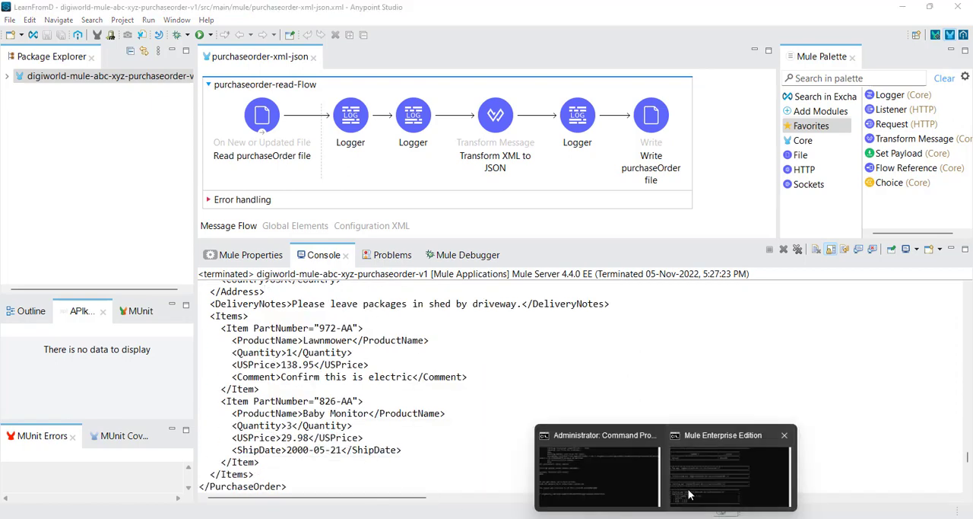
click(690, 495)
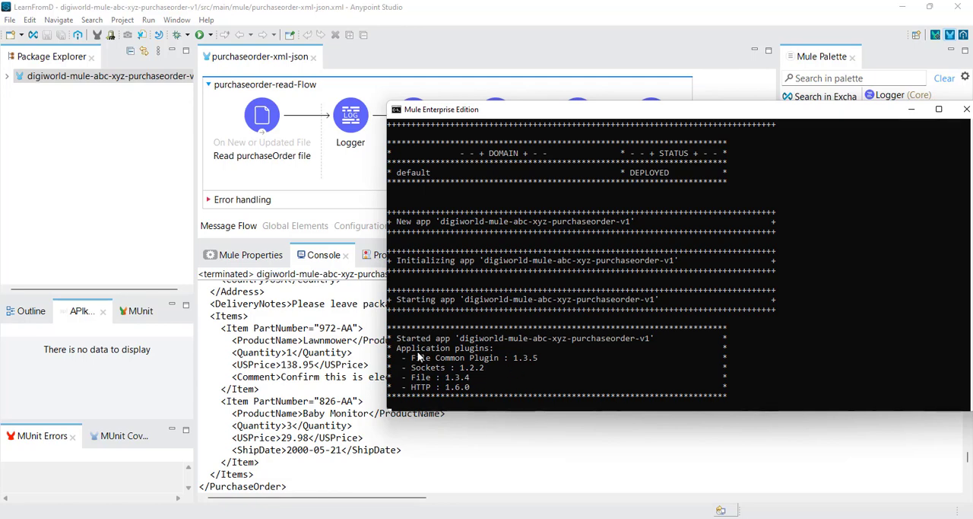
drag(590, 113, 508, 102)
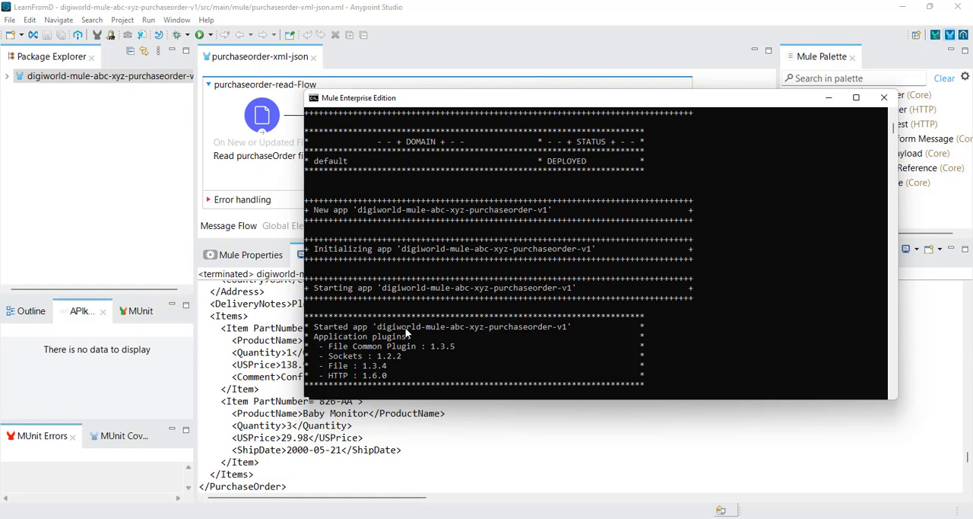
click(310, 437)
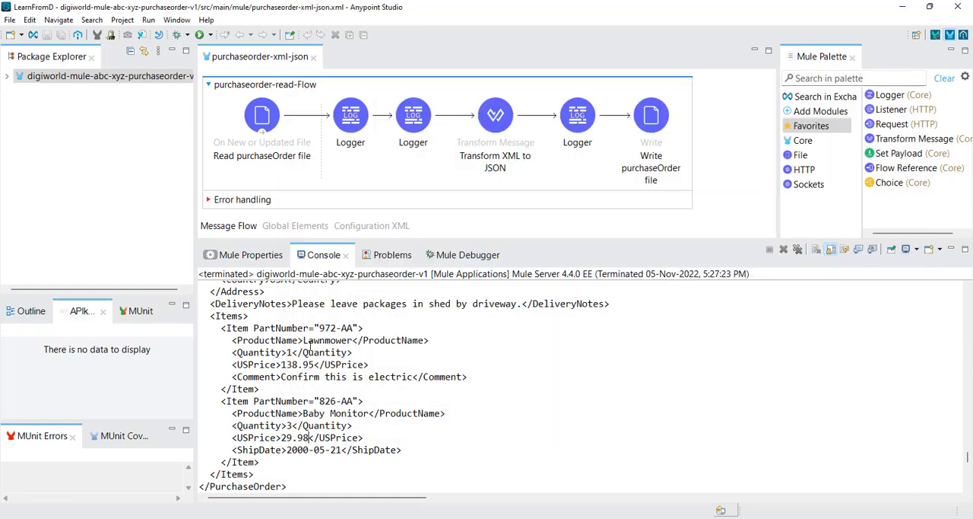
click(367, 128)
click(417, 130)
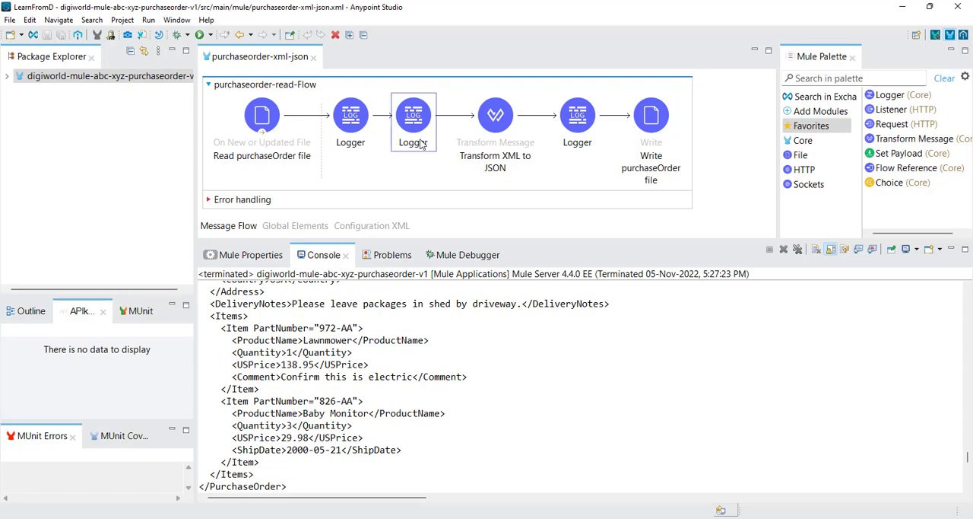
Step: In File Explorer, go from the input folder to Example\SendMuleSoftLogsToSplunk\mule-enterprise-standalone-4.4.0\logs
mouse_move(425, 511)
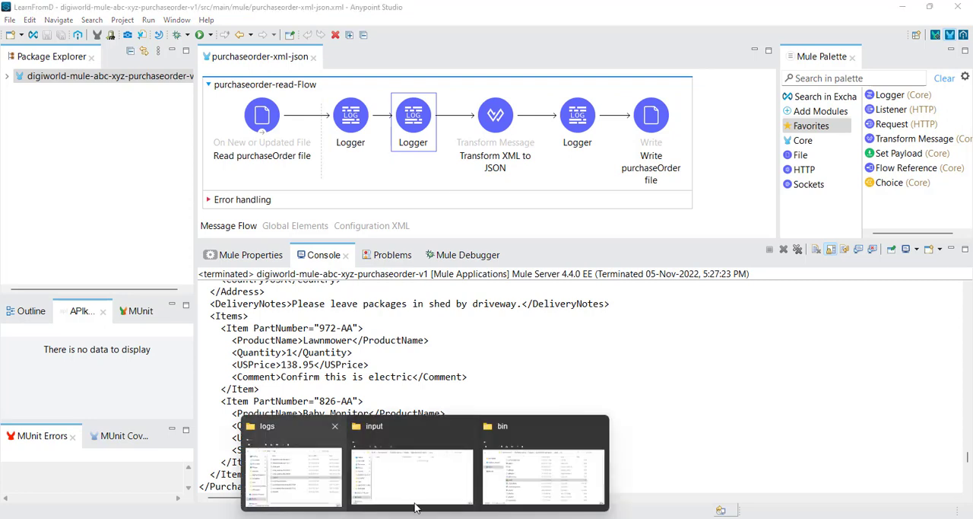
mouse_move(412, 470)
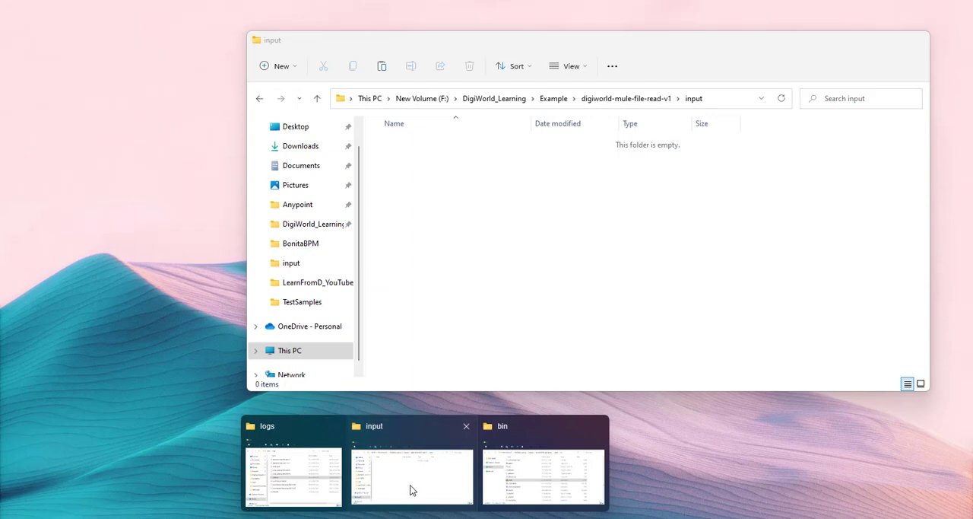
click(413, 489)
click(258, 100)
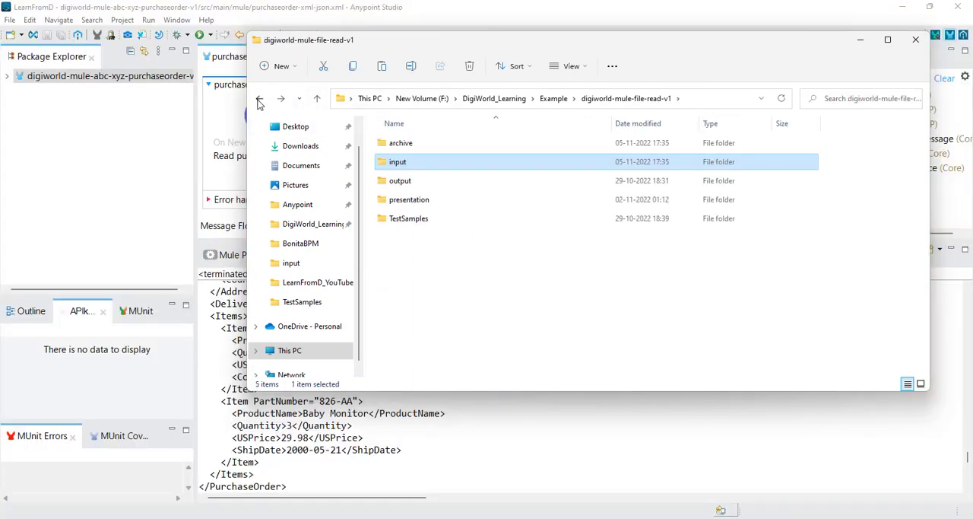
click(258, 100)
click(259, 101)
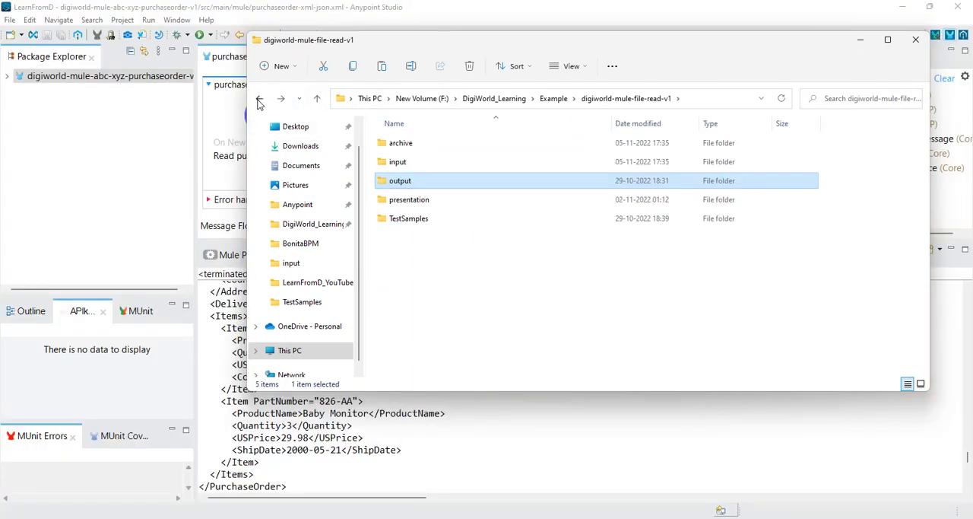
click(259, 103)
click(259, 102)
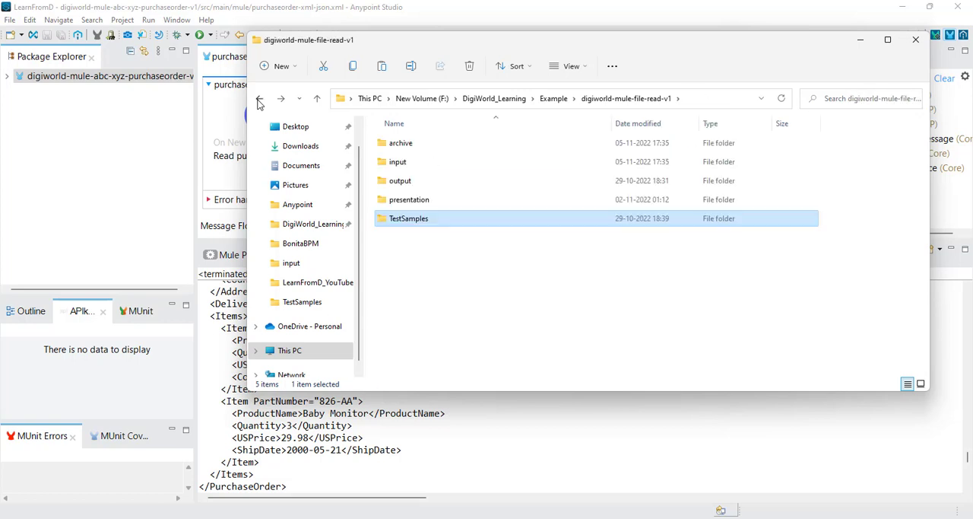
click(258, 101)
double_click(451, 163)
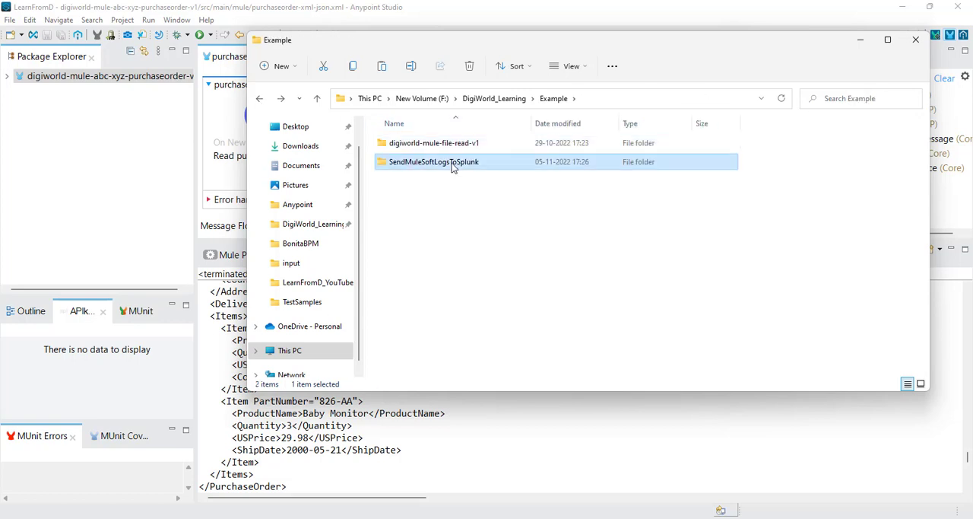
double_click(469, 162)
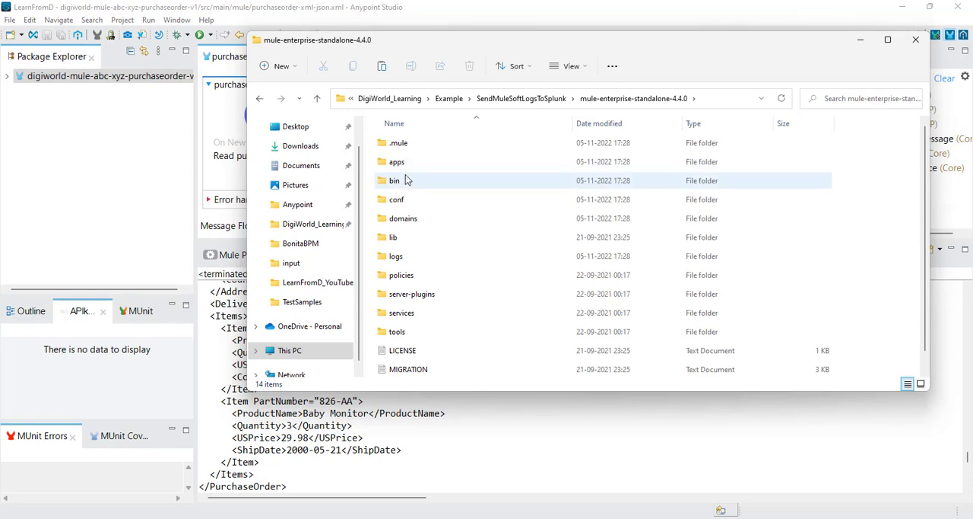
click(406, 259)
double_click(407, 259)
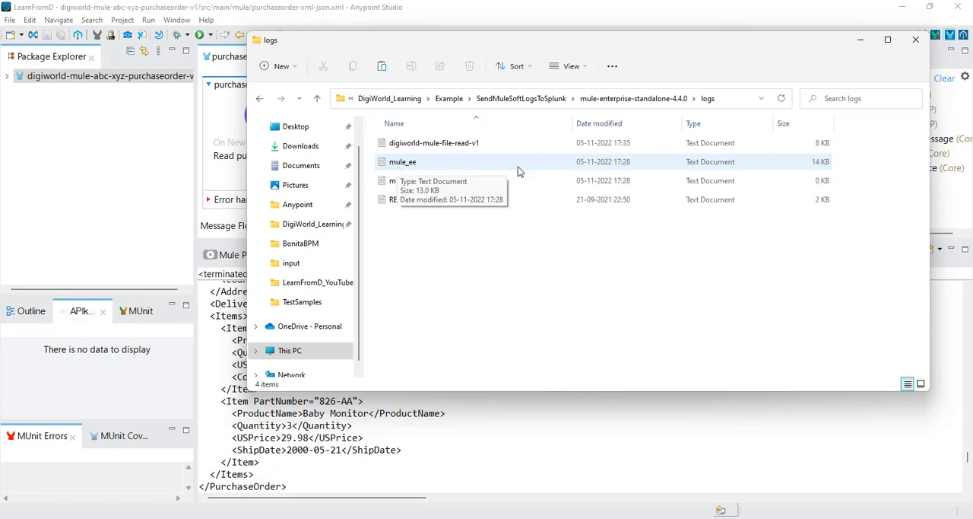
Step: Open the digiworld-mule-file-read-v1 log in Notepad and examine its latest timestamp, the logged purchase order XML and the transformed JSON
right_click(463, 142)
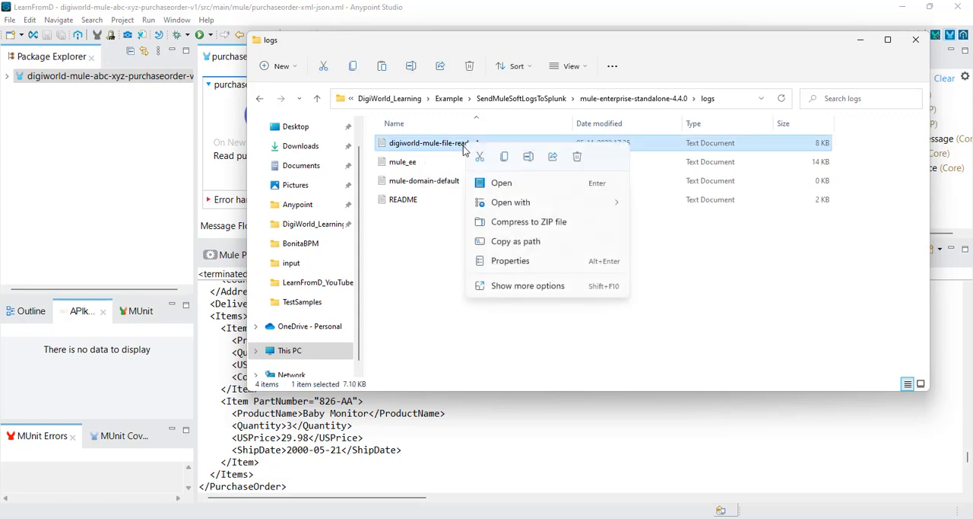
click(502, 183)
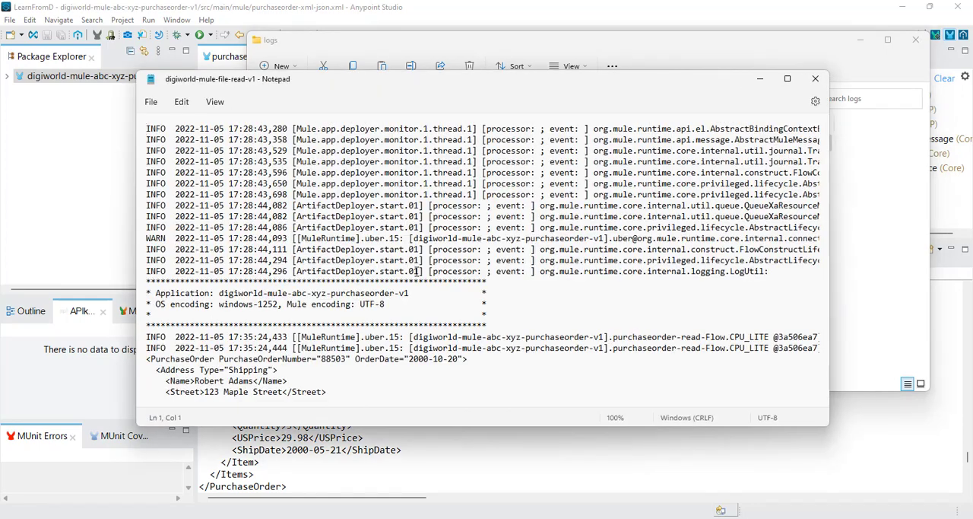
scroll(423, 272, down, 2)
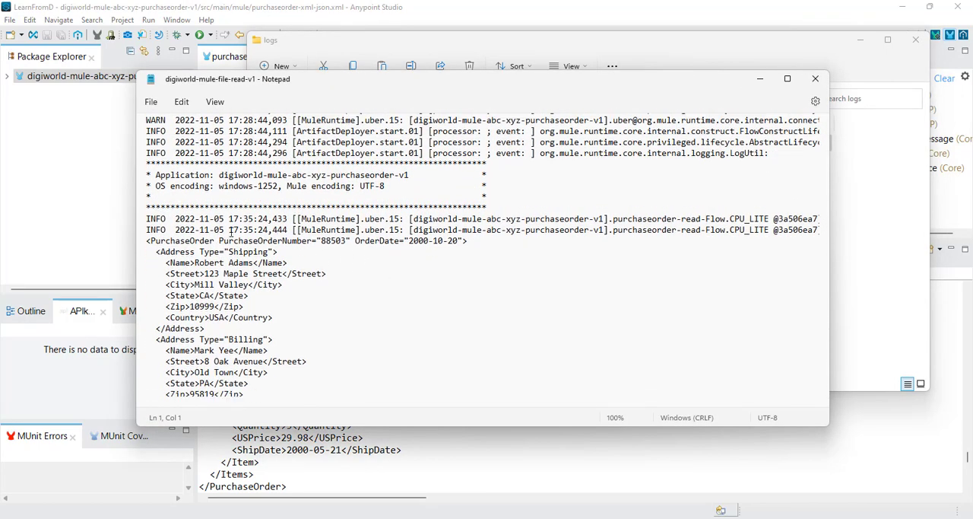
drag(229, 232, 287, 232)
scroll(272, 284, down, 2)
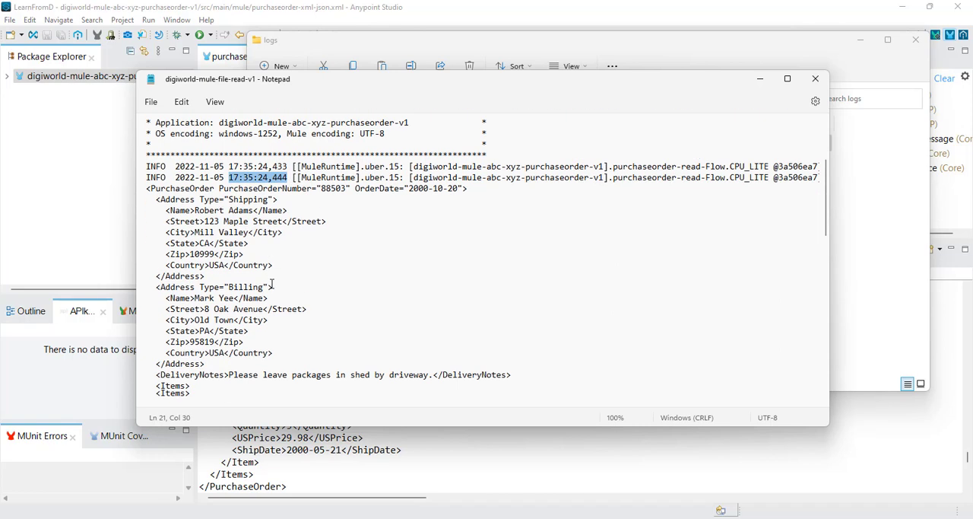
scroll(271, 284, down, 8)
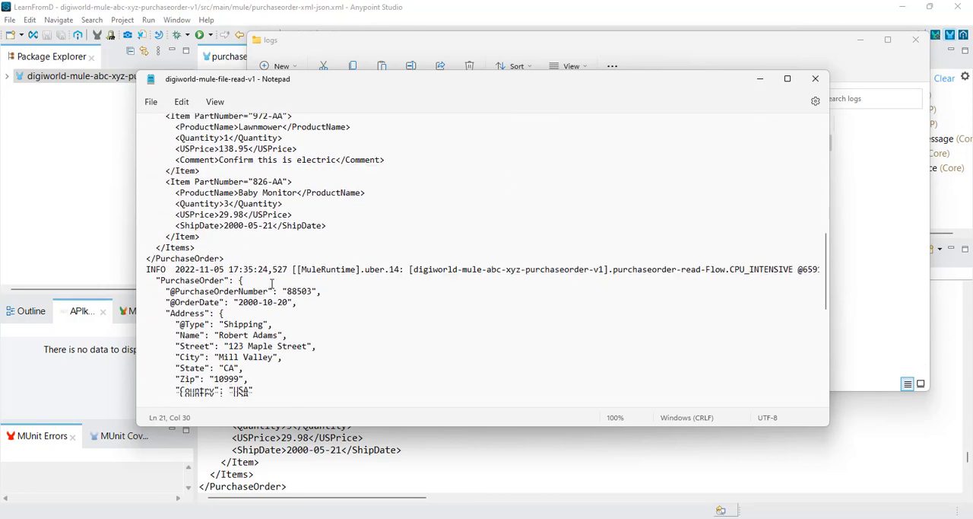
scroll(271, 284, down, 10)
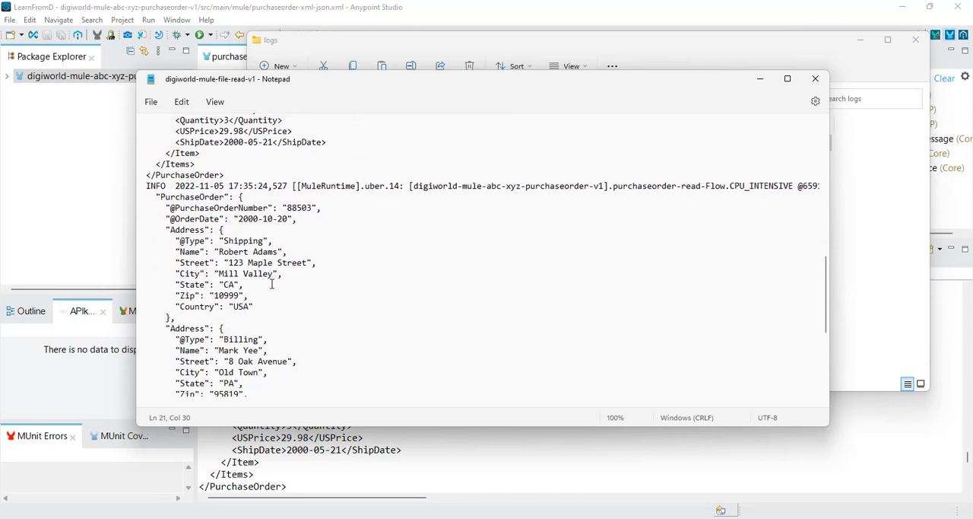
Step: Minimize the Notepad log and compare the Mule Enterprise Edition console output with the startup and purchase order output in the Anypoint Studio console
click(761, 81)
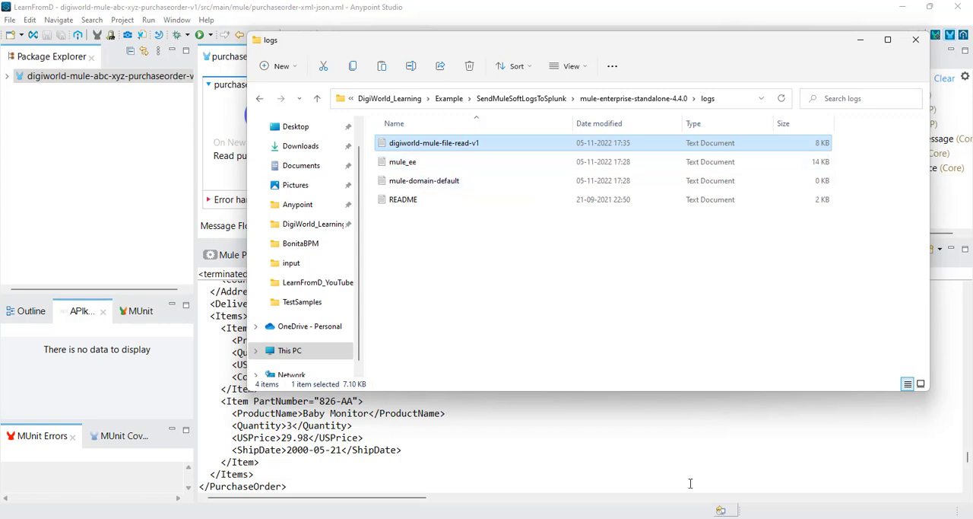
click(730, 466)
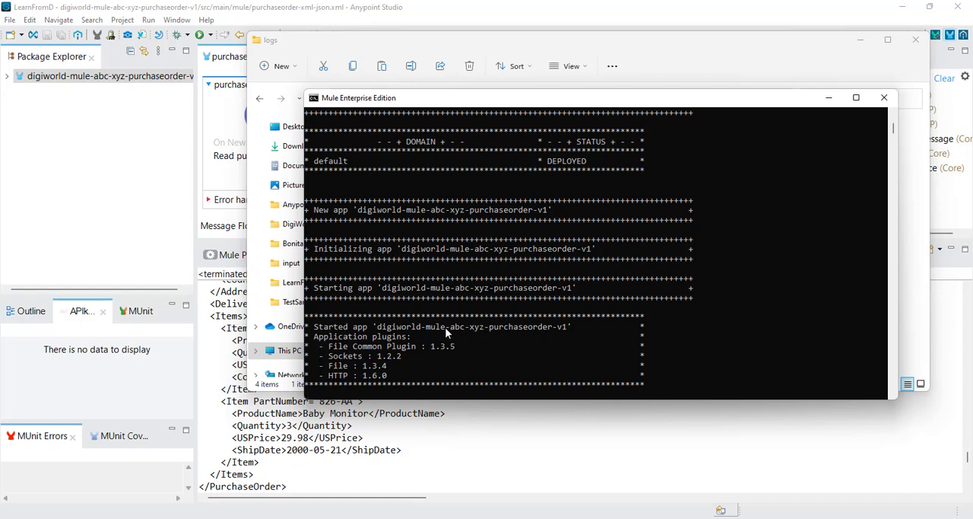
click(689, 45)
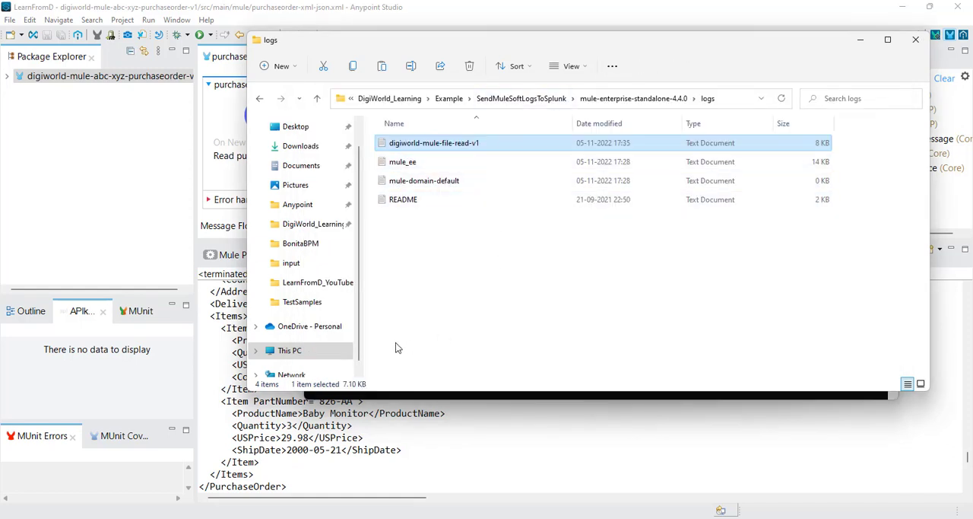
click(309, 449)
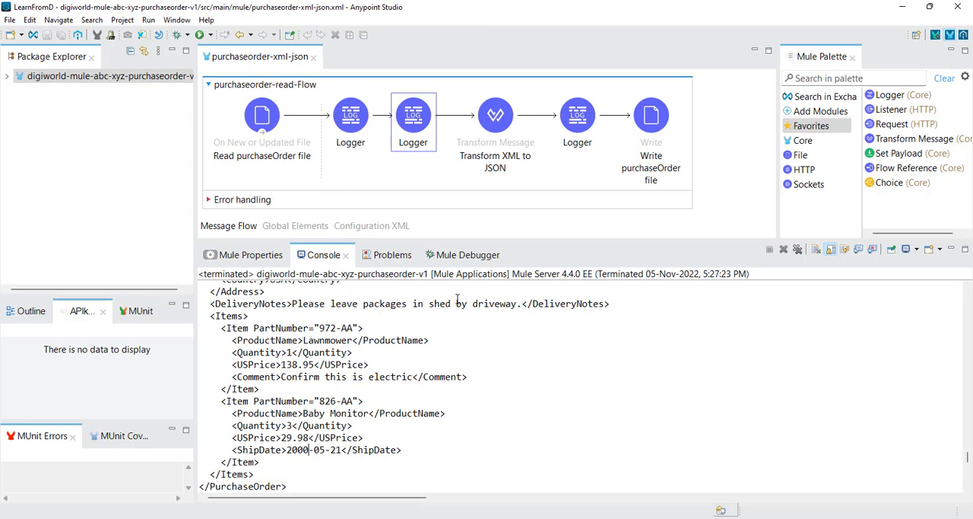
mouse_move(649, 515)
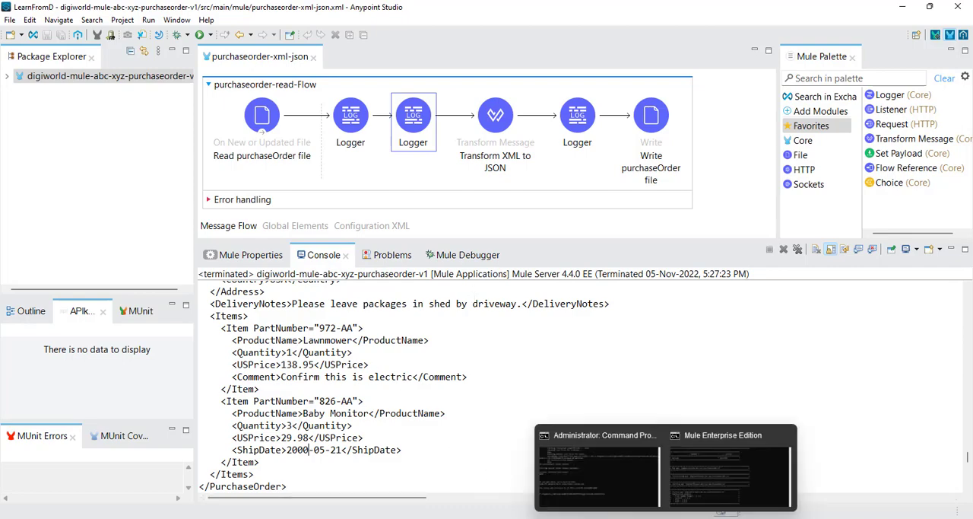
click(703, 486)
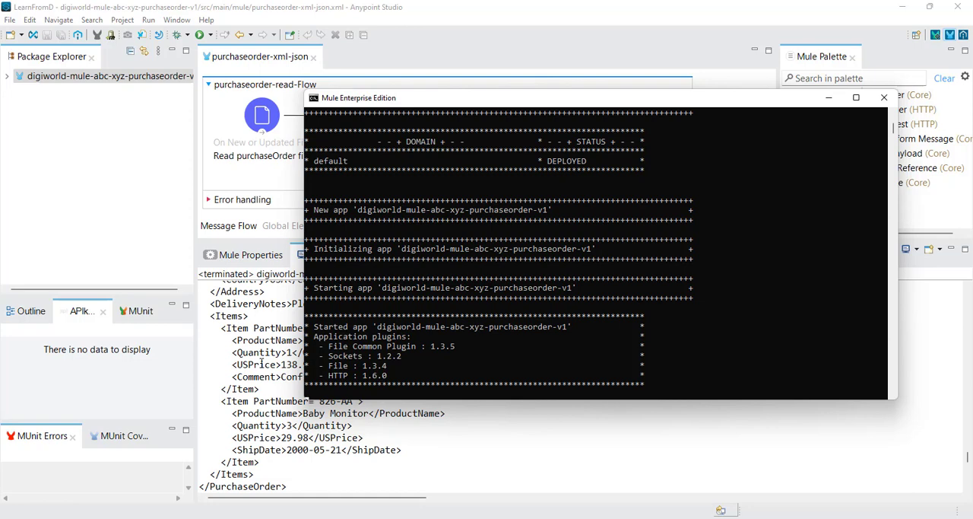
click(268, 364)
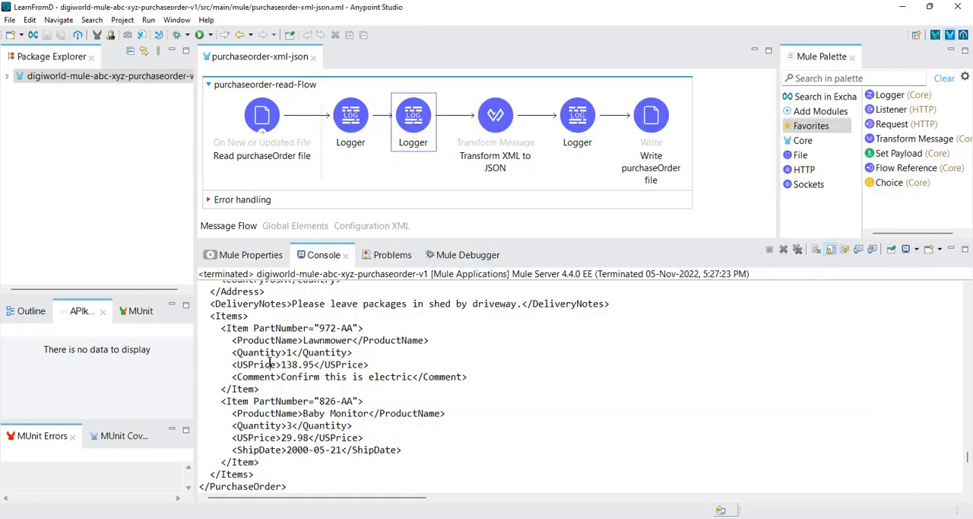
scroll(342, 352, down, 4)
scroll(342, 352, up, 12)
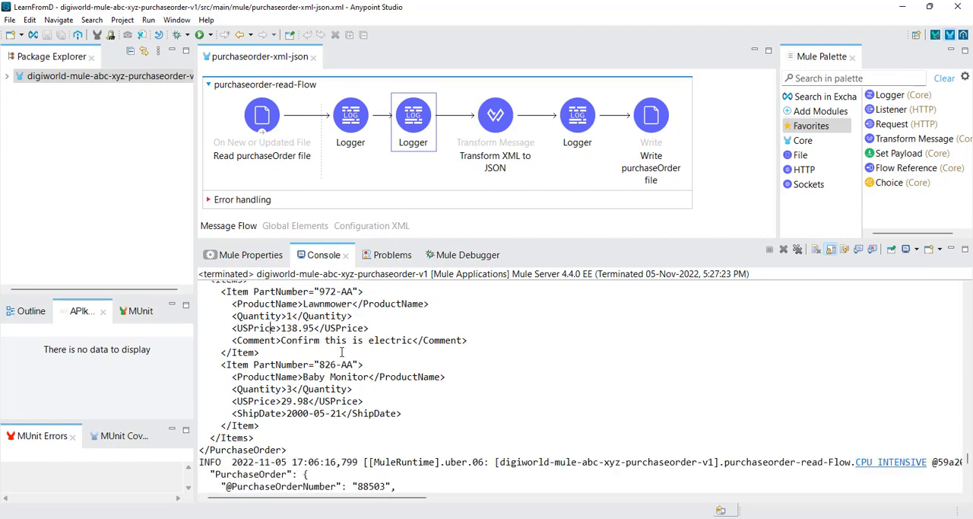
scroll(342, 352, up, 4)
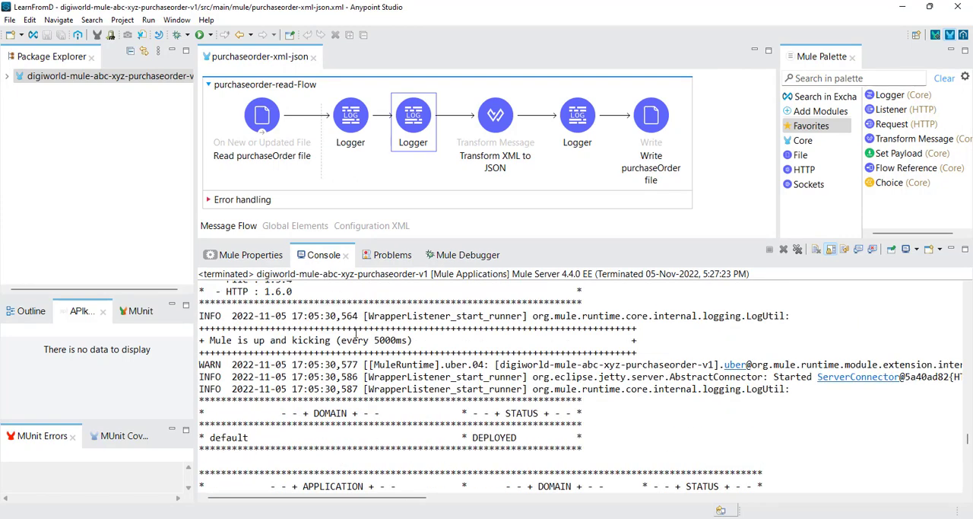
mouse_move(724, 511)
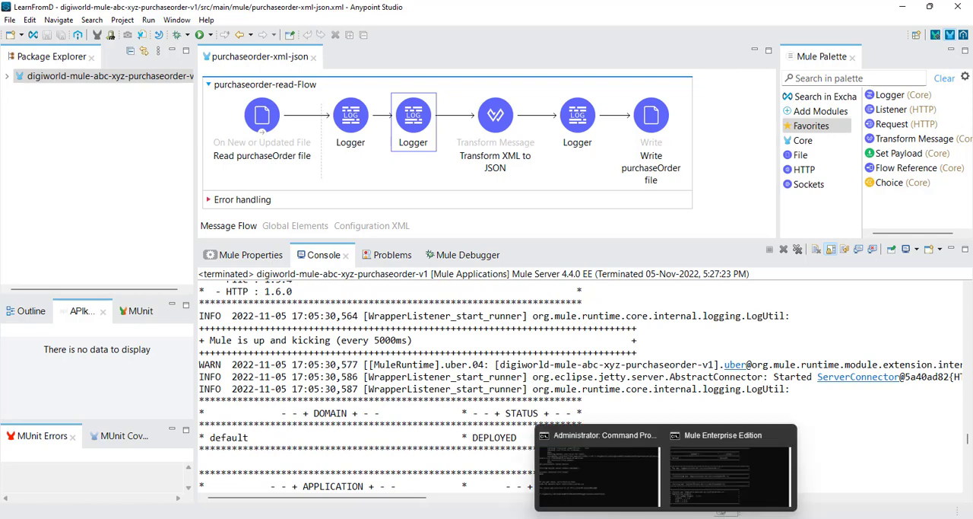
click(700, 493)
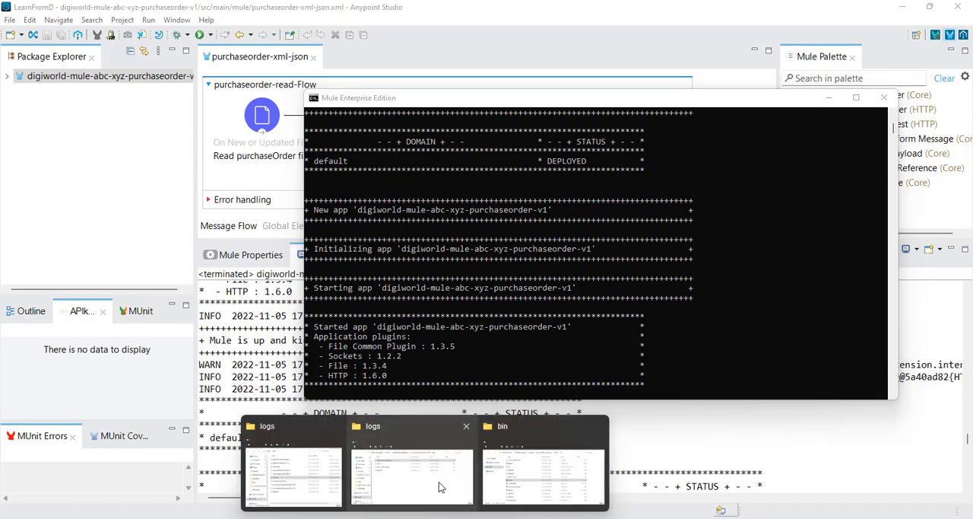
Step: Review the mule-enterprise-standalone-4.4.0\logs folder in File Explorer alongside the digiworld-mule-file-read-v1 log in Notepad
click(437, 489)
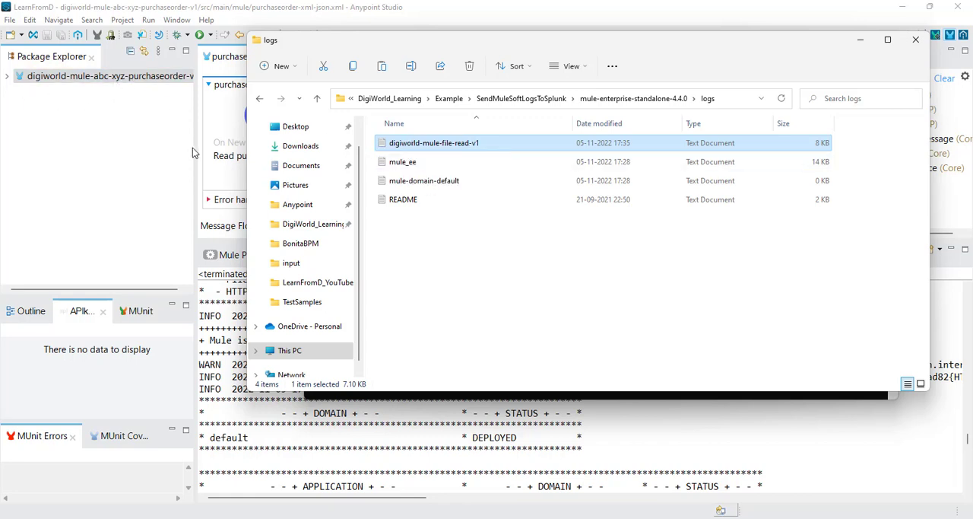
click(162, 150)
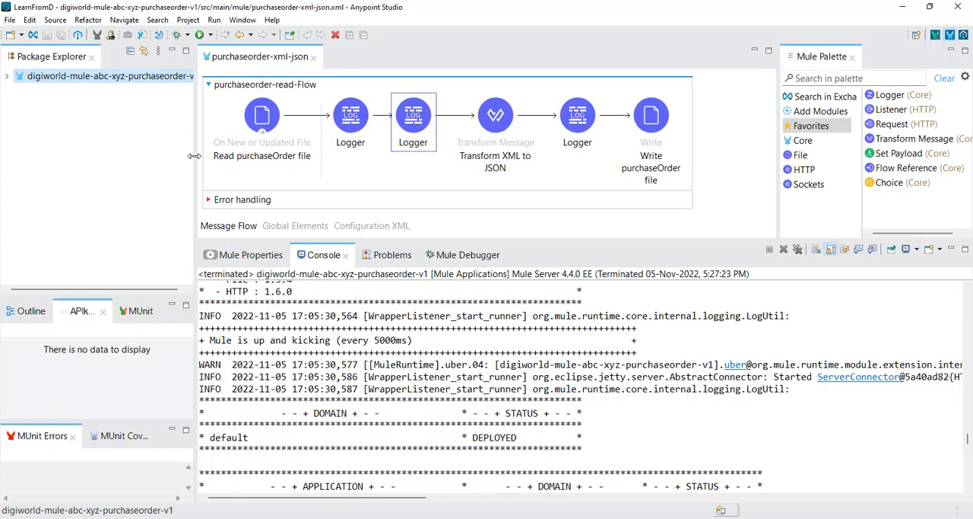
mouse_move(196, 157)
mouse_down()
mouse_move(247, 156)
mouse_move(206, 161)
mouse_up()
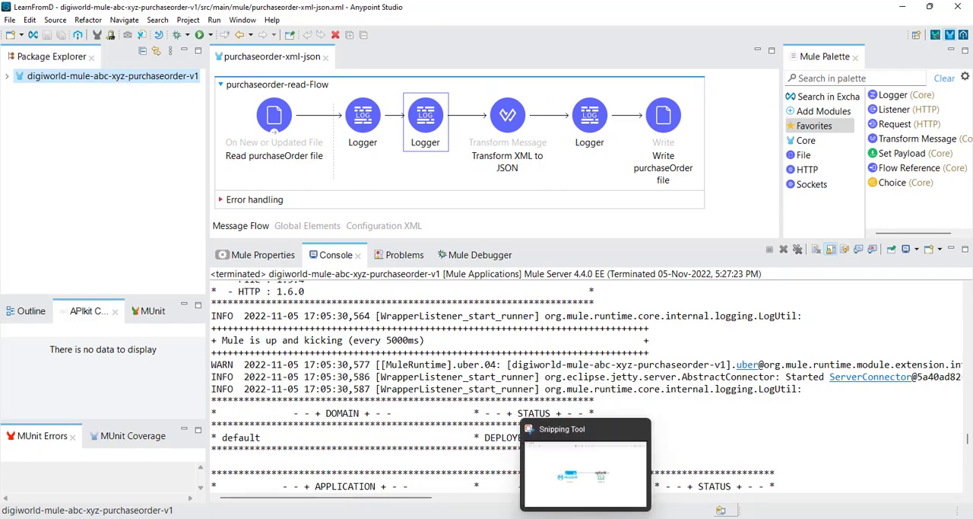
mouse_move(693, 518)
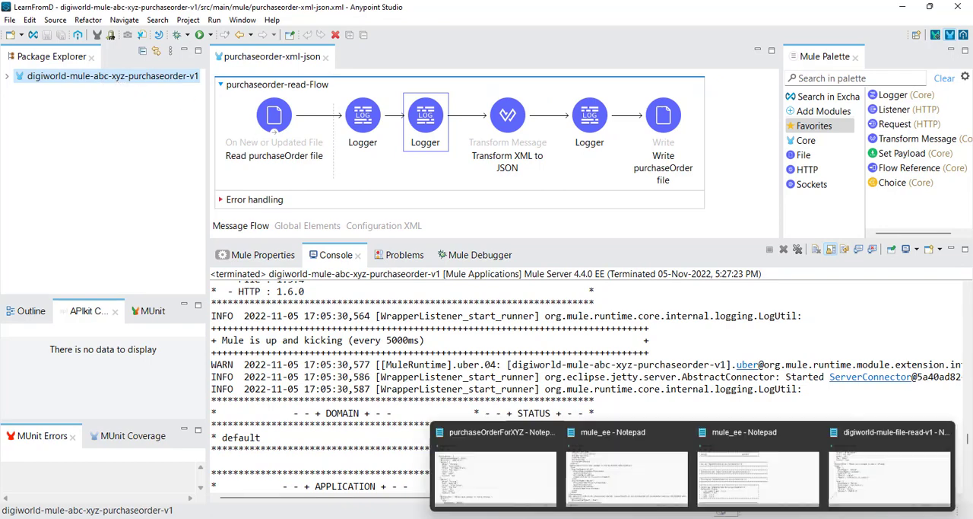
click(874, 483)
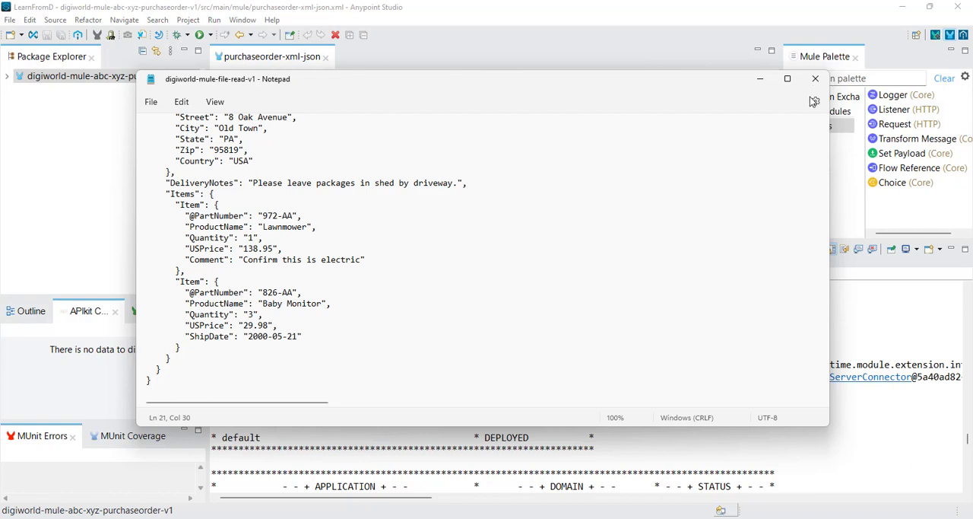
mouse_move(423, 516)
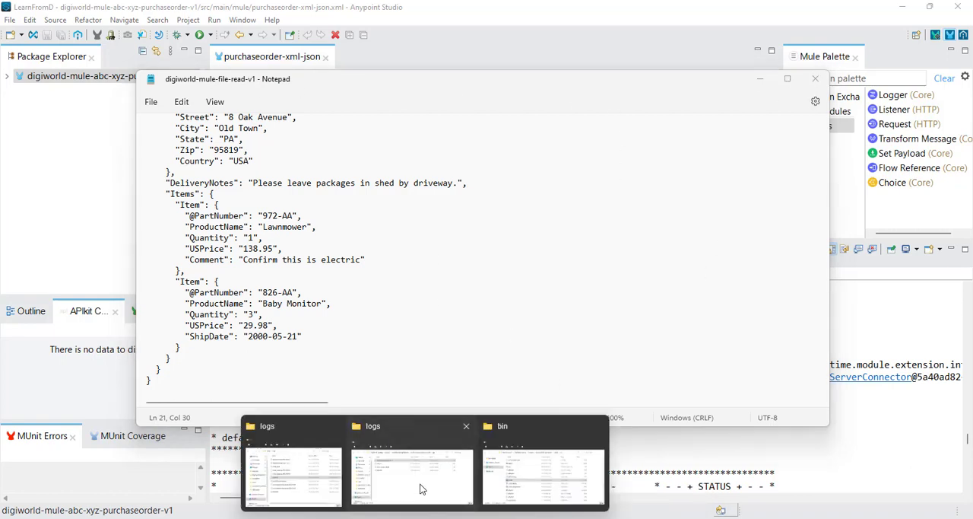
click(420, 484)
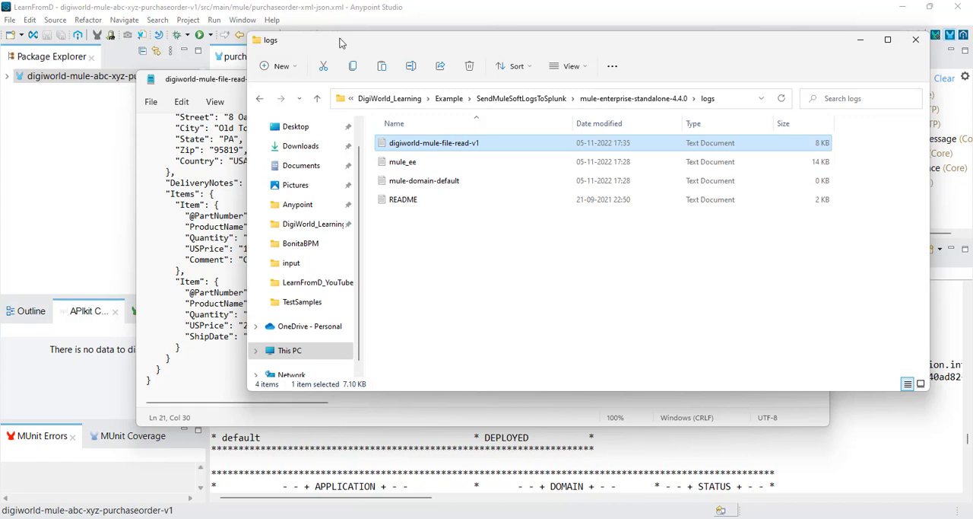
drag(343, 41, 294, 54)
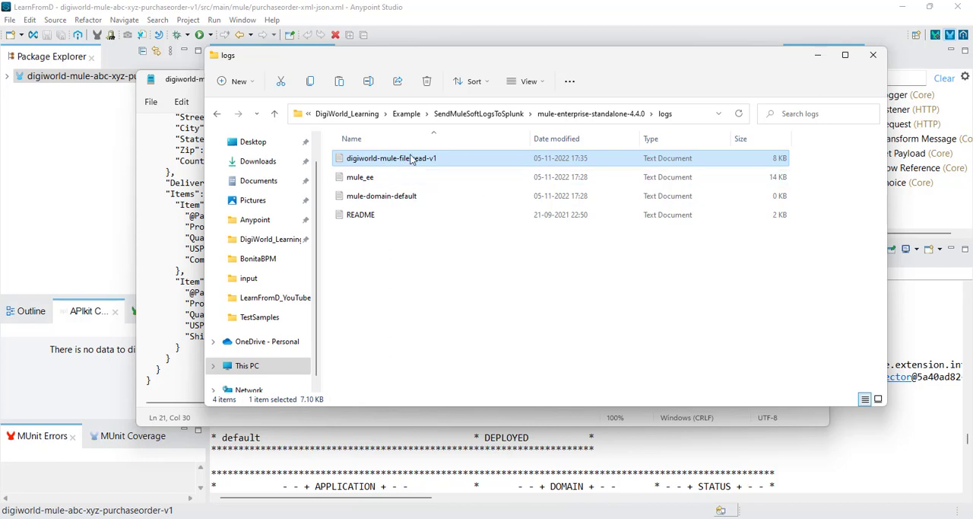
Step: In Anypoint Studio, open log4j2.xml from src/main/resources as source and enlarge the editor area
click(482, 17)
click(7, 76)
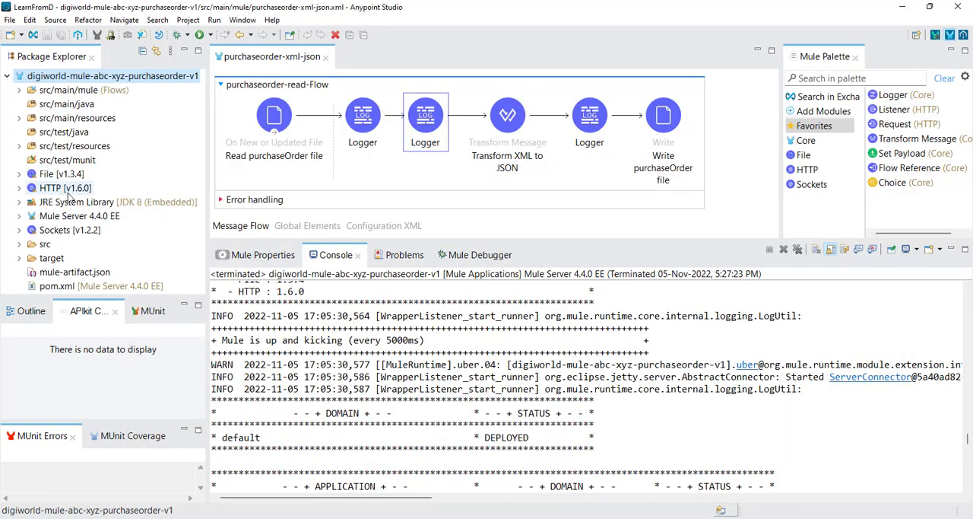
click(20, 91)
click(20, 90)
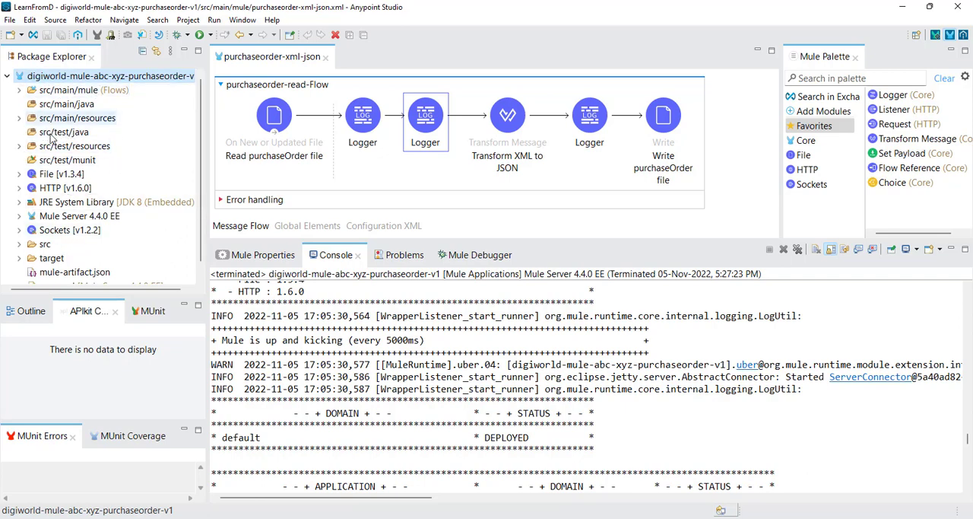
scroll(78, 156, down, 1)
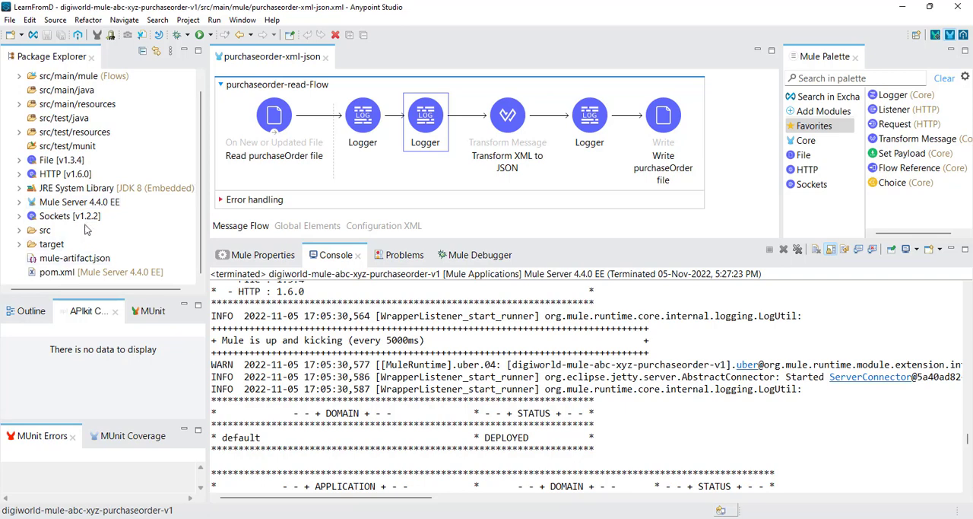
click(19, 104)
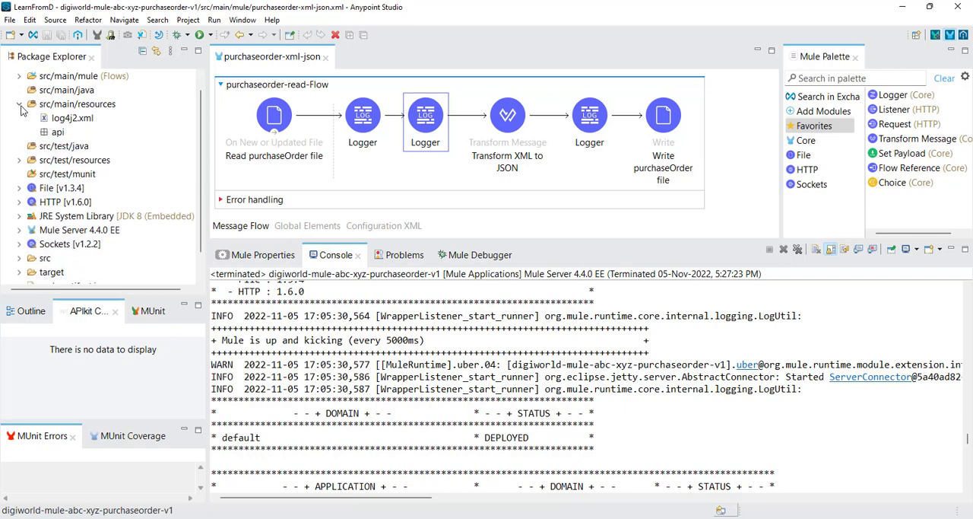
double_click(72, 120)
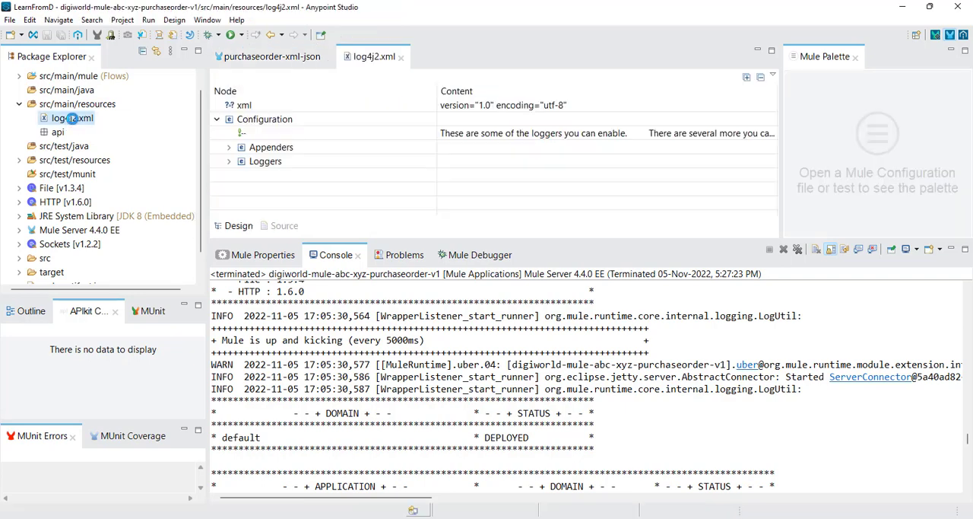
click(283, 227)
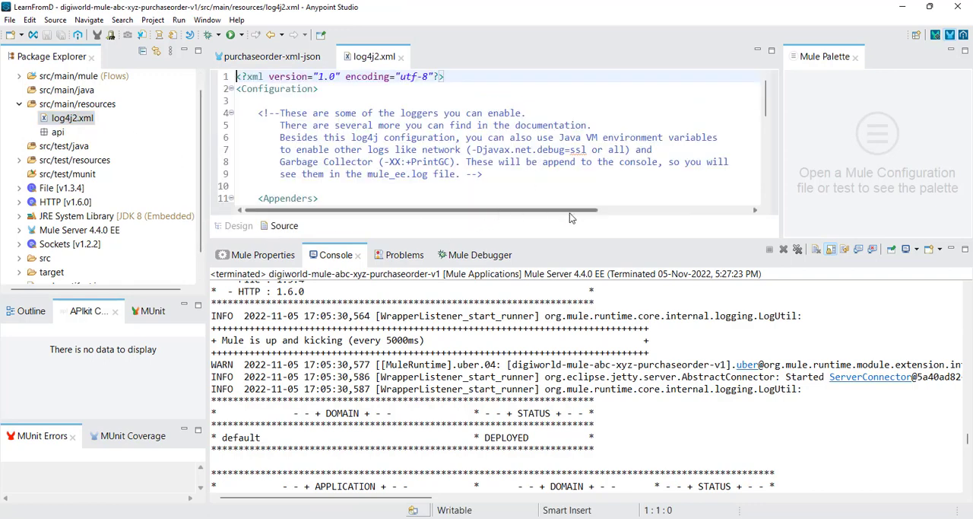
drag(574, 243, 577, 338)
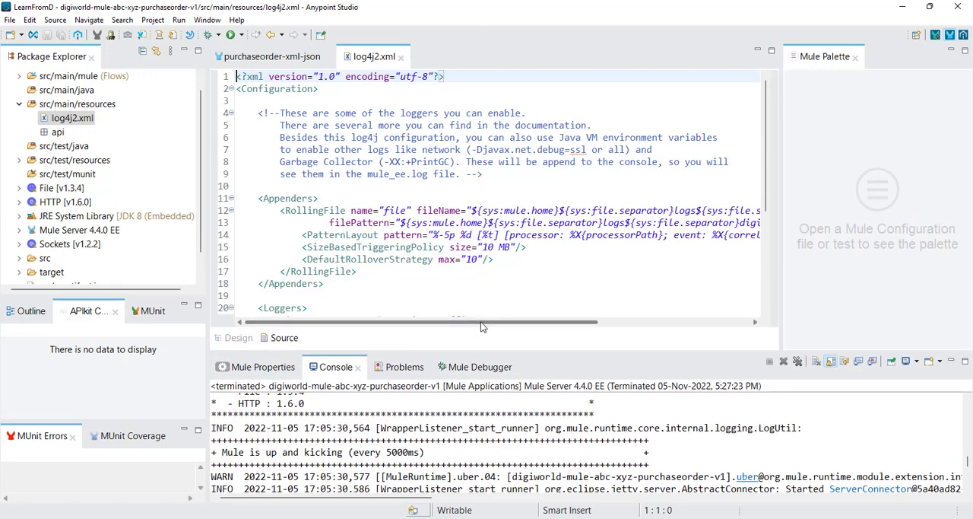
Step: Examine the RollingFile fileName and filePattern paths in log4j2.xml, highlighting the digiworld-mule-file-read-v1 log name
drag(479, 325, 611, 326)
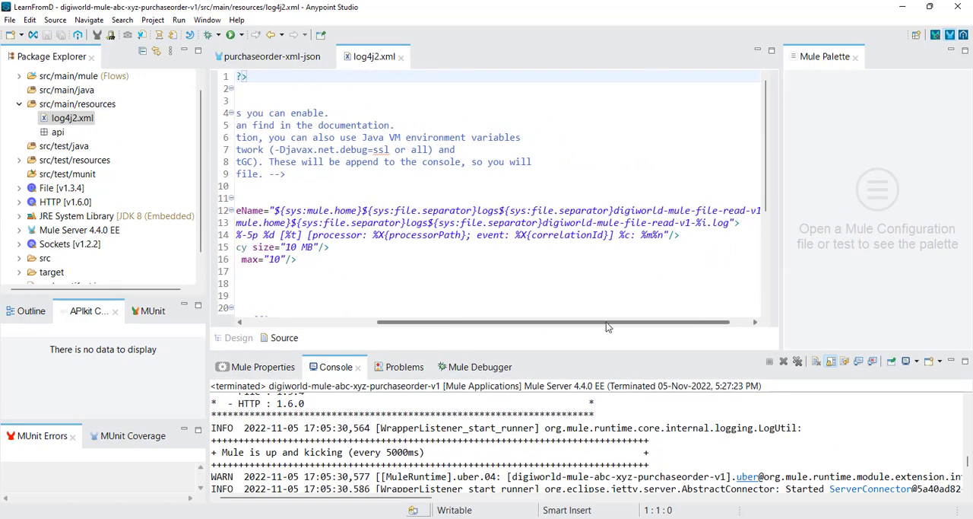
double_click(565, 226)
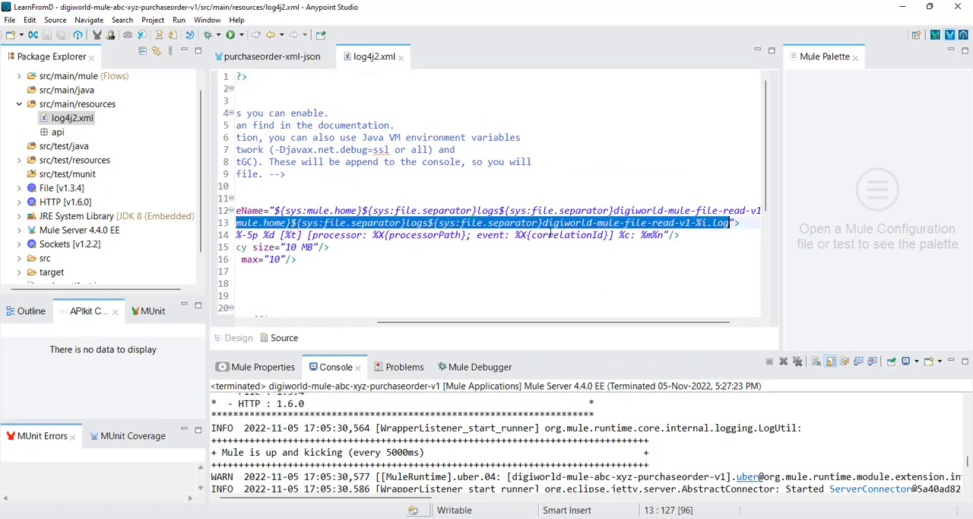
click(582, 225)
drag(691, 223, 541, 223)
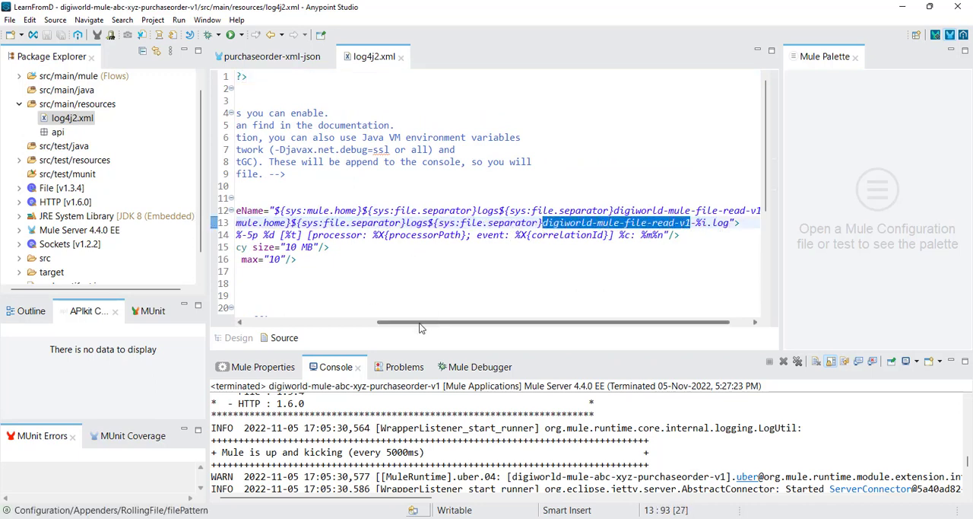
Step: Examine the Appenders and Loggers sections of log4j2.xml, highlighting the whole Appenders block
drag(432, 322, 291, 323)
scroll(365, 232, down, 1)
scroll(366, 232, down, 4)
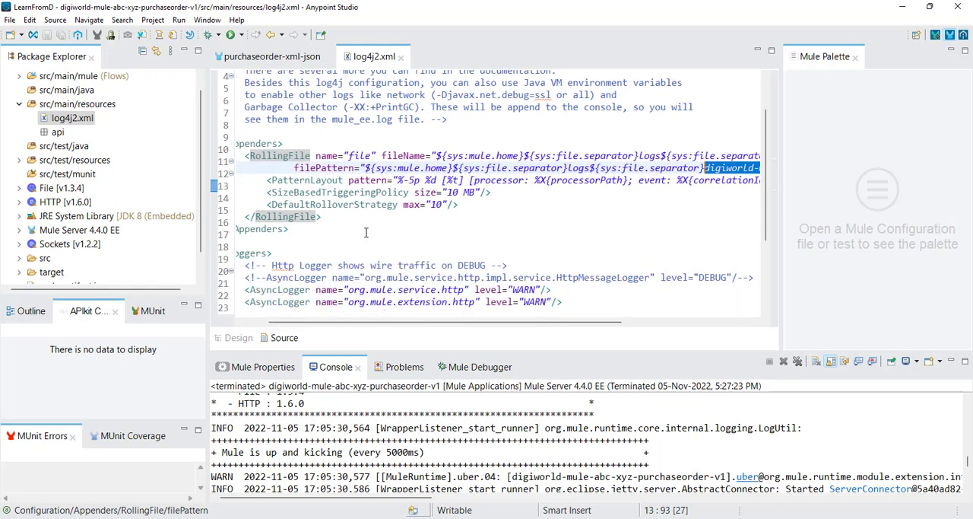
scroll(366, 233, up, 3)
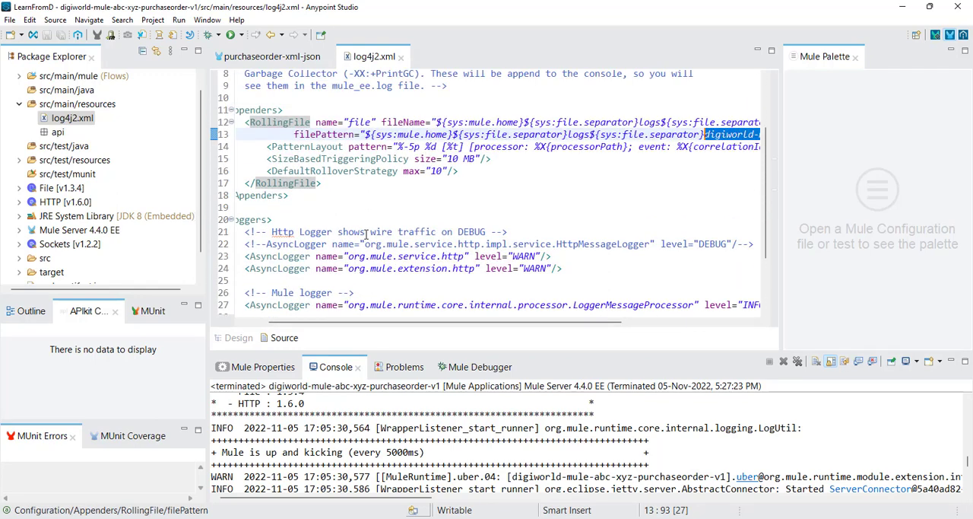
scroll(434, 288, up, 1)
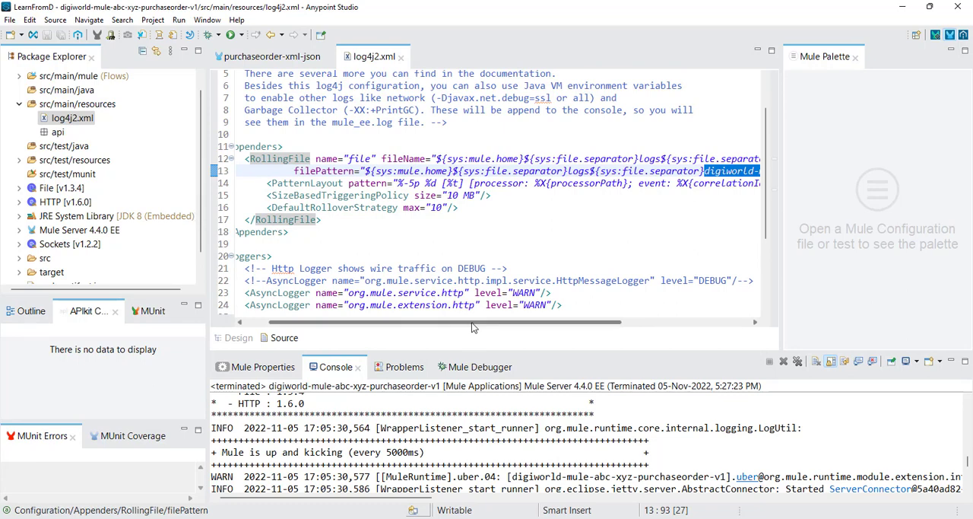
drag(471, 322, 414, 321)
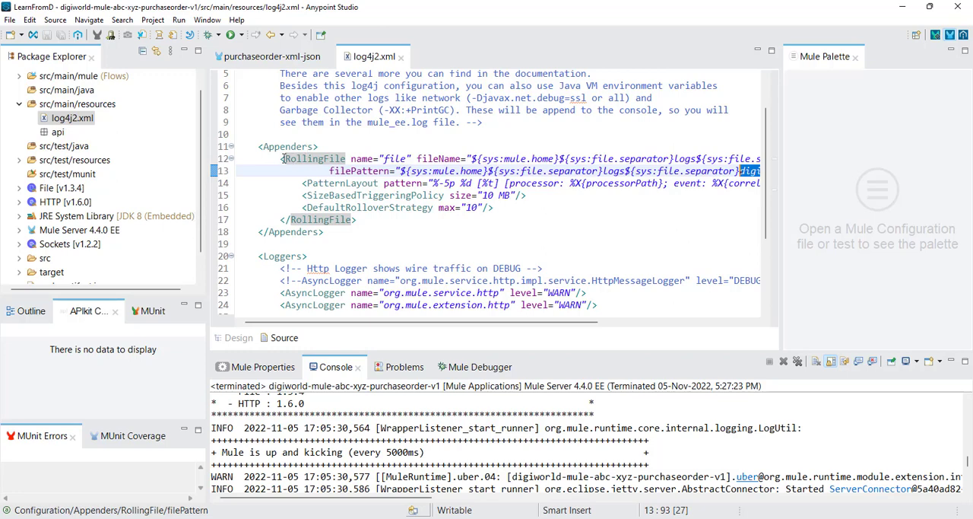
drag(258, 146, 363, 244)
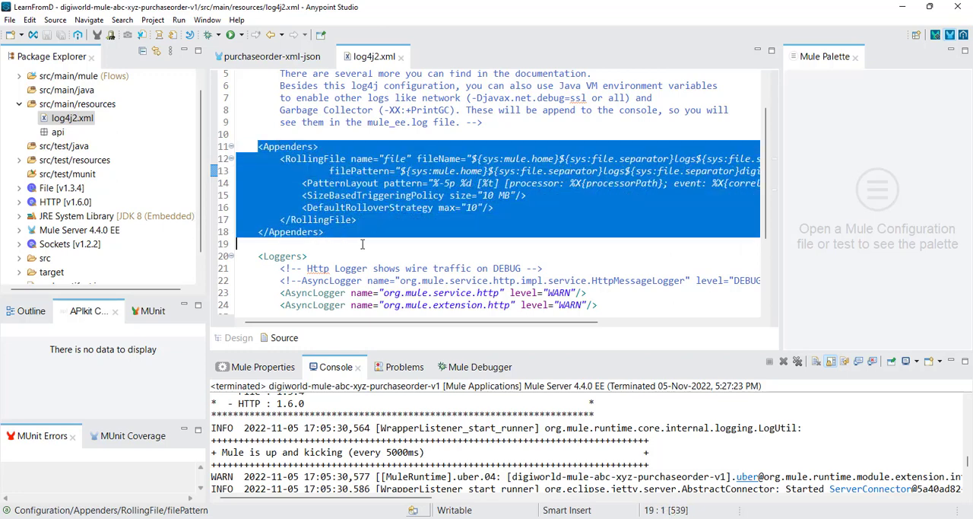
click(352, 230)
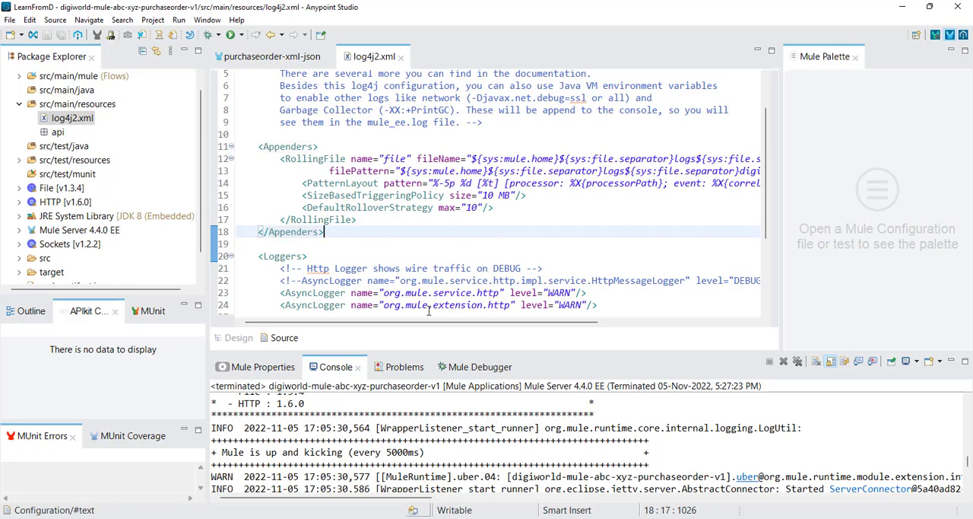
Step: Compare the log name in the filePattern of log4j2.xml with the files in the Mule runtime's logs folder and the project name
drag(454, 320, 595, 327)
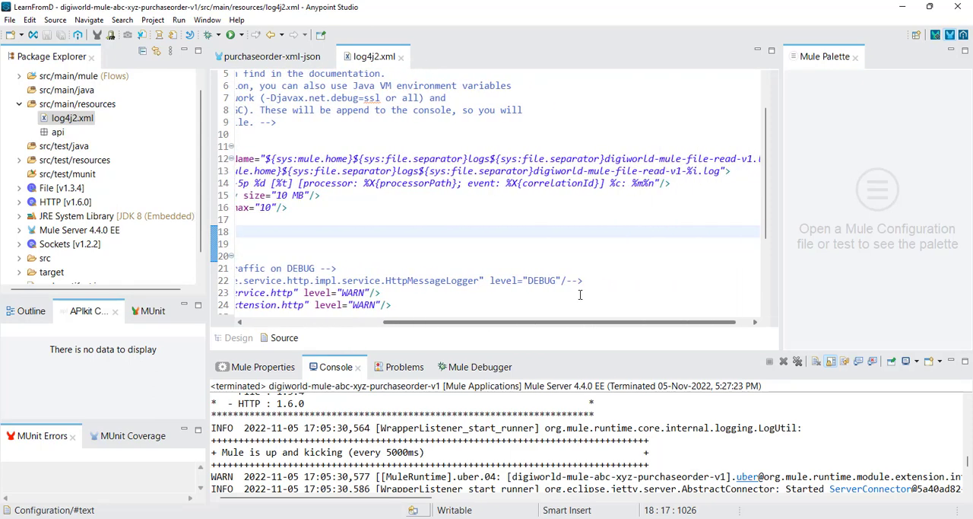
drag(535, 173, 682, 172)
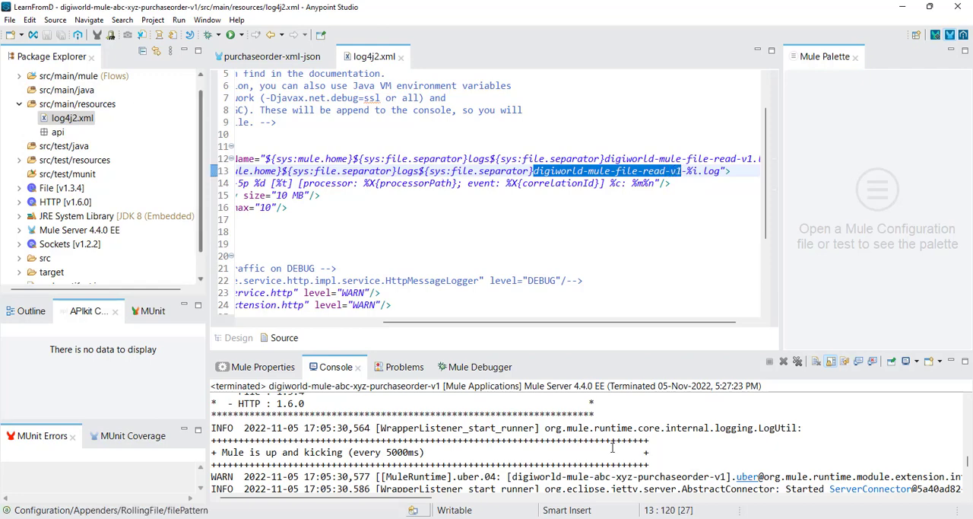
click(425, 518)
click(420, 480)
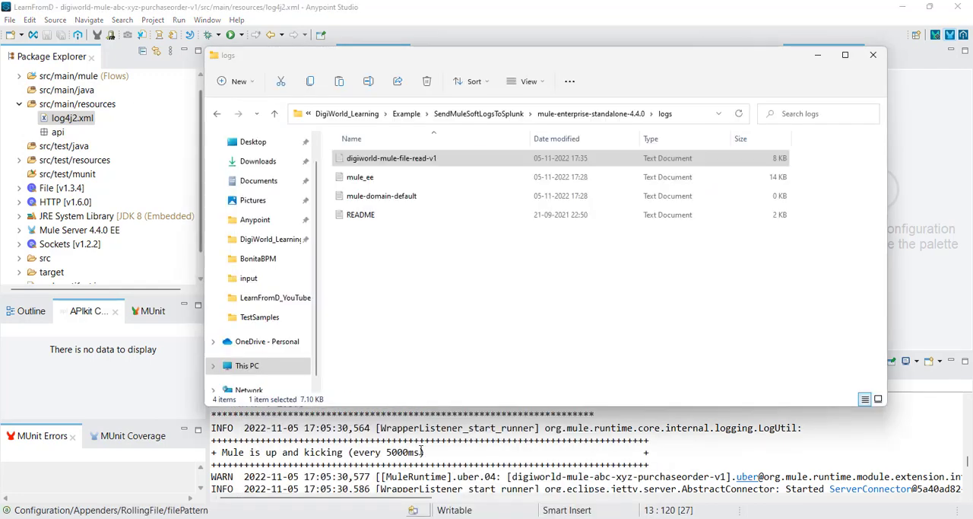
click(522, 36)
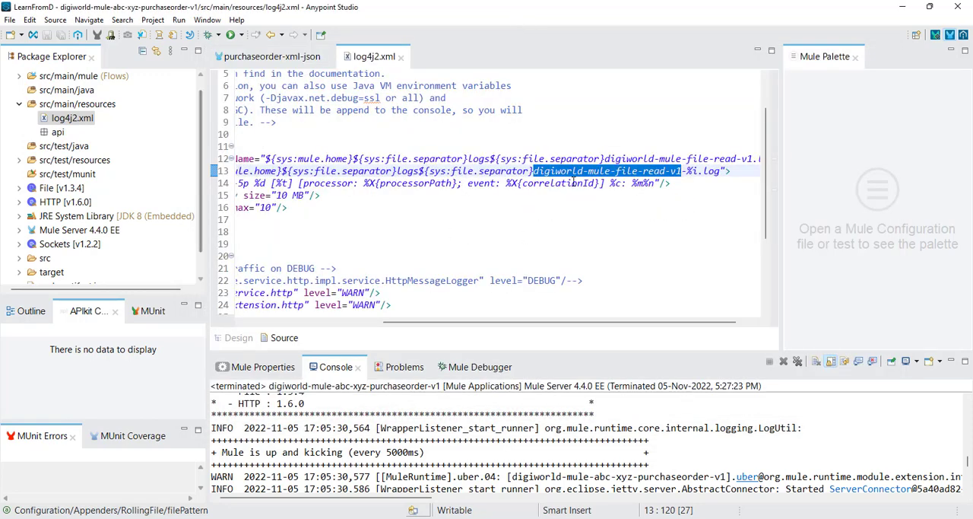
drag(203, 157, 203, 127)
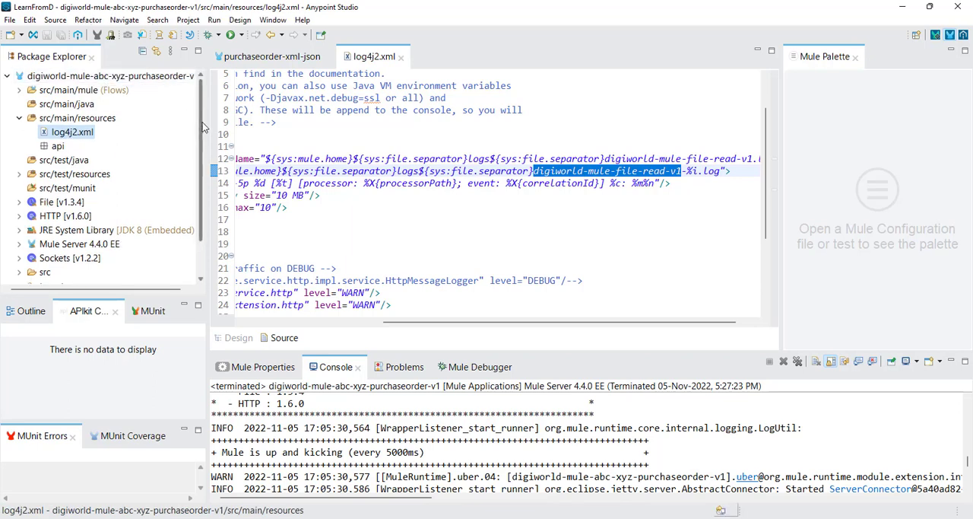
Step: Replace "file" with "abc-xyz" in the log name of the RollingFile filePattern in log4j2.xml
double_click(599, 170)
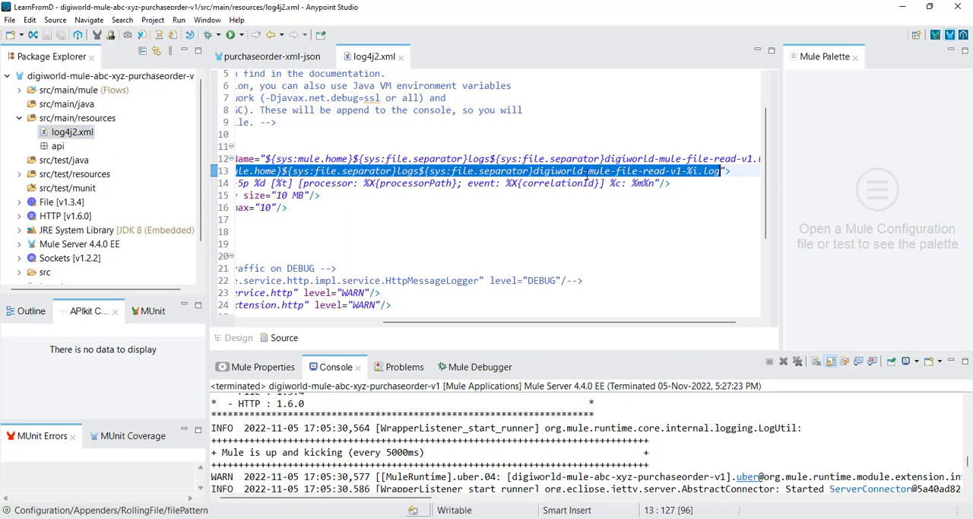
click(600, 170)
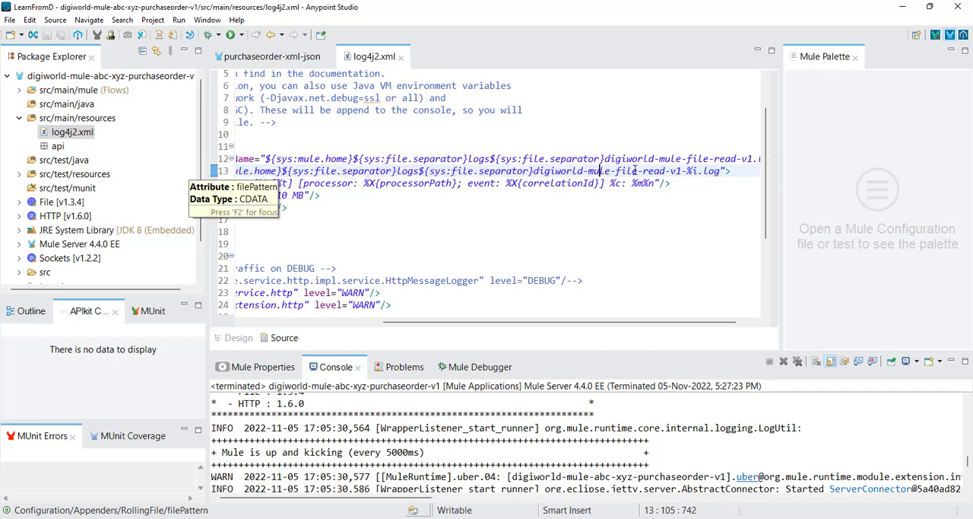
drag(638, 170, 616, 171)
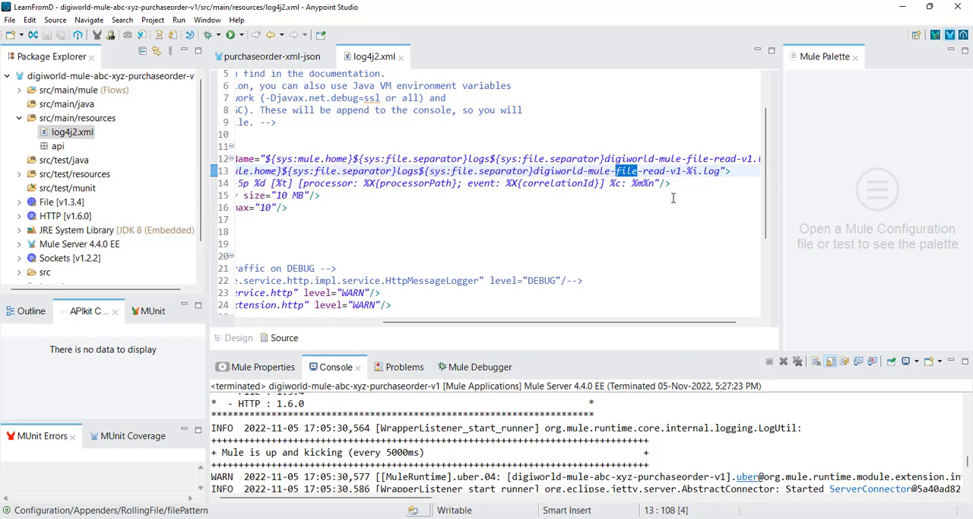
text(xyz)
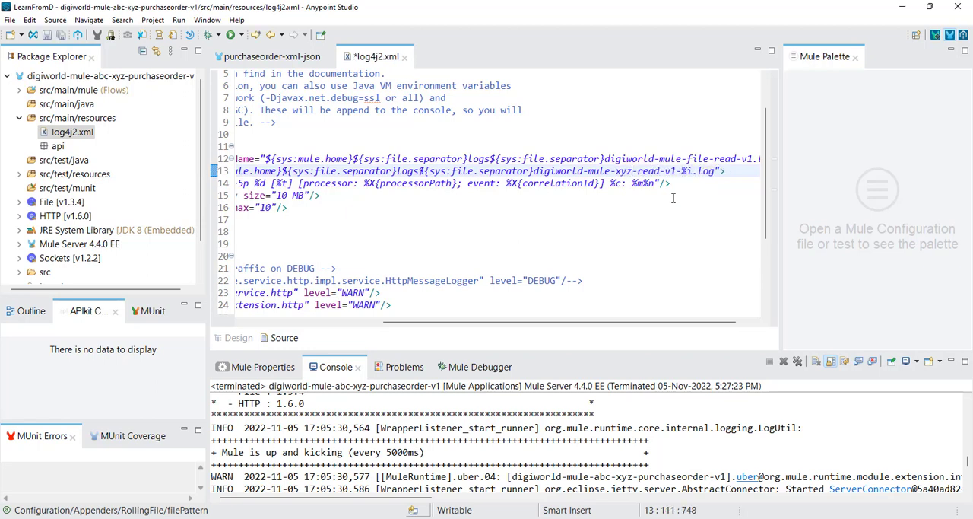
key(BackSpace)
key(BackSpace)
key(BackSpace)
text(abc)
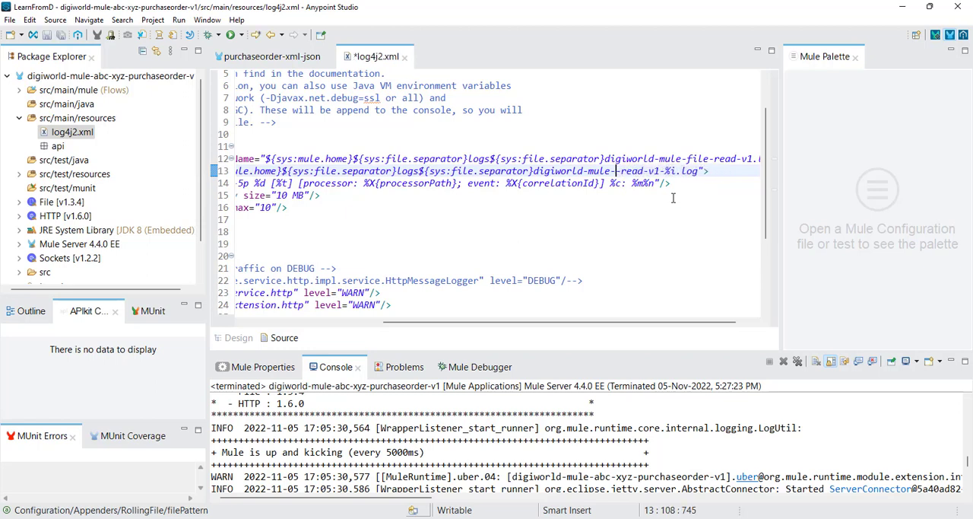
text(-x)
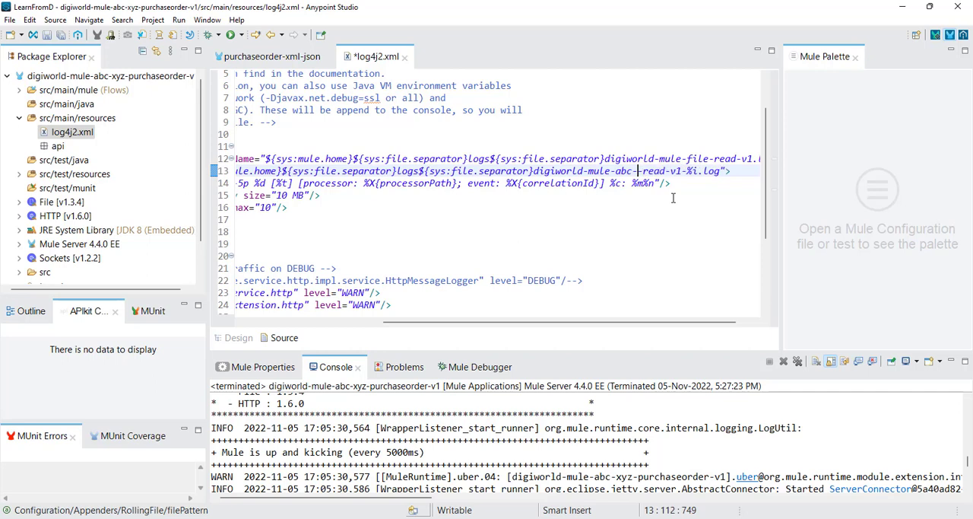
text(yz-)
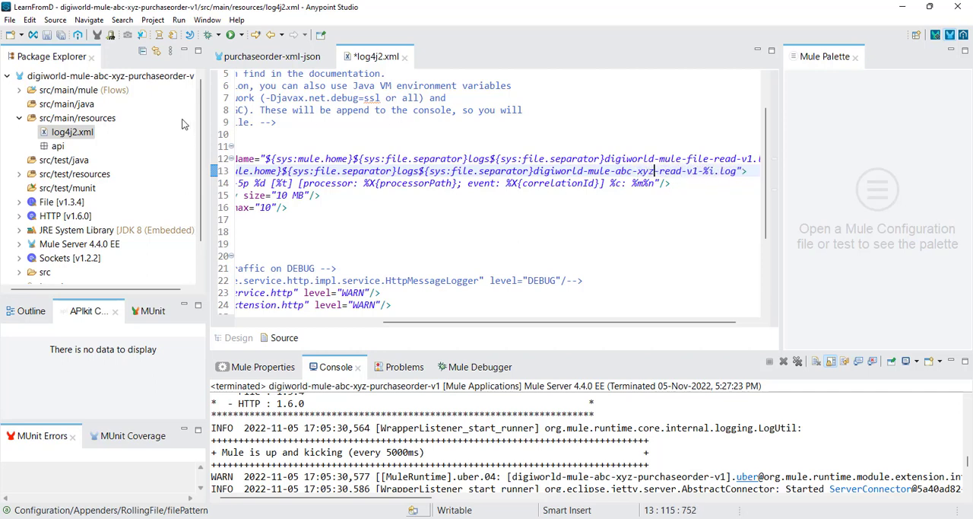
Step: Replace "read" with "purchaseorder" in the filePattern log name, making it digiworld-mule-abc-xyz-purchaseorder-v1-%i.log
double_click(671, 171)
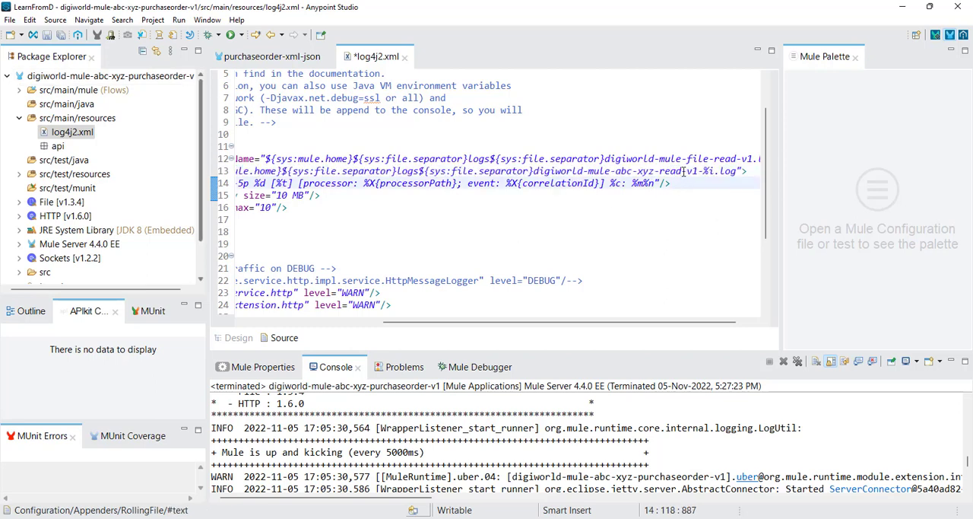
drag(683, 171, 660, 172)
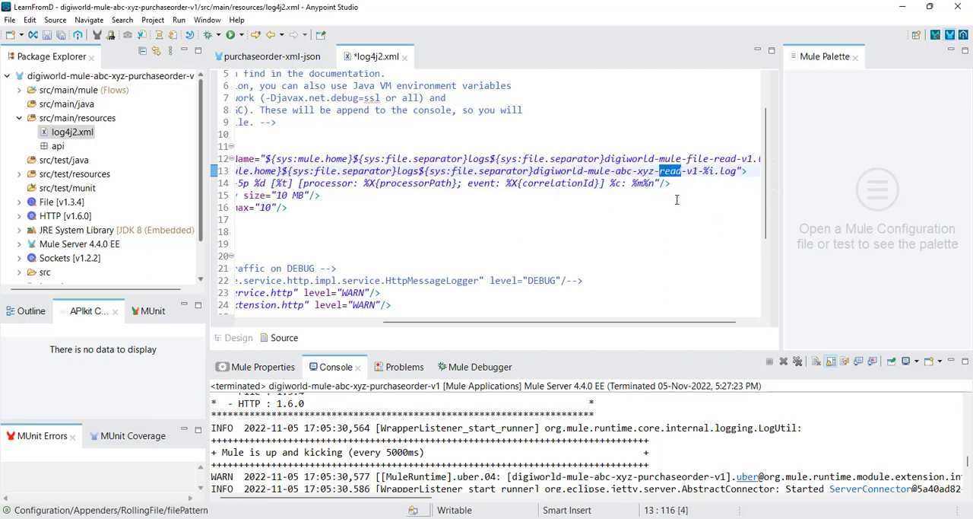
text(purchase)
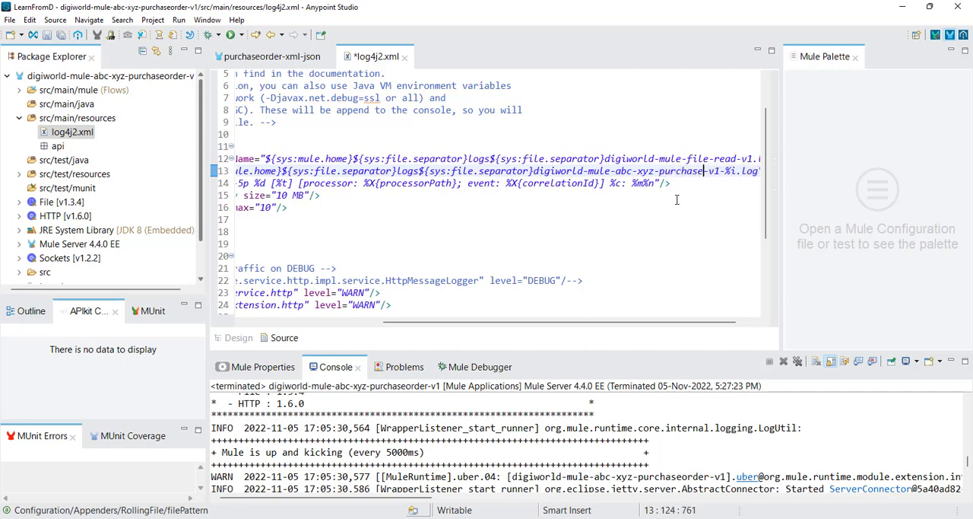
text(order)
drag(637, 324, 661, 325)
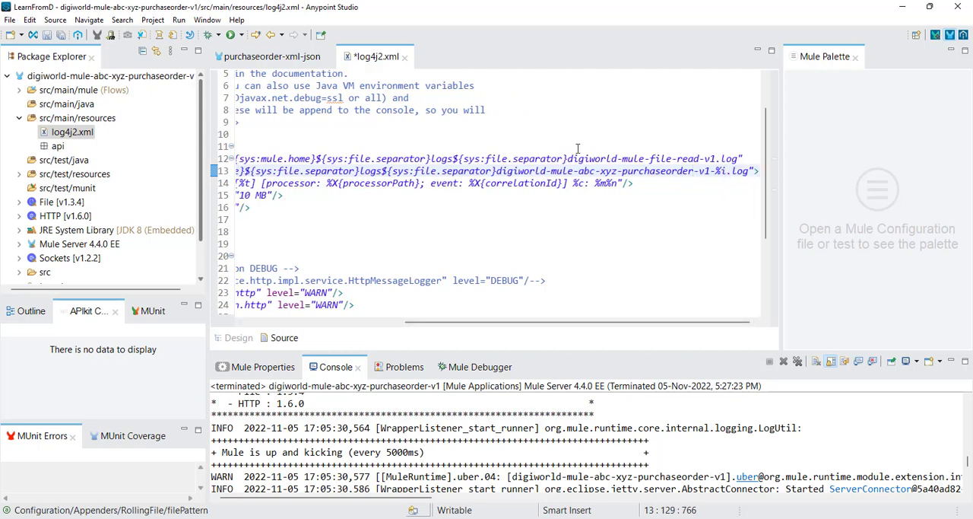
Step: Examine the PatternLayout pattern in log4j2.xml, highlighting the word "event"
double_click(443, 187)
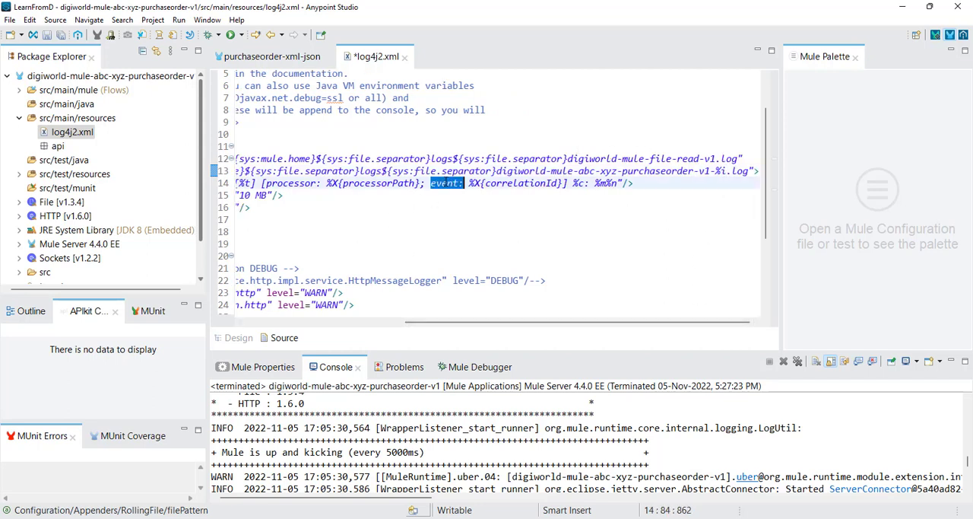
key(Right)
key(Left)
key(shift+Left)
key(shift+Left)
key(shift+Left)
key(shift+Left)
key(shift+Left)
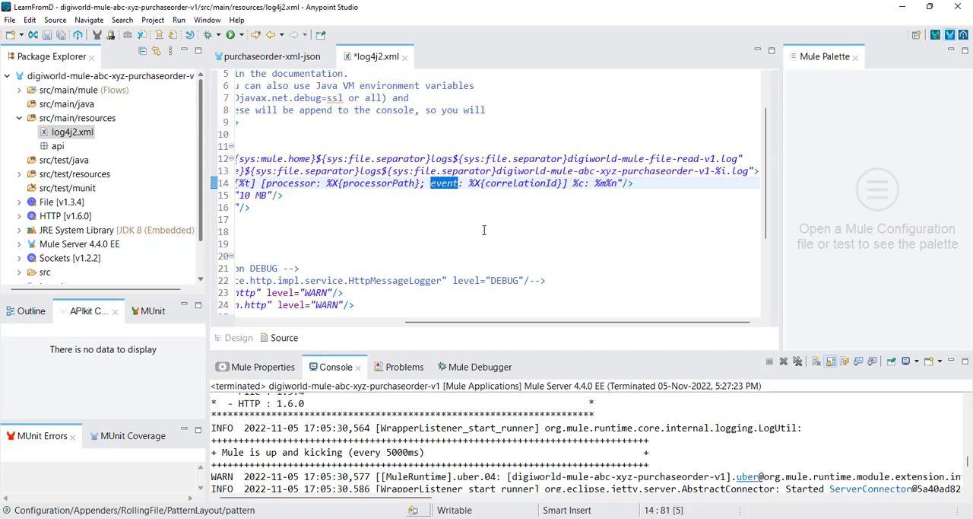
Step: Review the edited RollingFile paths and save log4j2.xml
click(562, 173)
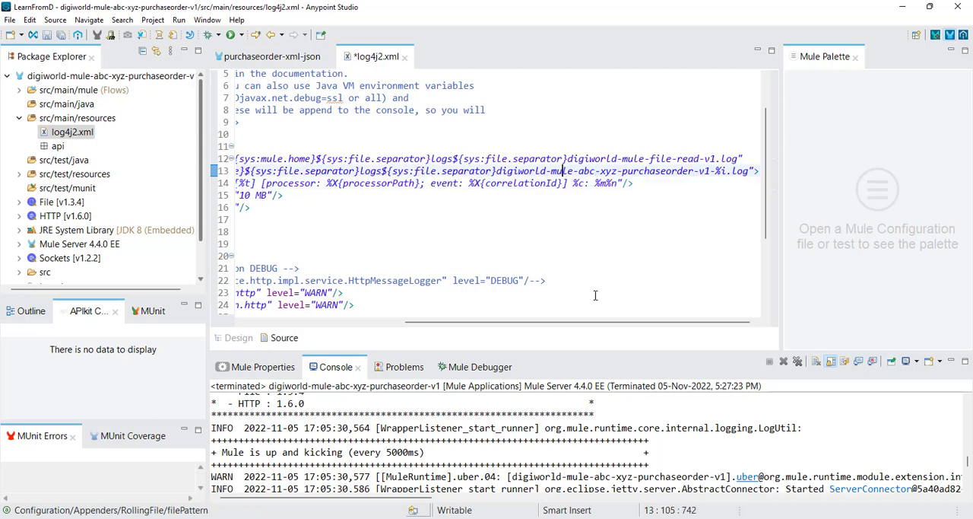
drag(609, 323, 561, 322)
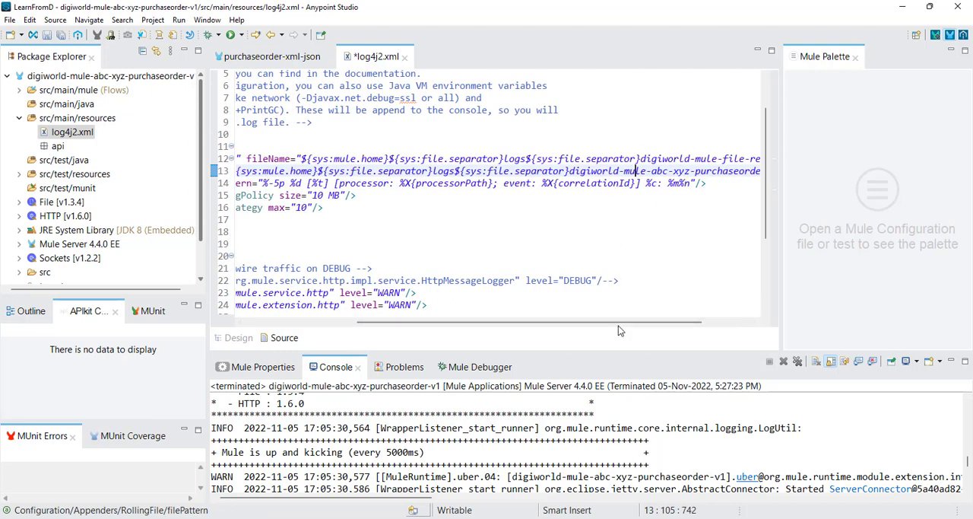
drag(652, 321, 700, 323)
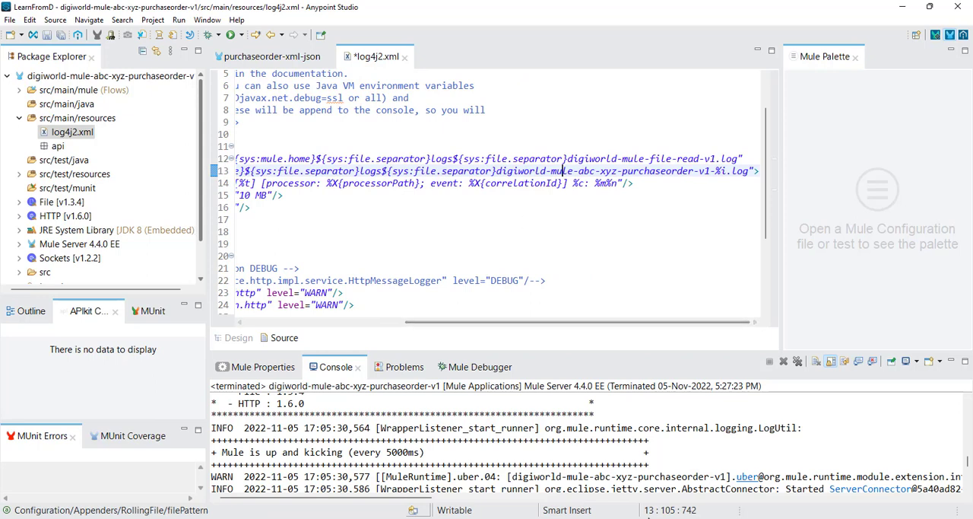
click(514, 192)
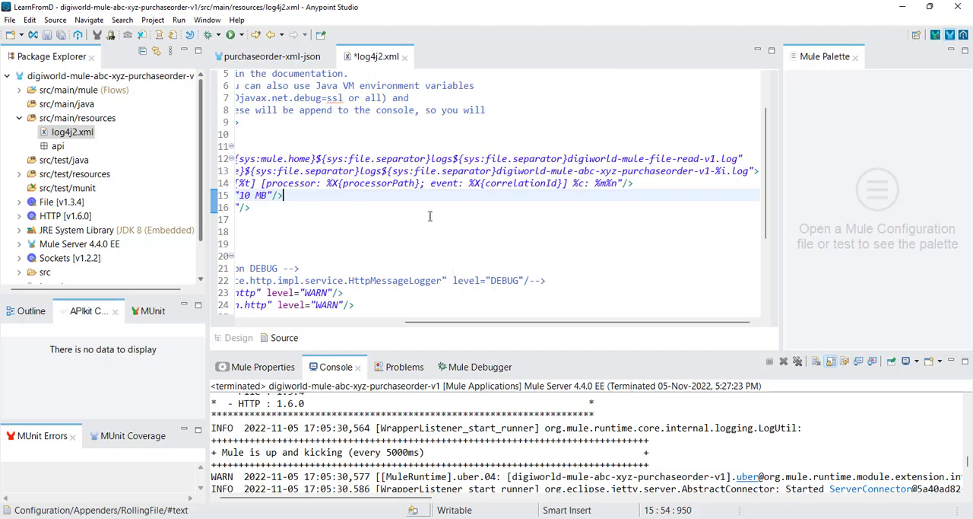
key(ctrl+s)
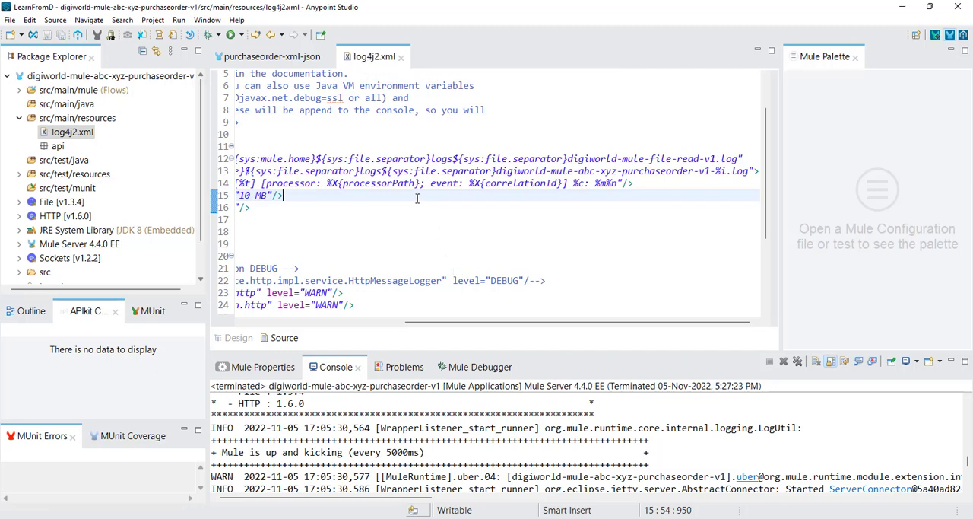
Step: Highlight the new filePattern log name and its .log extension, and compare them with the log files in the runtime's logs folder
drag(712, 171, 498, 170)
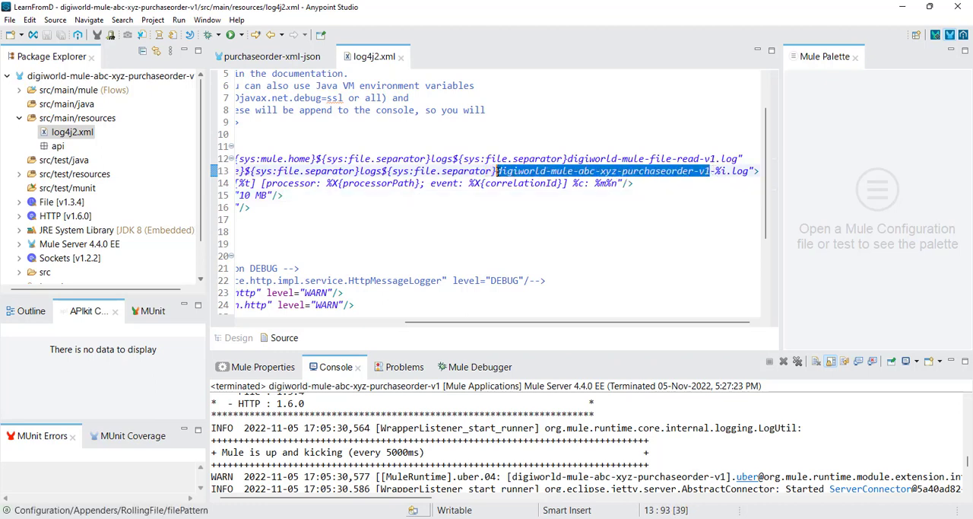
drag(727, 171, 749, 172)
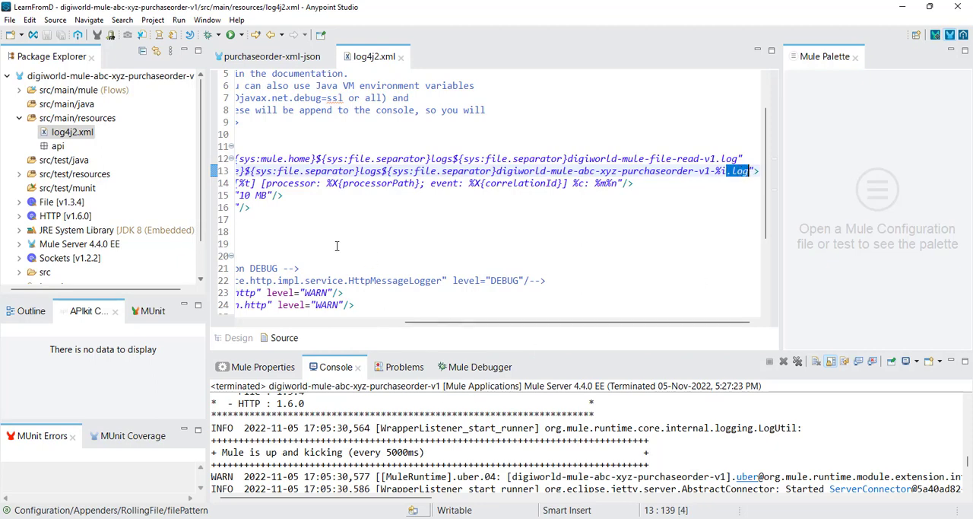
mouse_move(426, 517)
click(446, 478)
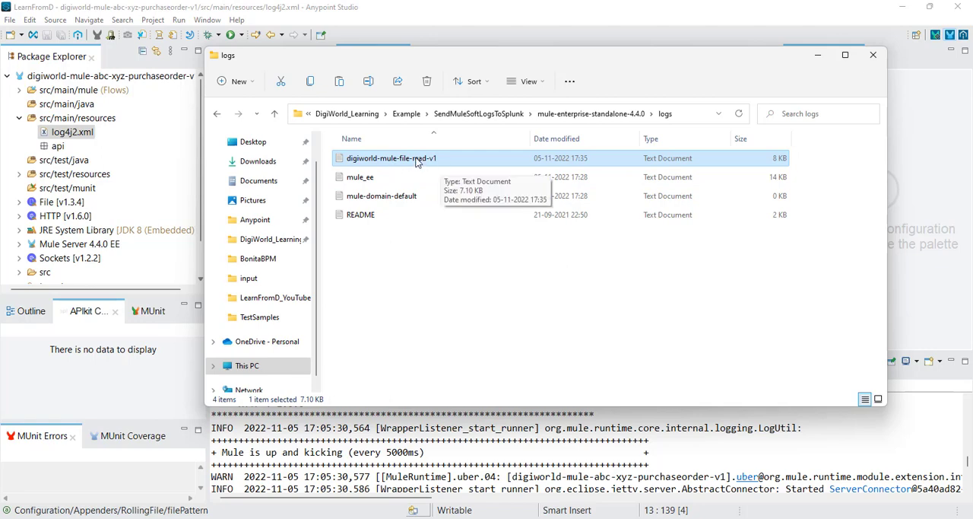
click(817, 54)
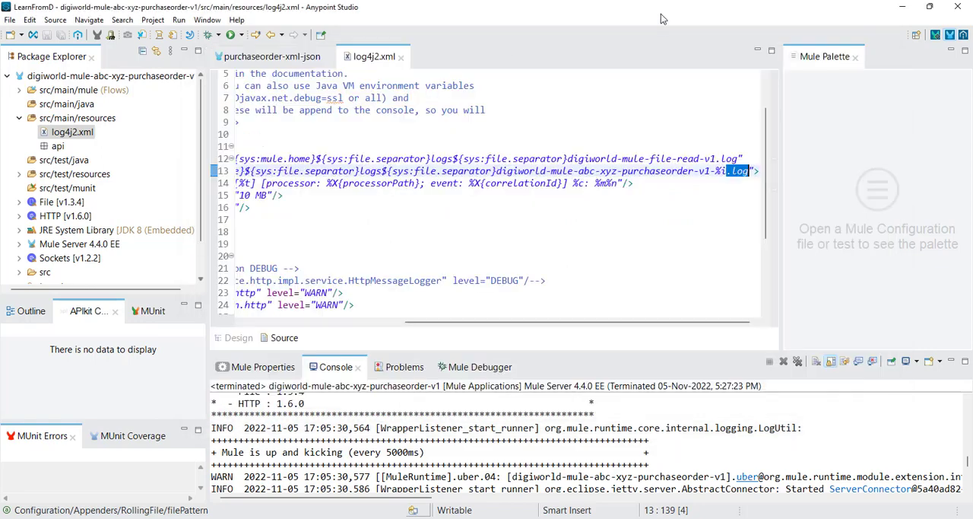
Step: Export the digiworld-mule-abc-xyz-purchaseorder-v1 project as a deployable JAR in SendMuleSoftLogsToSplunk without attached project sources, replacing the existing file
right_click(85, 77)
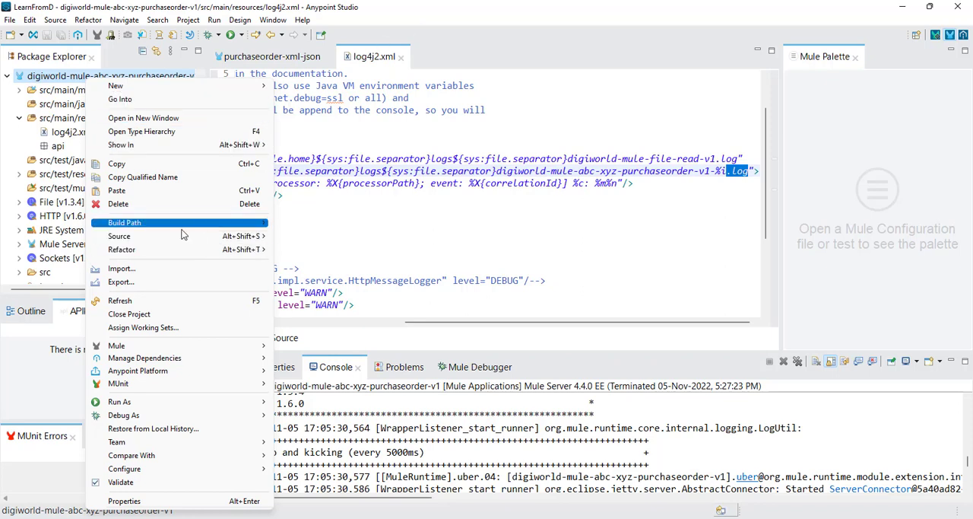
mouse_move(180, 236)
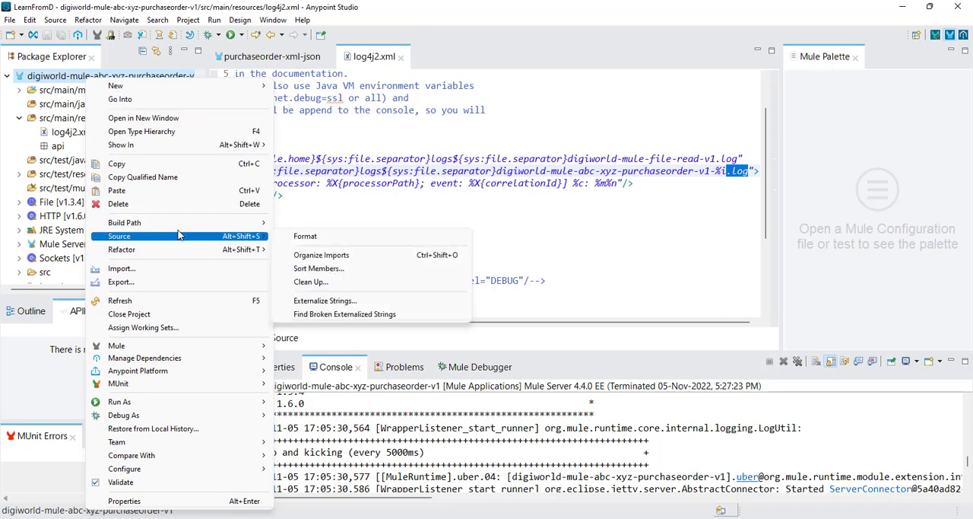
click(121, 281)
click(490, 346)
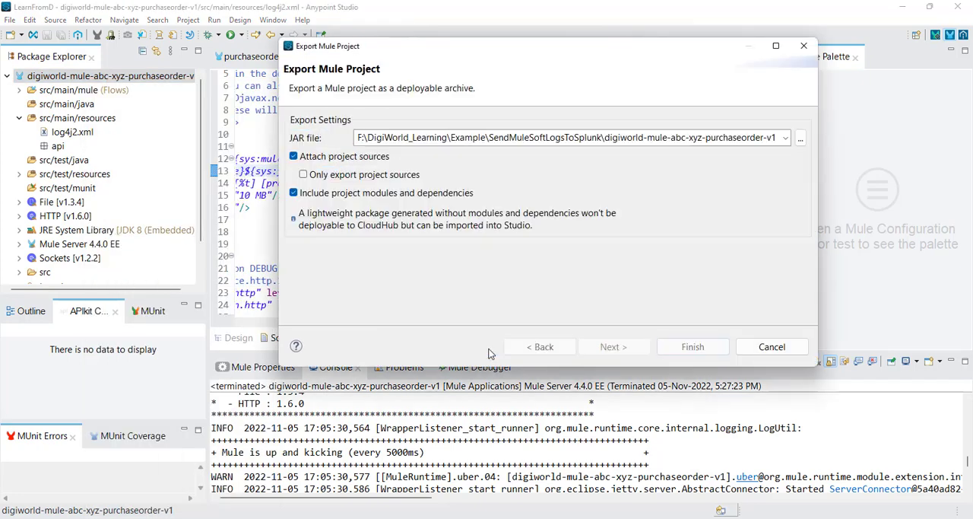
click(294, 157)
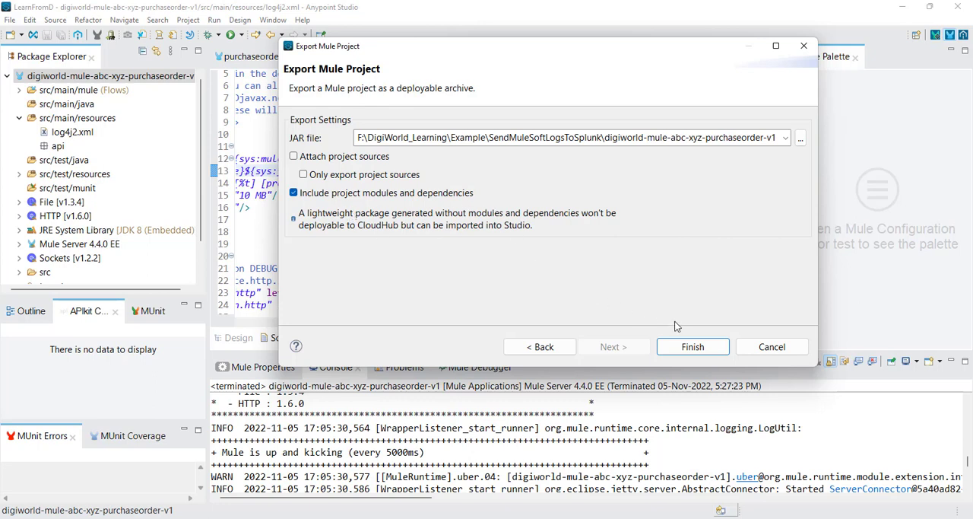
click(692, 347)
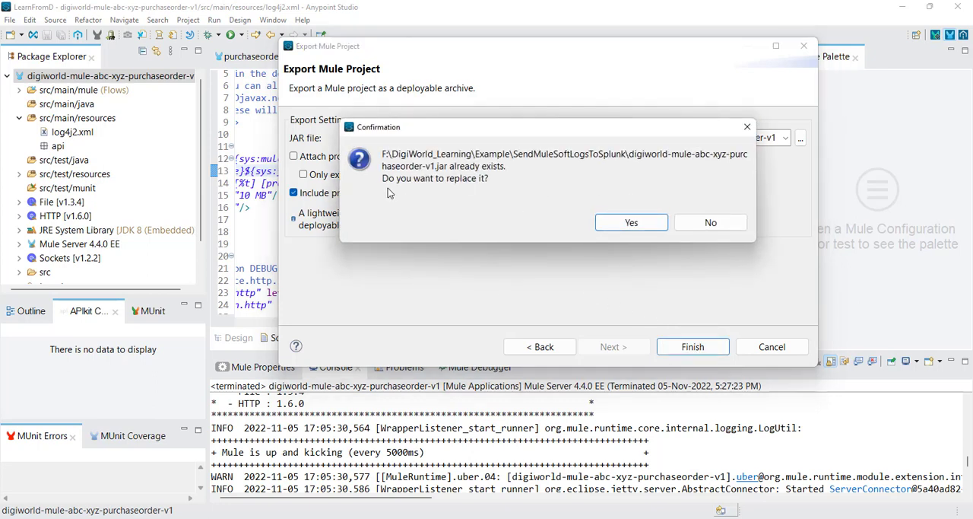
click(631, 222)
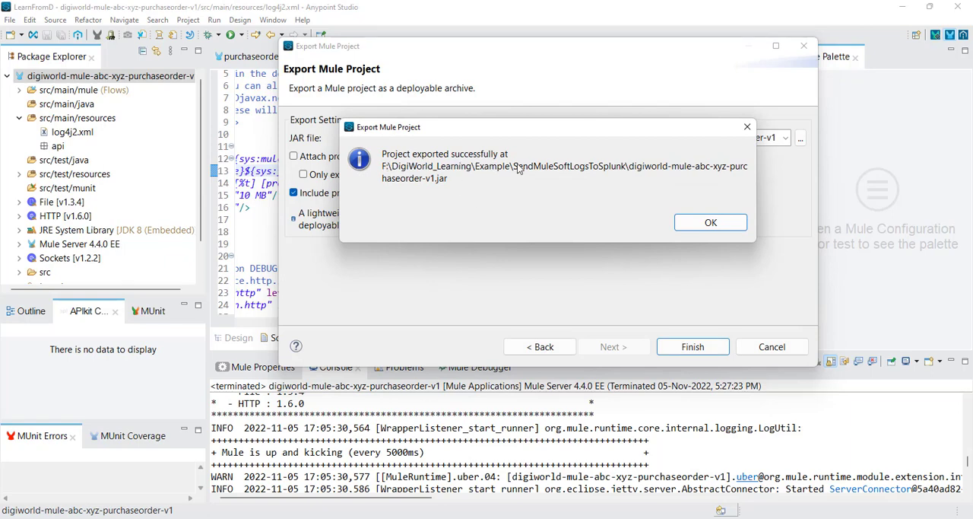
click(703, 222)
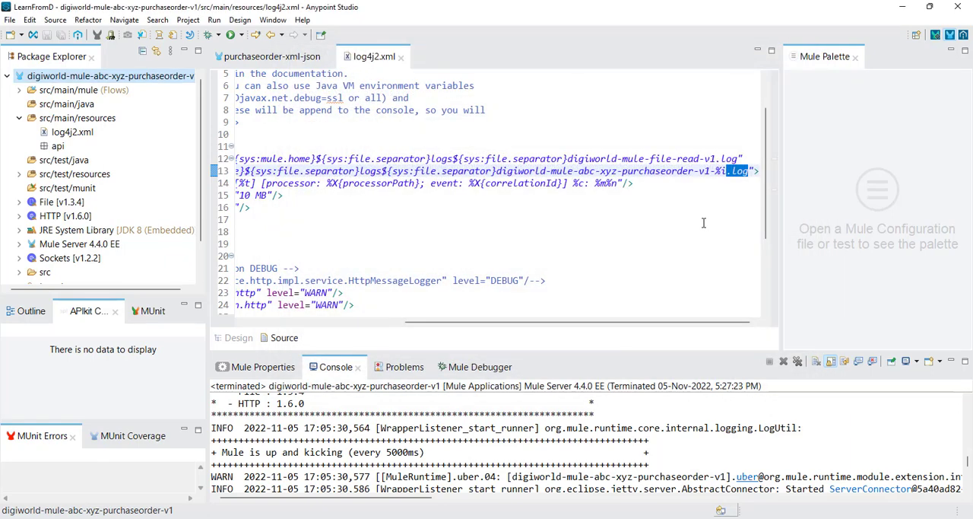
Step: Switch to the Mule Enterprise Edition console window to view the runtime's deployment output
mouse_move(425, 518)
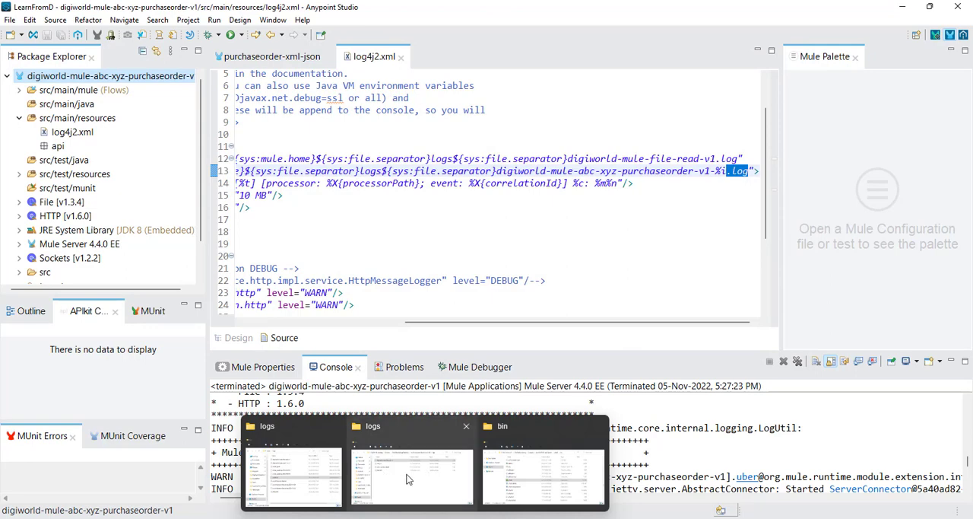
mouse_move(674, 517)
click(726, 472)
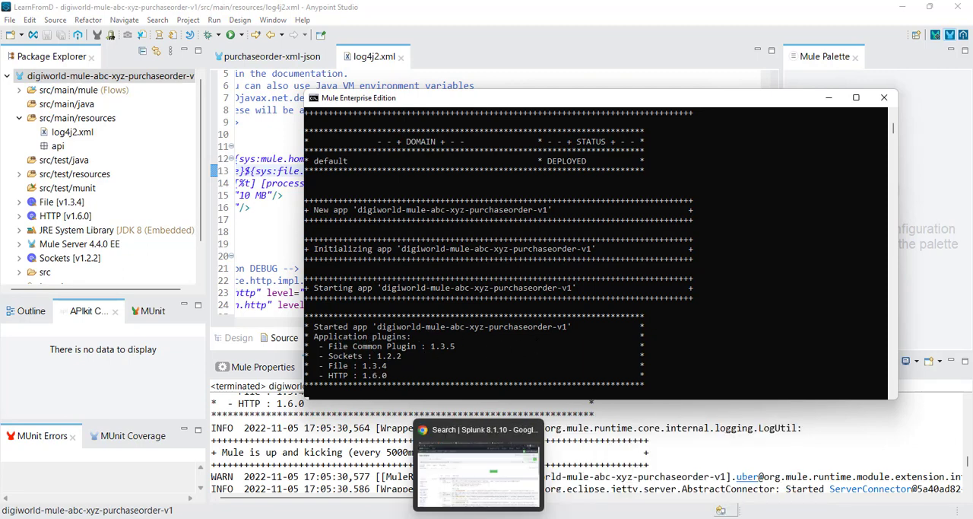
Step: Copy the exported digiworld-mule-abc-xyz-purchaseorder-v1 JAR from SendMuleSoftLogsToSplunk into the apps folder of mule-enterprise-standalone-4.4.0
mouse_move(426, 517)
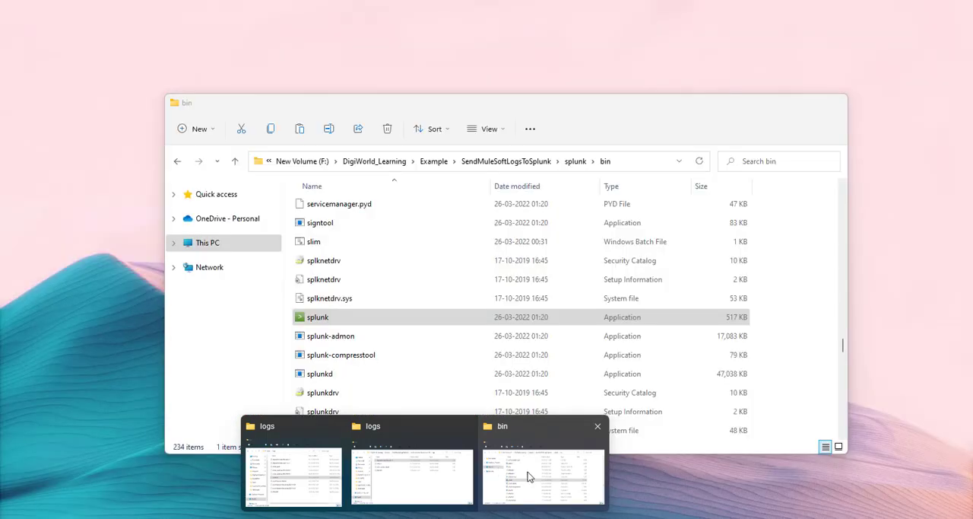
click(421, 485)
click(483, 115)
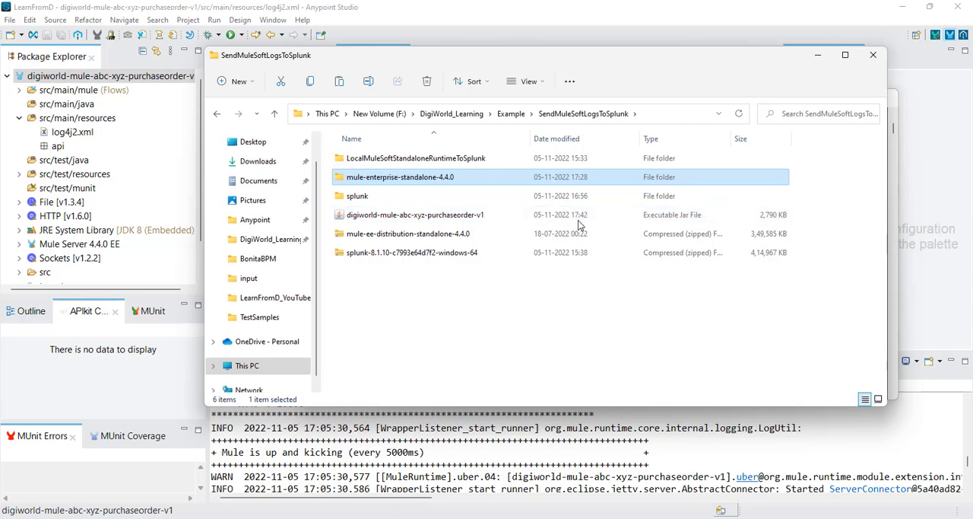
right_click(418, 220)
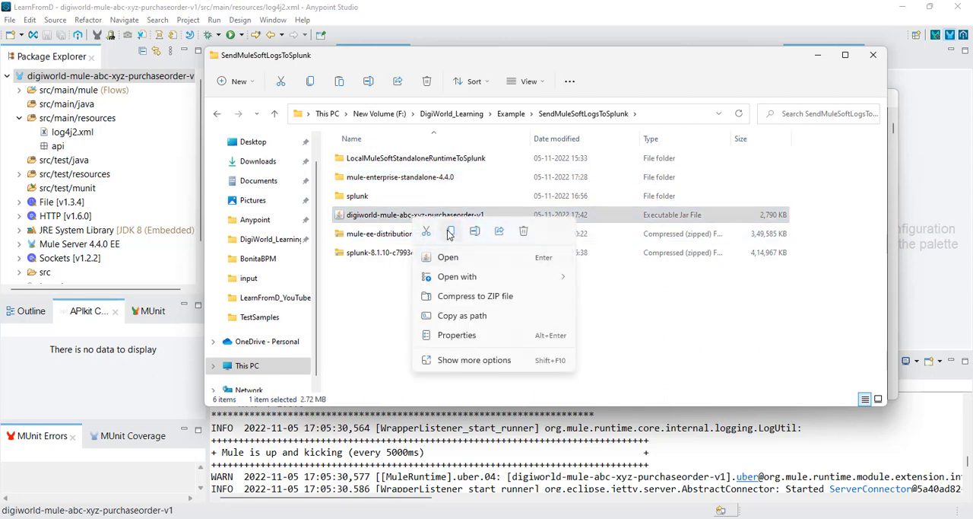
key(Escape)
double_click(388, 177)
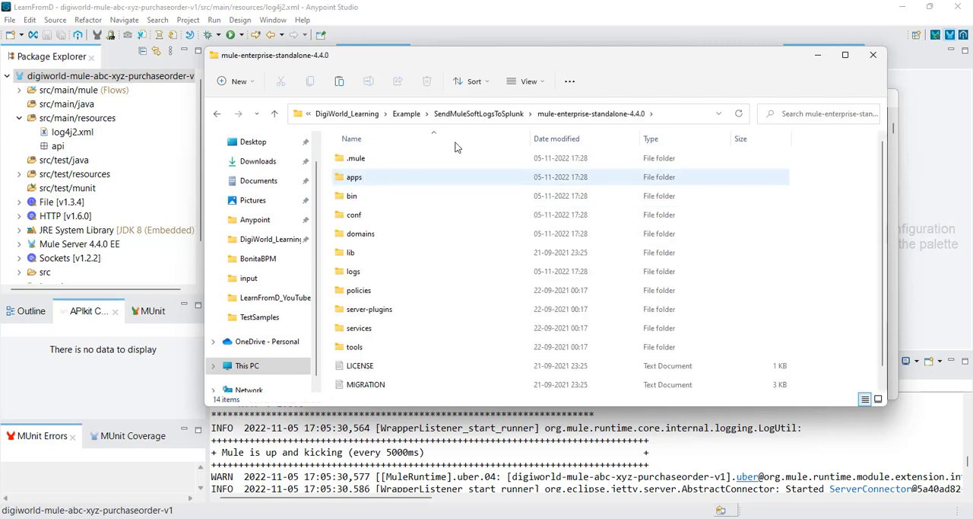
double_click(373, 179)
right_click(436, 230)
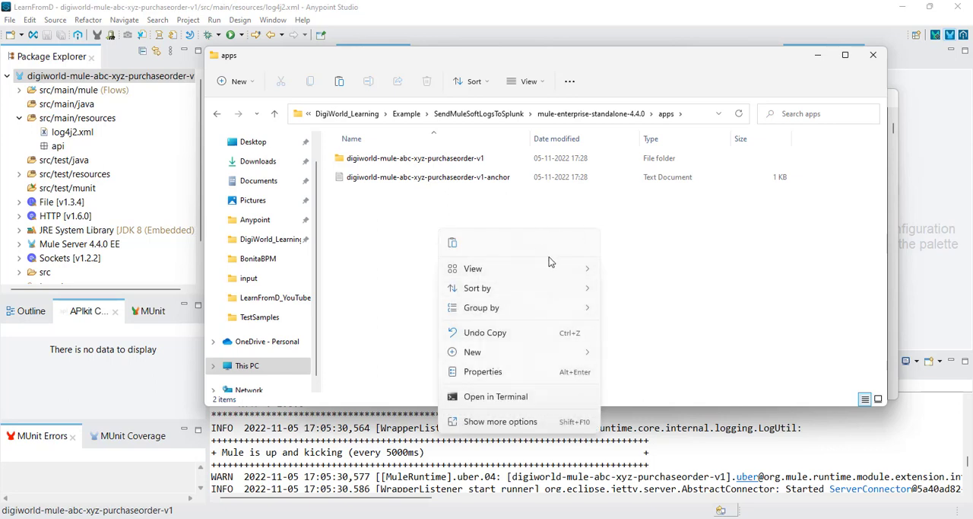
click(453, 244)
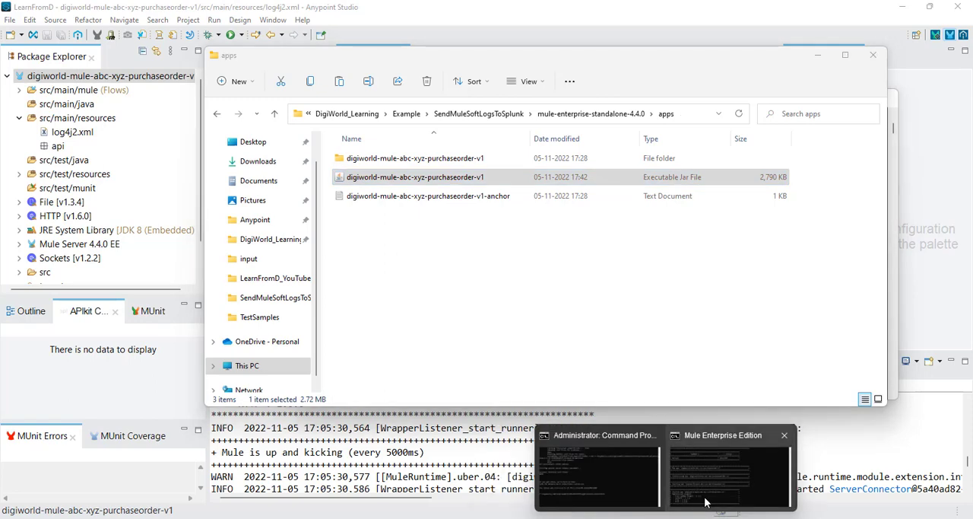
Step: Check the redeployment output in the Mule Enterprise Edition console and the contents of the runtime's apps folder
click(711, 487)
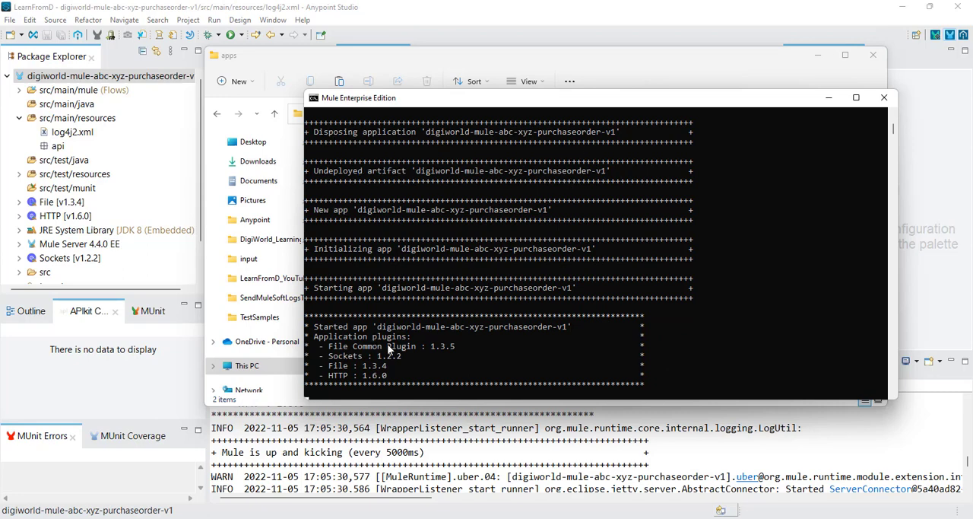
click(515, 72)
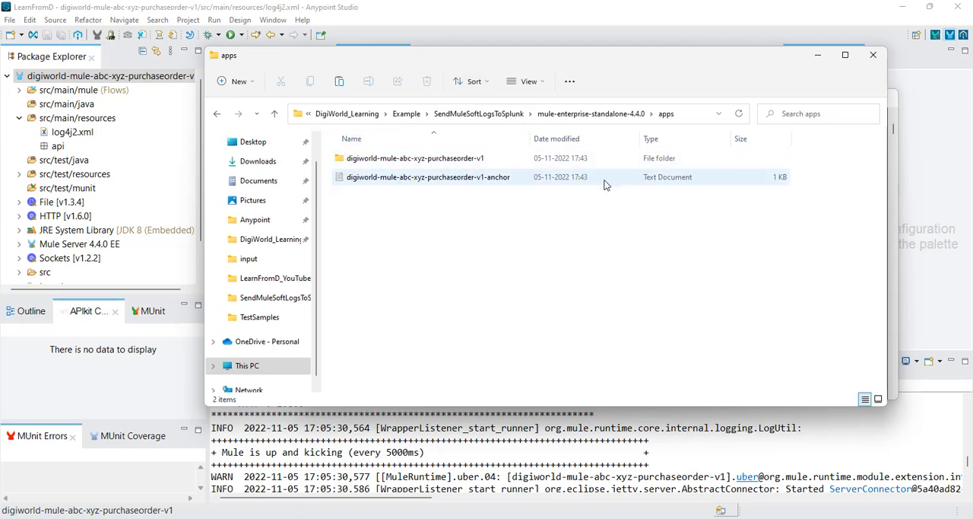
click(817, 55)
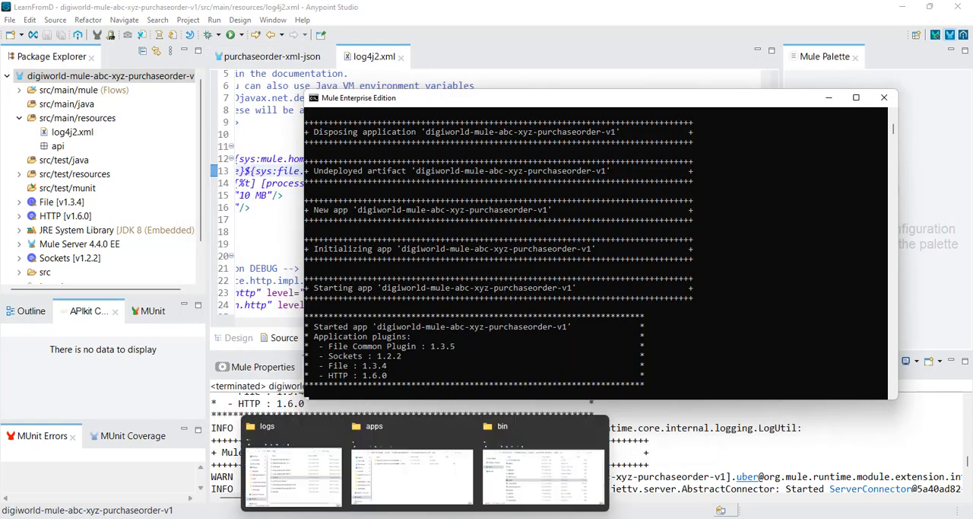
Step: Review the digiworld-mule-file-read-v1 log in Notepad and the log files in the other mule logs folder
click(425, 517)
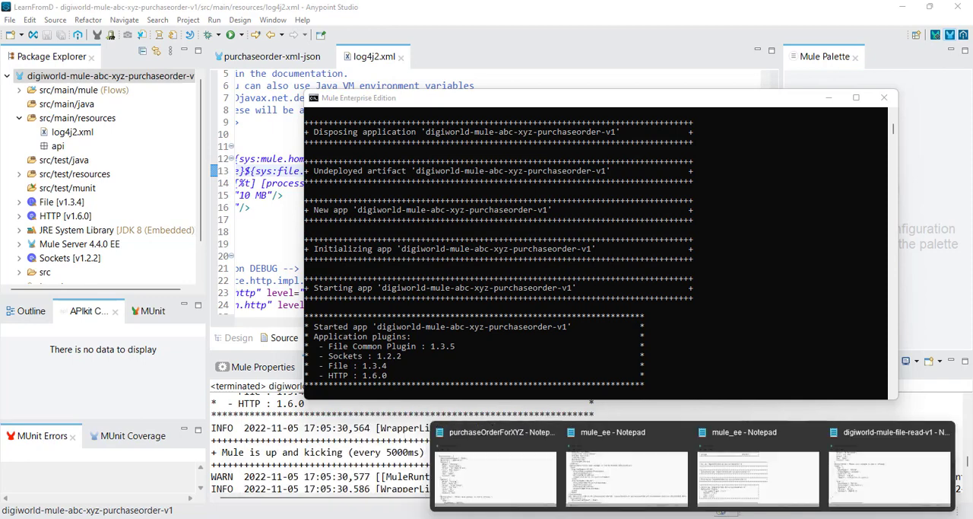
click(867, 475)
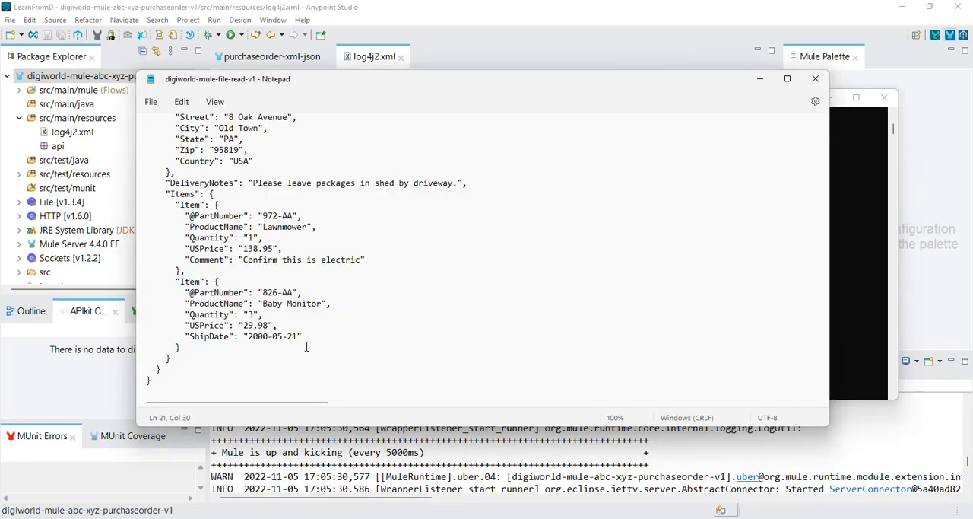
scroll(306, 346, up, 6)
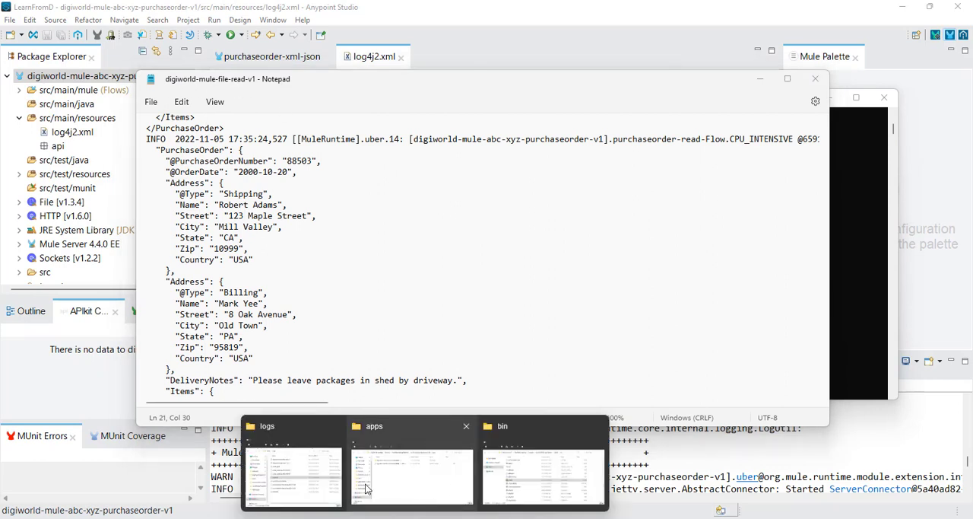
click(317, 486)
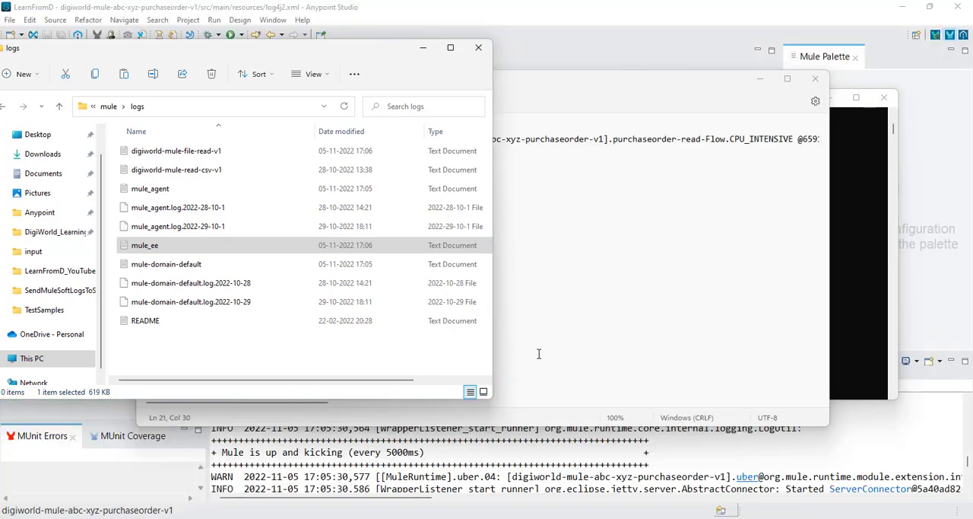
drag(213, 54, 406, 62)
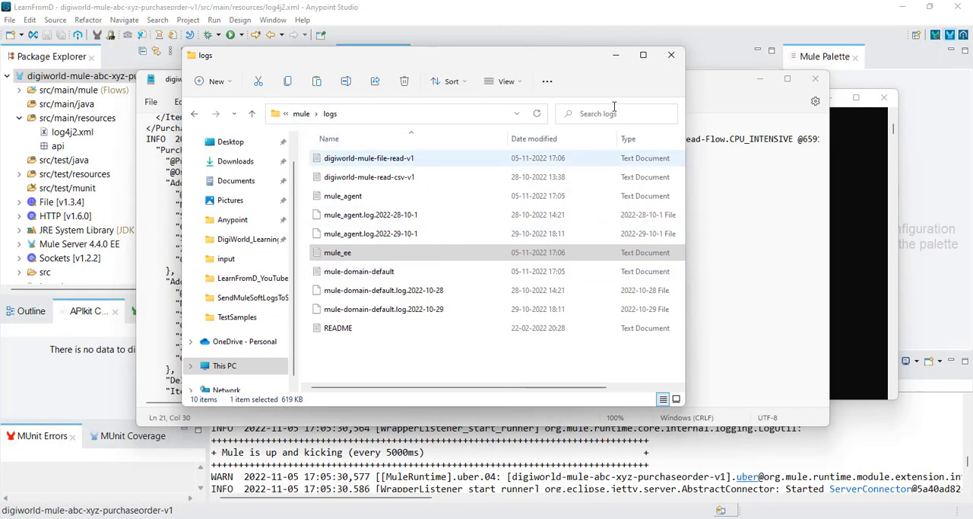
click(616, 56)
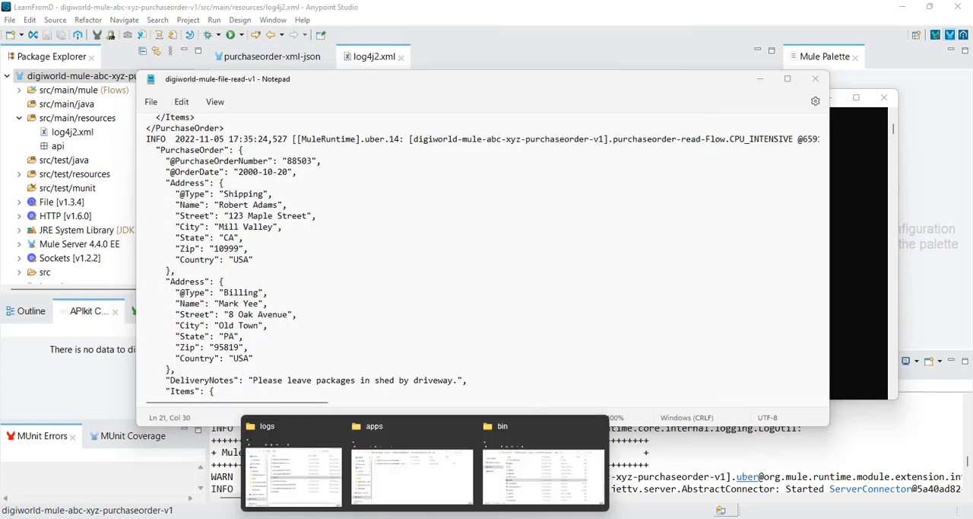
Step: Open the logs folder of mule-enterprise-standalone-4.4.0 and move its window aside
click(446, 495)
click(601, 121)
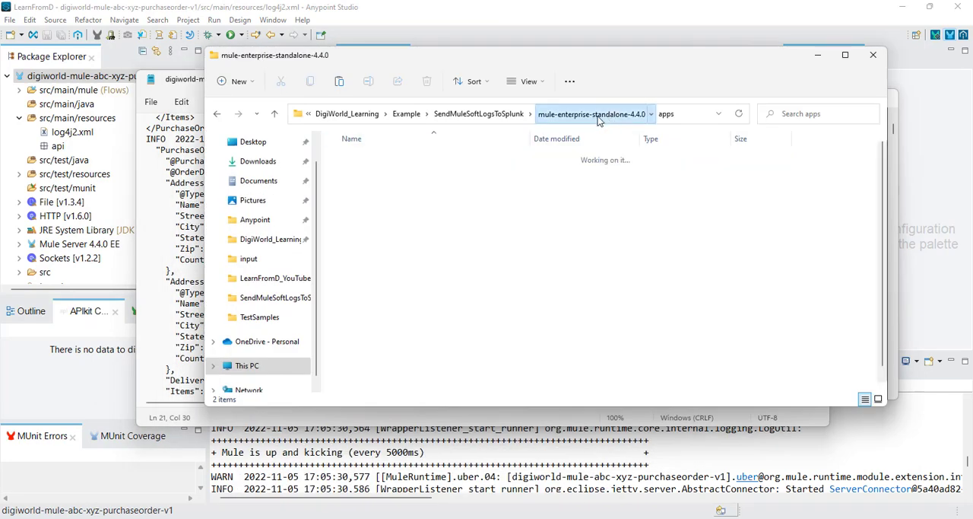
click(358, 276)
double_click(357, 277)
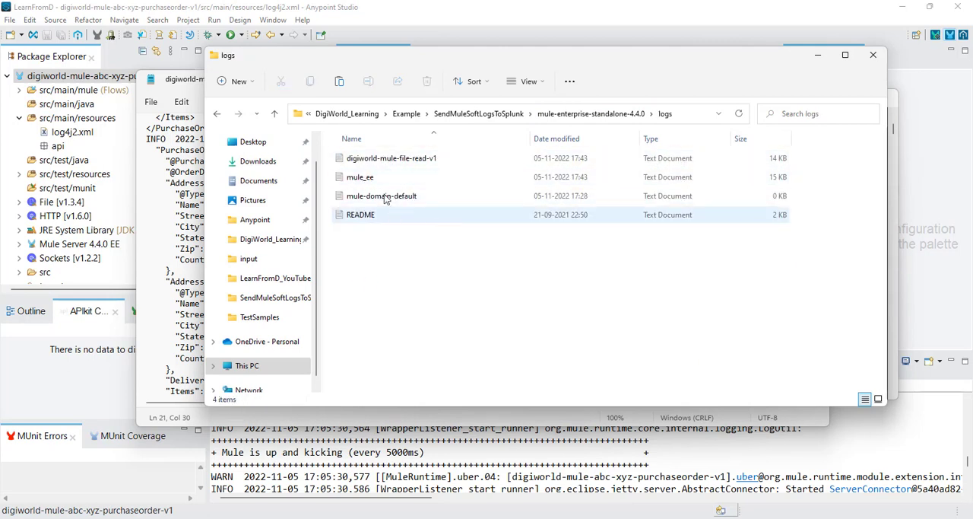
drag(535, 55, 602, 61)
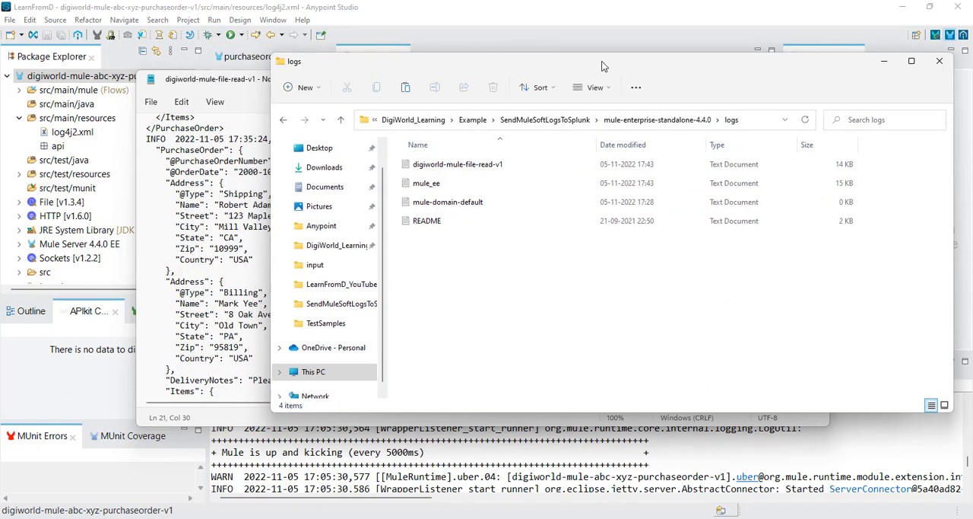
Step: Copy the purchaseOrderFromABC XML file from digiworld-mule-file-read-v1's TestSamples folder into its input folder
click(319, 486)
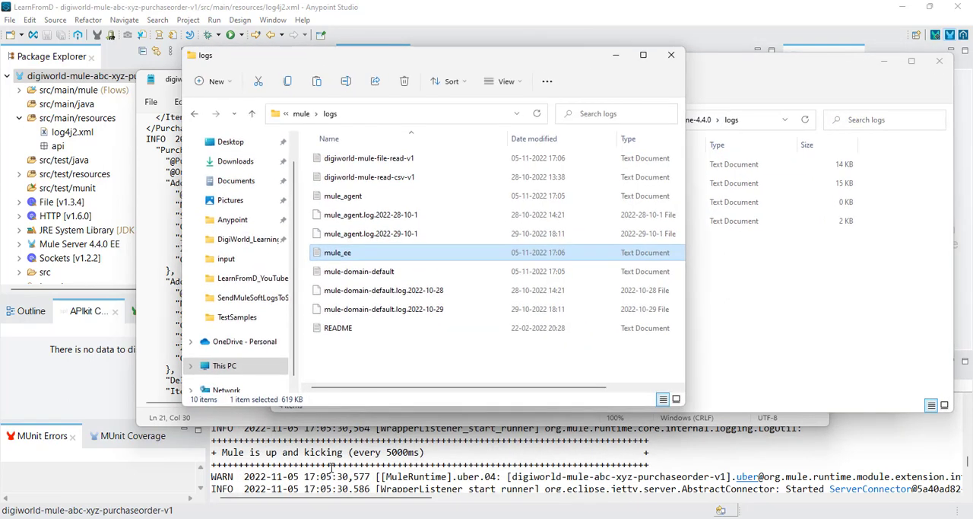
click(262, 299)
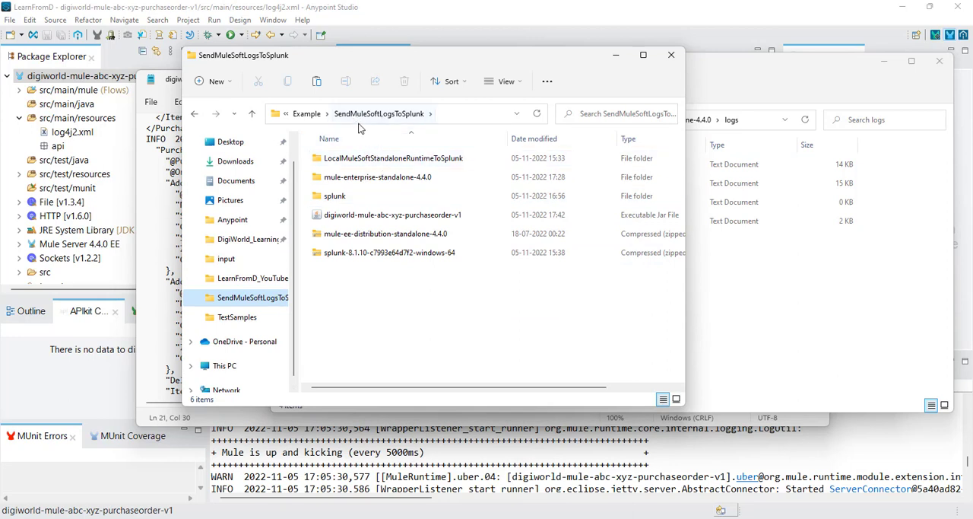
click(306, 113)
double_click(370, 160)
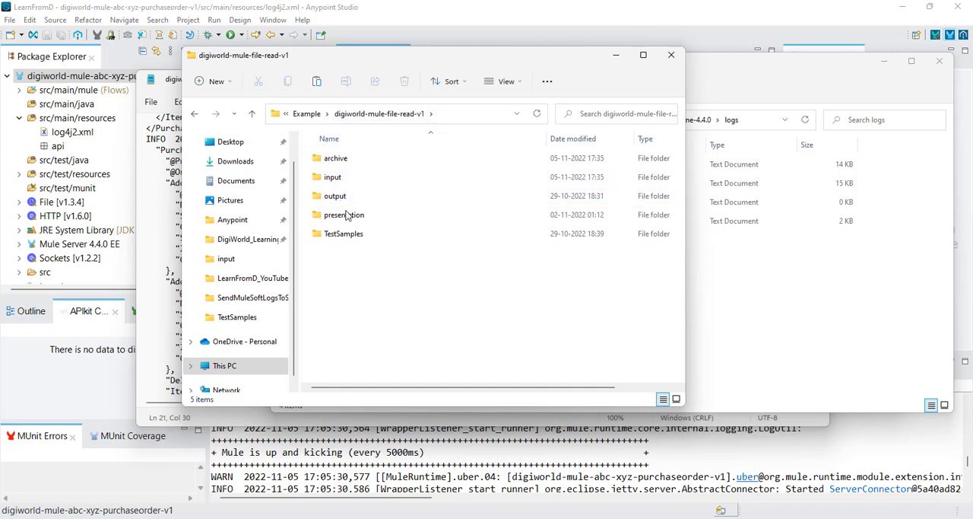
double_click(342, 233)
click(344, 195)
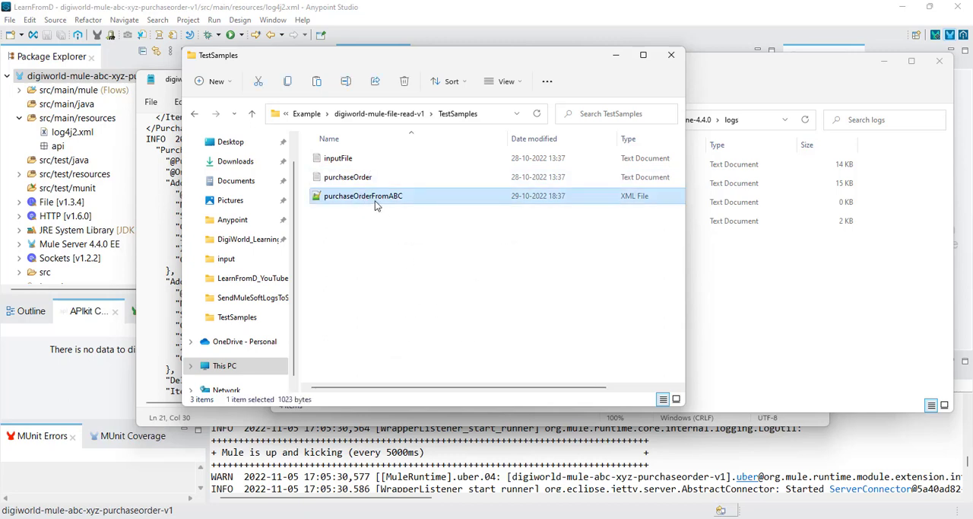
right_click(374, 202)
click(414, 215)
click(399, 115)
double_click(338, 176)
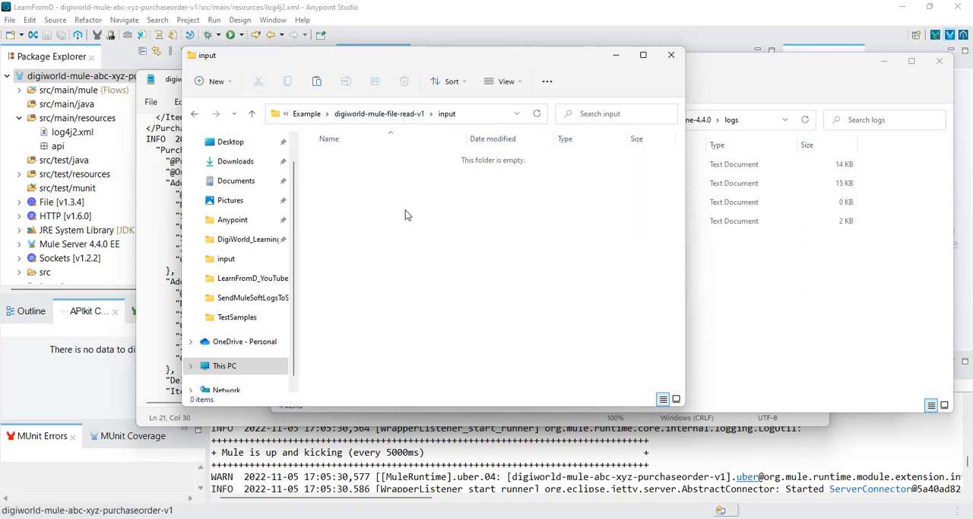
right_click(406, 212)
click(423, 223)
Step: Refresh the standalone runtime's logs folder and check the digiworld-mule-file-read-v1 log entry and the Mule console output
click(753, 81)
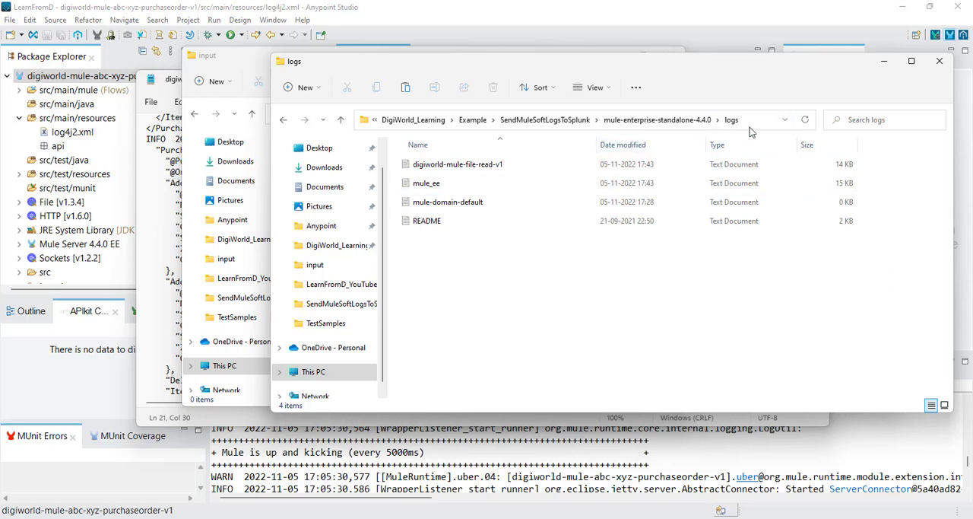
click(806, 121)
right_click(479, 170)
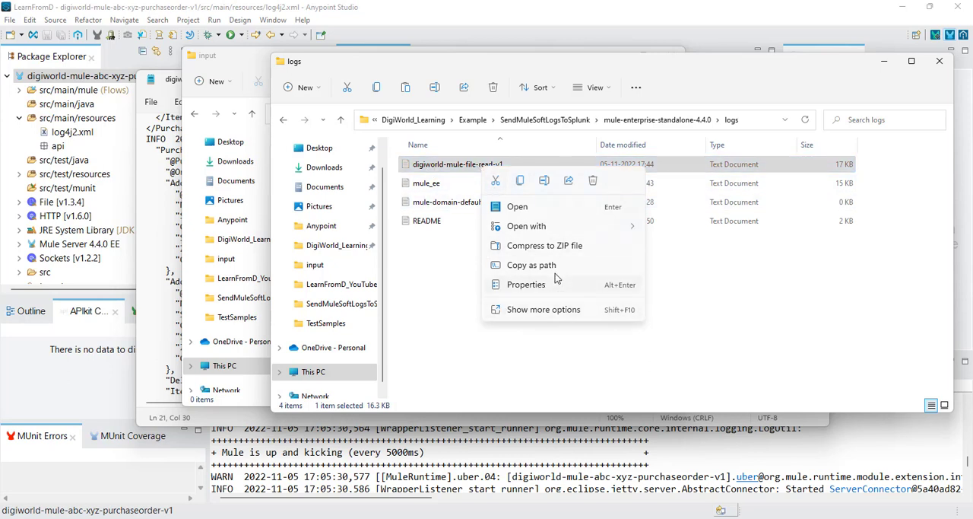
click(707, 321)
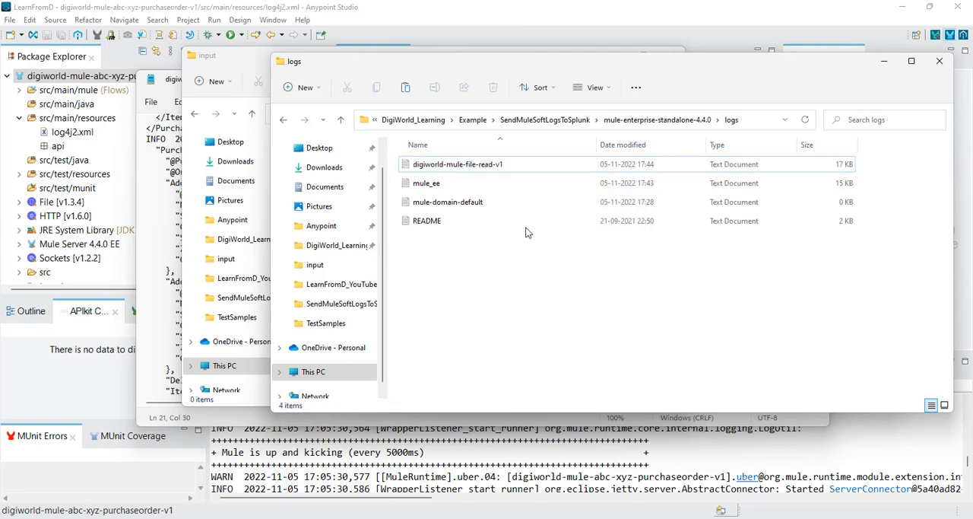
click(715, 491)
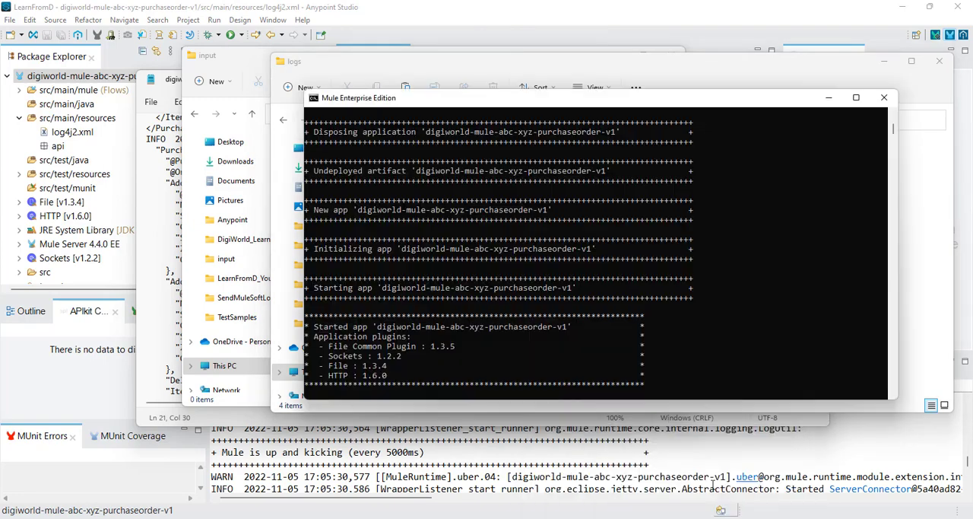
click(829, 98)
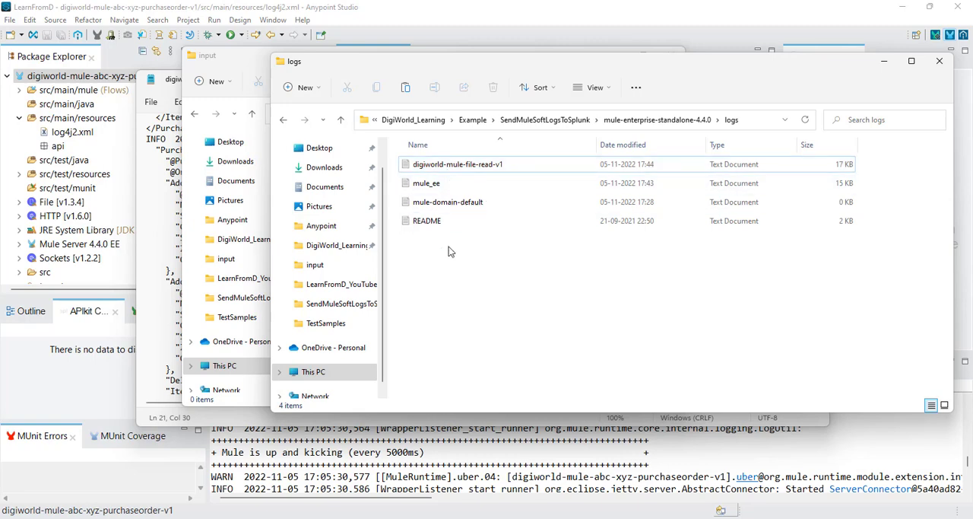
Step: Shut down the Mule runtime from its console and terminate the batch job
mouse_move(666, 518)
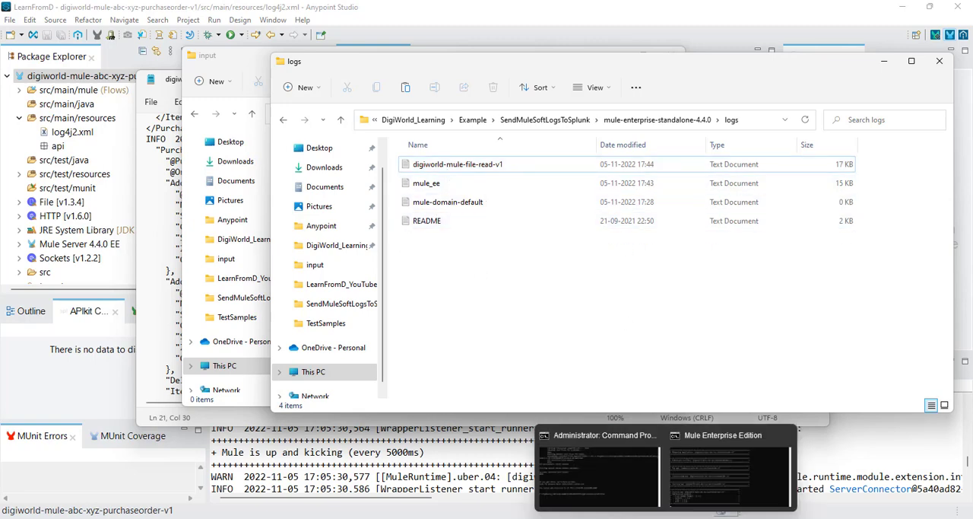
click(707, 490)
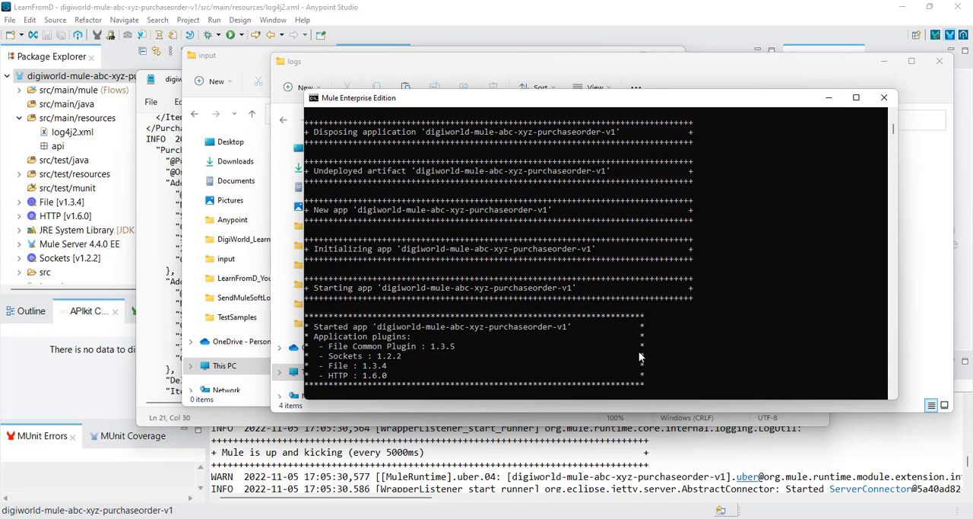
key(ctrl+c)
key(ctrl+c)
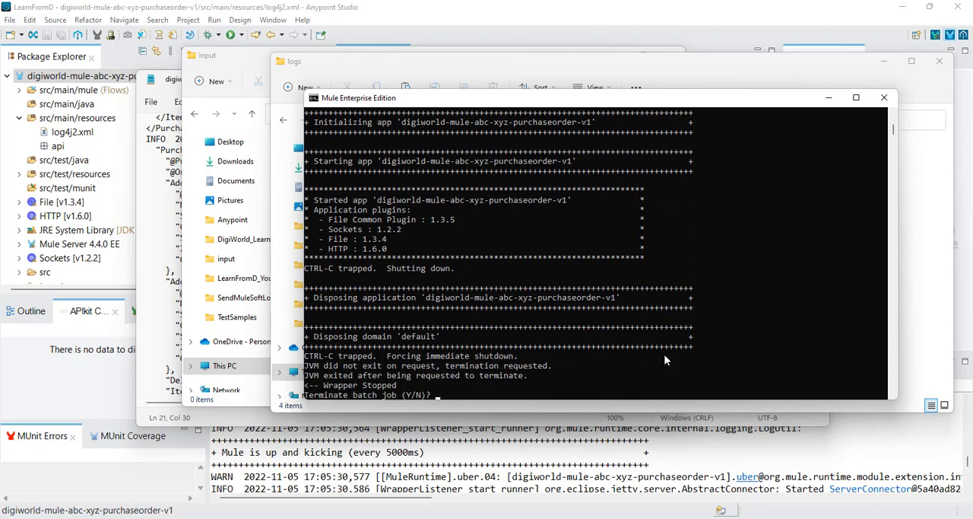
key(ctrl+c)
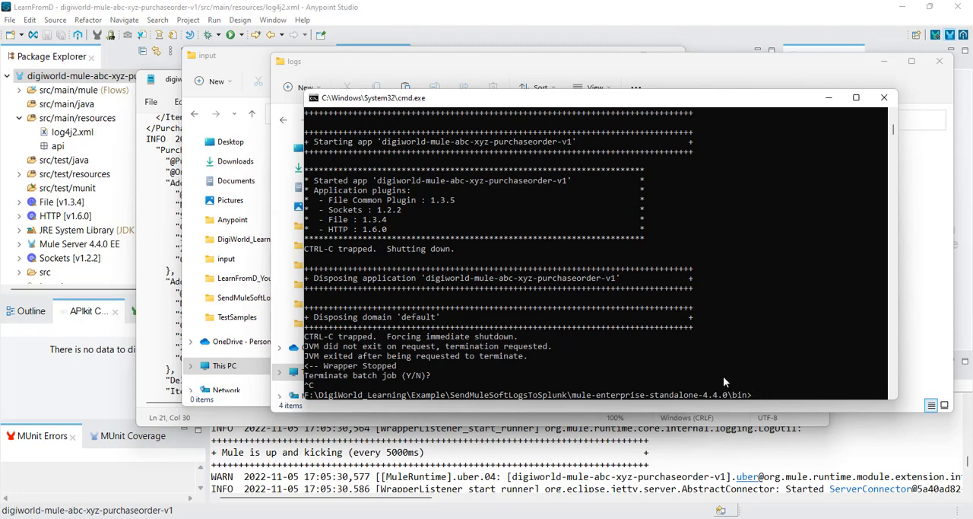
Step: Permanently delete the digiworld-mule-file-read-v1, mule_ee and mule-domain-default log files from the logs folder, keeping README
click(715, 68)
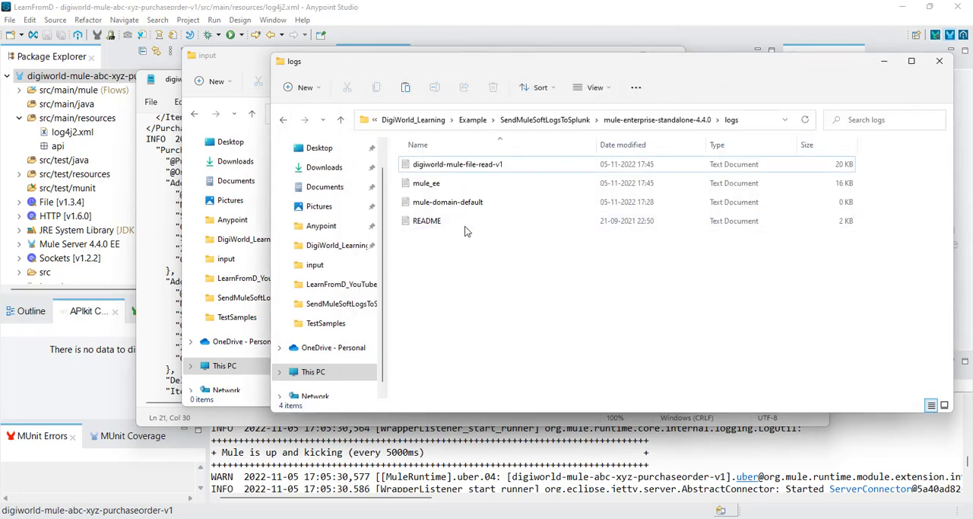
drag(487, 271, 424, 174)
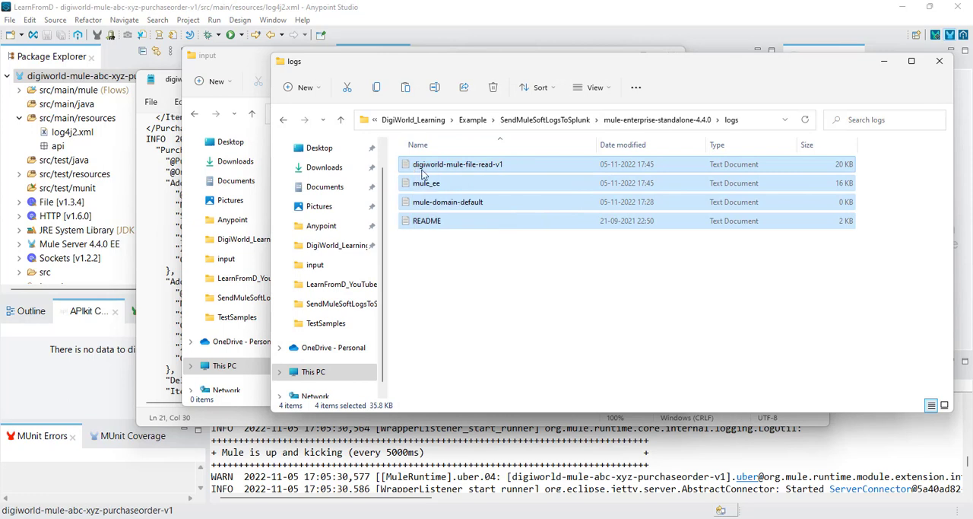
click(498, 247)
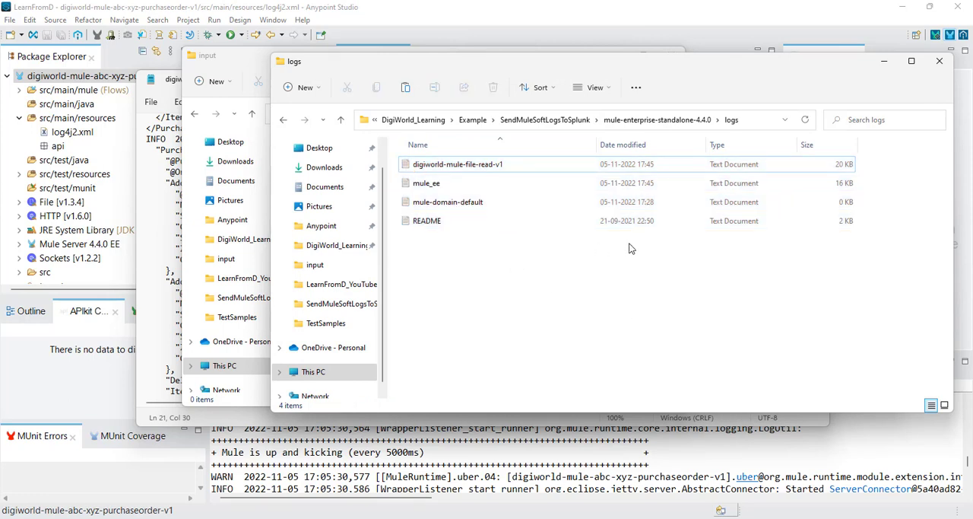
click(509, 206)
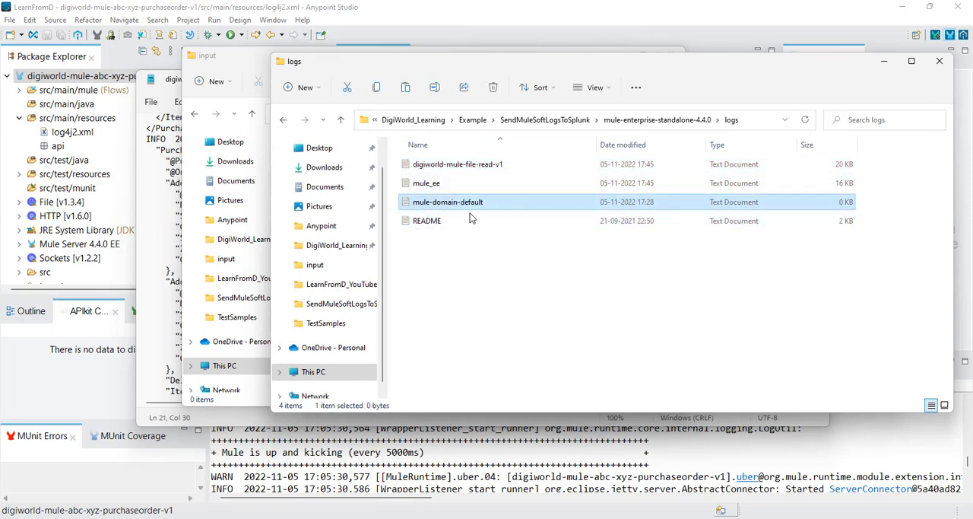
shift+click(466, 167)
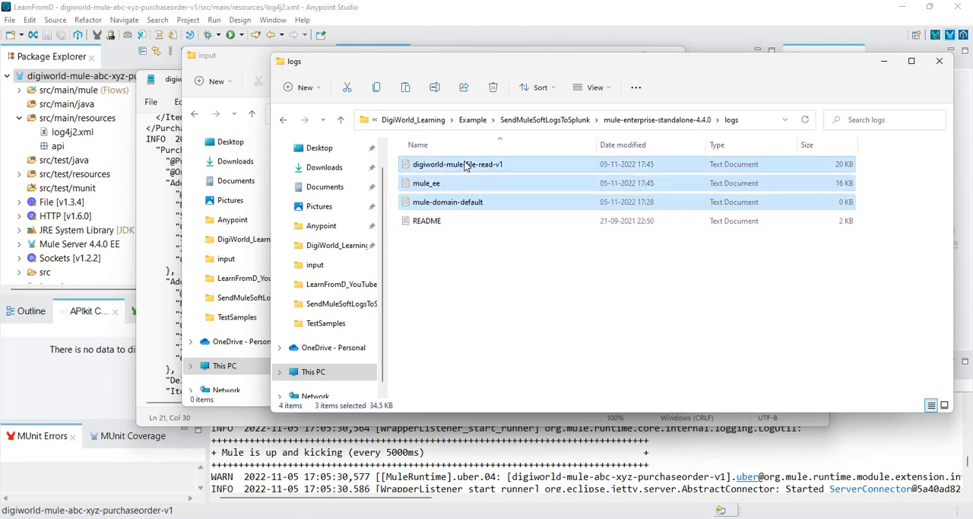
key(shift+Delete)
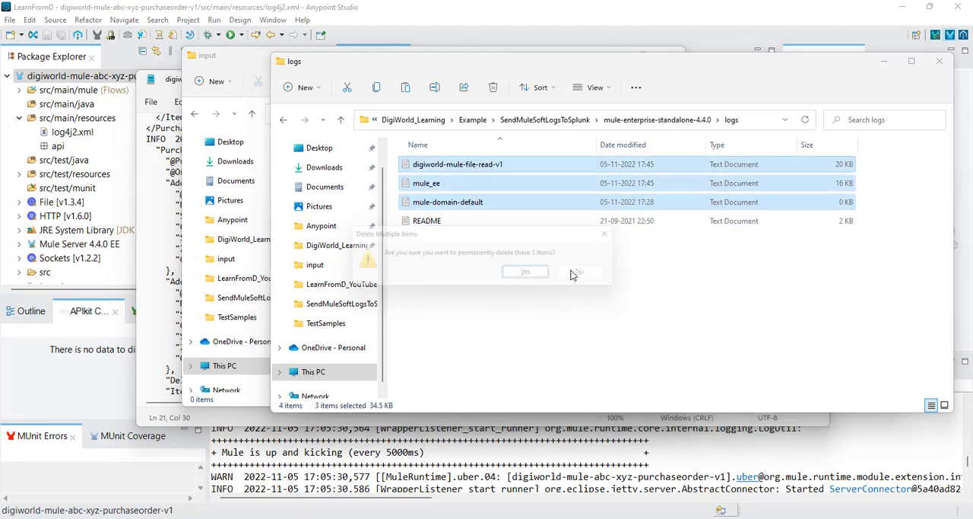
key(Return)
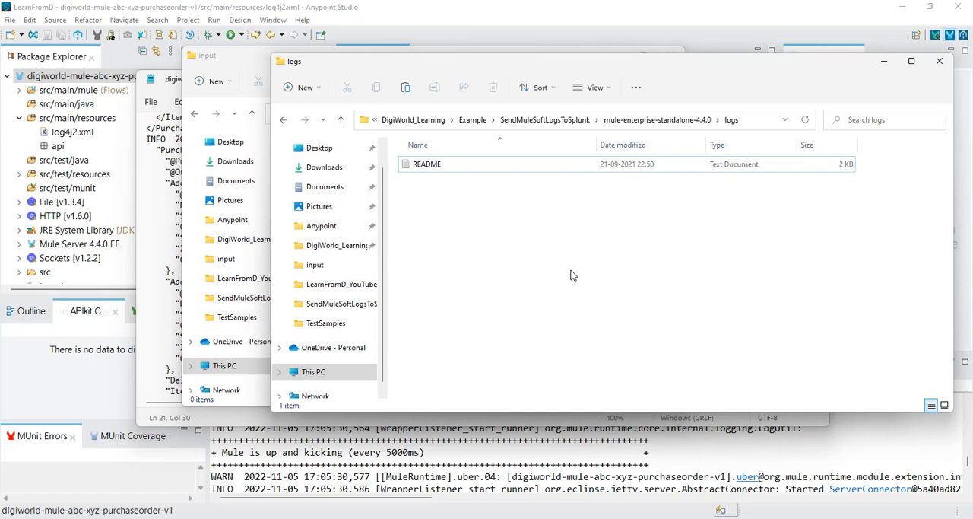
click(751, 87)
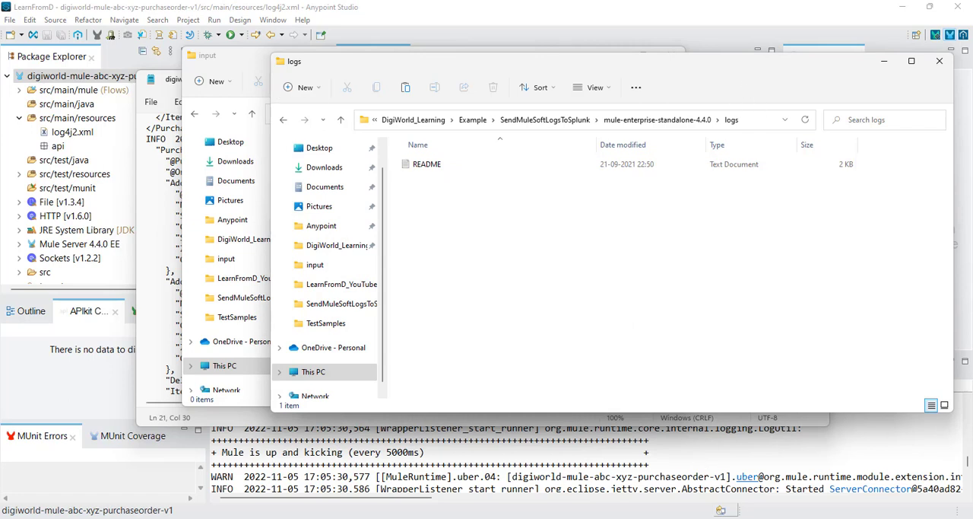
Step: Start the Mule runtime again from the command prompt in the mule-enterprise-standalone-4.4.0 bin folder
mouse_move(666, 517)
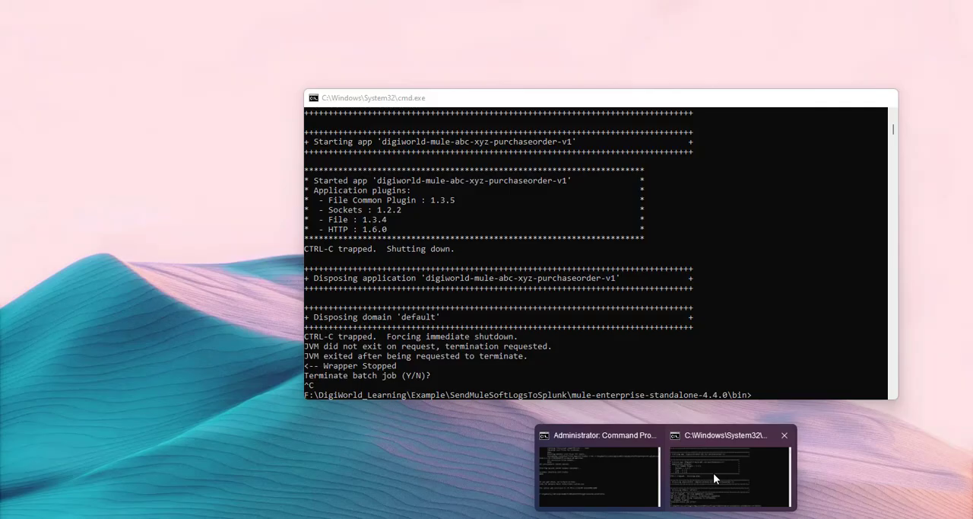
click(713, 472)
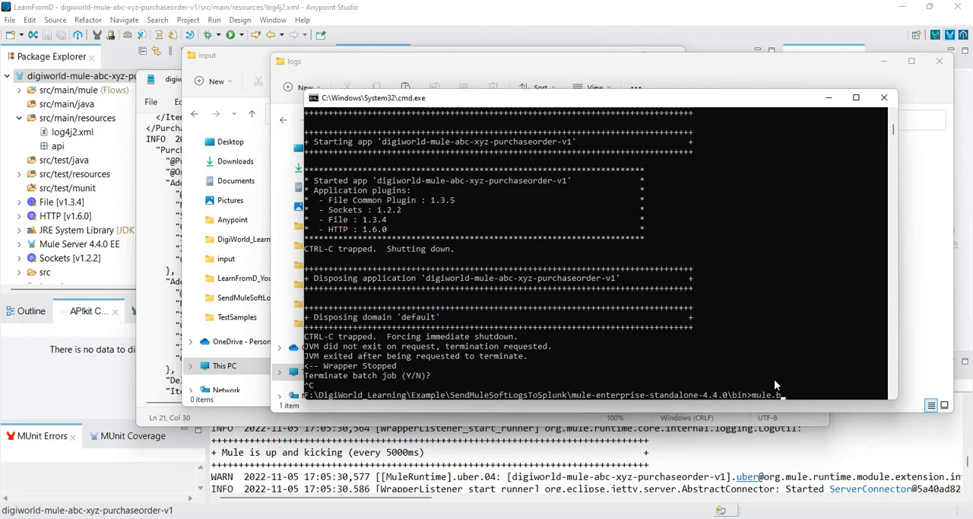
key(Return)
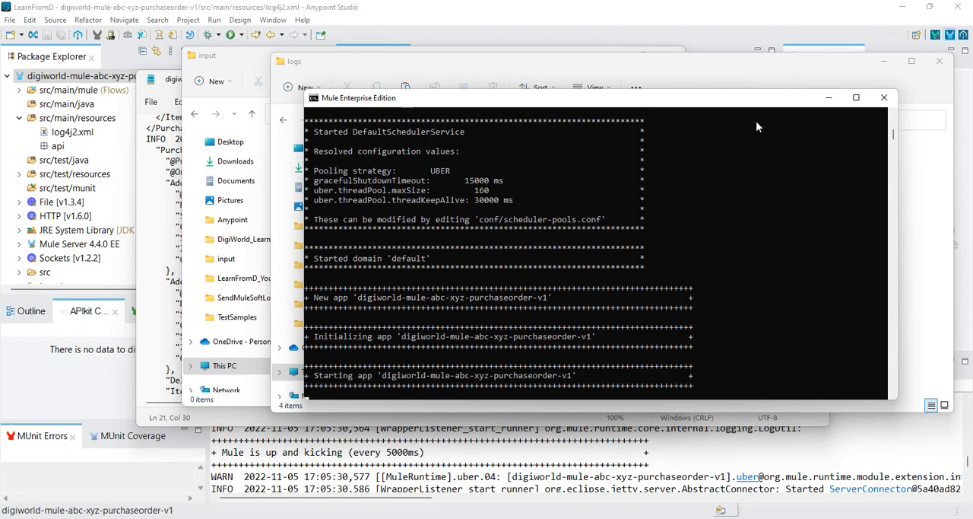
Step: Open the log4j2 XML file from the deployed digiworld-mule-abc-xyz-purchaseorder-v1 folder under the runtime's apps folder in Notepad
click(735, 69)
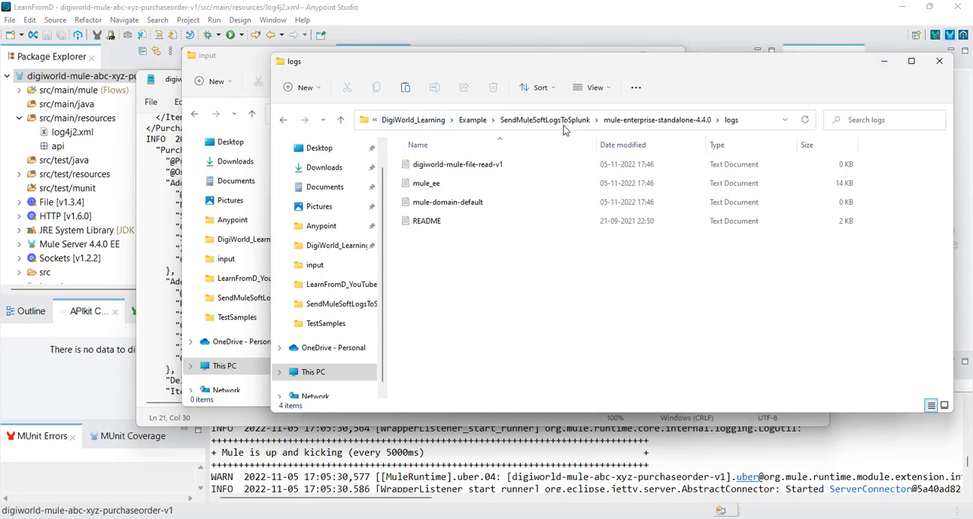
click(658, 120)
double_click(428, 183)
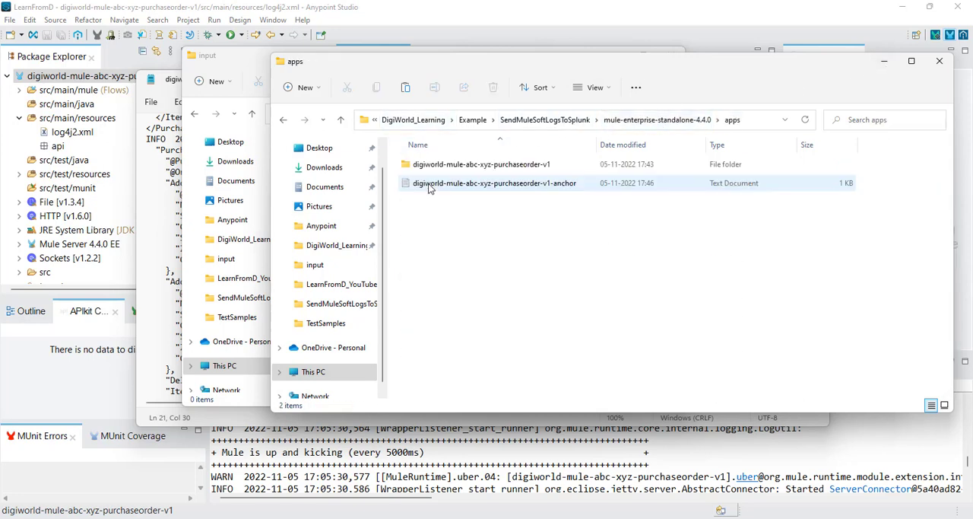
click(467, 168)
right_click(466, 168)
double_click(449, 172)
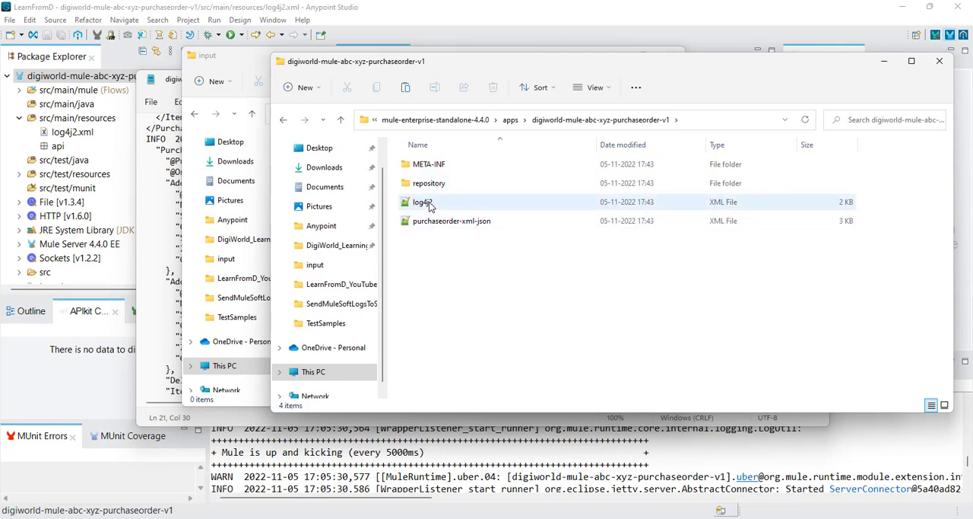
right_click(427, 203)
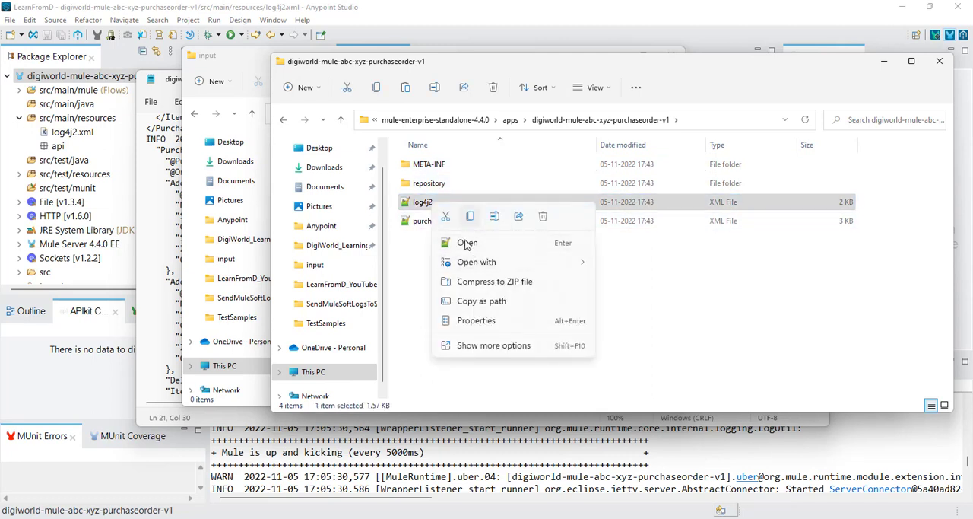
mouse_move(509, 262)
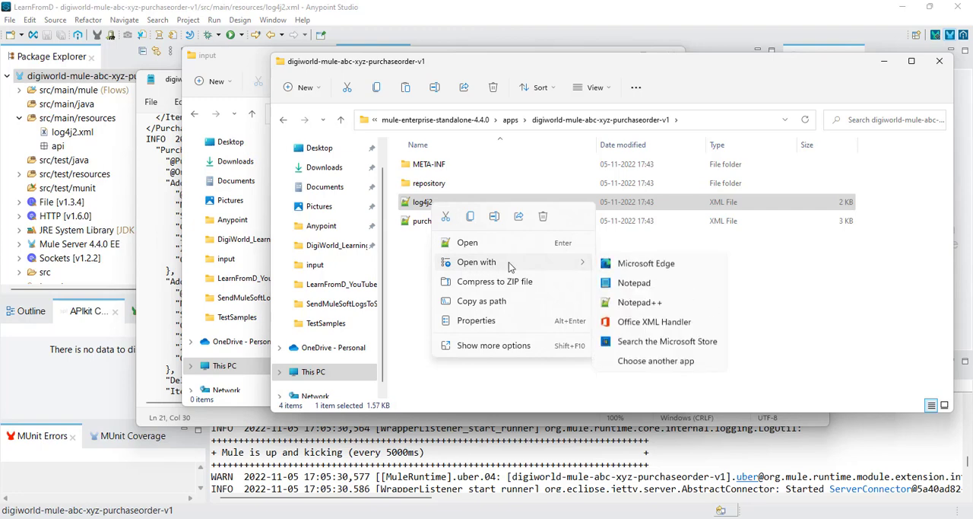
click(654, 281)
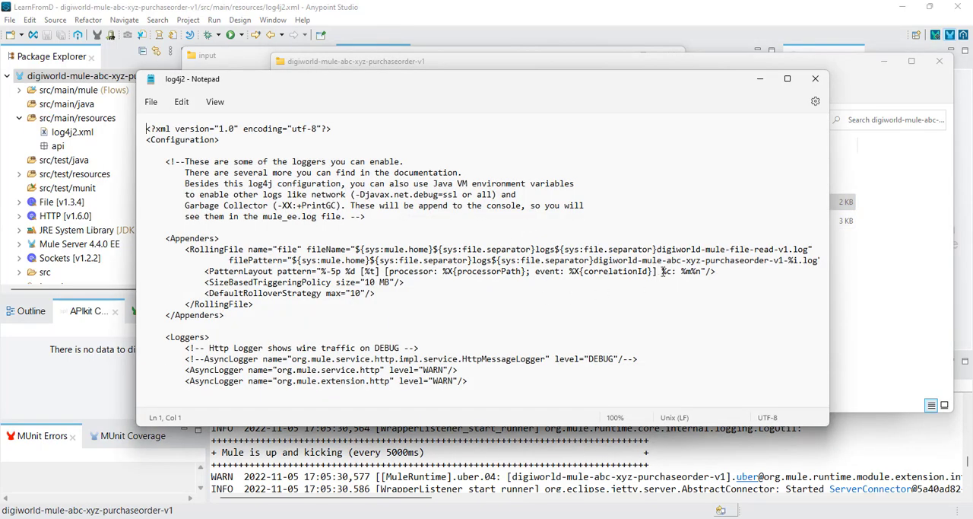
Step: Compare the log file names in the RollingFile appender's fileName and filePattern attributes of the deployed log4j2 file
drag(785, 261, 596, 266)
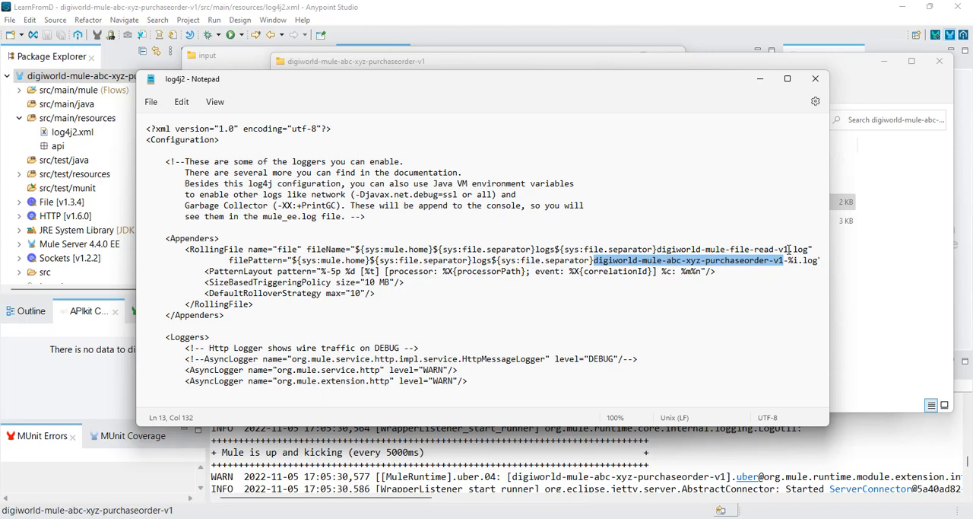
drag(789, 250, 658, 249)
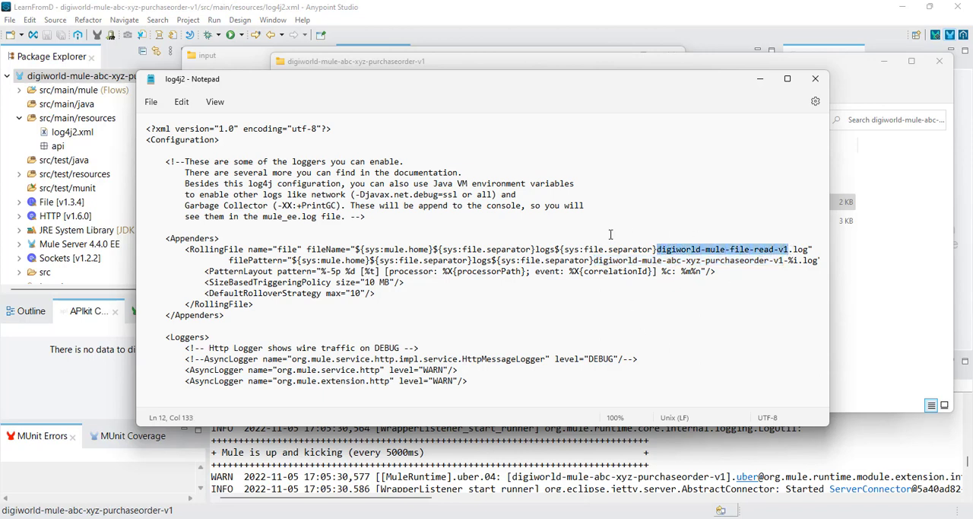
double_click(263, 260)
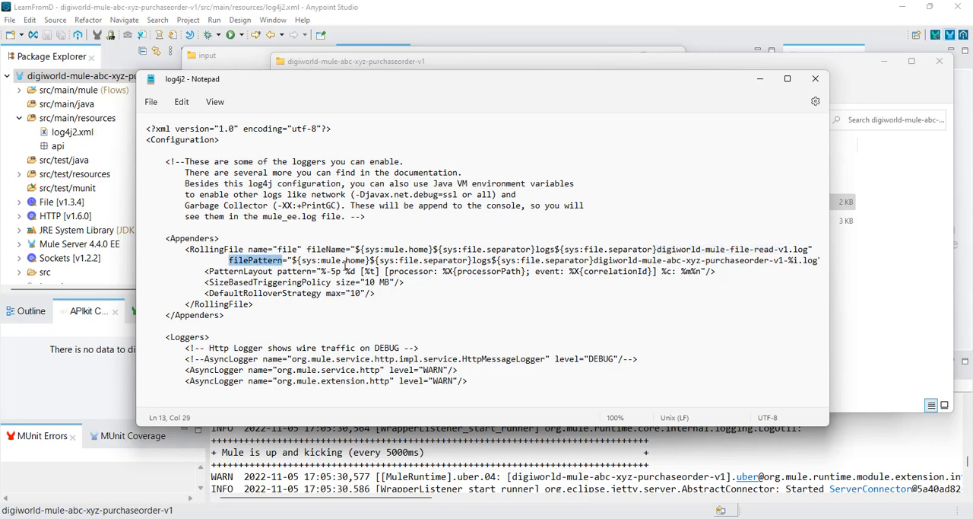
click(273, 260)
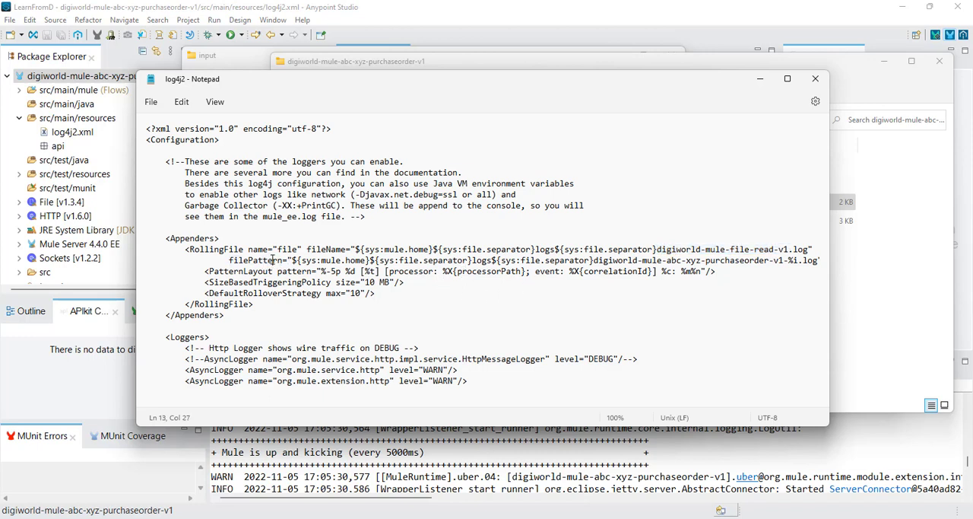
double_click(274, 260)
double_click(336, 249)
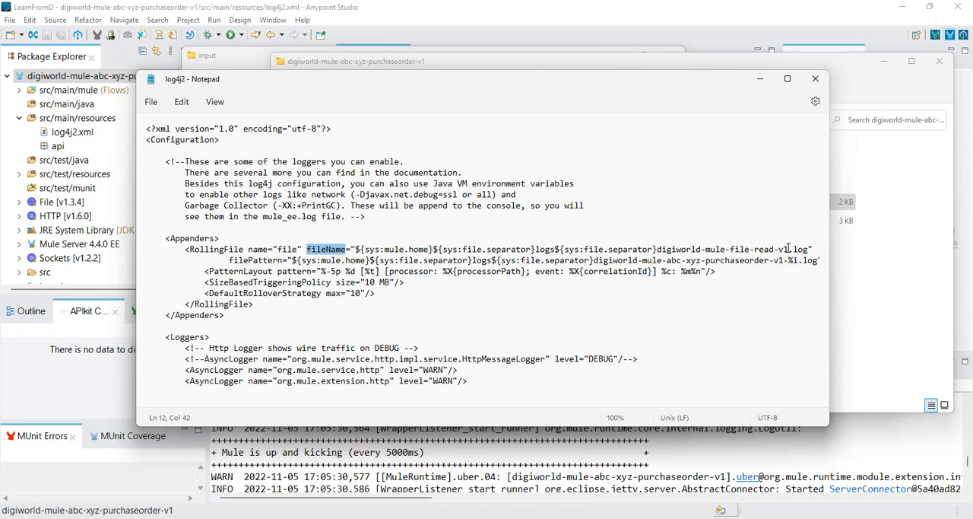
drag(788, 248, 657, 249)
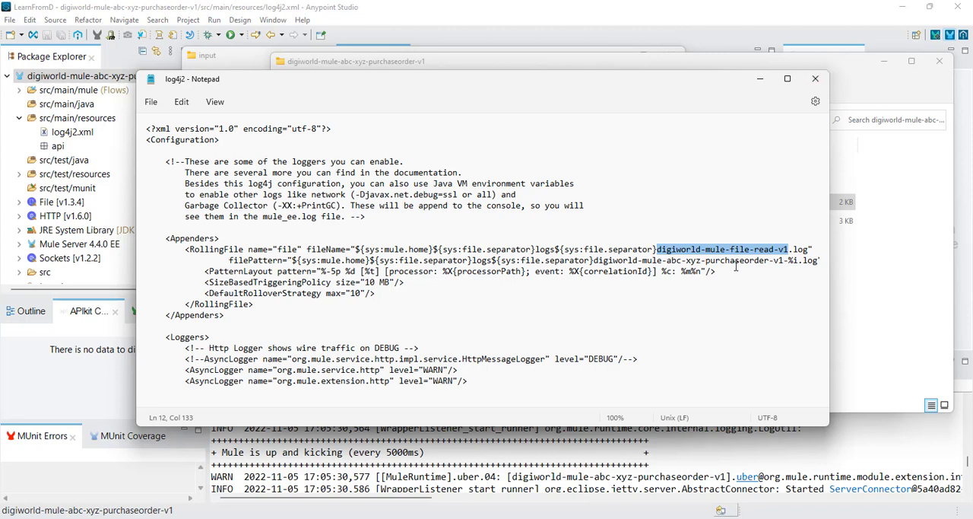
click(757, 251)
double_click(758, 251)
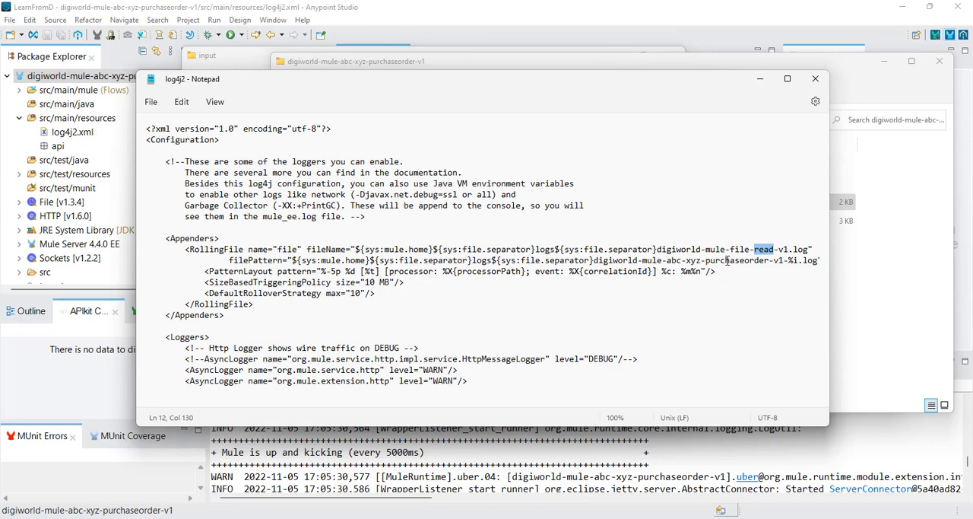
drag(658, 248, 795, 249)
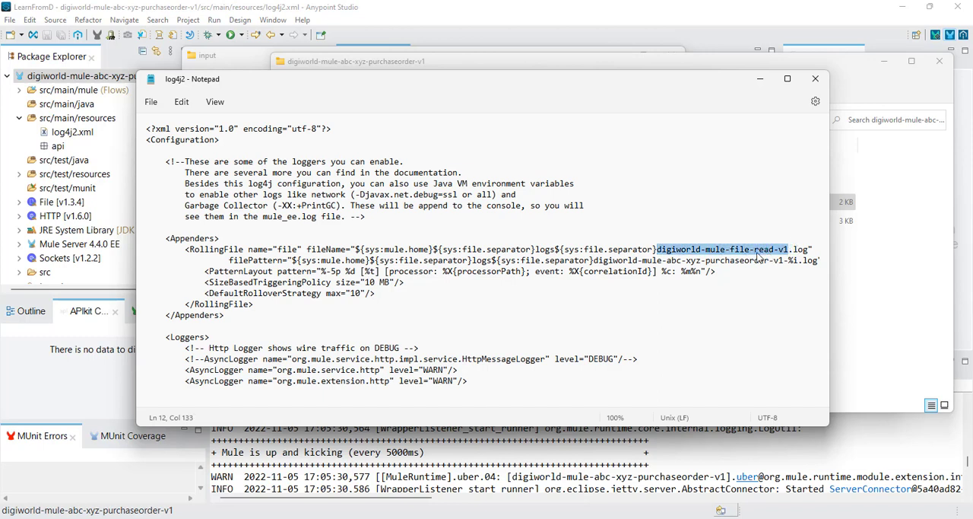
double_click(328, 249)
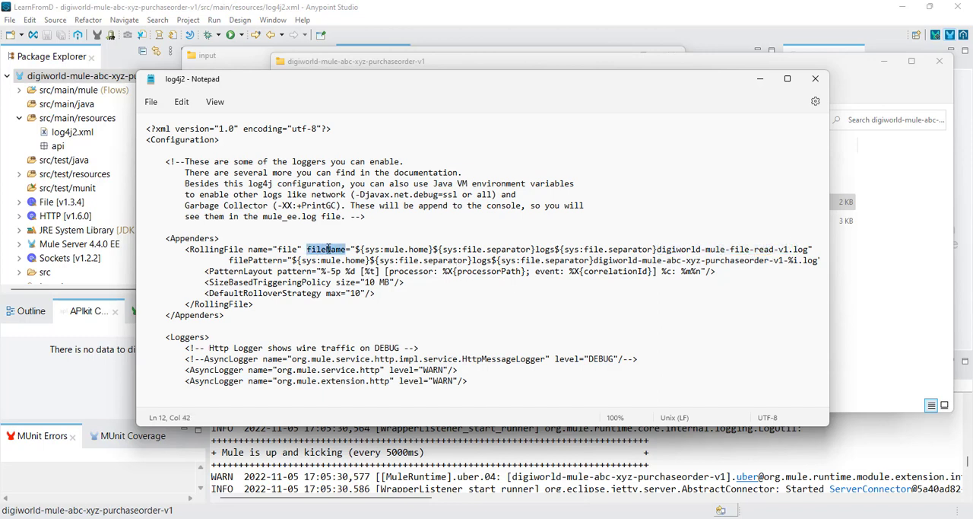
Step: Return to Anypoint Studio and replace the log name in log4j2.xml's RollingFile fileName with digiworld-mule-abc-xyz-purchaseorder-v1, copied from filePattern
click(846, 65)
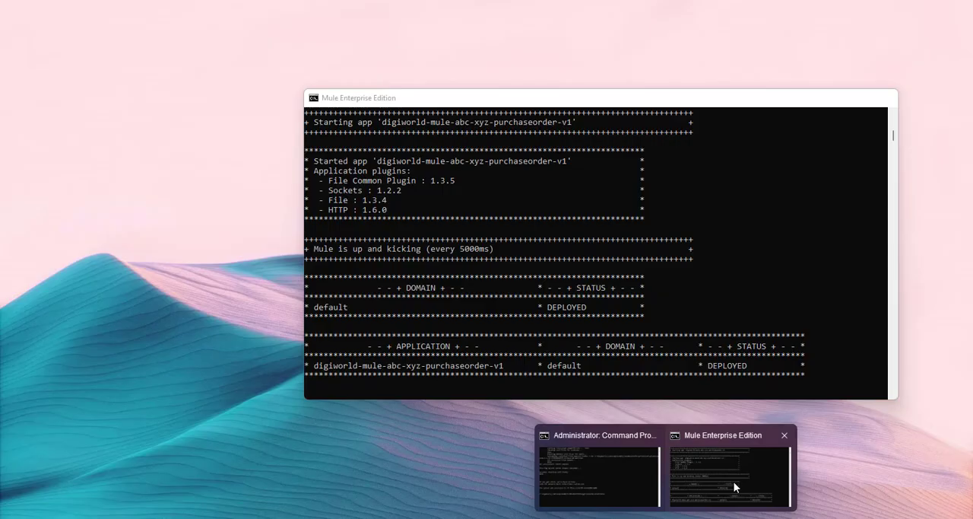
click(734, 481)
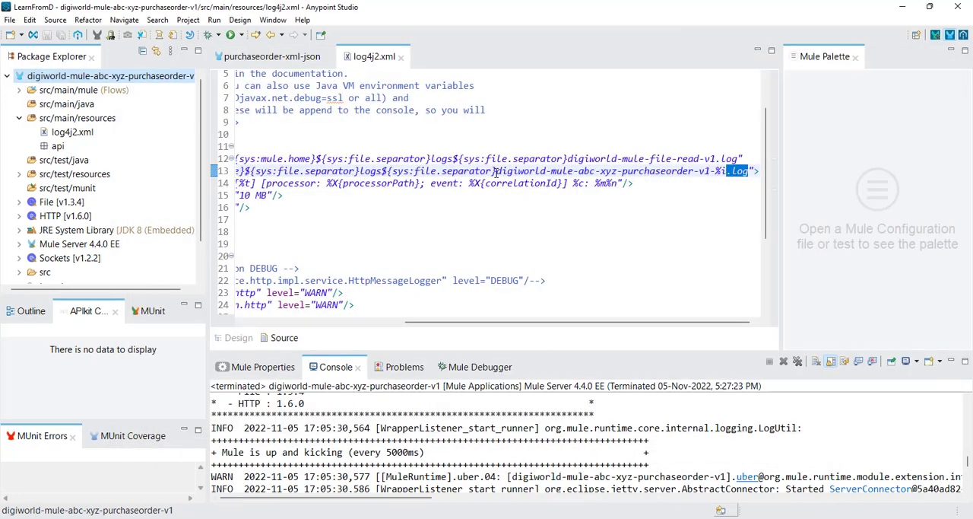
drag(496, 170, 712, 172)
key(ctrl+c)
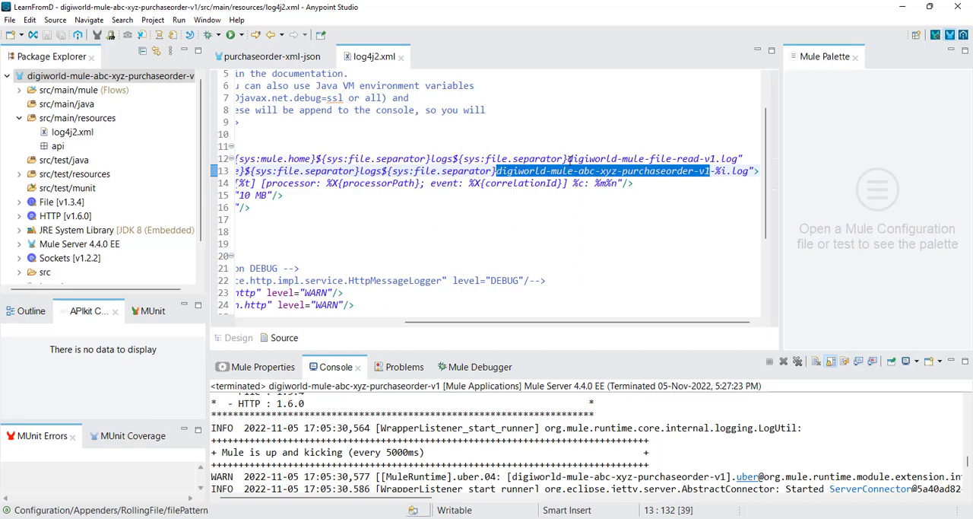
drag(570, 159, 717, 159)
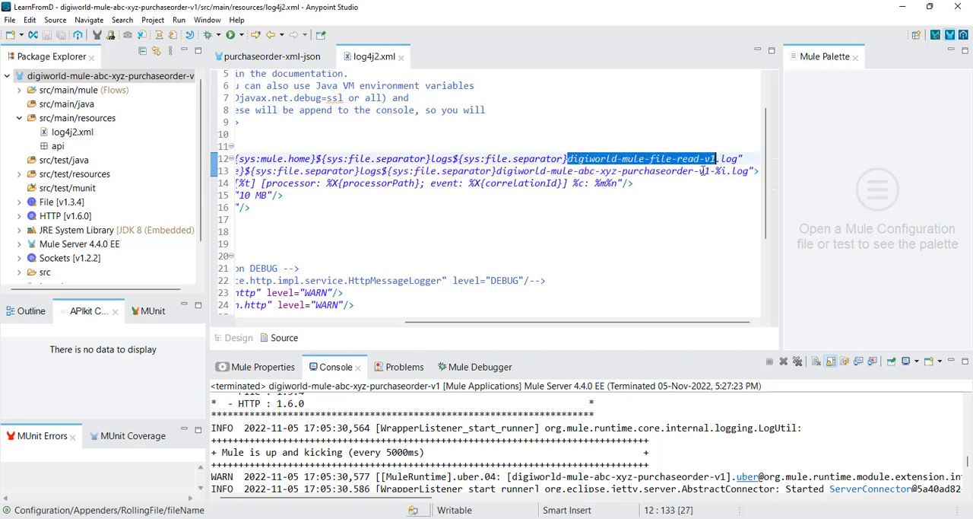
key(ctrl+v)
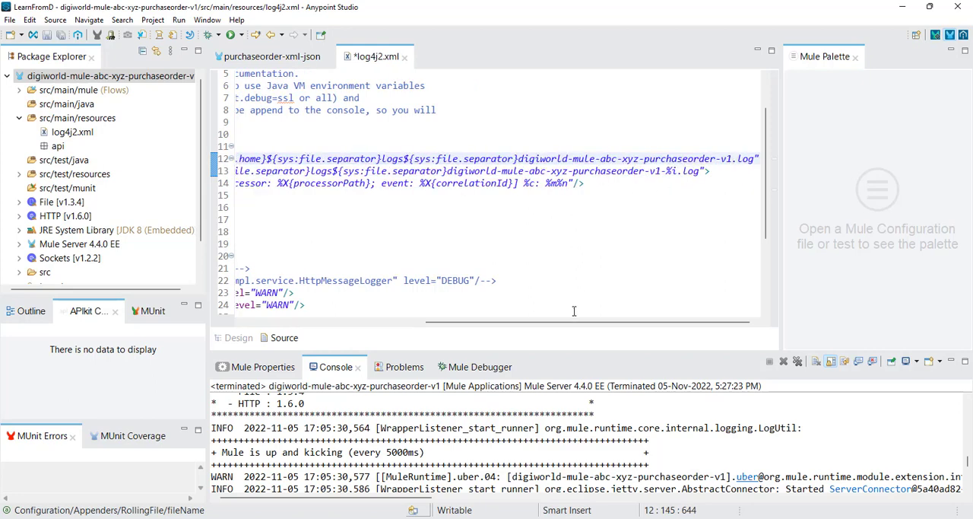
drag(597, 321, 423, 325)
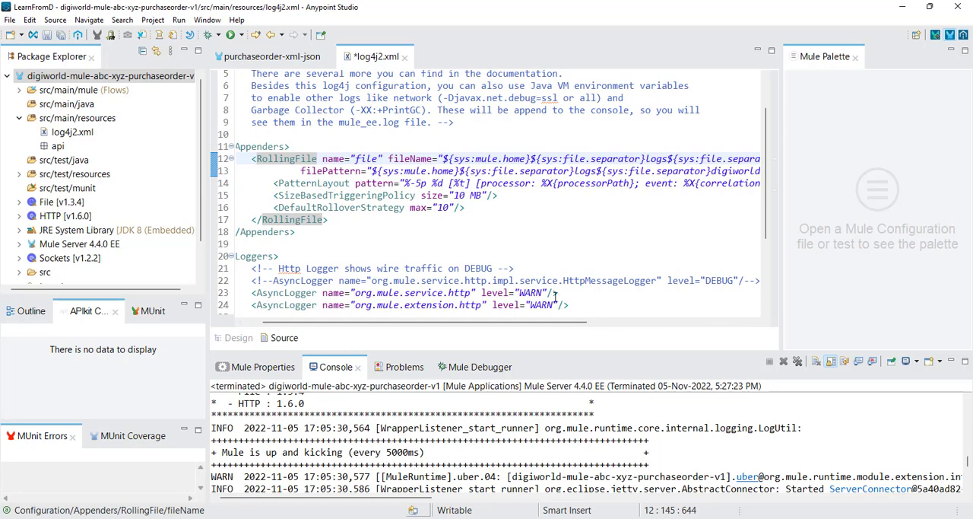
drag(540, 323, 718, 323)
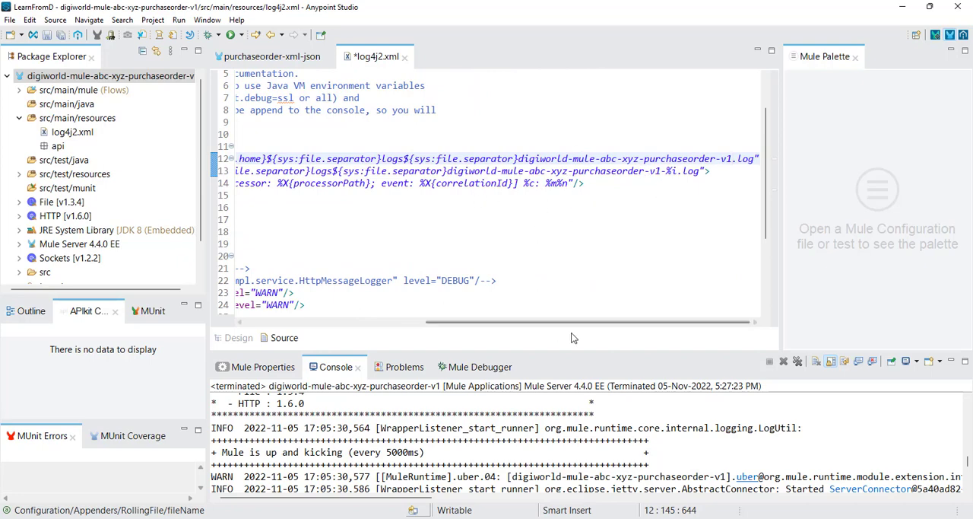
mouse_move(570, 321)
mouse_down()
mouse_move(442, 320)
mouse_move(571, 320)
mouse_up()
double_click(675, 160)
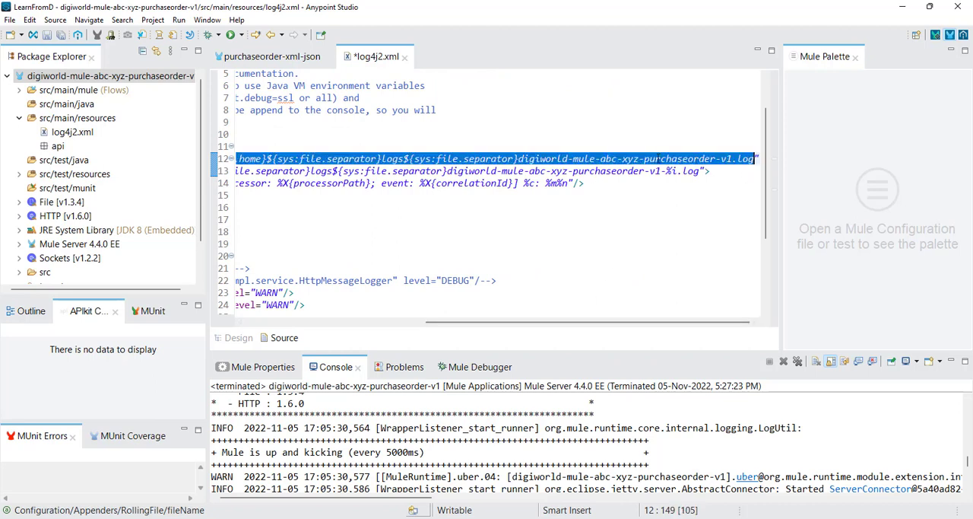
click(656, 159)
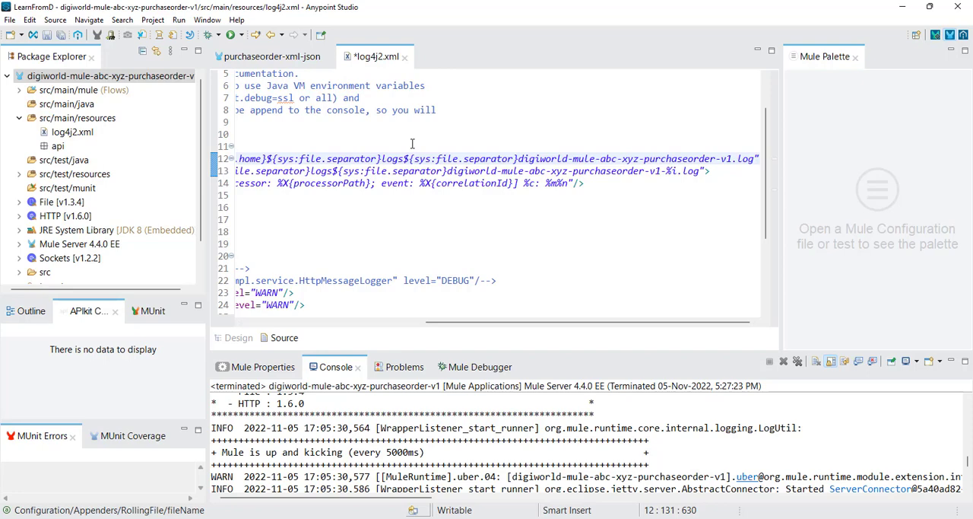
Step: Save log4j2.xml and export the project without attached sources as a deployable archive, replacing the existing digiworld-mule-abc-xyz-purchaseorder-v1.jar in SendMuleSoftLogsToSplunk
key(ctrl+s)
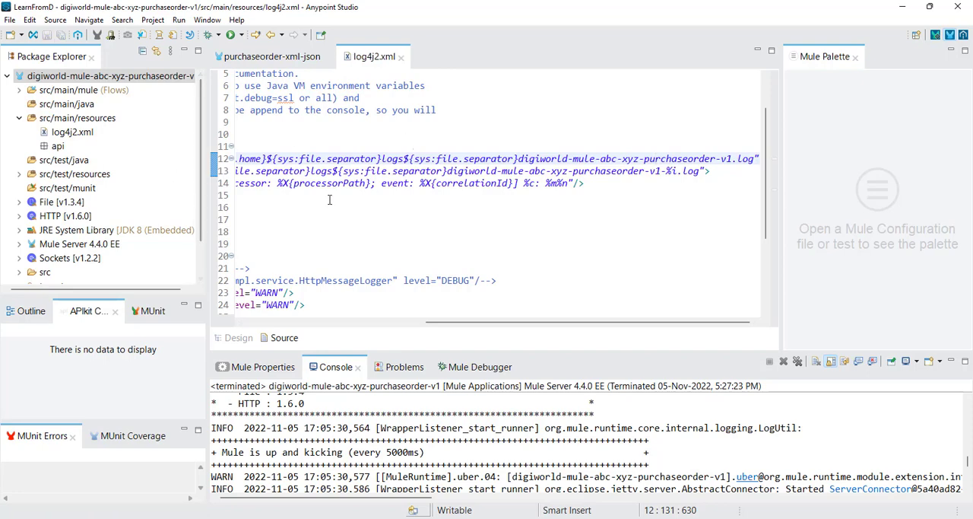
drag(505, 321, 297, 322)
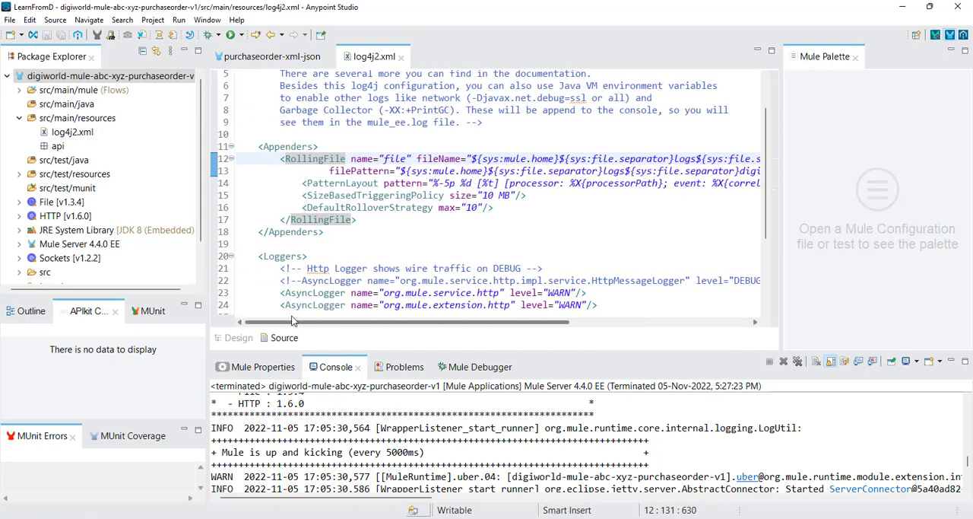
right_click(67, 77)
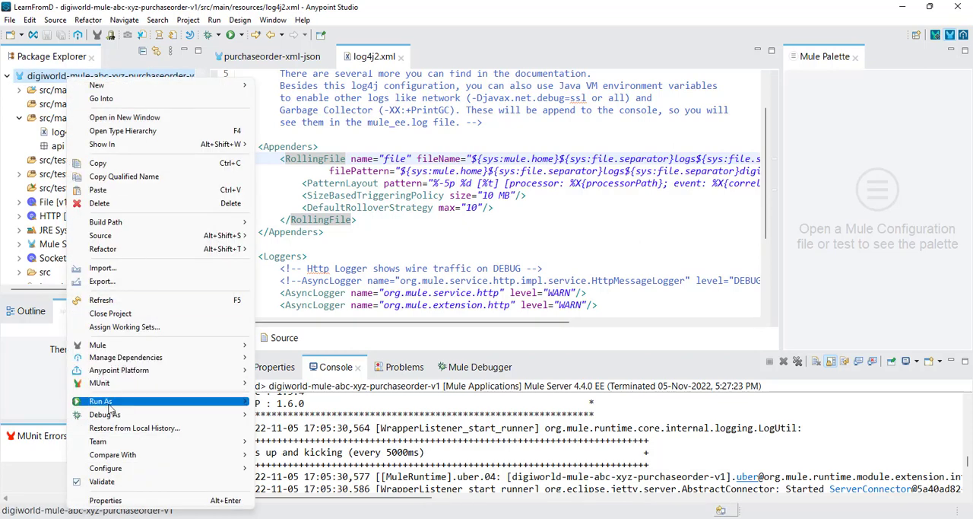
click(106, 283)
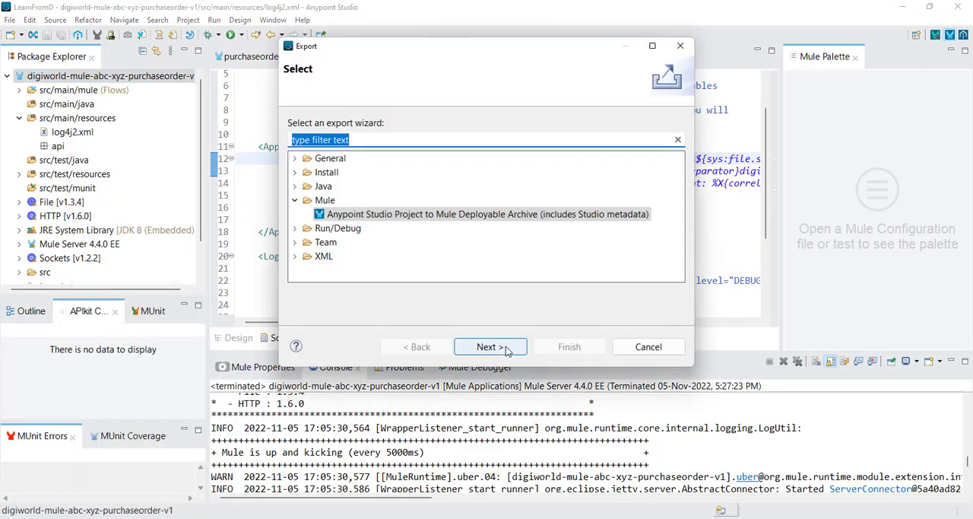
click(489, 346)
click(293, 157)
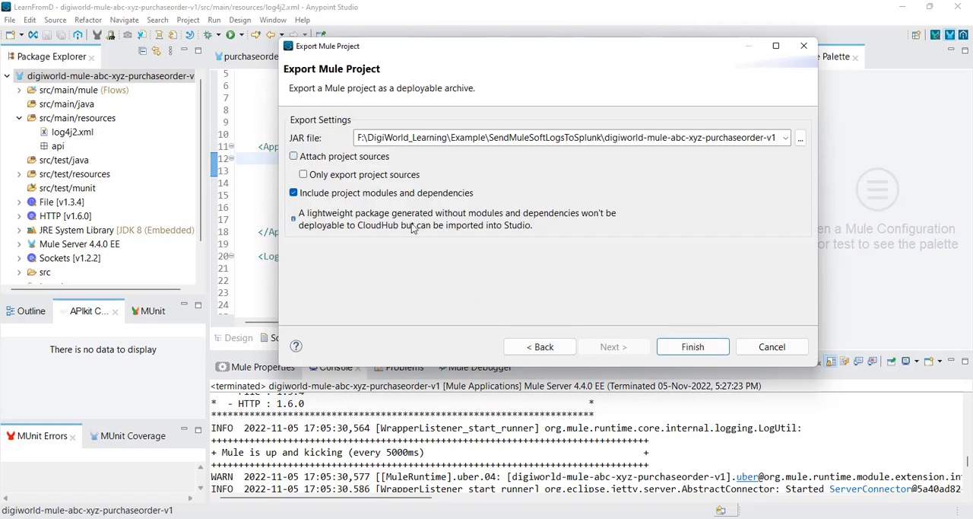
click(684, 349)
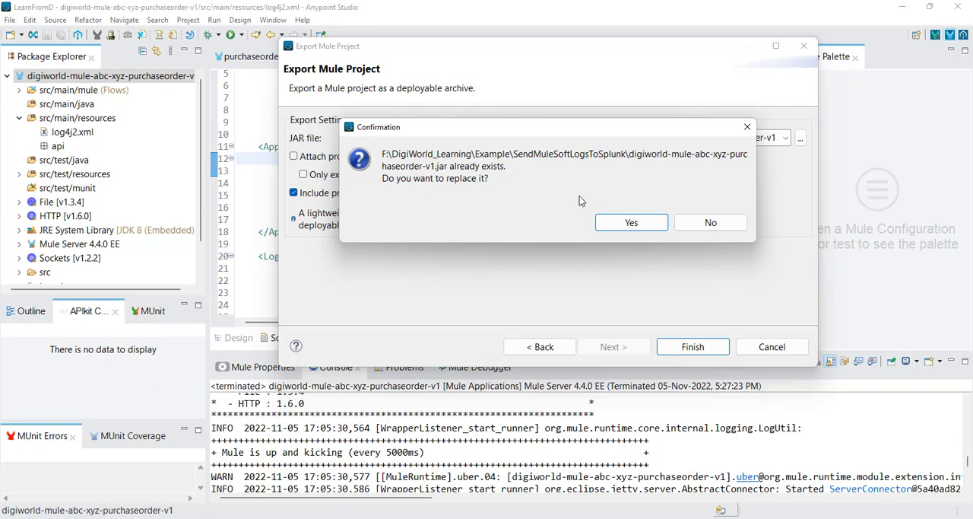
click(632, 223)
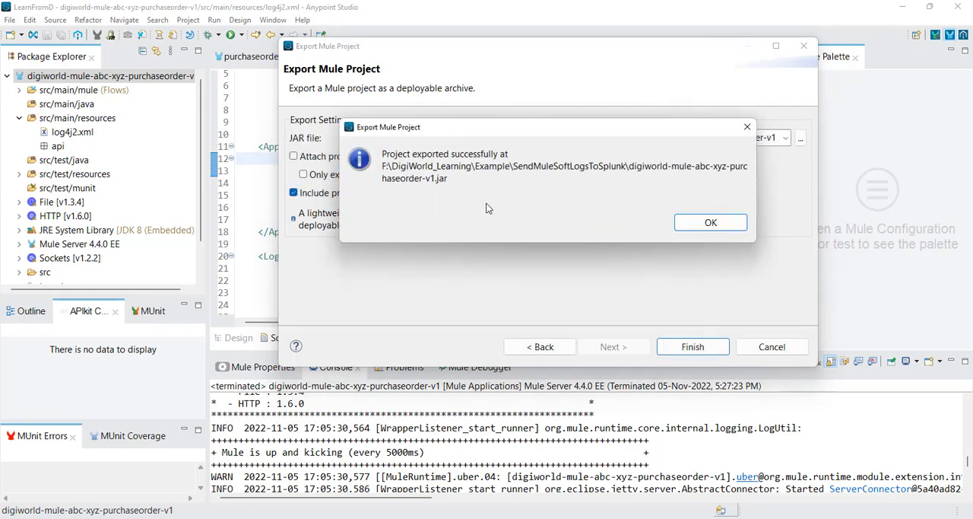
click(711, 223)
Step: Switch to File Explorer and copy the exported digiworld-mule-abc-xyz-purchaseorder-v1 jar from the SendMuleSoftLogsToSplunk folder
click(425, 517)
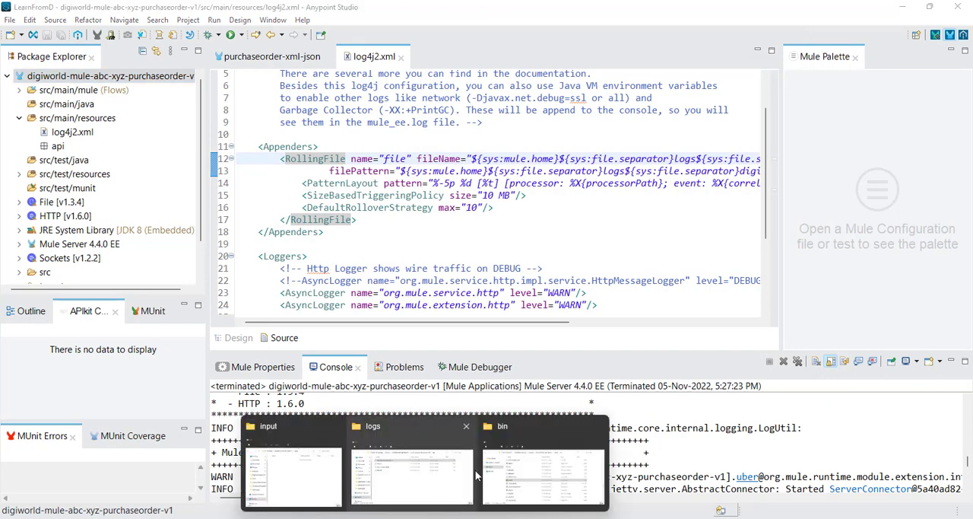
click(431, 487)
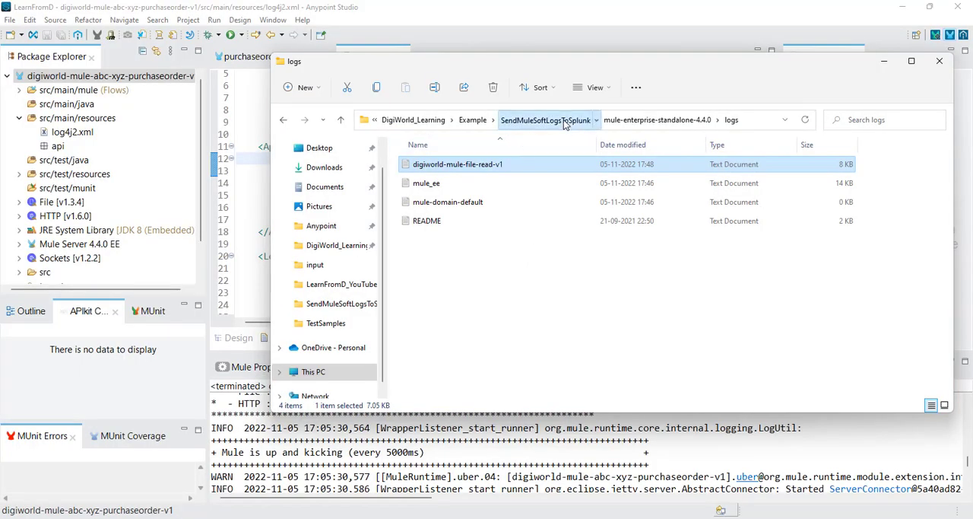
click(572, 121)
click(500, 222)
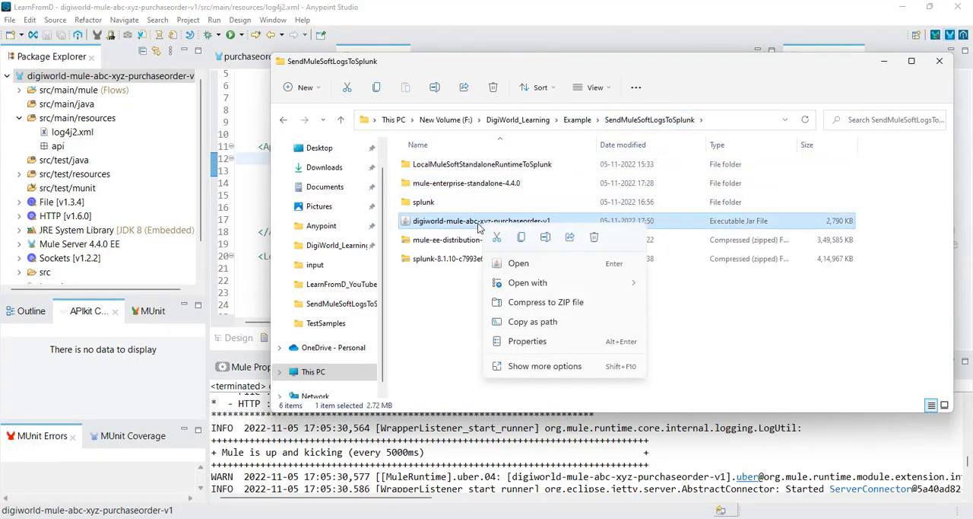
right_click(486, 224)
click(521, 238)
Step: Paste the jar into the apps folder of mule-enterprise-standalone-4.4.0 and check its redeployment in the Mule Enterprise Edition console
double_click(481, 185)
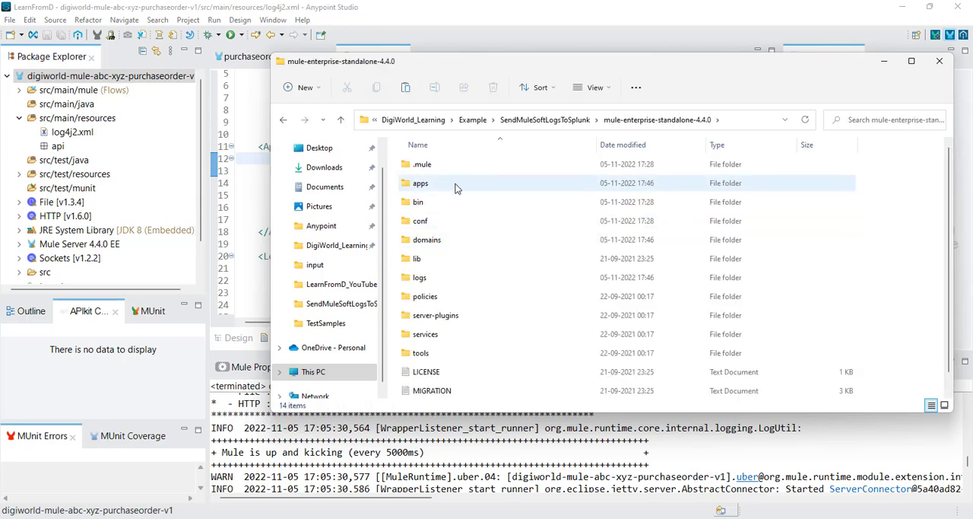
double_click(446, 187)
right_click(518, 222)
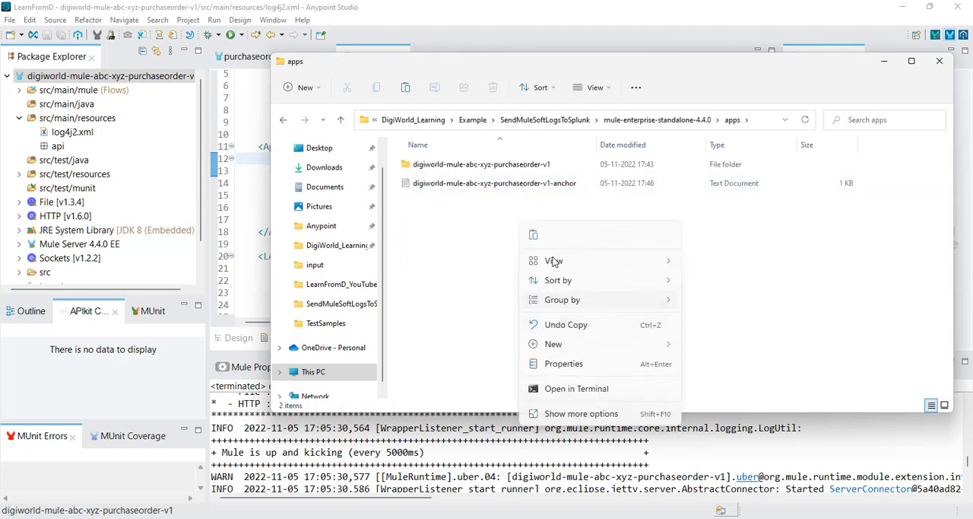
click(534, 235)
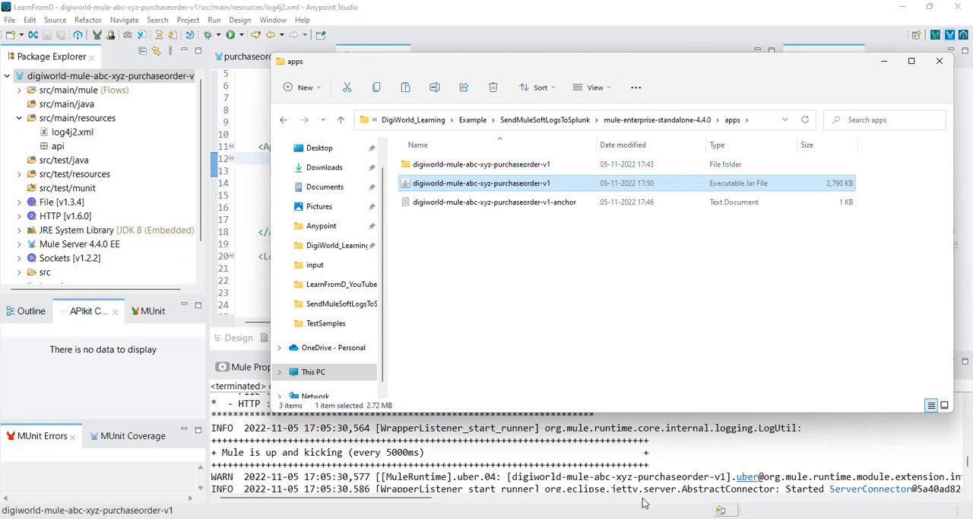
mouse_move(720, 508)
click(913, 464)
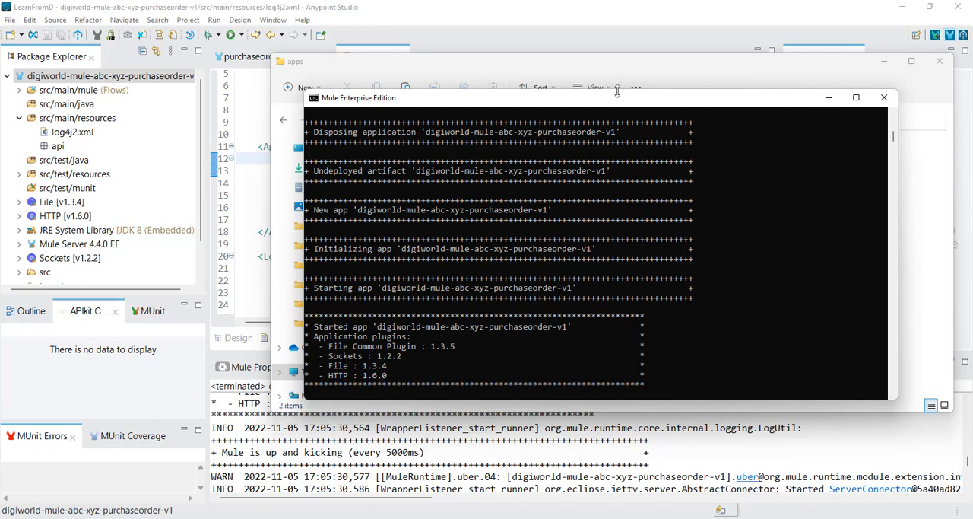
Step: Copy the purchaseOrderFromABC XML file from the TestSamples folder of Example\digiworld-mule-file-read-v1 in File Explorer
click(650, 67)
click(543, 119)
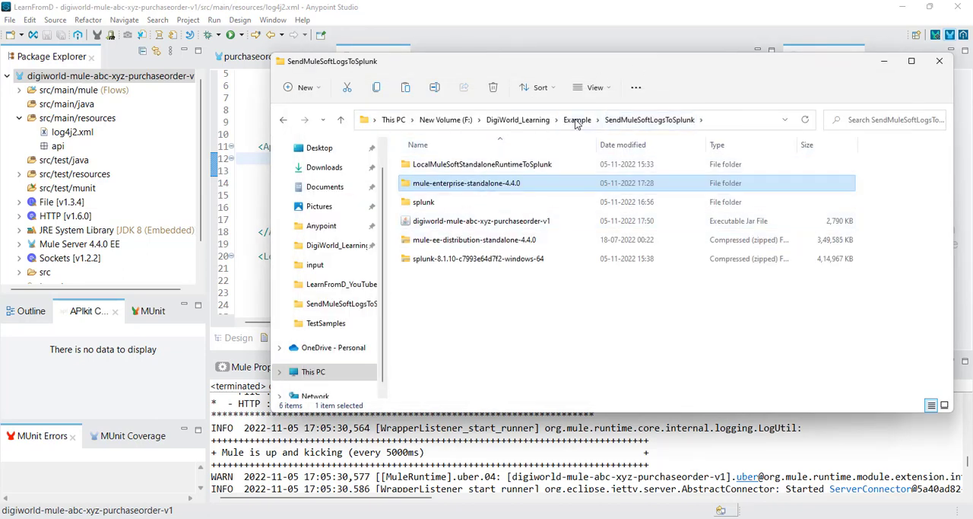
click(578, 119)
double_click(477, 165)
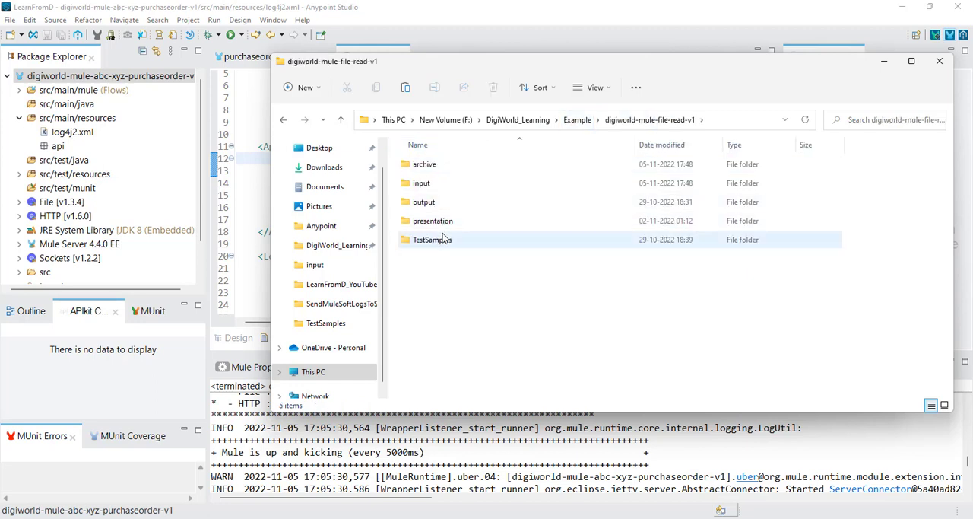
click(437, 241)
double_click(437, 242)
click(459, 204)
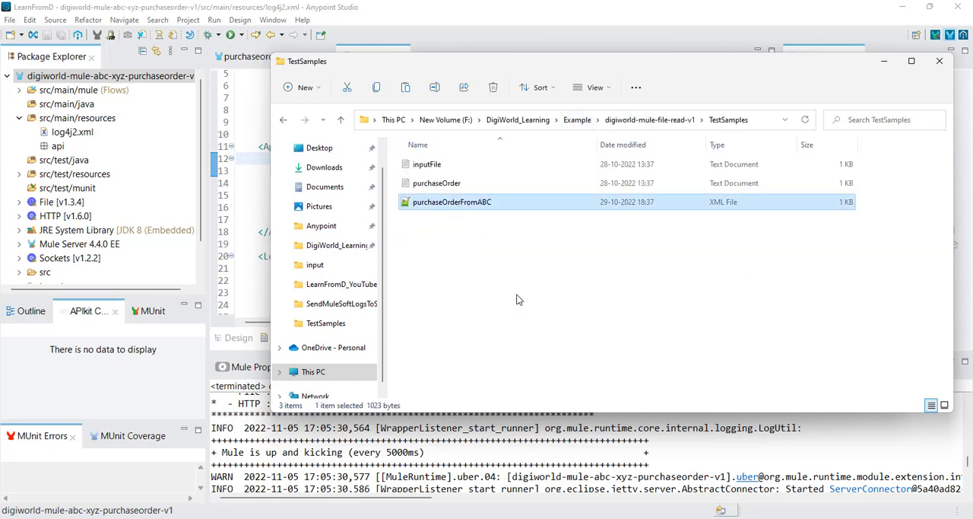
Step: Open the input folder of digiworld-mule-file-read-v1 and move its window aside
click(651, 120)
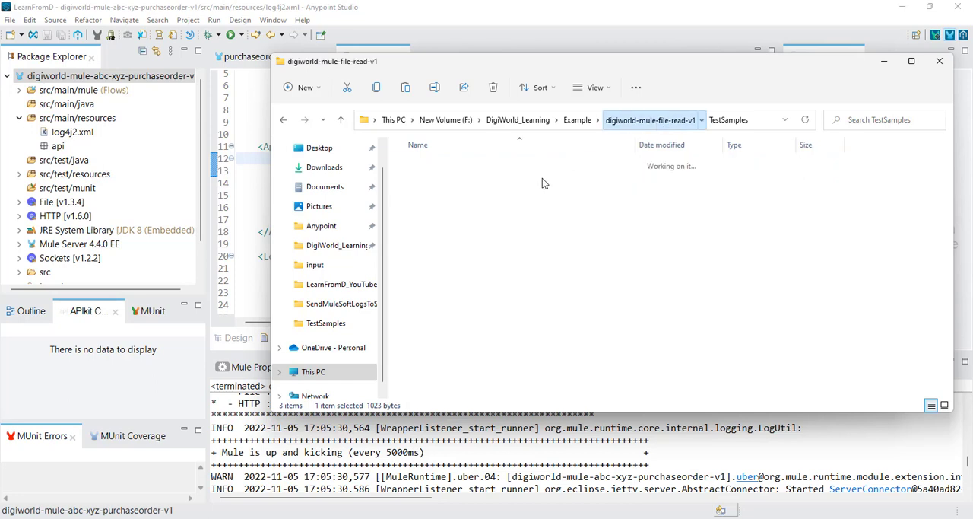
double_click(422, 184)
right_click(477, 194)
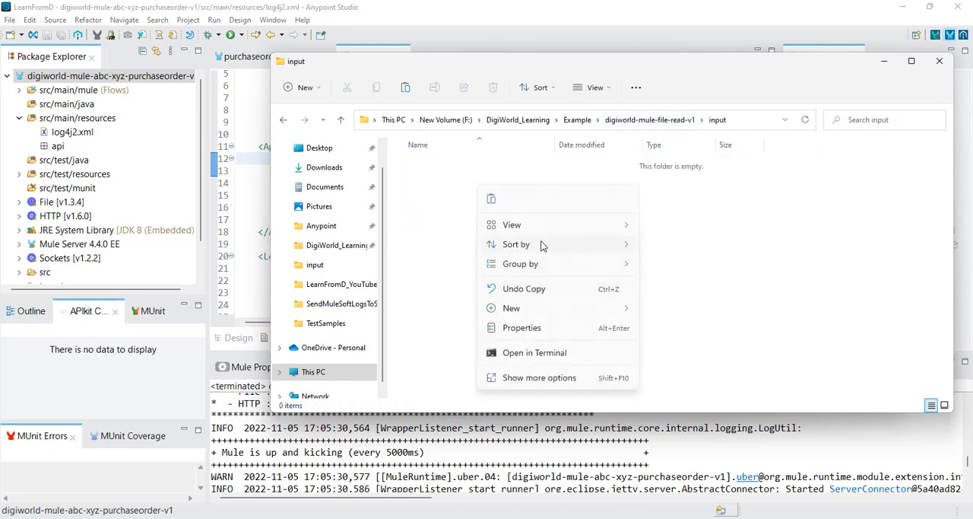
drag(604, 74, 399, 75)
Step: In the File Explorer window showing bin, open the logs folder of mule-enterprise-standalone-4.4.0 and move the window beside the input folder
mouse_move(426, 516)
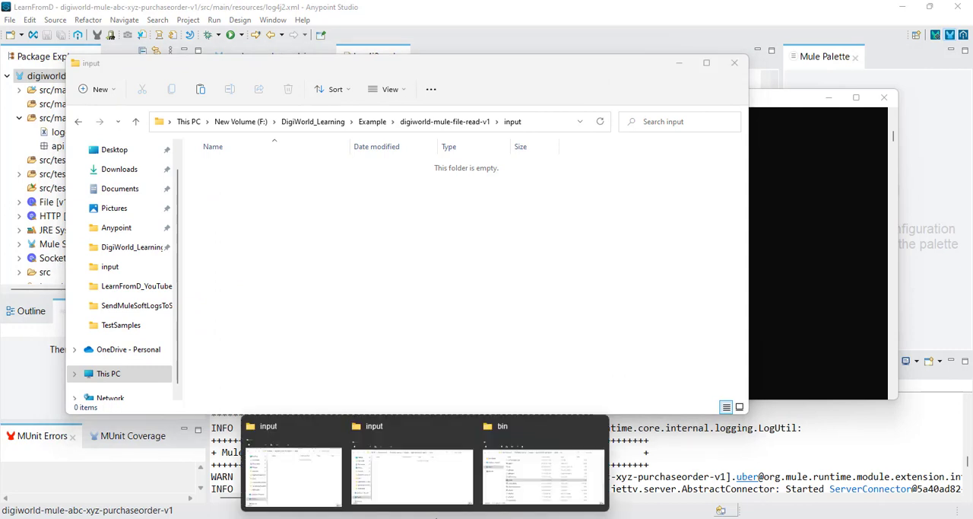
click(543, 420)
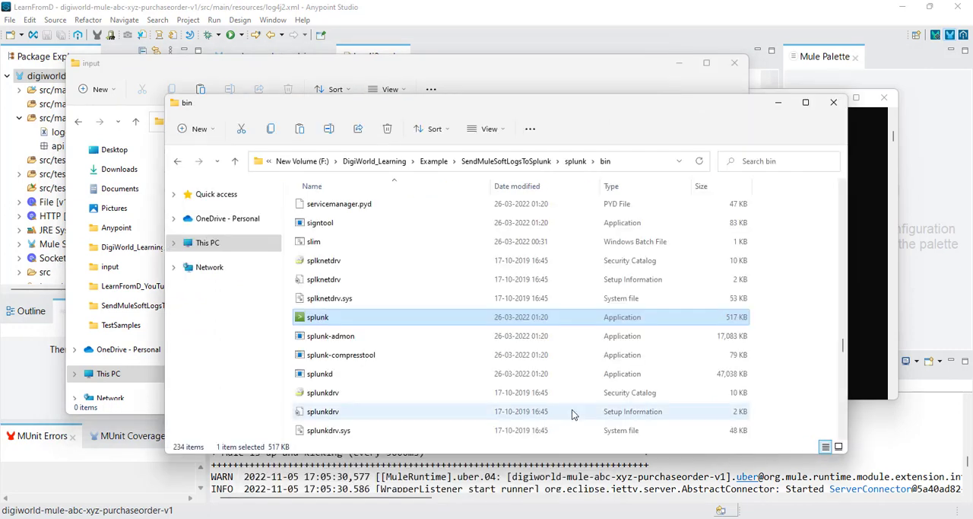
click(495, 161)
click(377, 225)
double_click(377, 225)
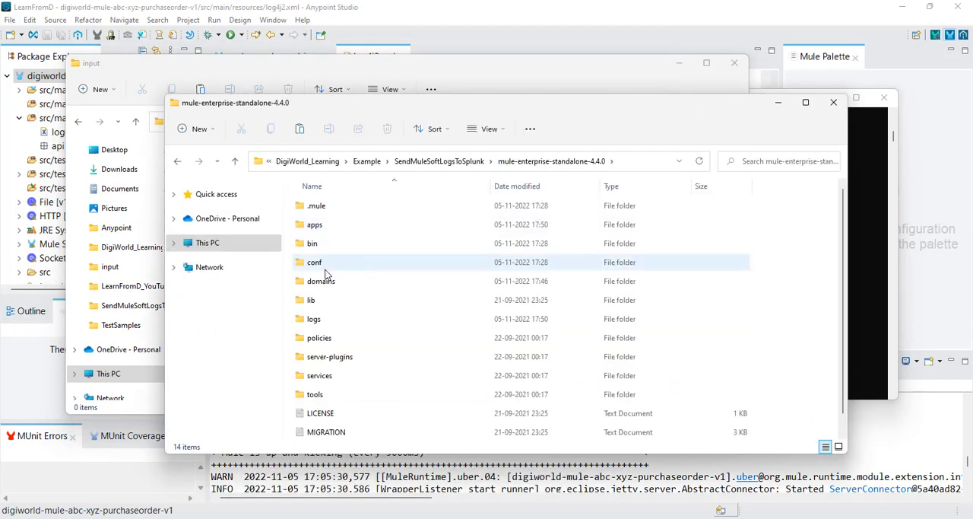
double_click(318, 318)
drag(516, 109, 761, 99)
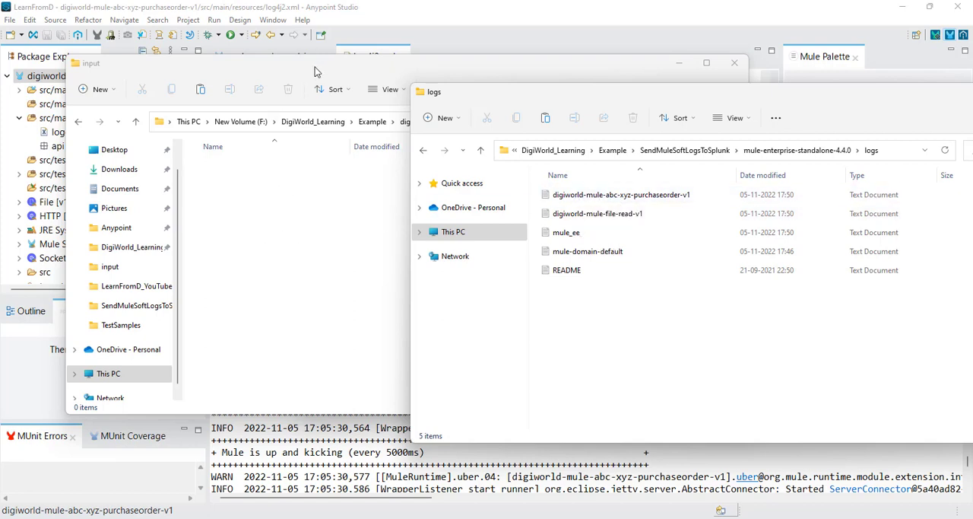
Step: Narrow the input folder window so both folders show side by side, and paste the copied purchaseOrderFromABC file into input
drag(316, 68, 234, 74)
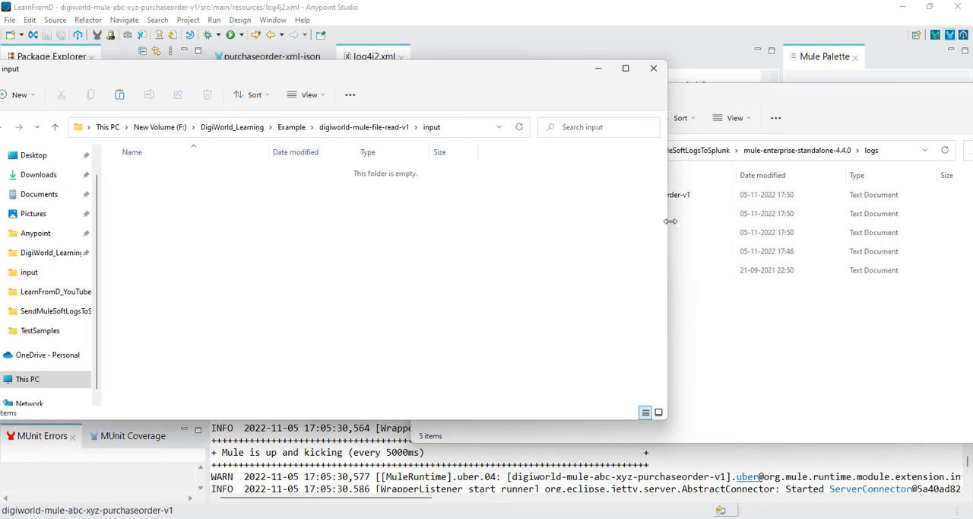
drag(670, 219, 412, 232)
right_click(244, 214)
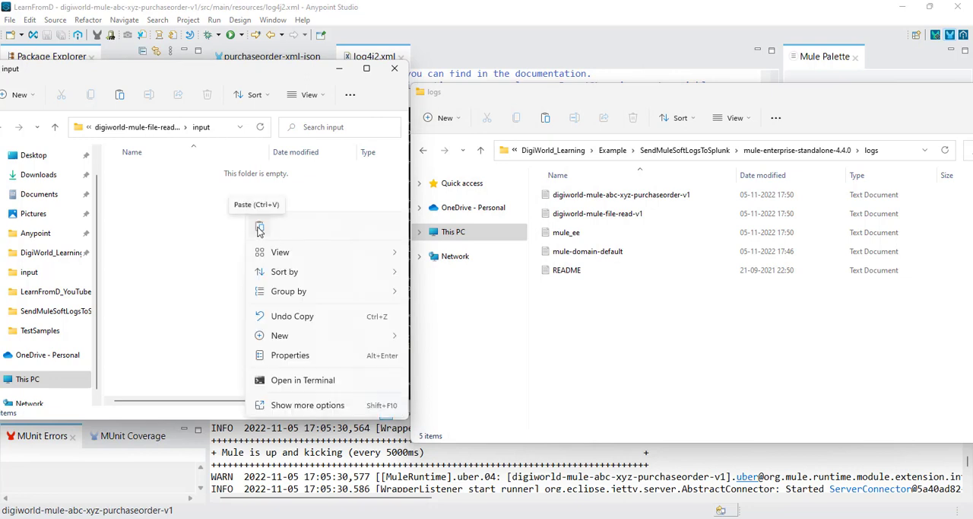
click(259, 228)
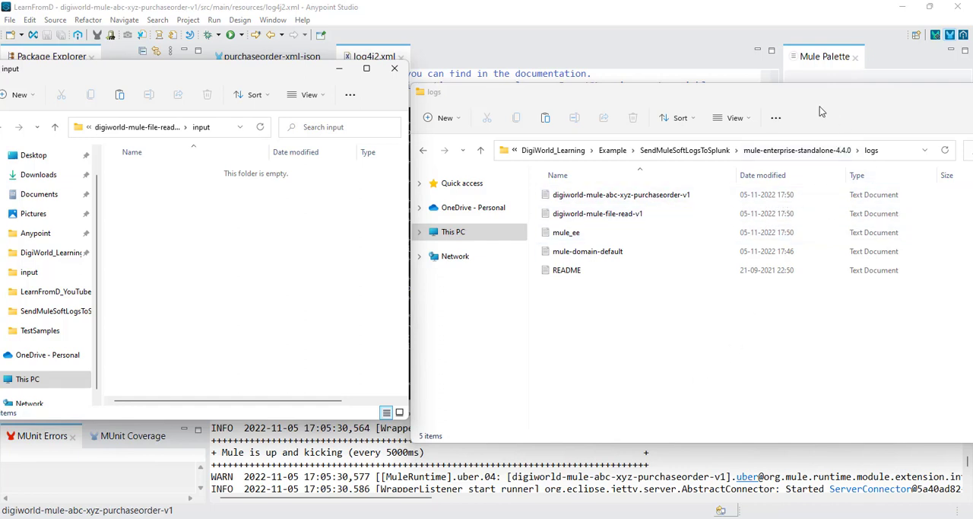
Step: Refresh the logs folder and open the digiworld-mule-abc-xyz-purchaseorder-v1 log file in Notepad
drag(829, 105, 753, 99)
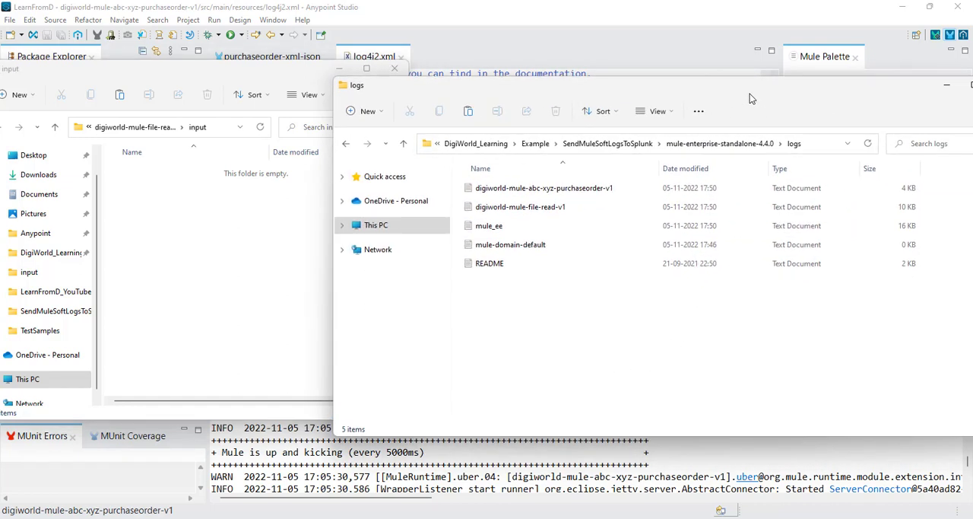
click(867, 143)
right_click(559, 190)
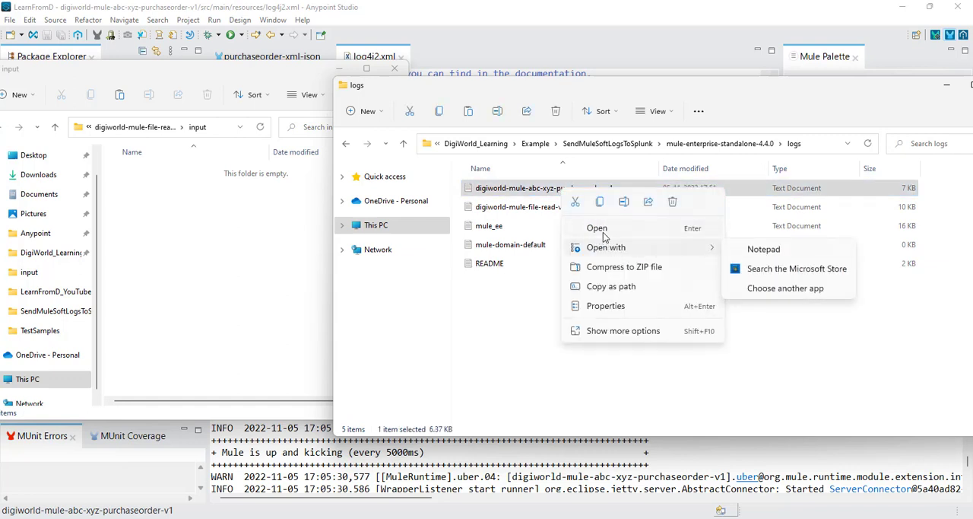
click(612, 228)
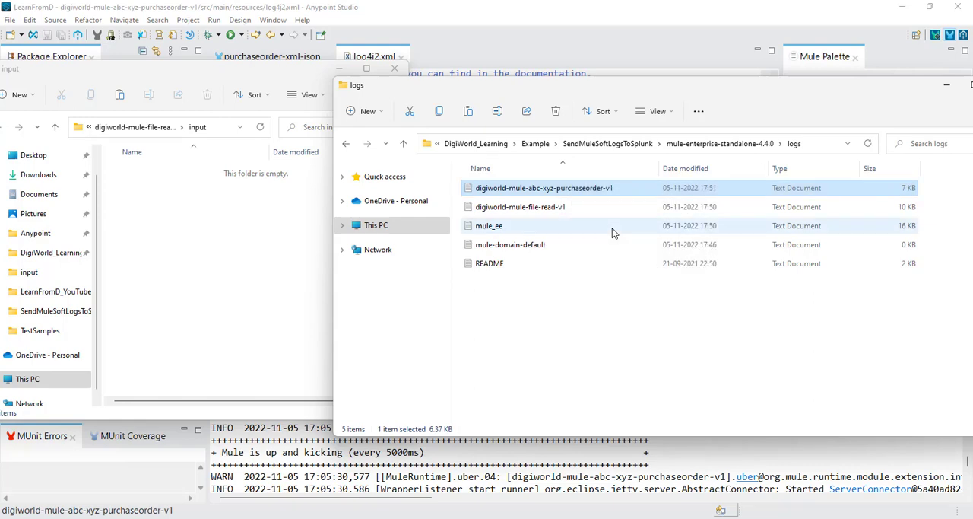
Step: Examine the purchaseorder-read-Flow entries and the logged purchase order payload in the log file
scroll(468, 322, down, 1)
scroll(468, 322, down, 2)
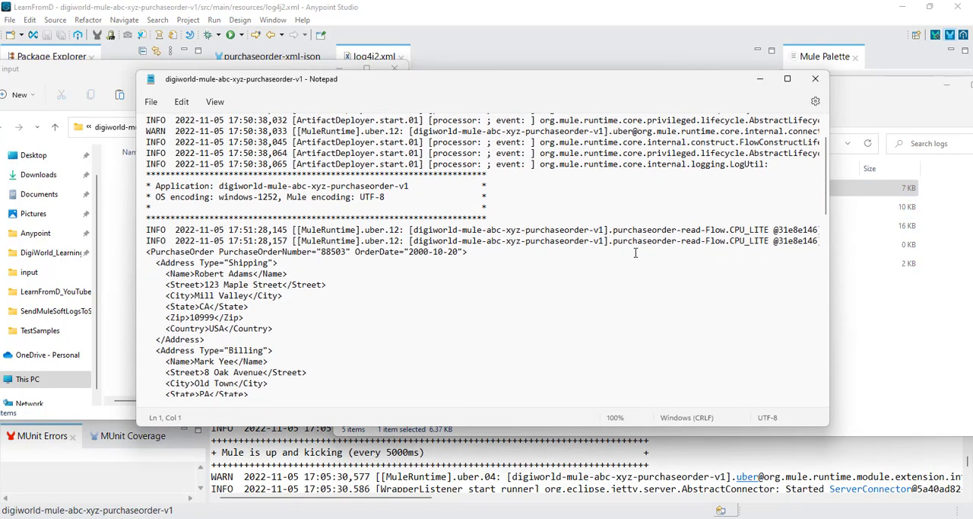
double_click(554, 241)
double_click(452, 242)
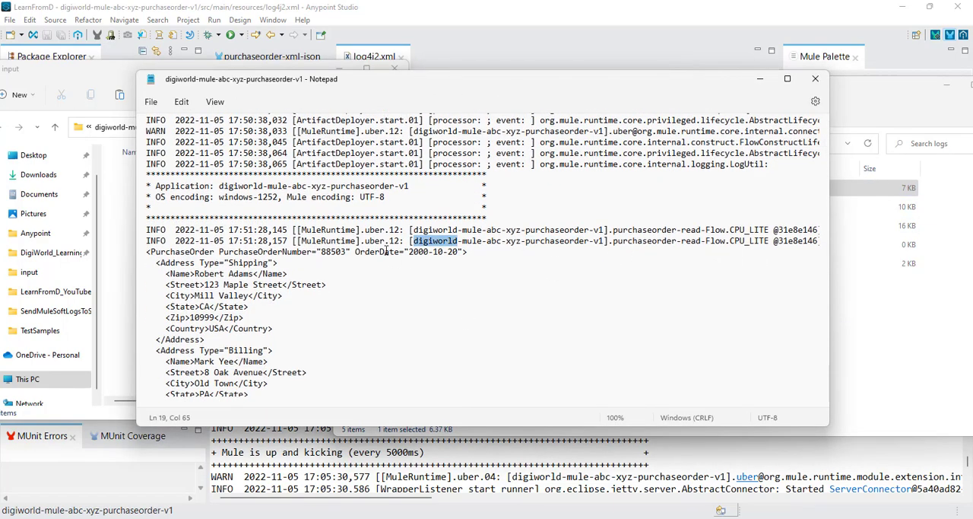
scroll(397, 332, down, 11)
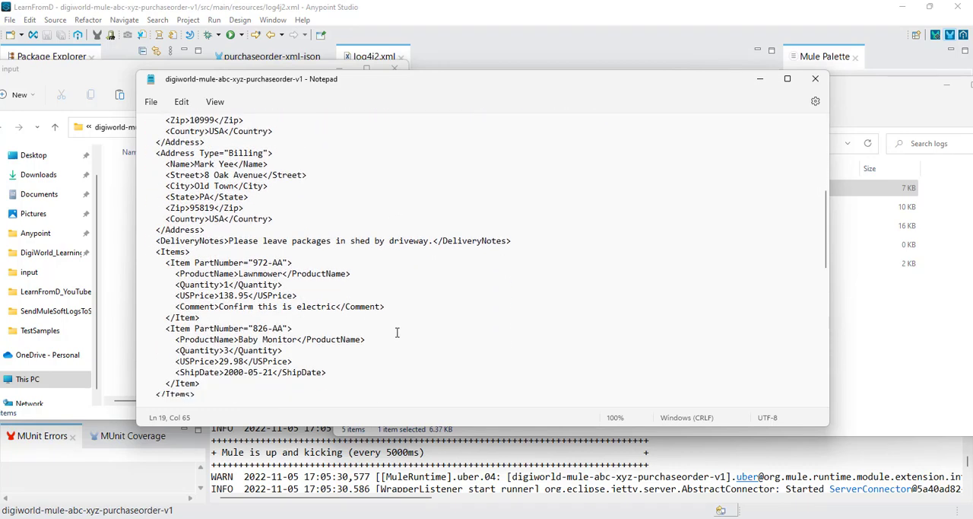
scroll(394, 333, up, 15)
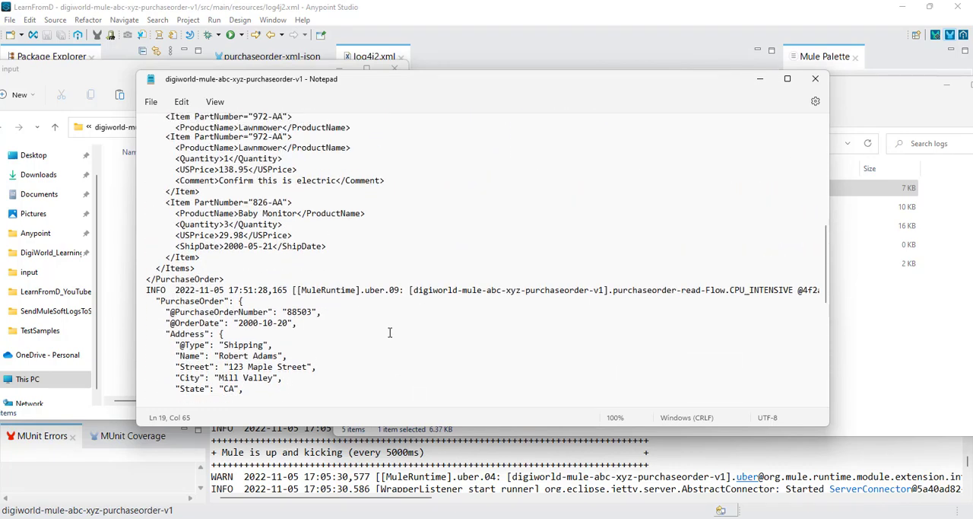